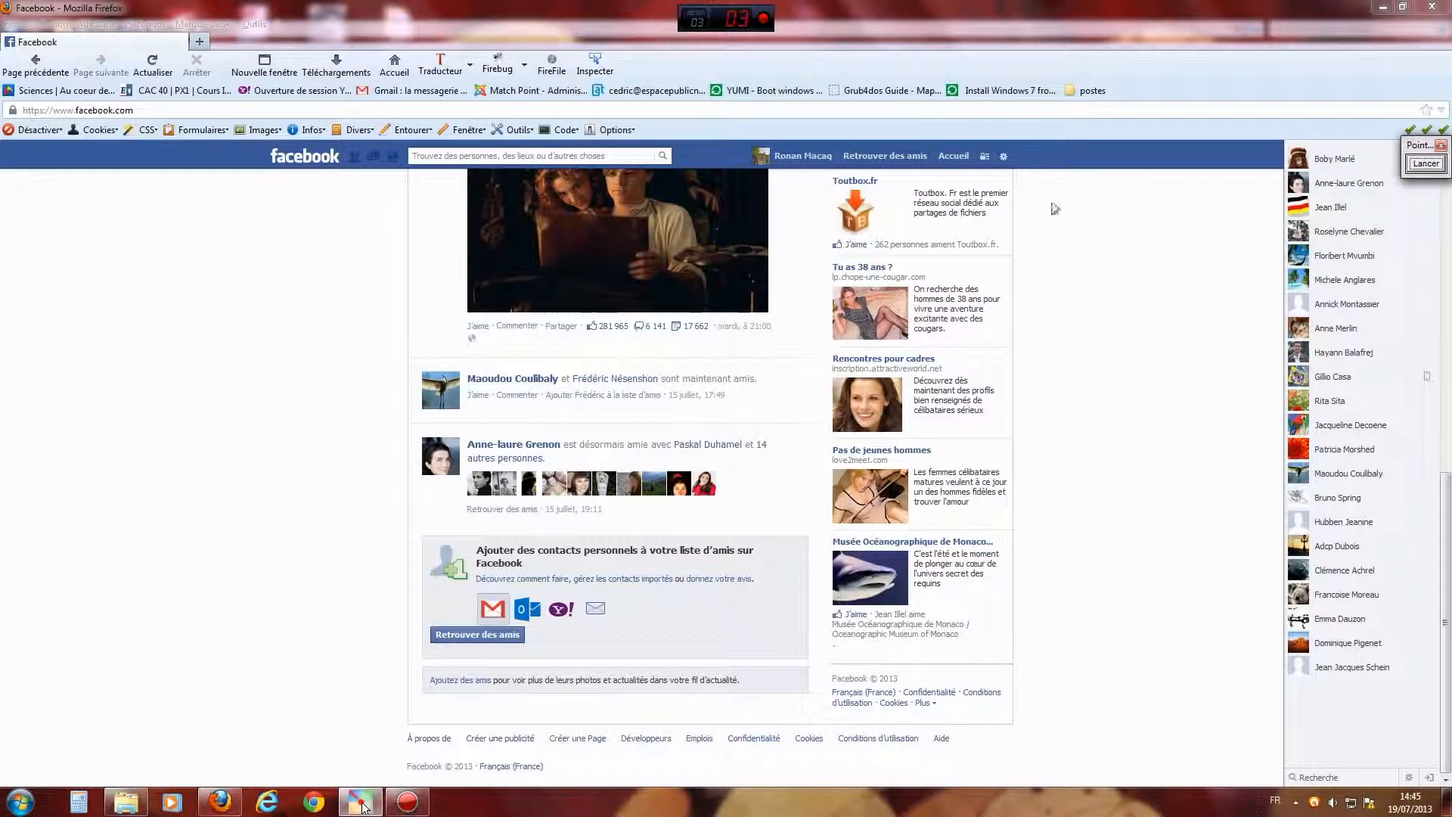
Step: Log out of the current Facebook account
{"action": "left_click", "coordinate": [1004, 156]}
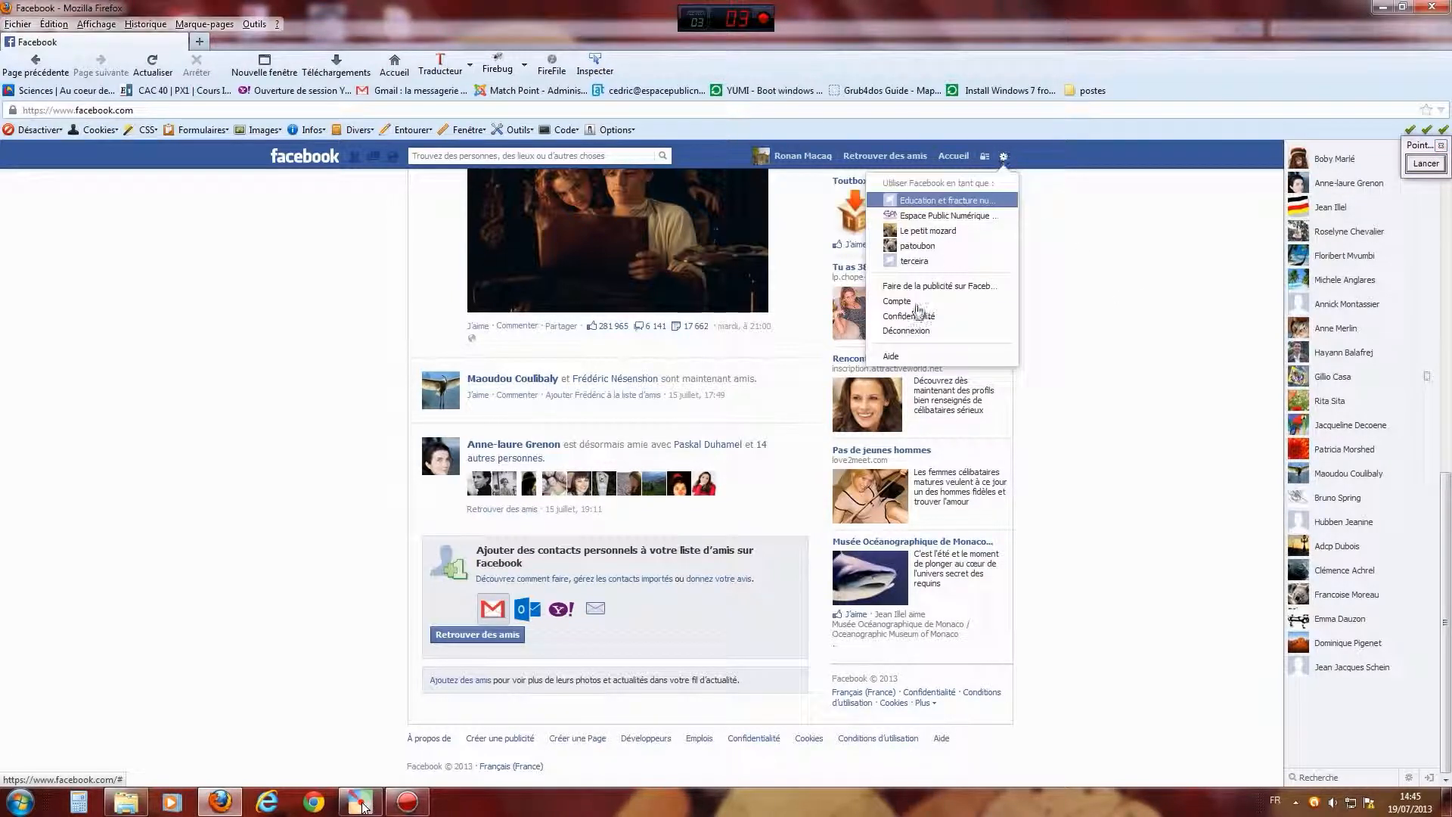
{"action": "left_click", "coordinate": [917, 332]}
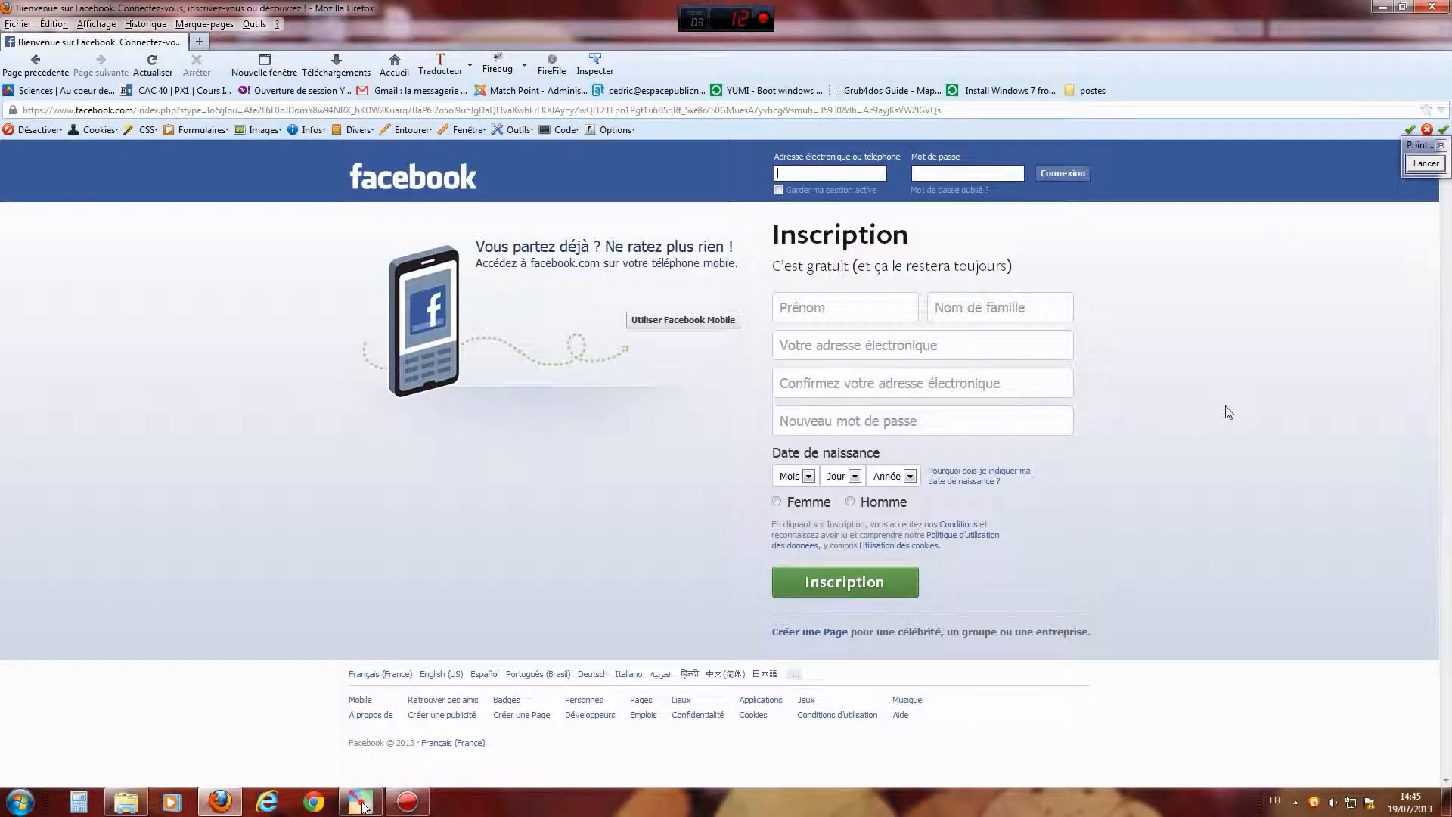
Step: Mark the "Créer une Page" link on the logged-out home page with a red arrow, and end the annotation
{"action": "left_click", "coordinate": [1416, 164]}
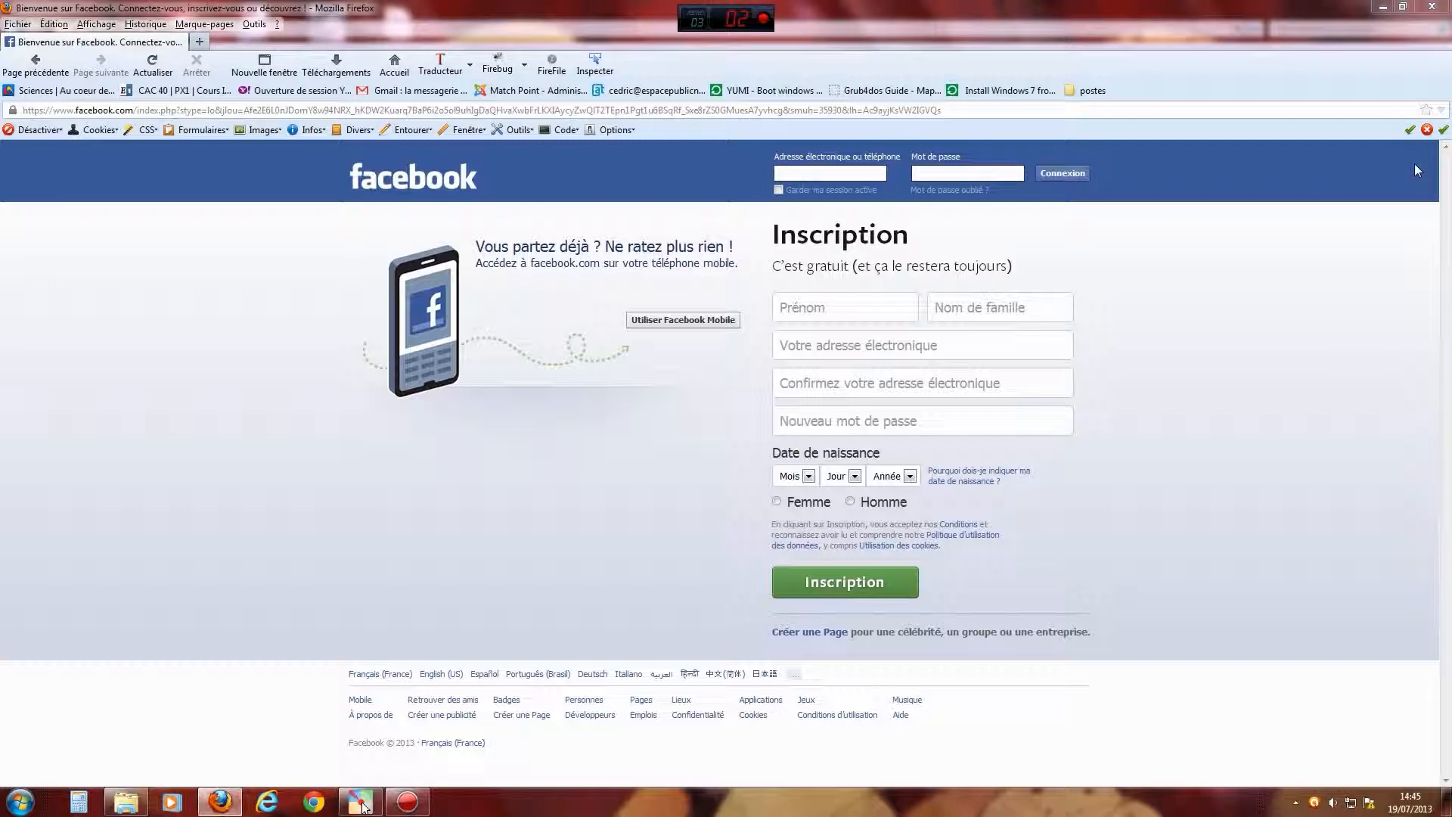
{"action": "left_click_drag", "start_coordinate": [536, 583], "coordinate": [763, 633]}
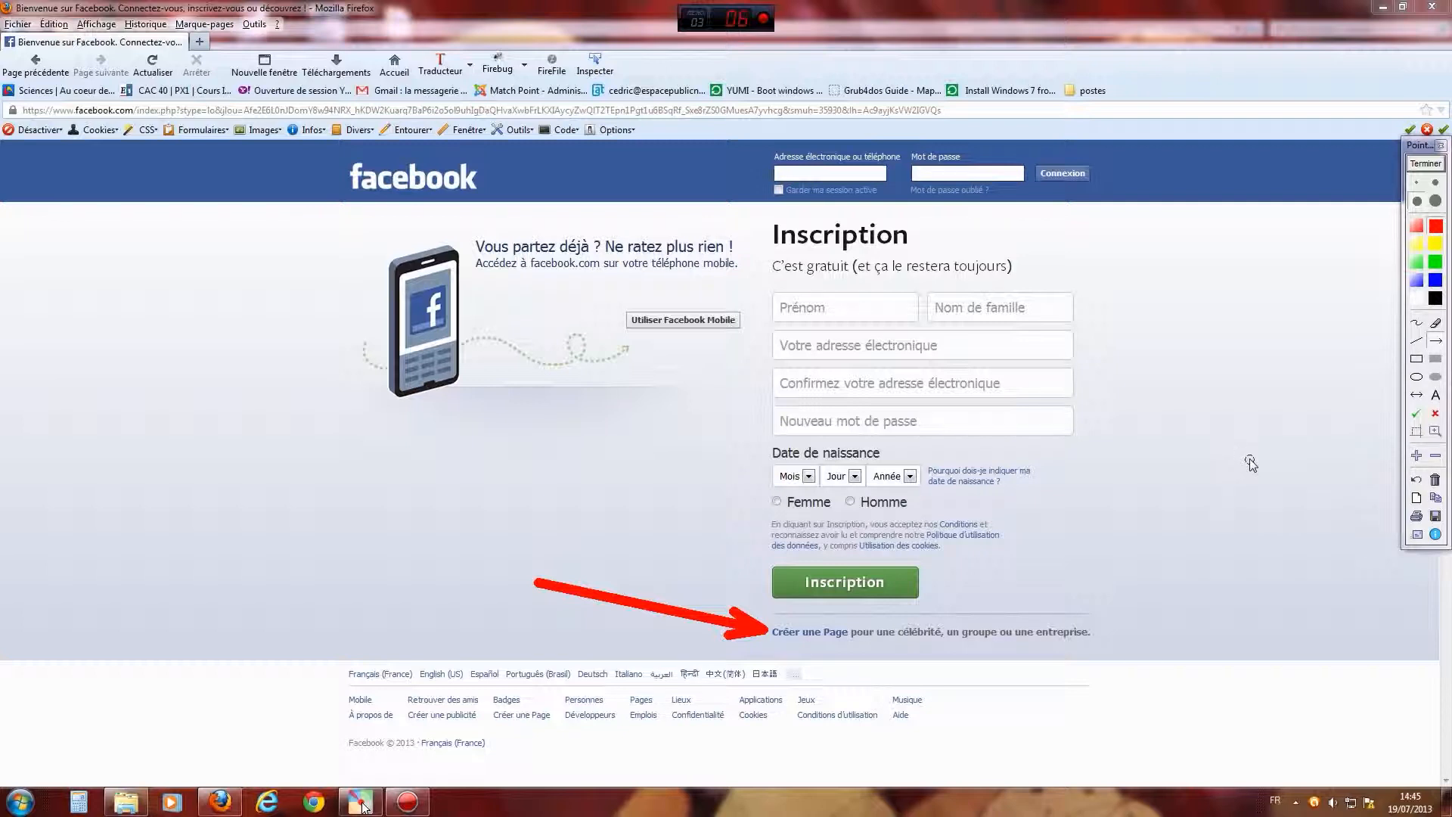
{"action": "left_click", "coordinate": [1426, 165]}
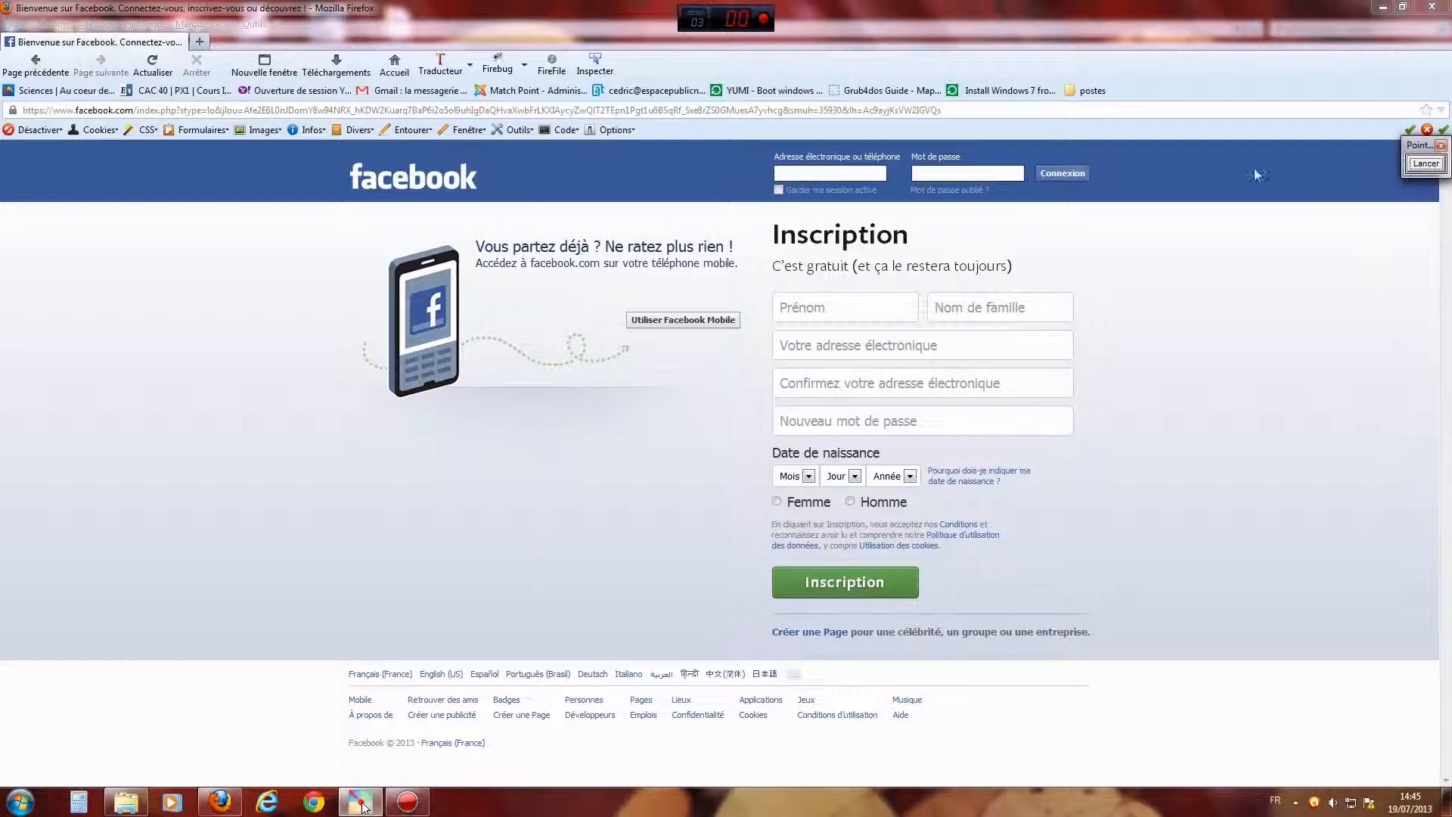
Step: Log in to Facebook with the account's e-mail address and password
{"action": "left_click", "coordinate": [830, 172]}
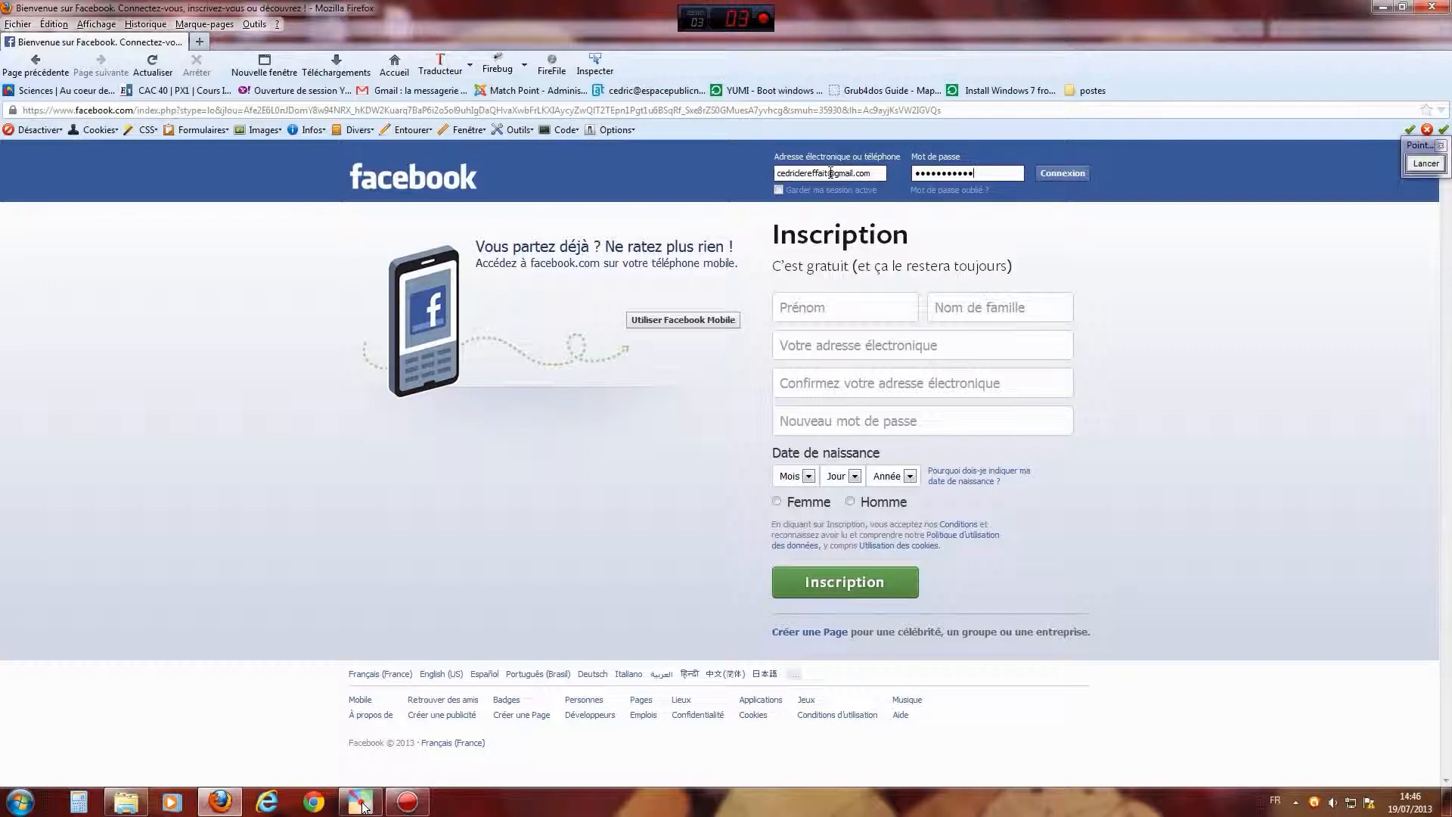
{"action": "left_click", "coordinate": [1081, 174]}
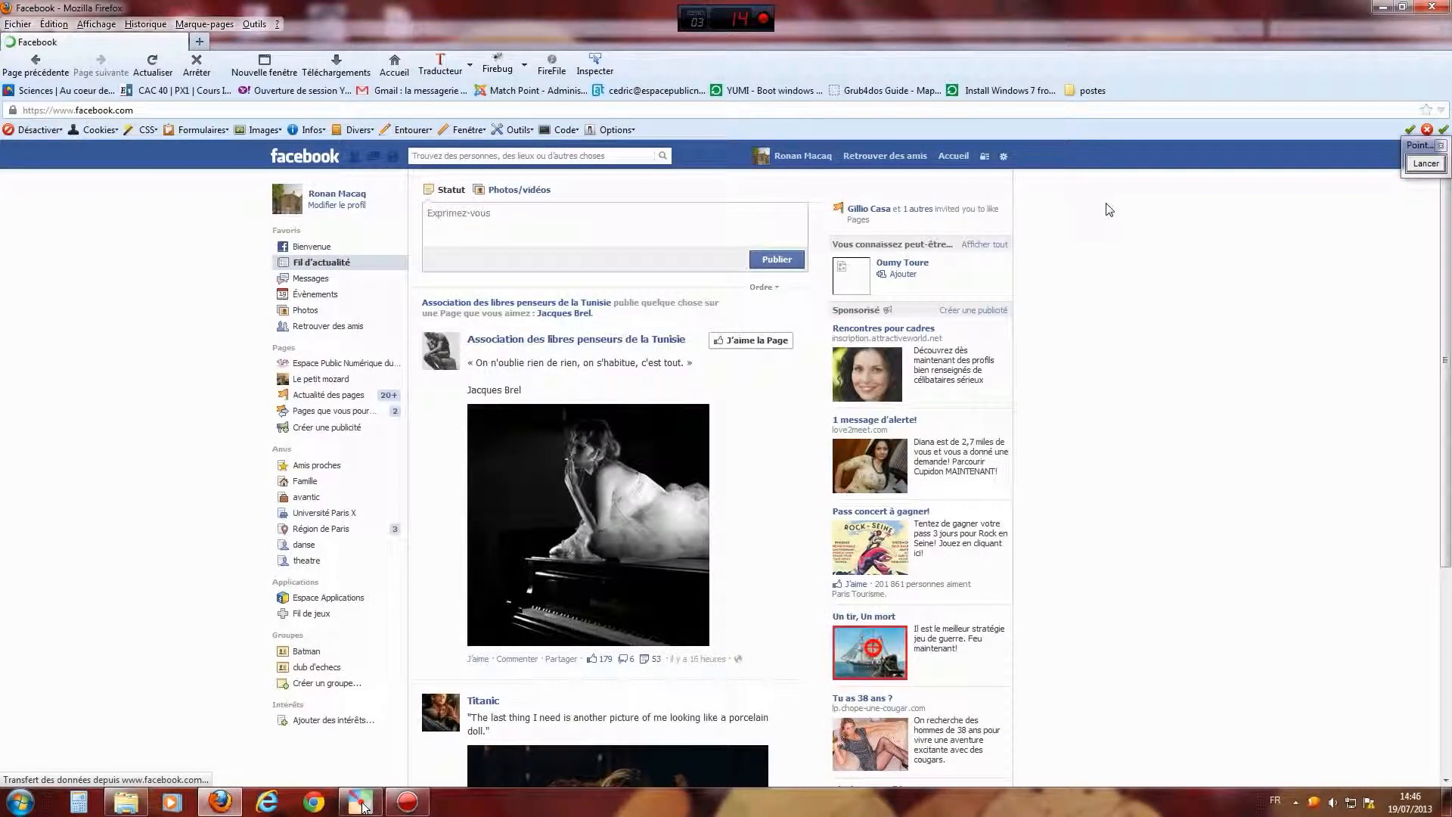
Step: Mark the Pages section with a freehand red curve, replace it with a hand-drawn arrow at its heading, and end the annotation
{"action": "left_click", "coordinate": [1425, 164]}
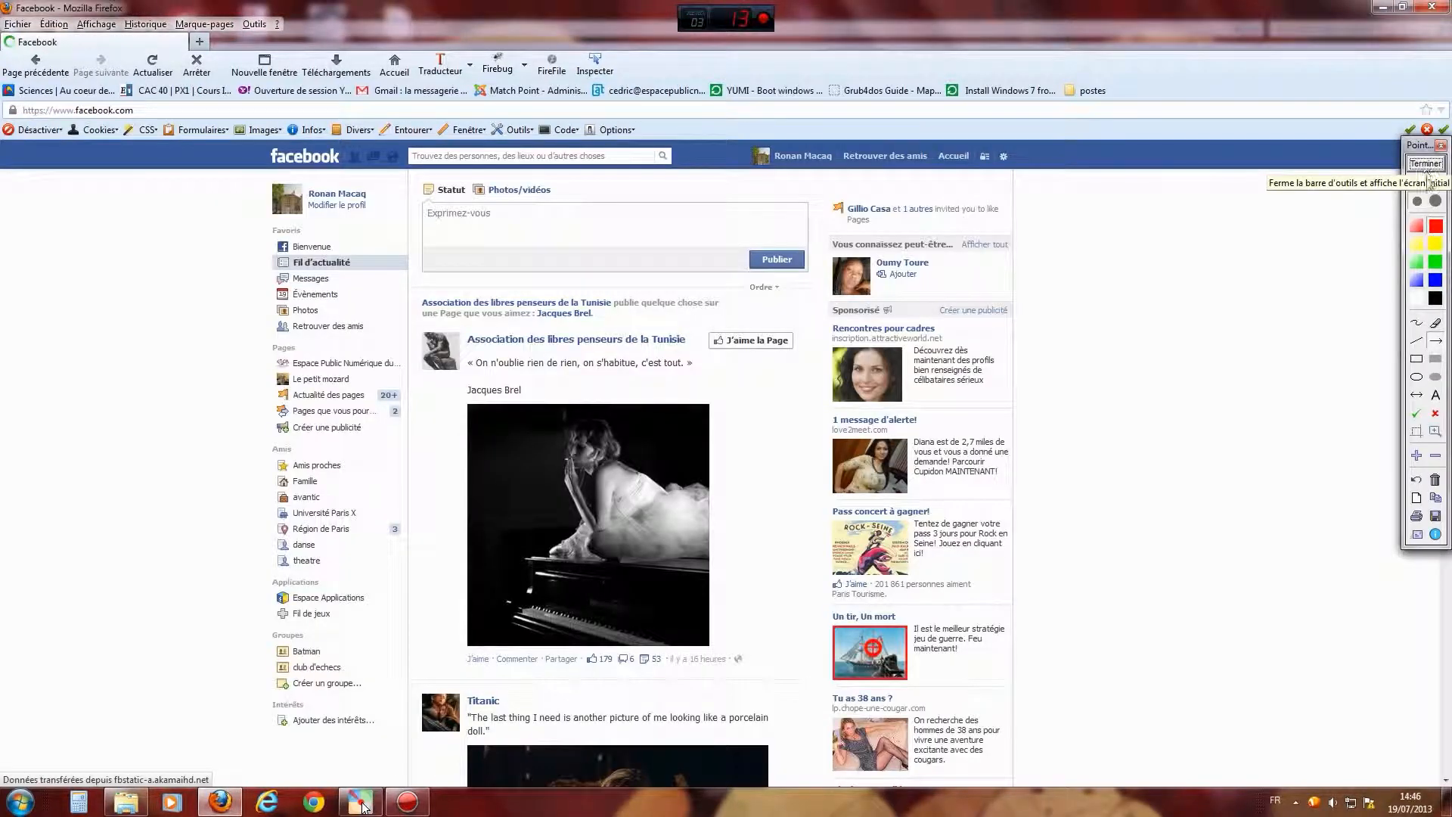
{"action": "left_click", "coordinate": [1418, 325]}
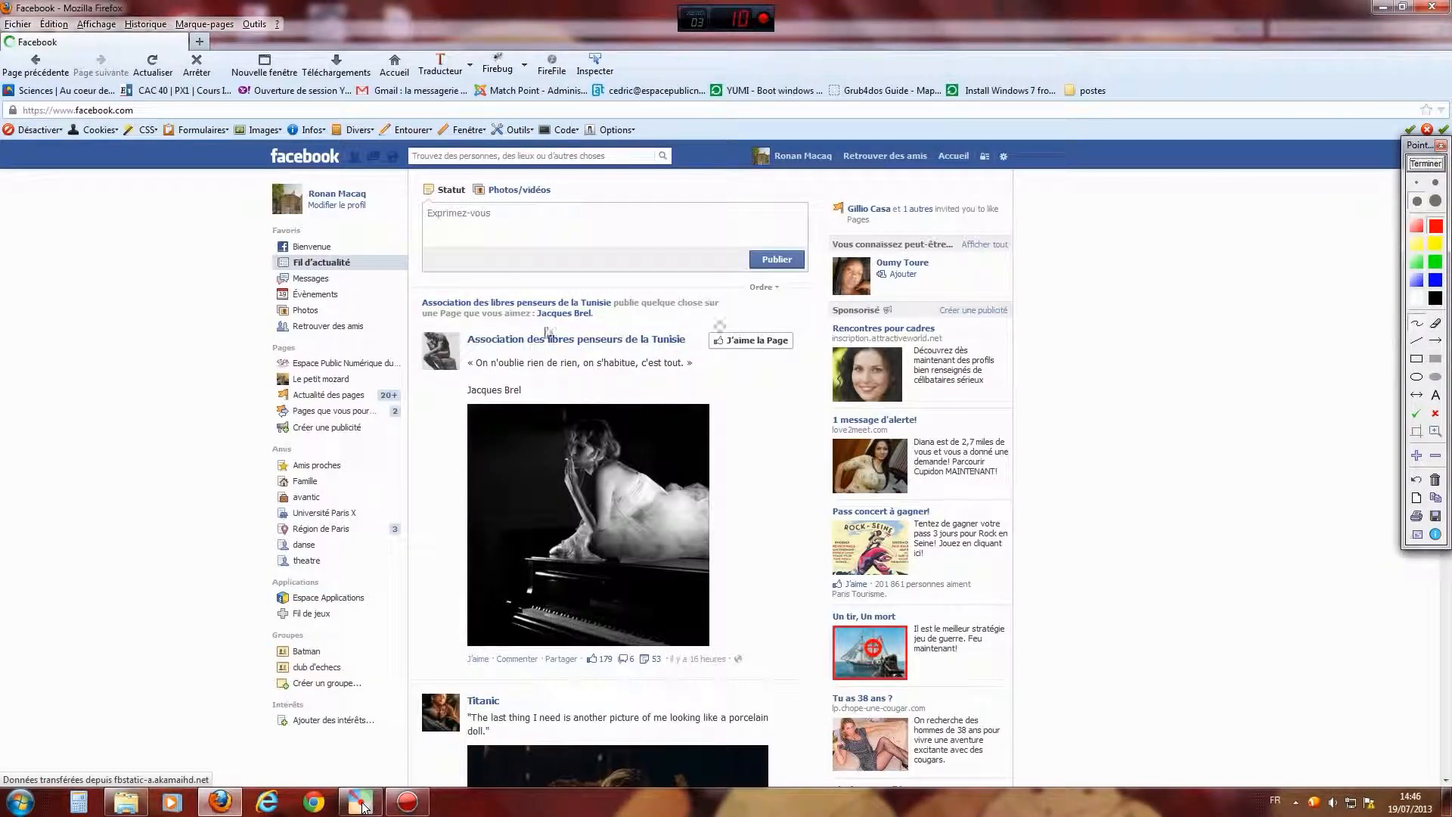
{"action": "mouse_move", "coordinate": [414, 356]}
{"action": "left_mouse_down"}
{"action": "mouse_move", "coordinate": [429, 394]}
{"action": "mouse_move", "coordinate": [394, 452]}
{"action": "left_mouse_up"}
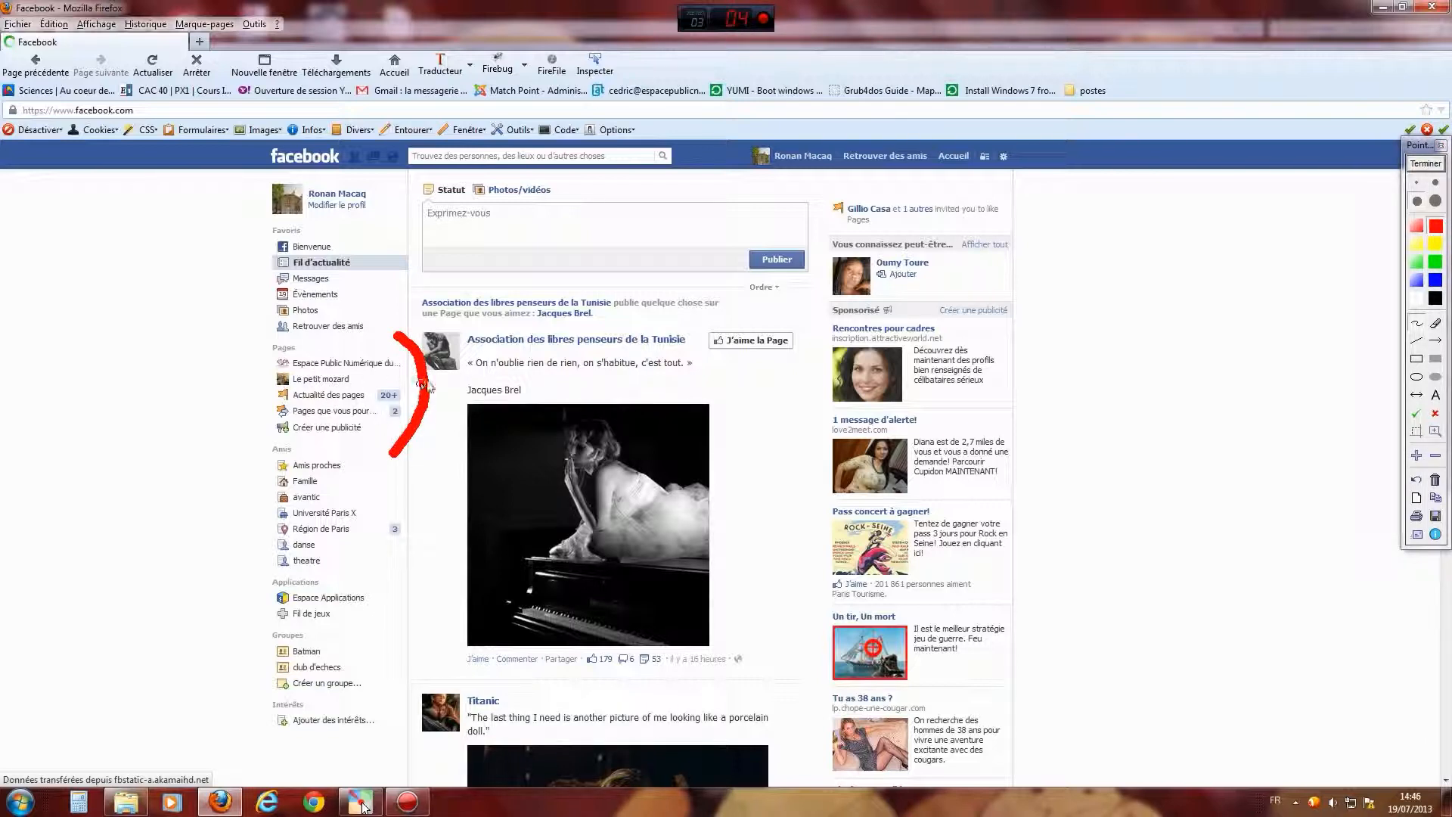
{"action": "left_click", "coordinate": [1435, 480]}
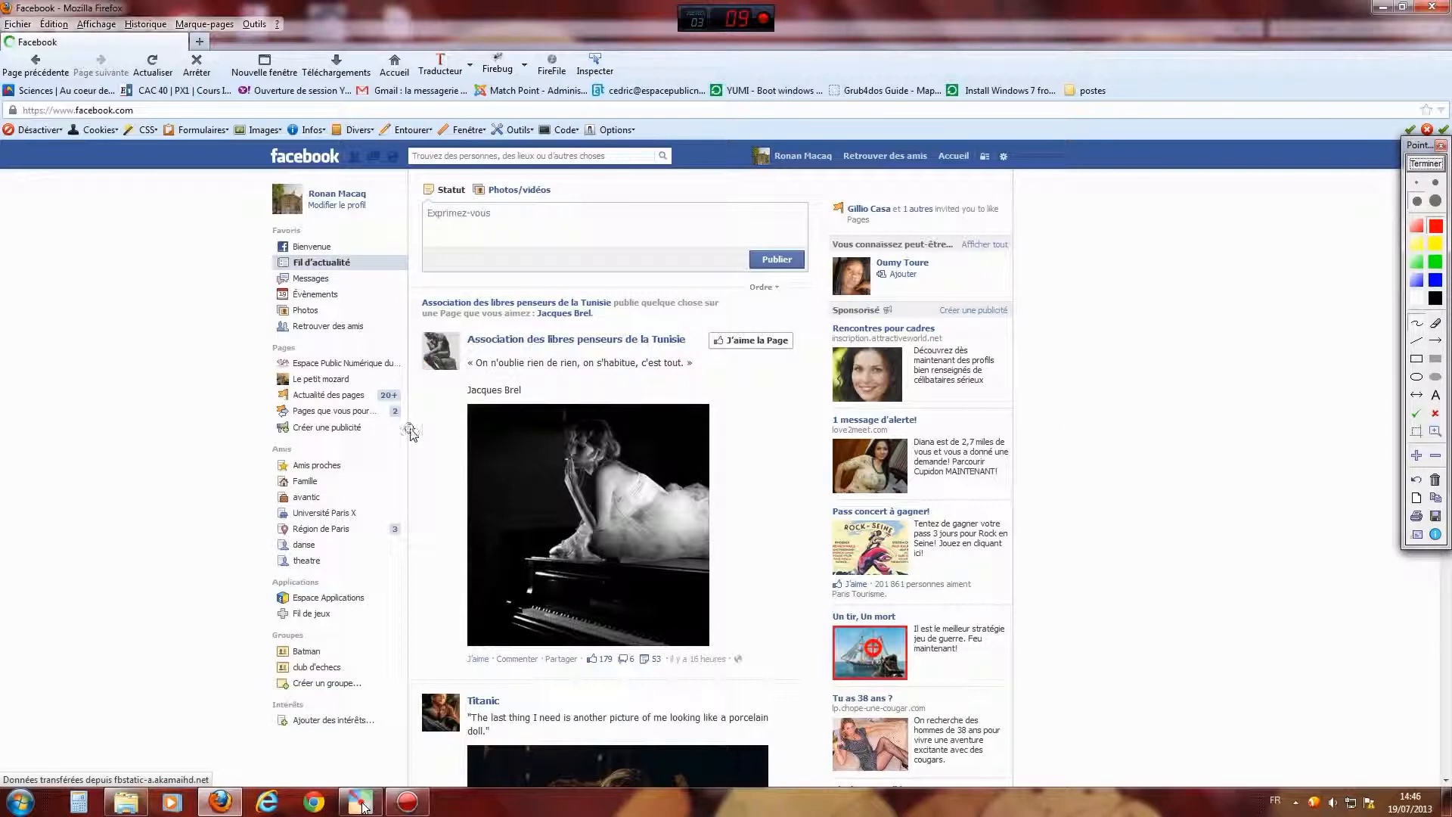
{"action": "mouse_move", "coordinate": [415, 434]}
{"action": "left_mouse_down"}
{"action": "mouse_move", "coordinate": [398, 354]}
{"action": "mouse_move", "coordinate": [378, 378]}
{"action": "mouse_move", "coordinate": [420, 382]}
{"action": "left_mouse_up"}
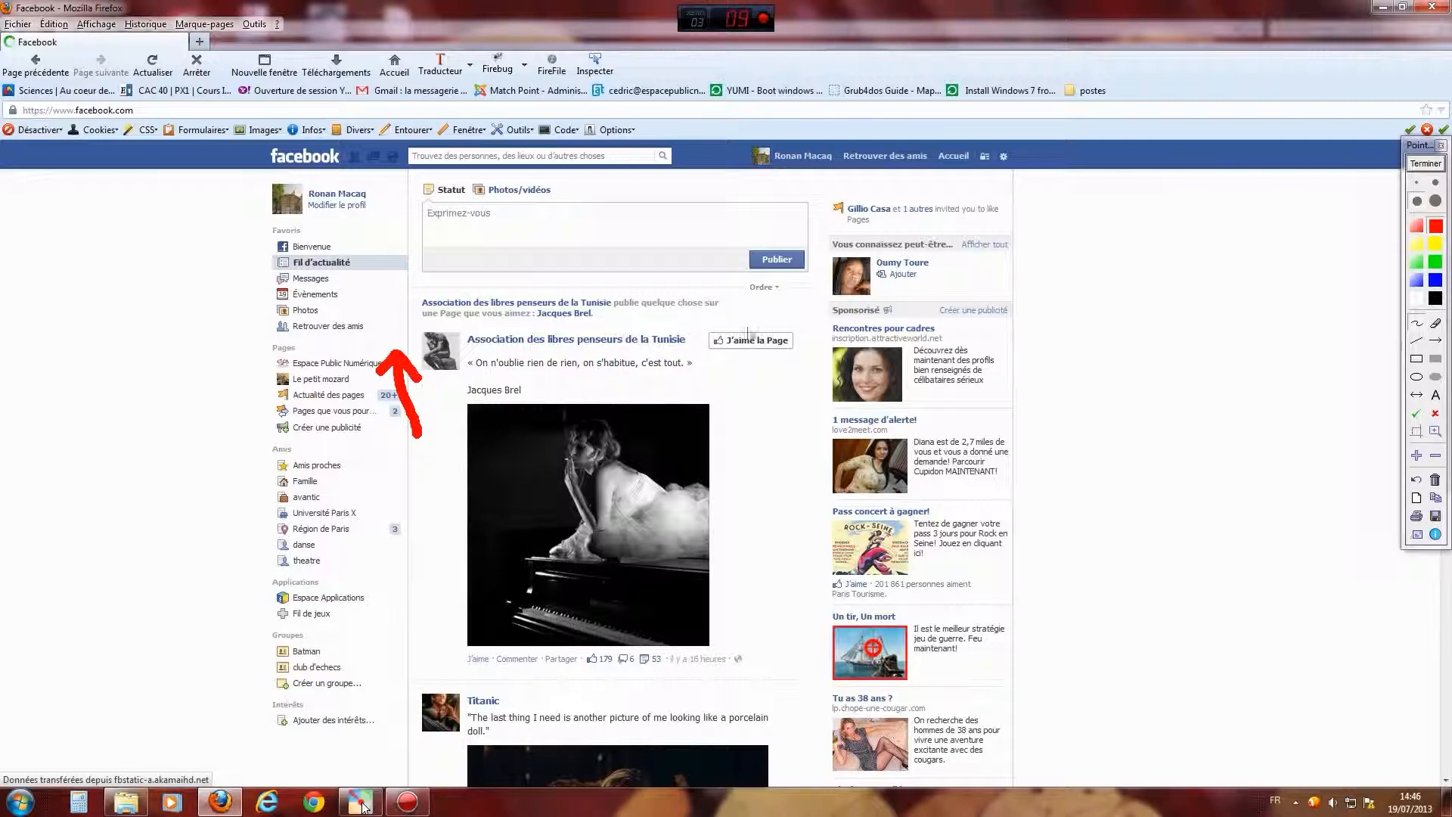
{"action": "left_click", "coordinate": [1417, 164]}
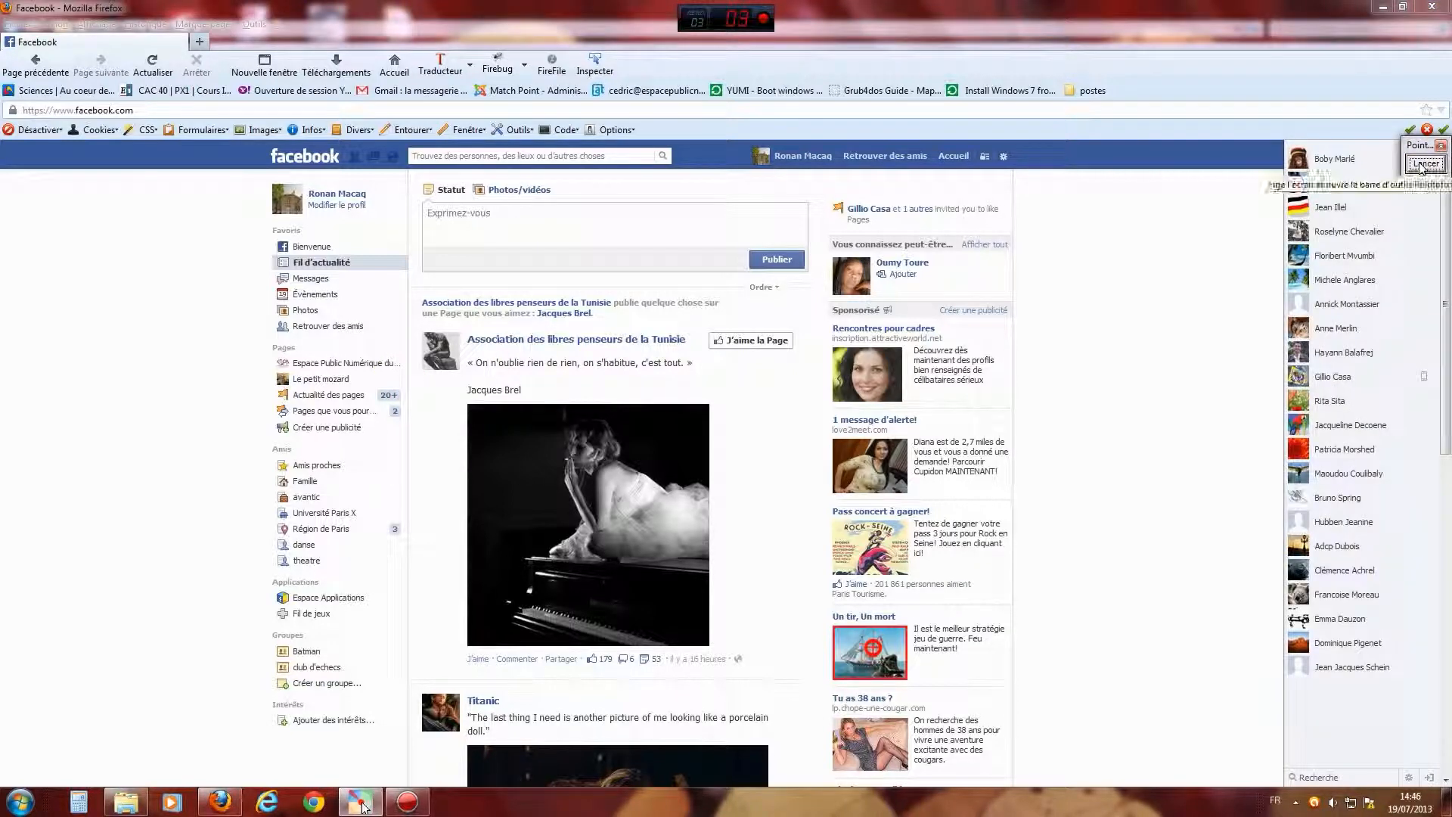
Step: Open the full Pages list and point out its "Créer une Page" button with a temporary red arrow
{"action": "left_click", "coordinate": [391, 347]}
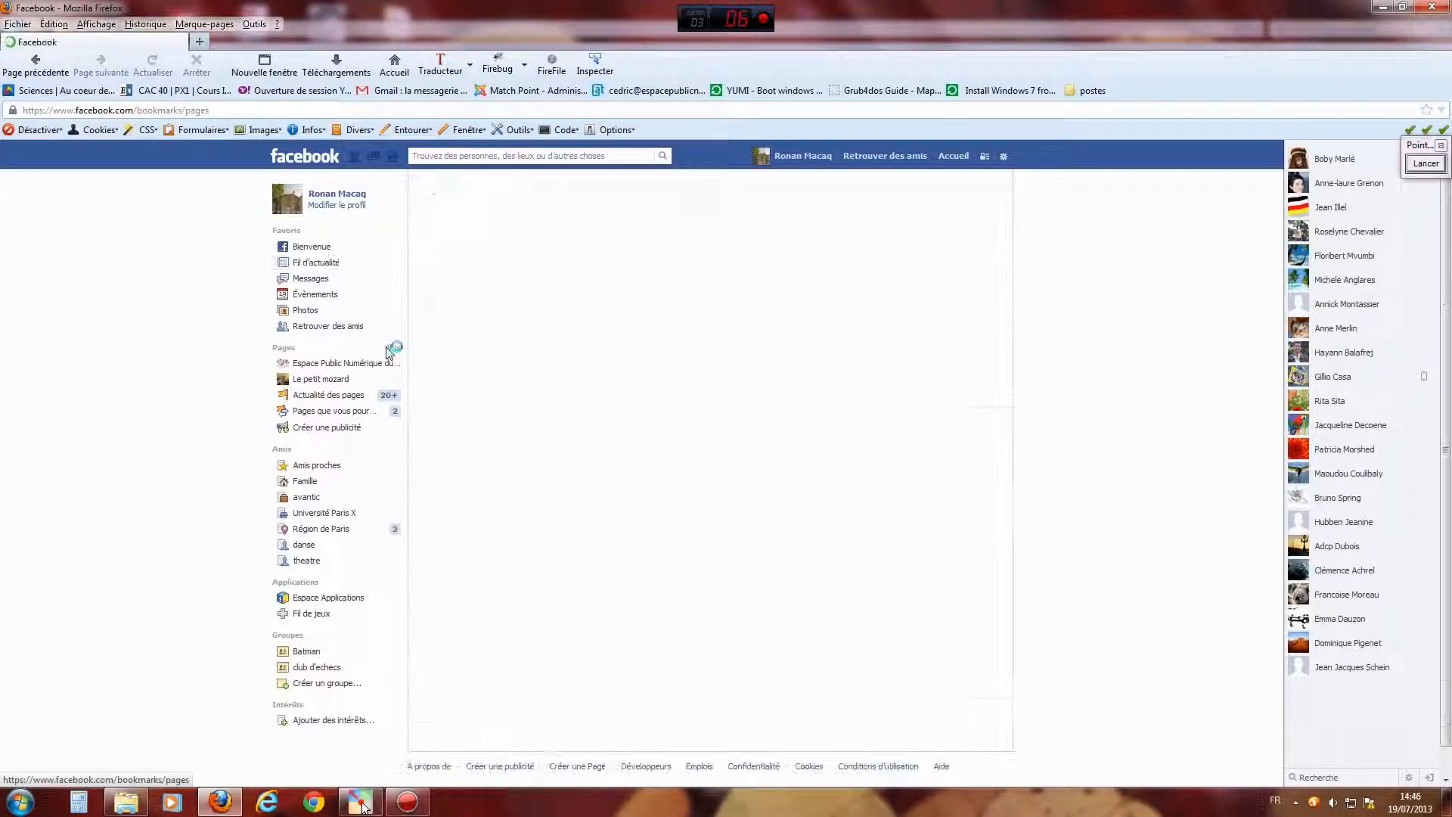
{"action": "left_click", "coordinate": [1426, 164]}
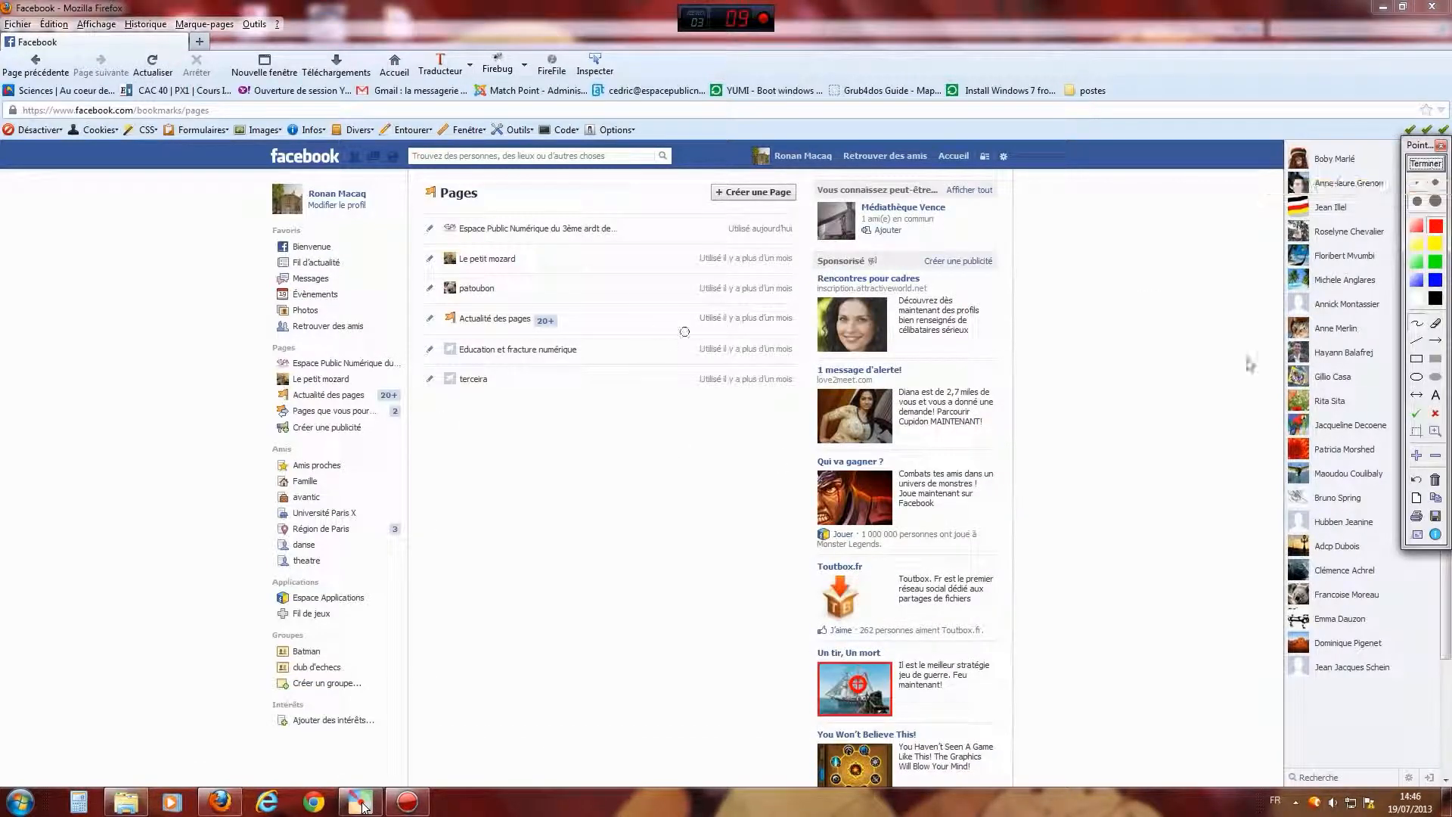
{"action": "left_click", "coordinate": [1436, 341]}
{"action": "left_click_drag", "start_coordinate": [634, 273], "coordinate": [726, 202]}
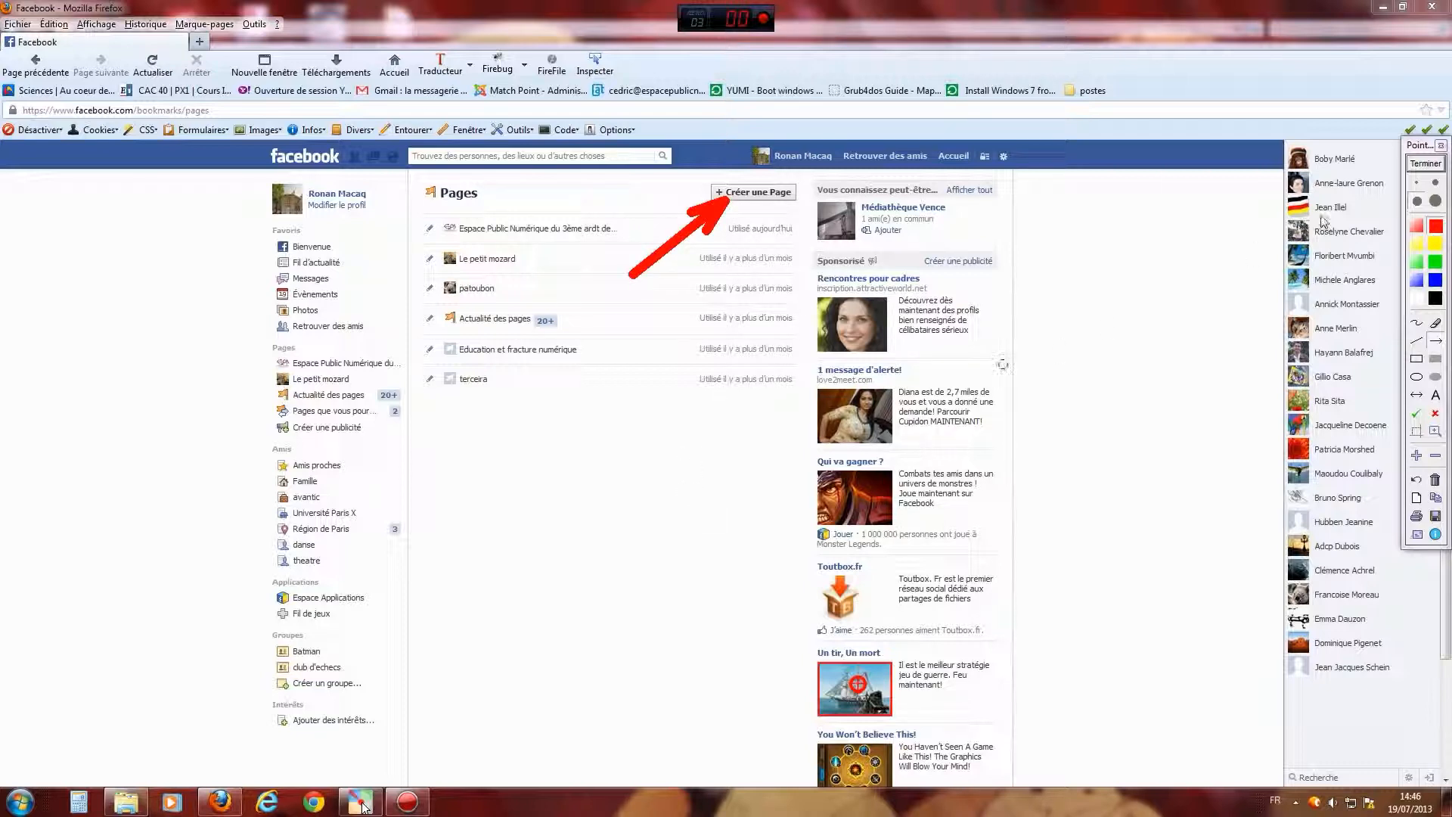
{"action": "left_click", "coordinate": [1424, 164]}
Step: Submit a new "Artiste, groupe ou personnalité publique" Page in the Musicien/Groupe category with the artist's full name, accepting the Page terms
{"action": "left_click", "coordinate": [740, 194]}
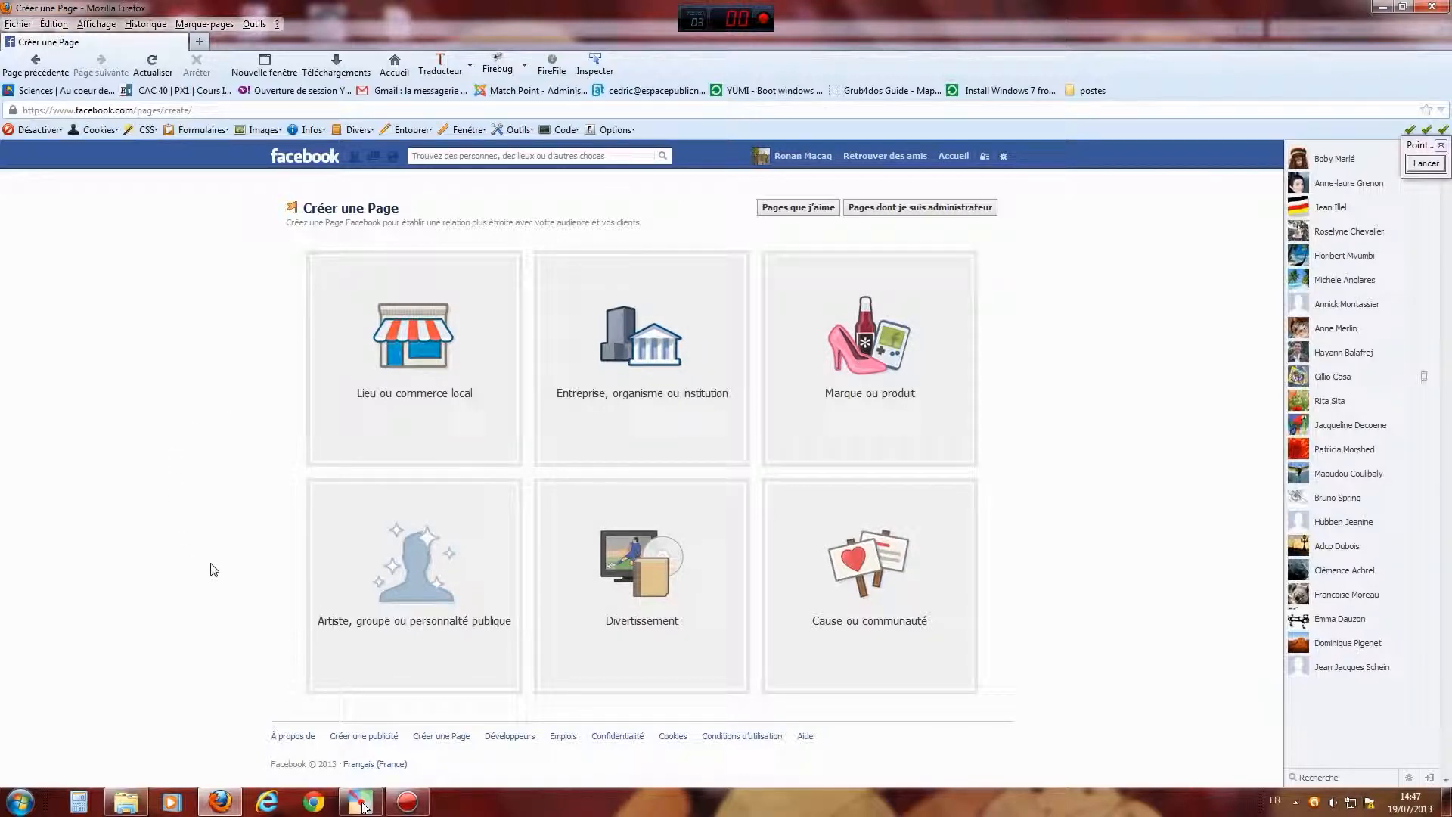
{"action": "left_click", "coordinate": [431, 589]}
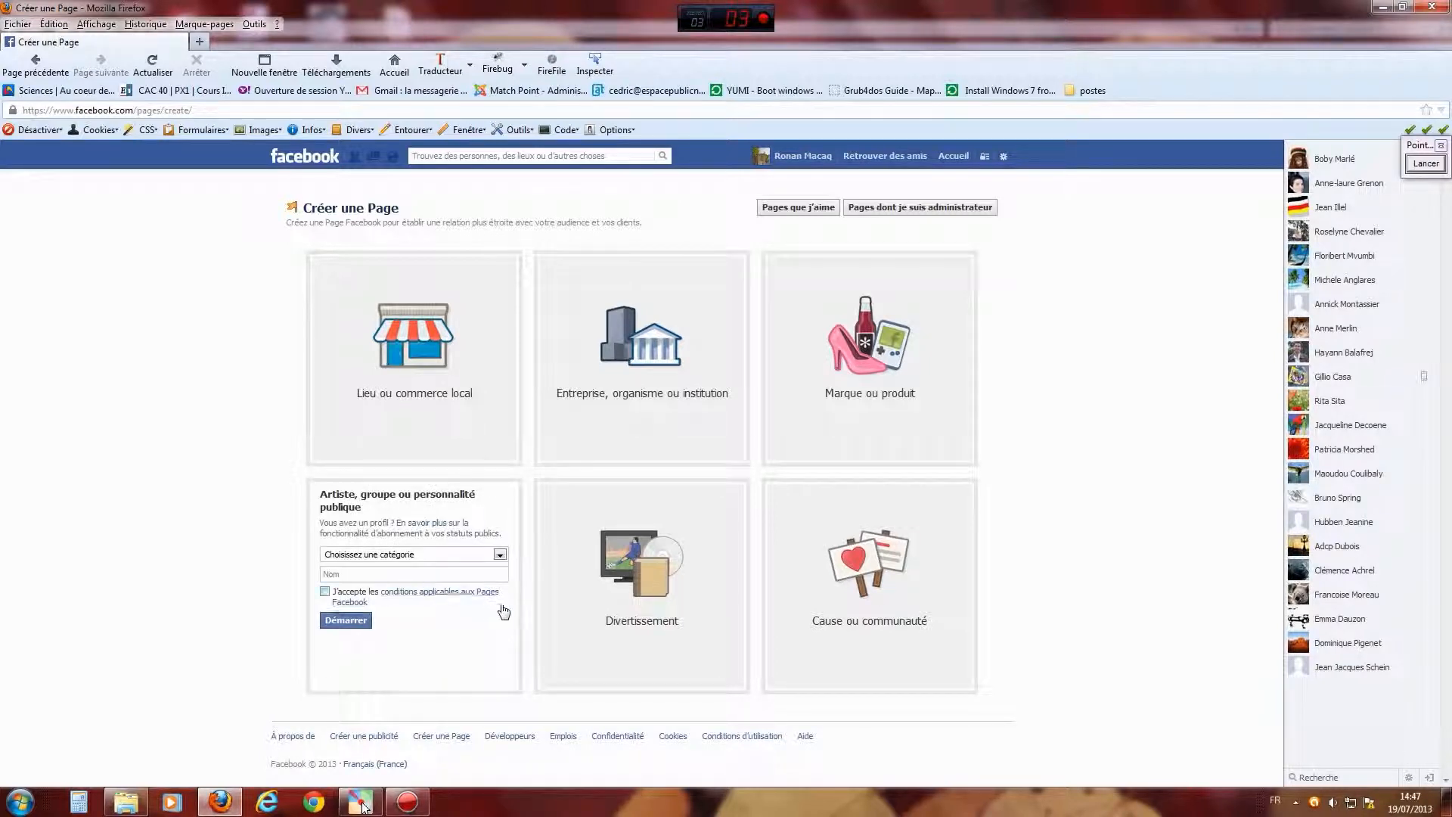
{"action": "left_click", "coordinate": [500, 557]}
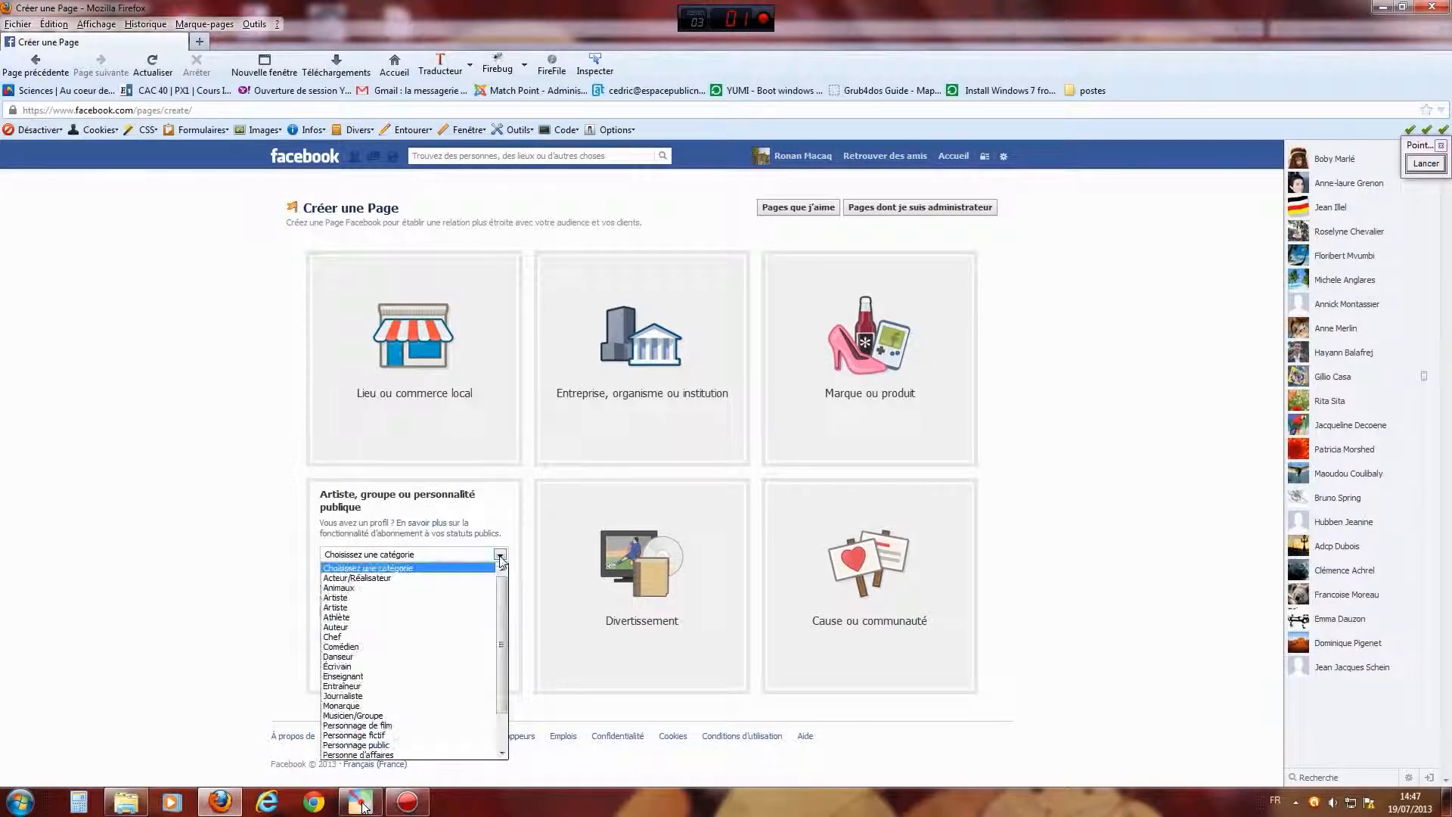
{"action": "left_click_drag", "start_coordinate": [505, 626], "coordinate": [504, 673]}
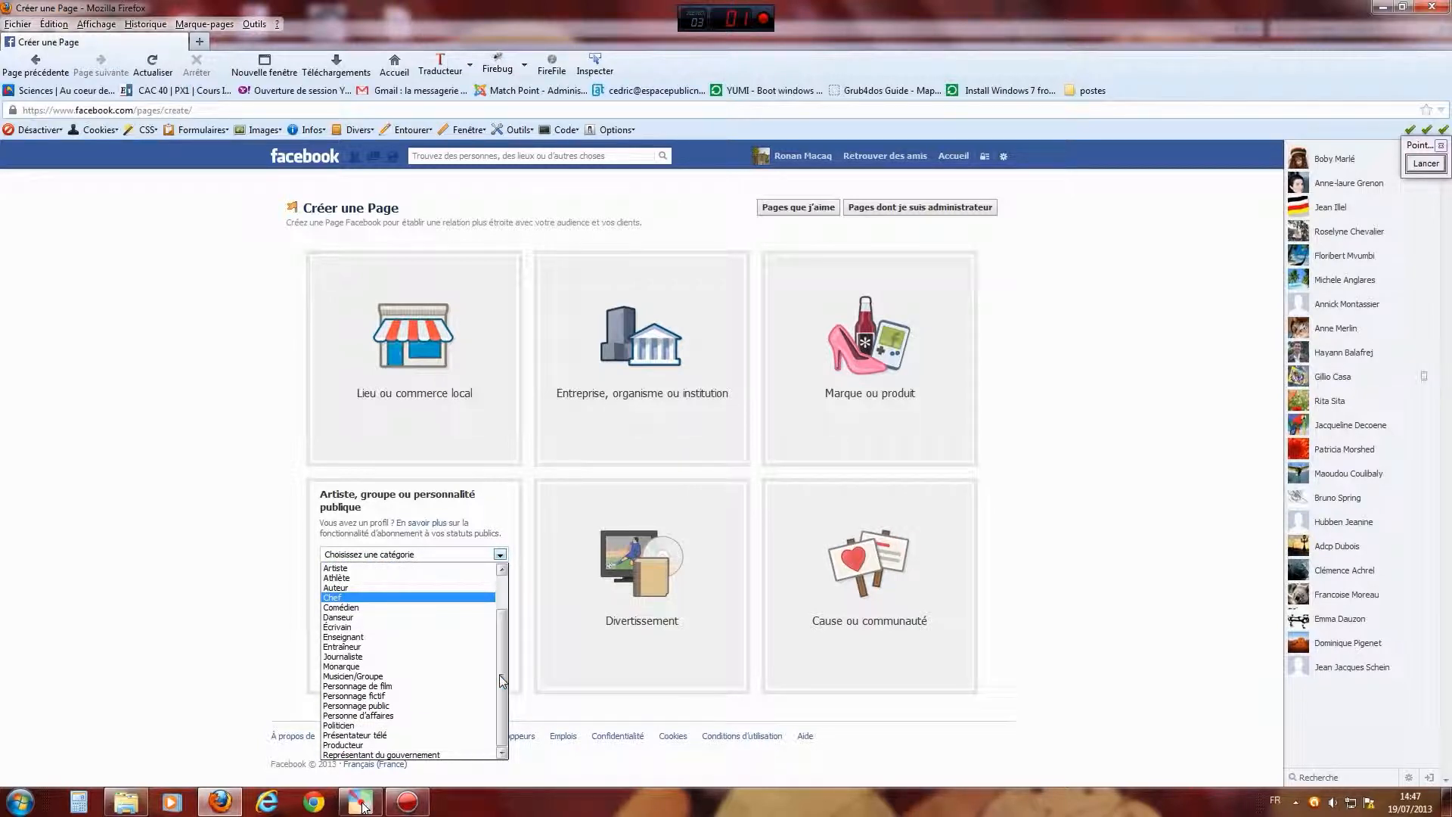
{"action": "left_click", "coordinate": [351, 676]}
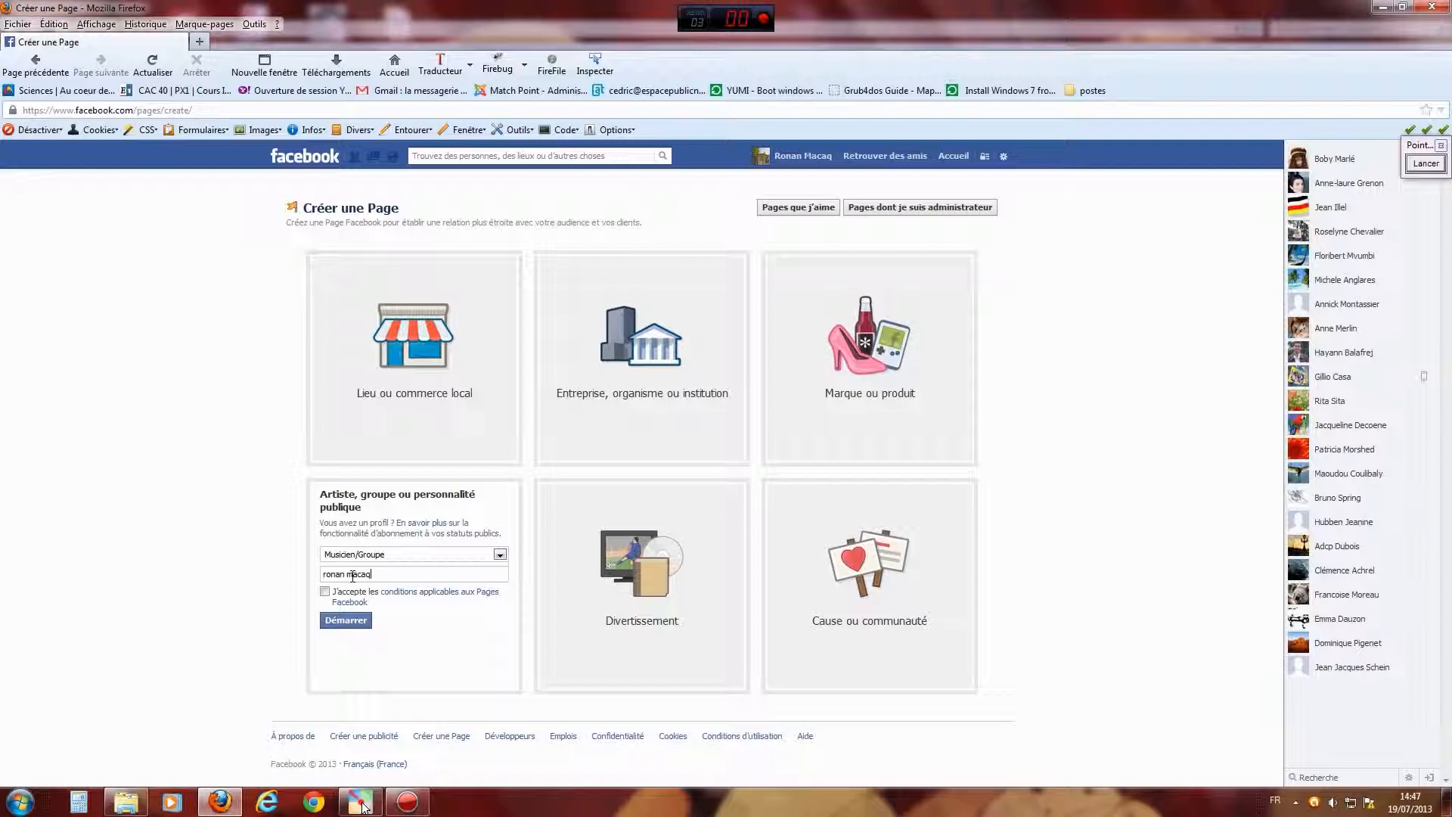
{"action": "left_click", "coordinate": [325, 592]}
{"action": "left_click", "coordinate": [331, 621]}
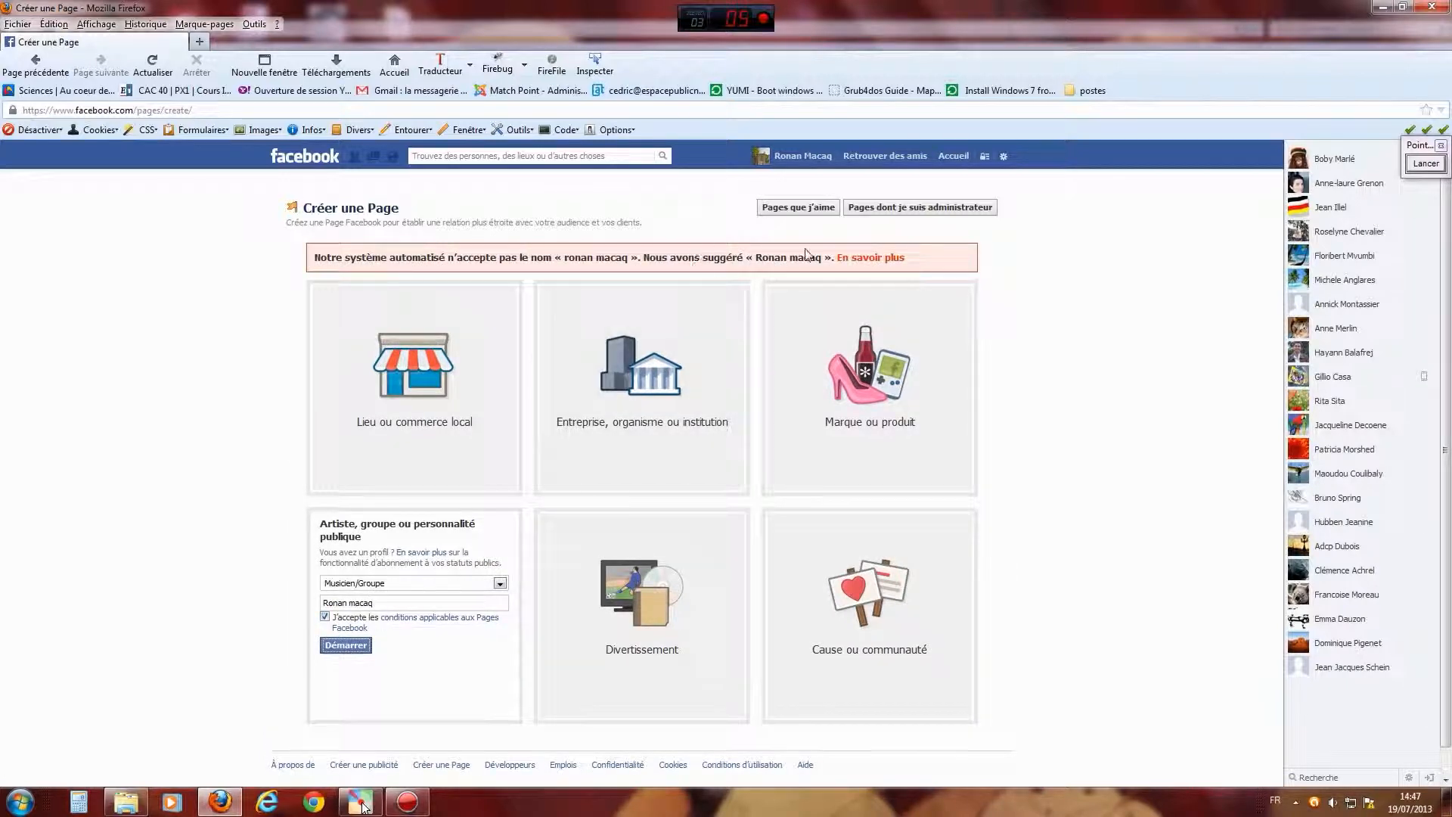
Step: Check the help page on Page naming rules linked from the name error, and close it
{"action": "left_click", "coordinate": [386, 599]}
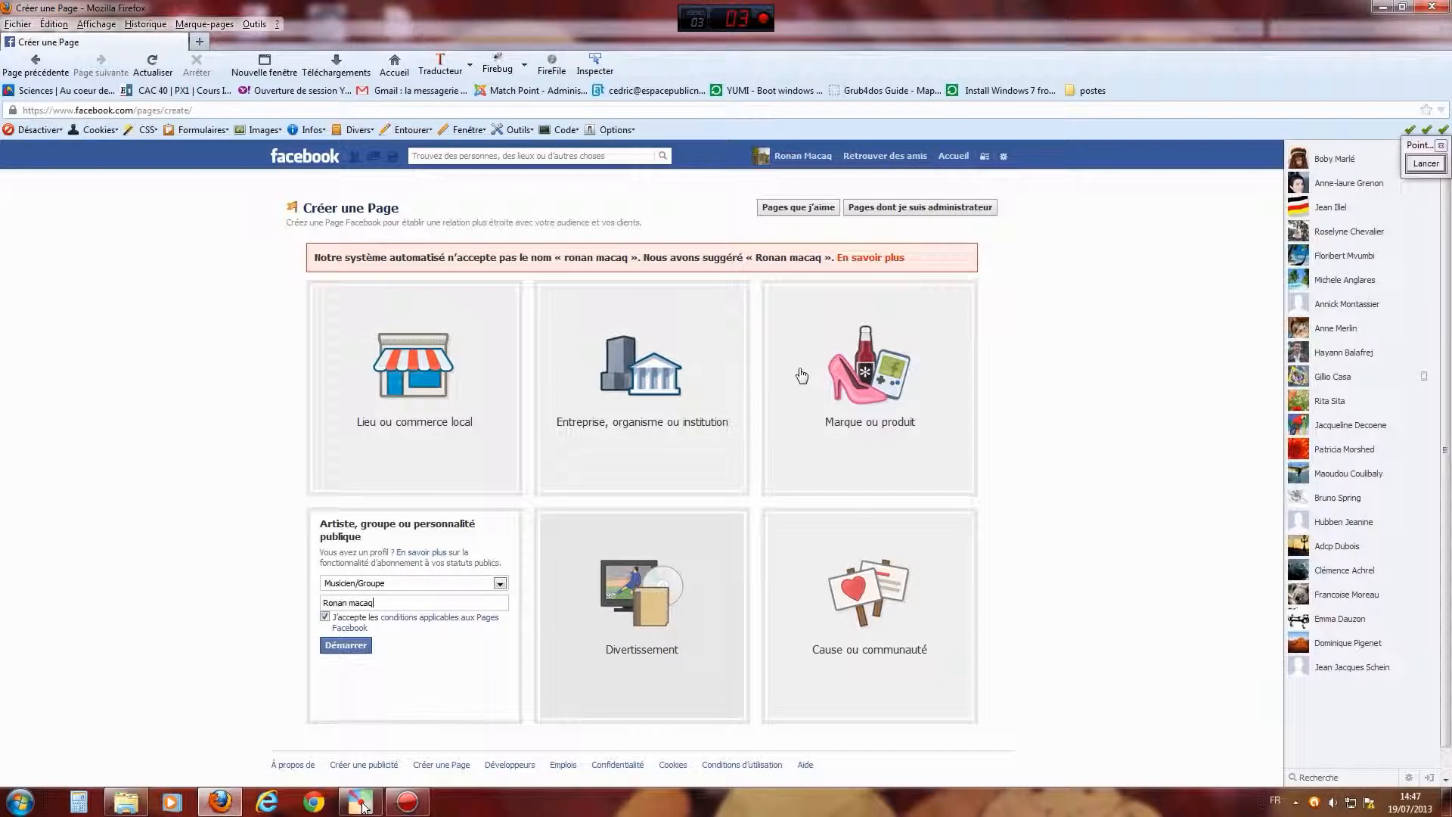
{"action": "left_click", "coordinate": [863, 259]}
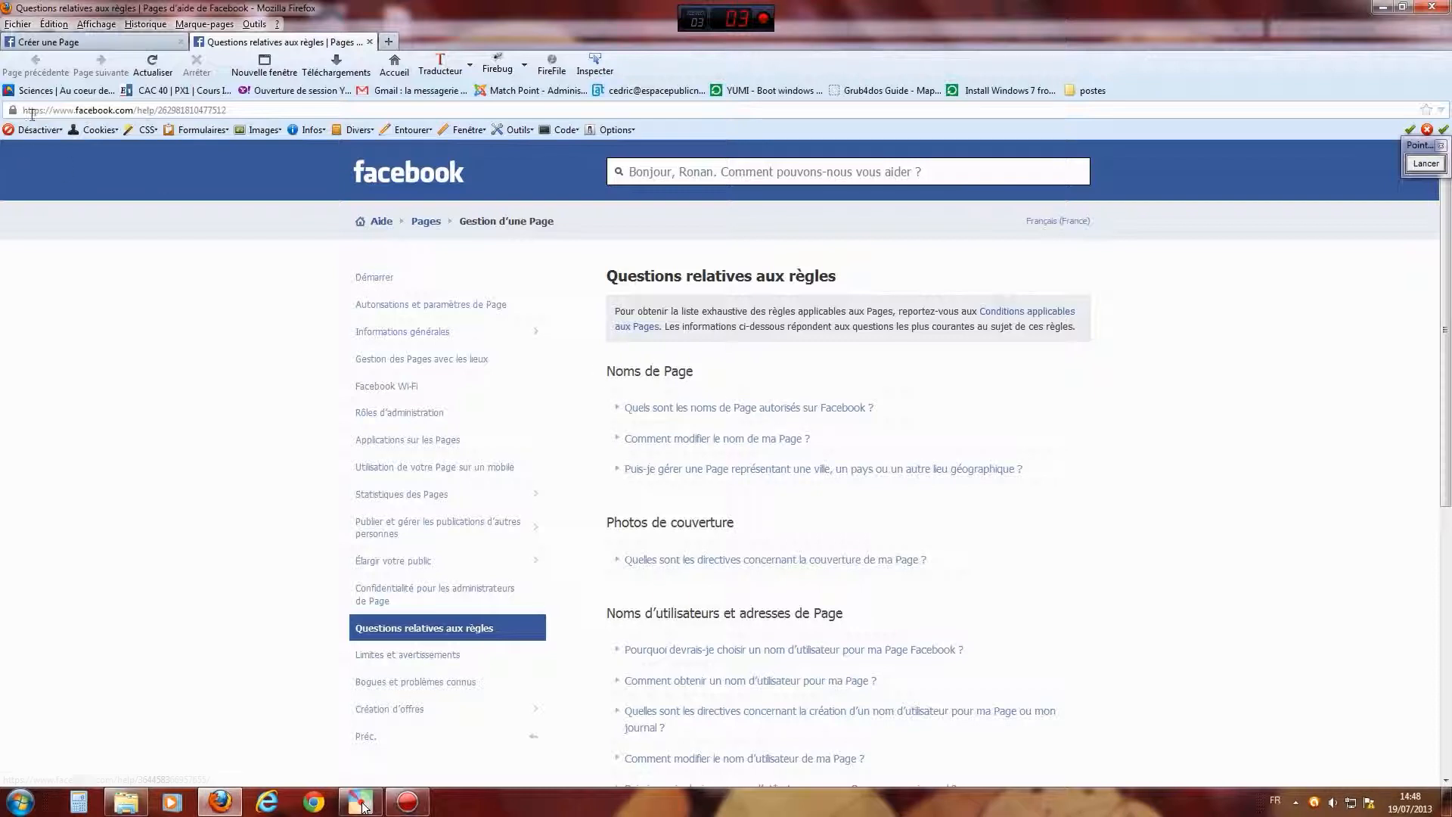
{"action": "left_click", "coordinate": [369, 42]}
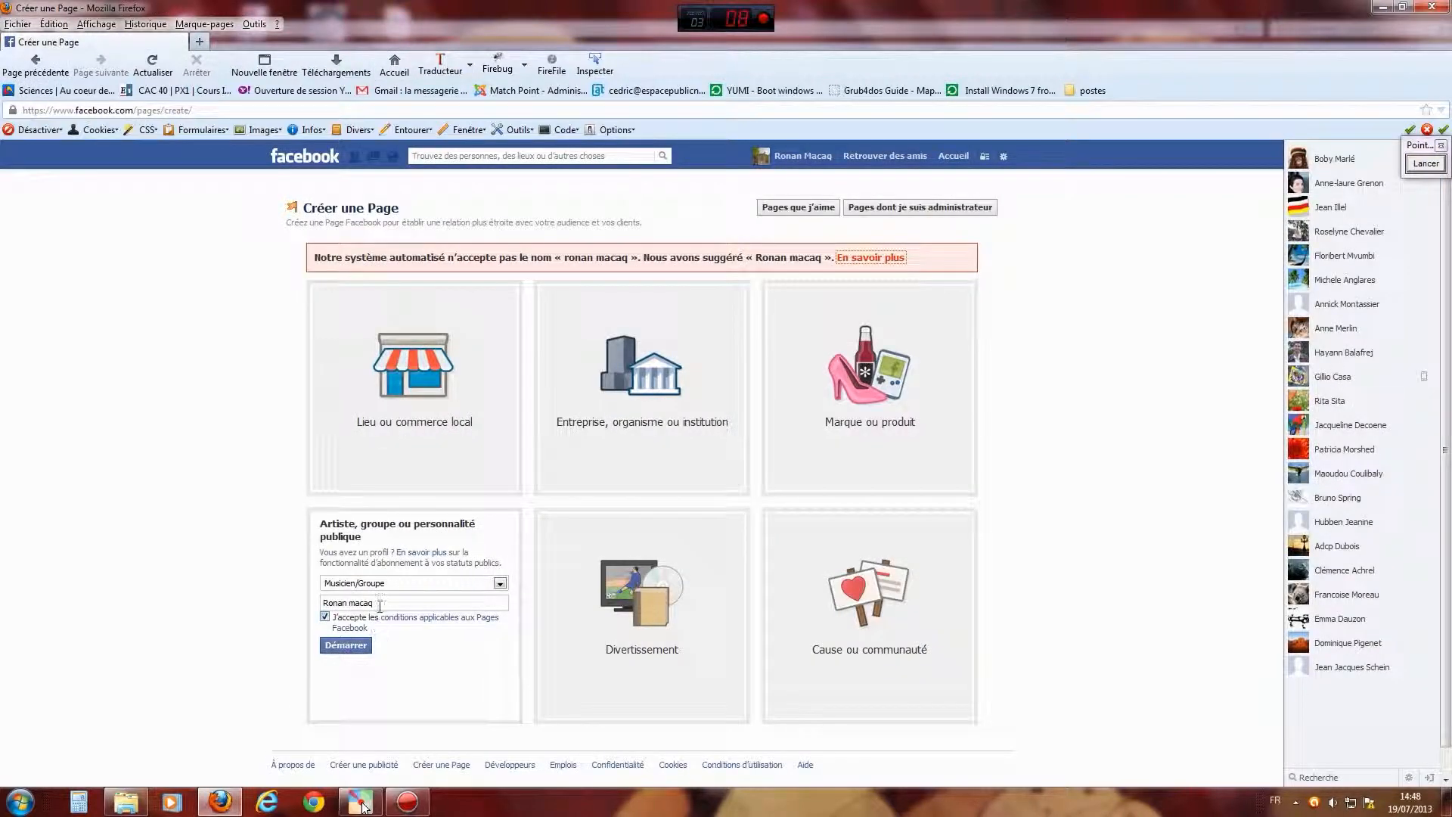
Step: Shorten the Page name to the artist's first name and last initial, and submit the Page again
{"action": "left_click_drag", "start_coordinate": [376, 603], "coordinate": [313, 605]}
{"action": "left_click", "coordinate": [347, 603]}
{"action": "left_click", "coordinate": [354, 645]}
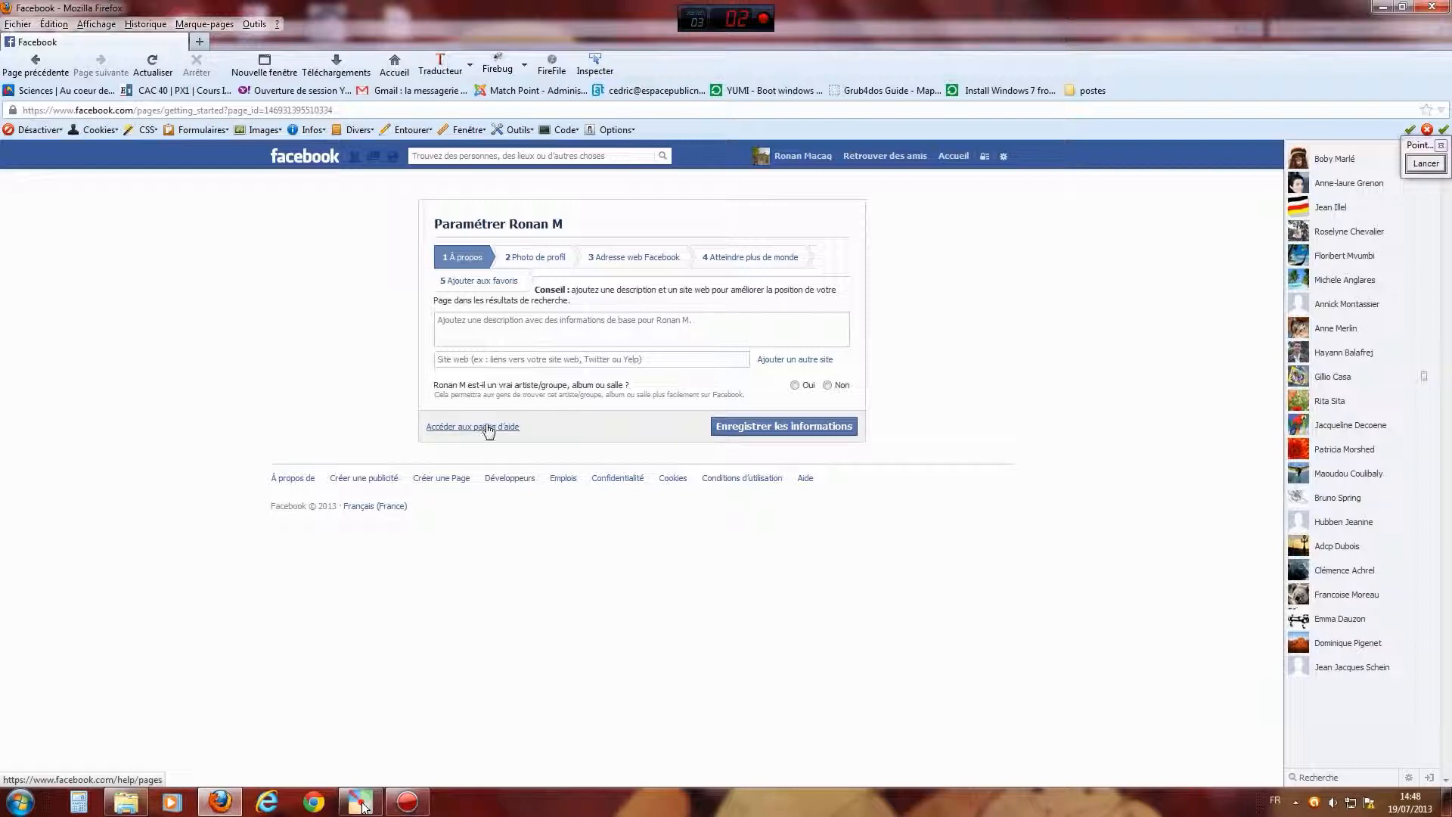
Step: Fill in the Page description as "Musicien", answer Non to the real artist question, and save the information
{"action": "left_click", "coordinate": [773, 425]}
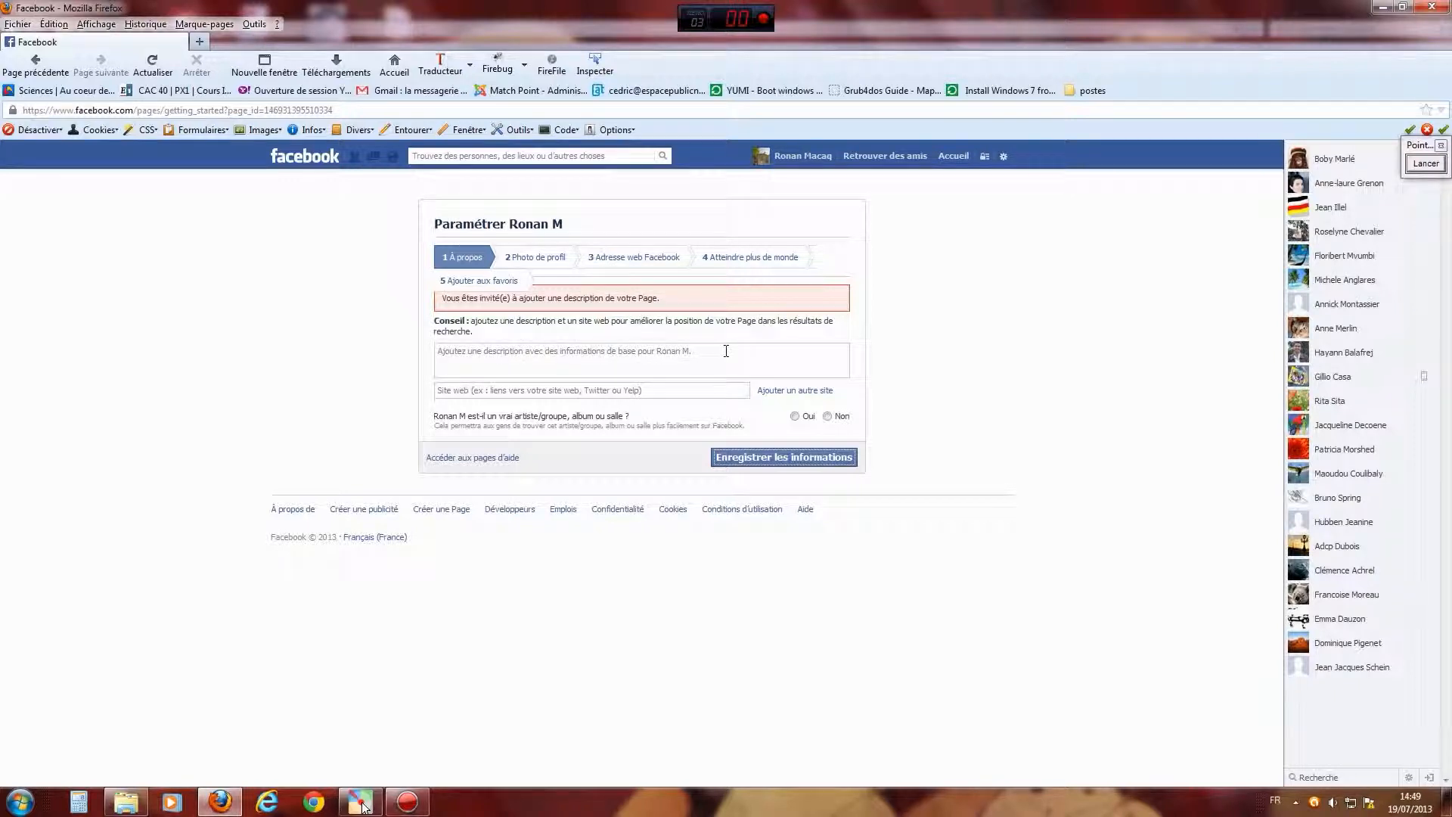
{"action": "left_click", "coordinate": [437, 351]}
{"action": "type", "text": "Musicien"}
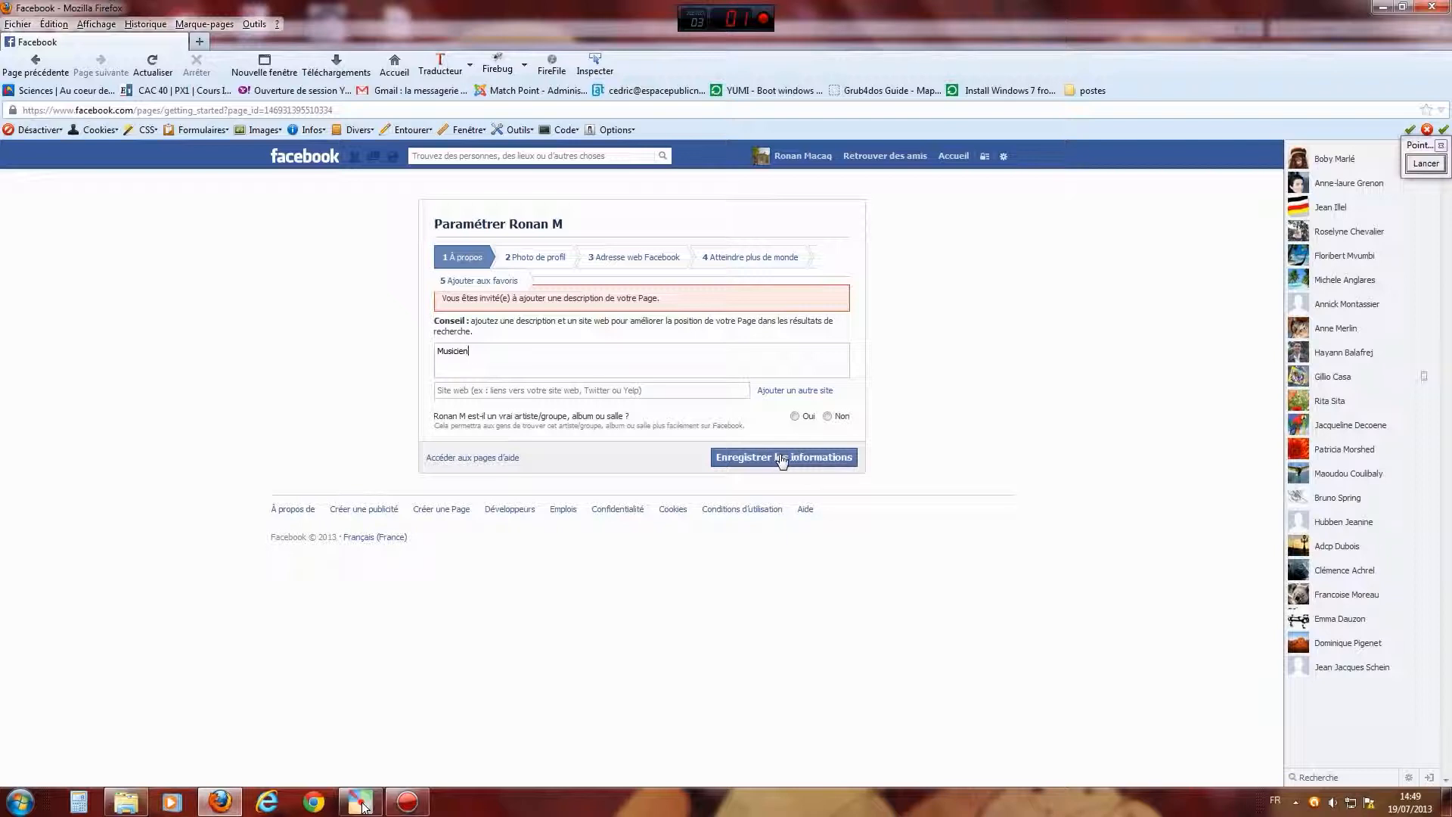
{"action": "left_click", "coordinate": [828, 416]}
{"action": "left_click", "coordinate": [789, 460]}
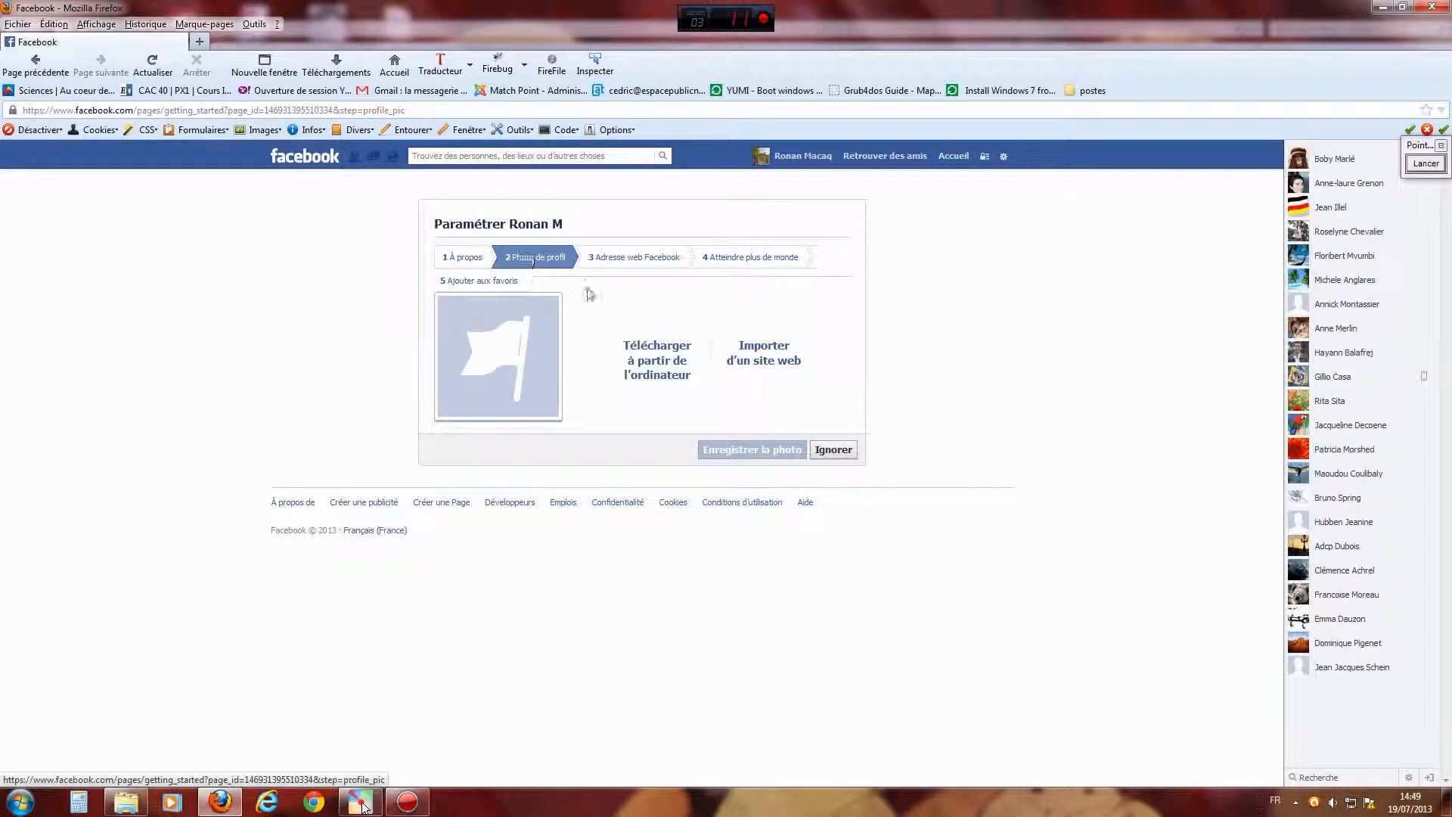
Step: Skip the profile photo, web address, payment method and favourites setup stages, and ignore the prompt to like the new Page
{"action": "left_click", "coordinate": [836, 454]}
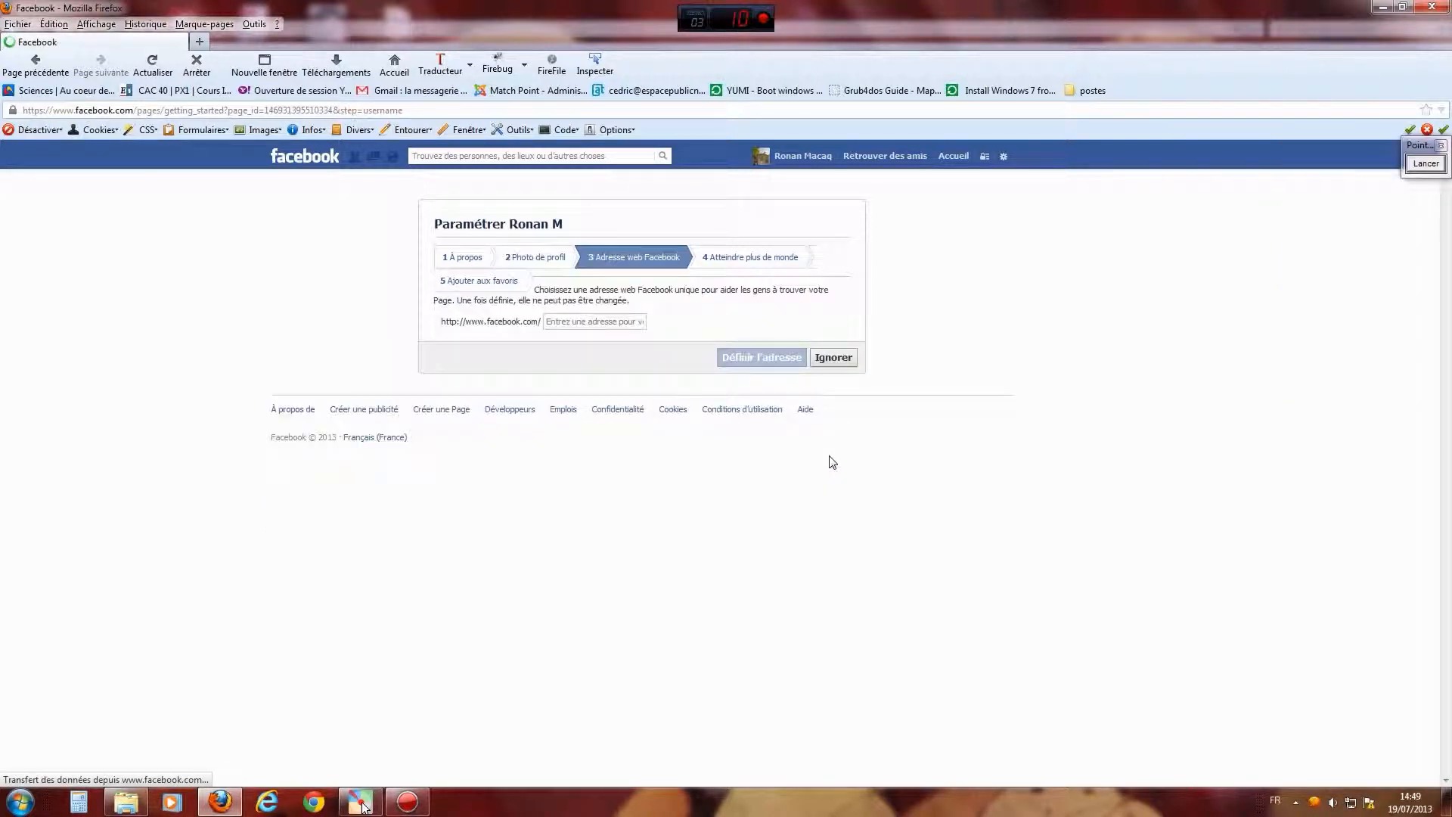
{"action": "left_click", "coordinate": [830, 365]}
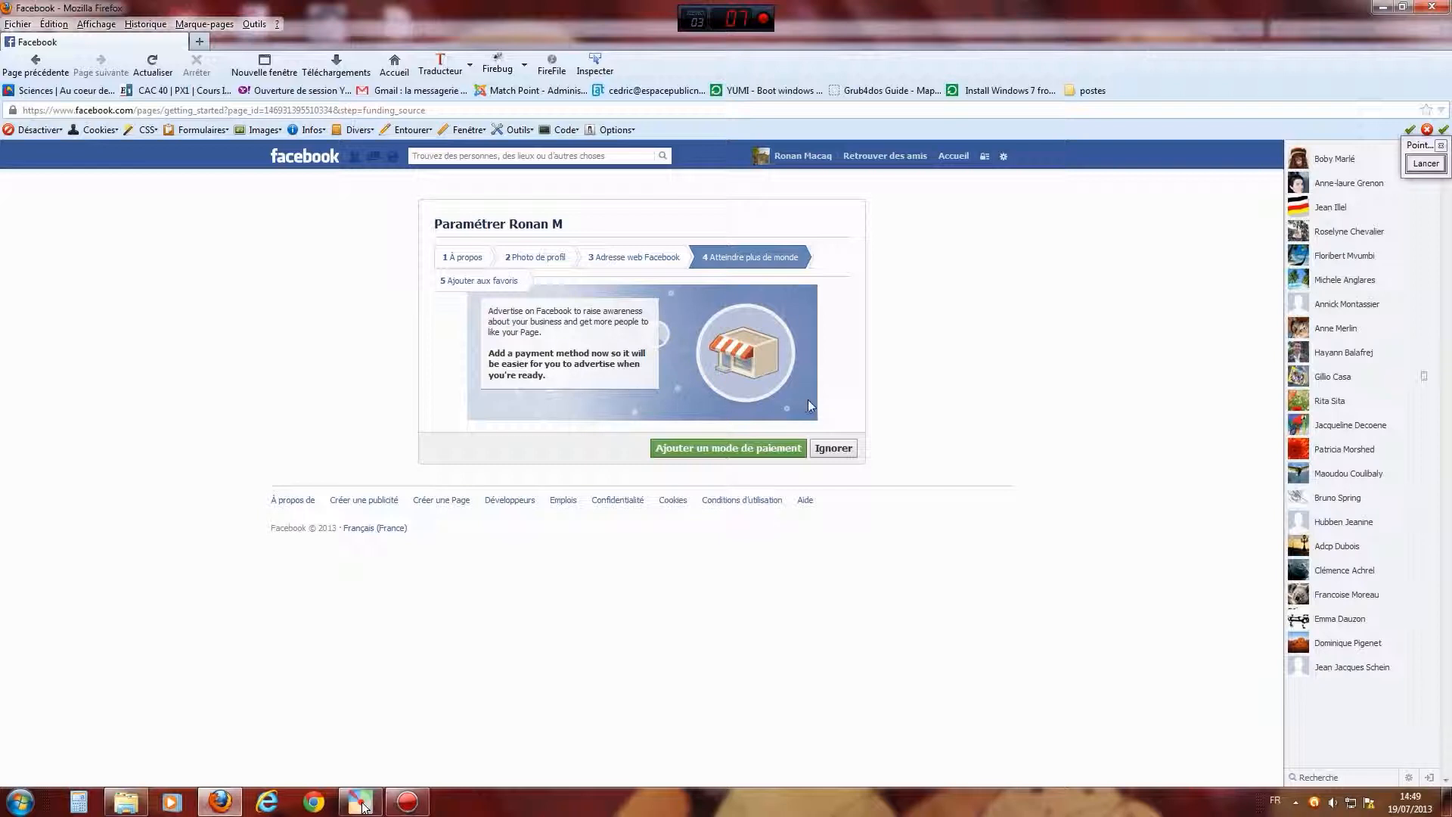
{"action": "left_click", "coordinate": [834, 449]}
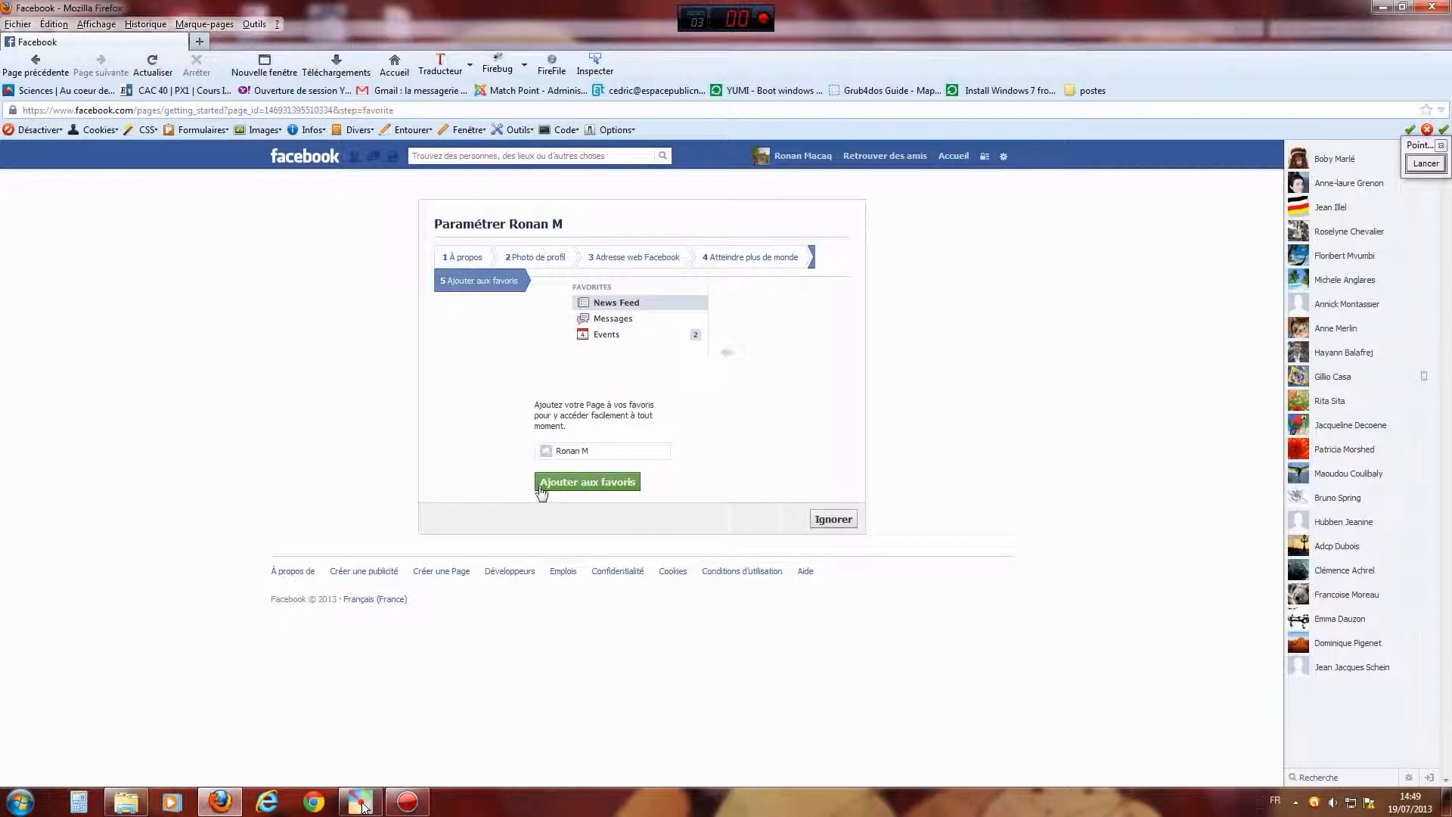
{"action": "left_click", "coordinate": [841, 521]}
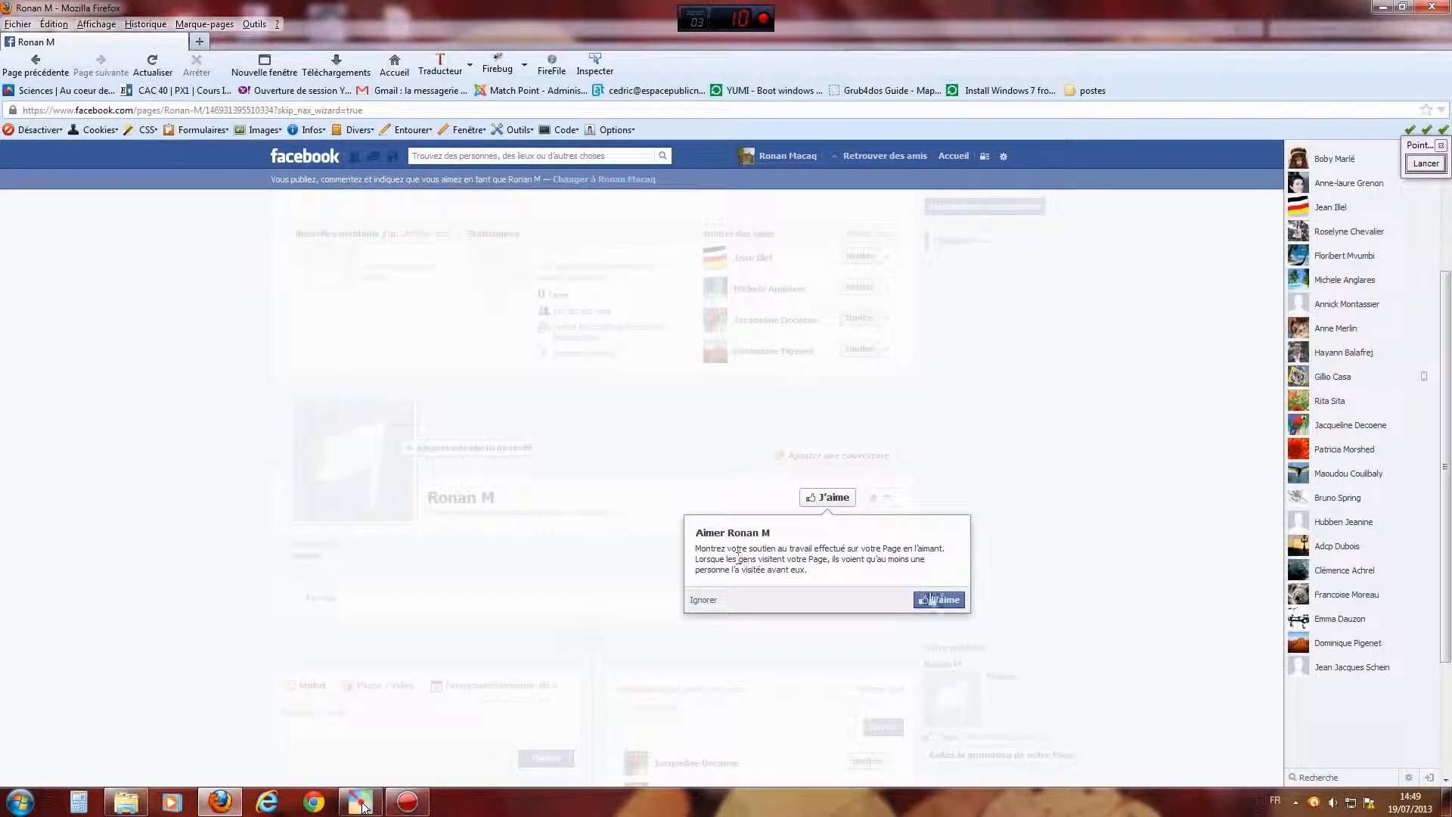
{"action": "left_click", "coordinate": [703, 601]}
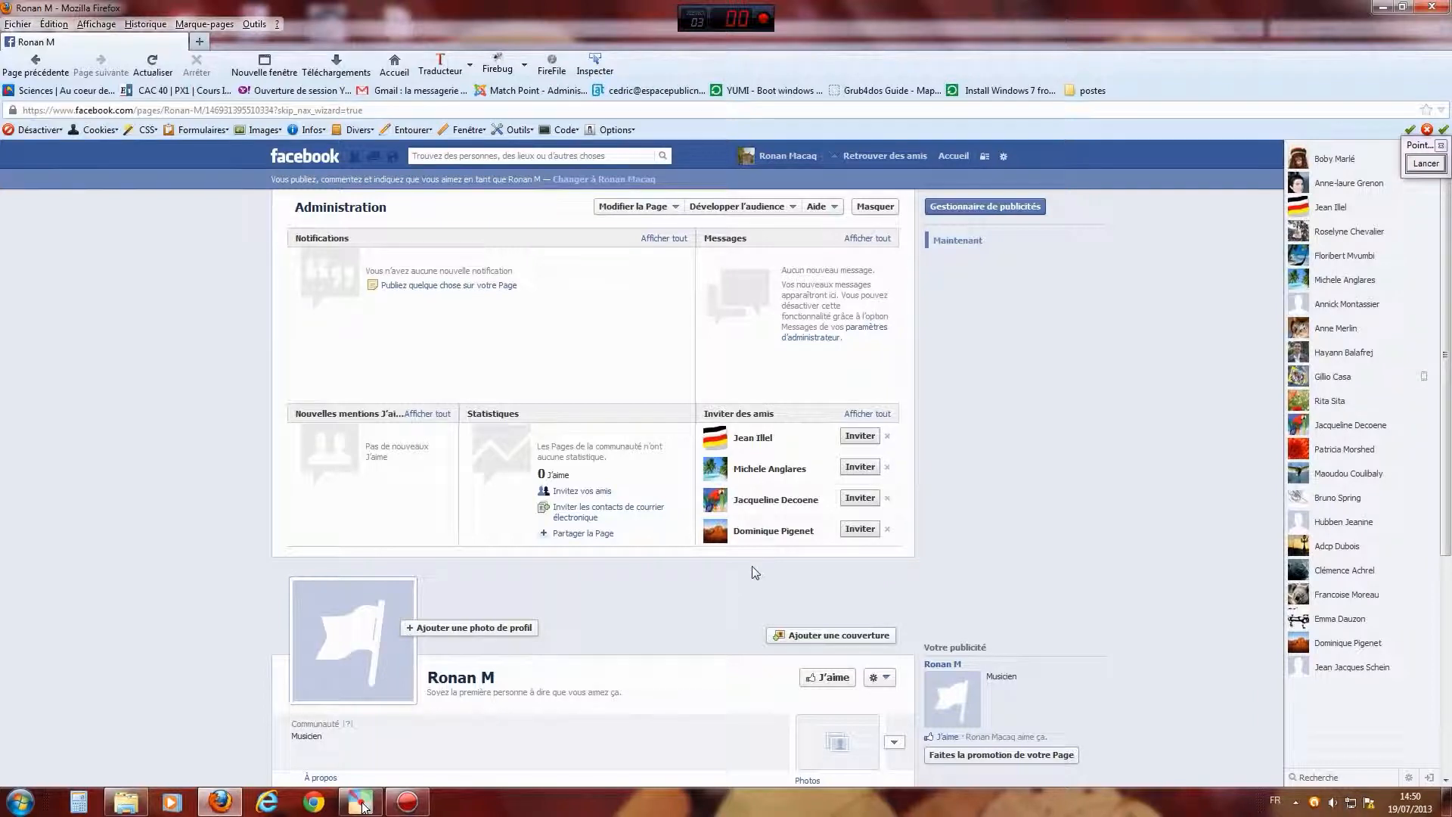
{"action": "scroll", "coordinate": [753, 568], "scroll_direction": "down", "scroll_amount": 2}
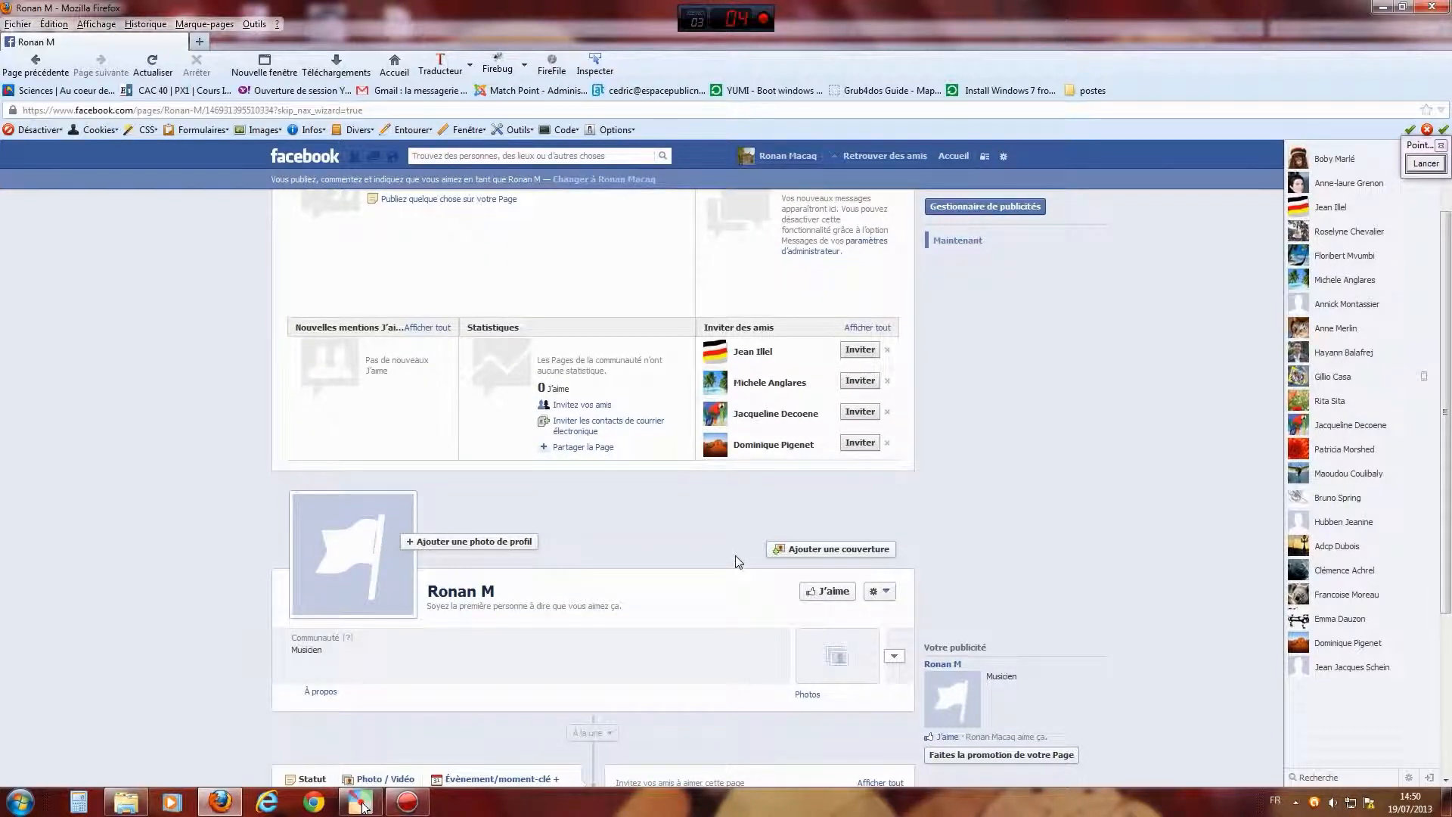
Step: Circle the Statistiques section of the Page's administration area freehand in red with the screen annotation tool, and end the annotation
{"action": "scroll", "coordinate": [738, 560], "scroll_direction": "up", "scroll_amount": 2}
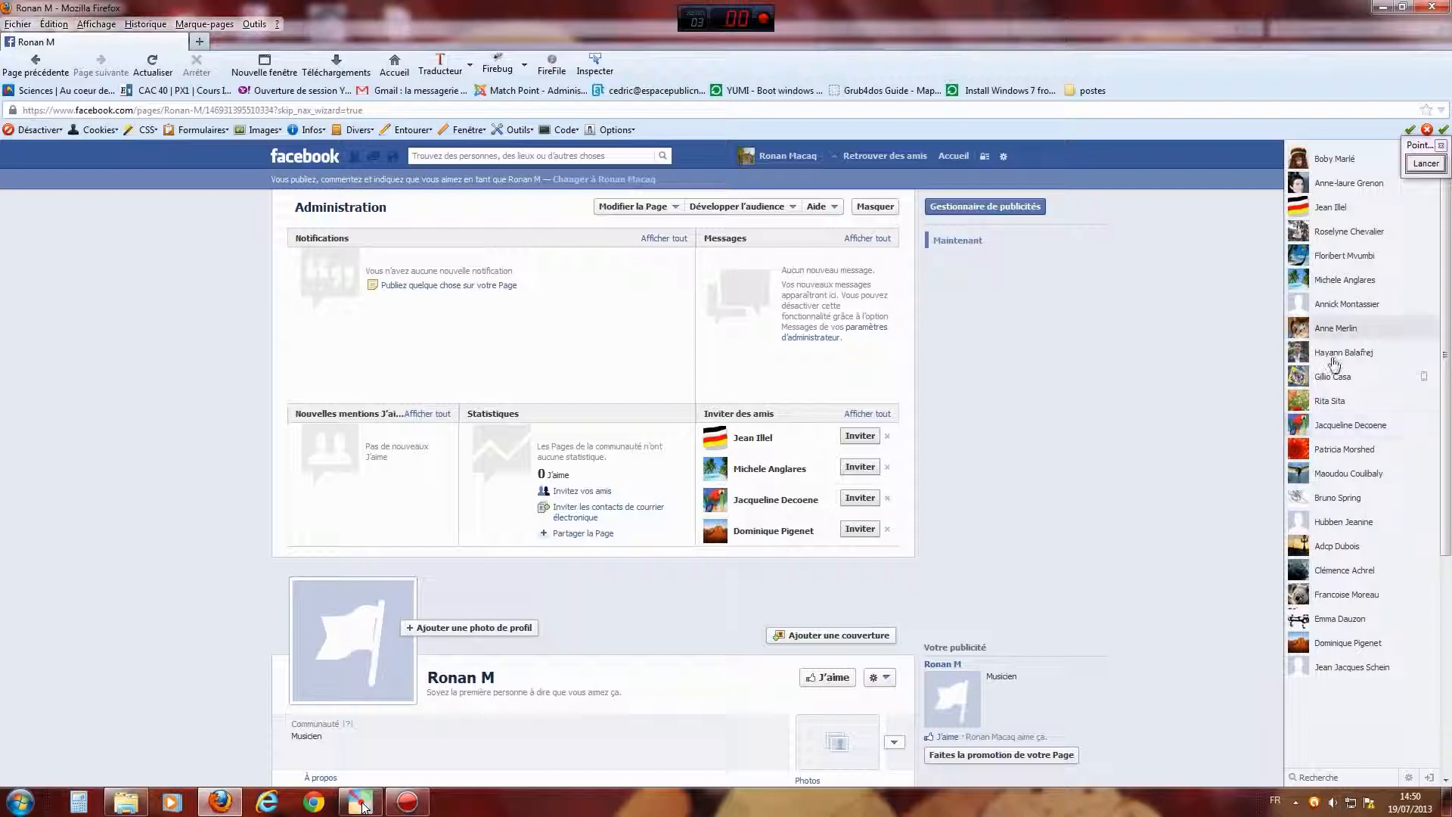
{"action": "left_click", "coordinate": [1422, 164]}
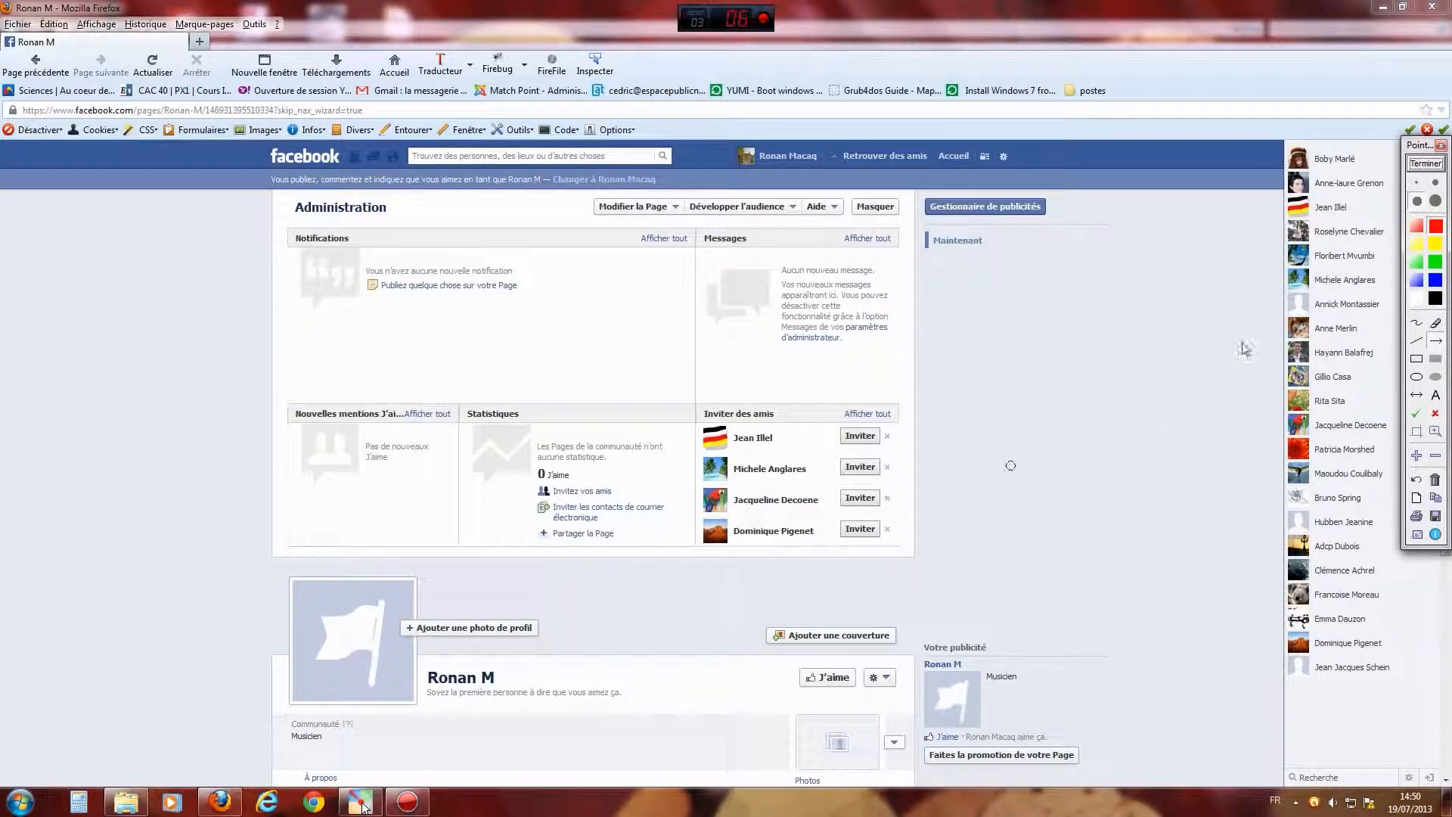
{"action": "left_click", "coordinate": [1418, 326]}
{"action": "mouse_move", "coordinate": [685, 400]}
{"action": "left_mouse_down"}
{"action": "mouse_move", "coordinate": [552, 399]}
{"action": "mouse_move", "coordinate": [463, 421]}
{"action": "mouse_move", "coordinate": [476, 542]}
{"action": "mouse_move", "coordinate": [662, 574]}
{"action": "mouse_move", "coordinate": [704, 442]}
{"action": "mouse_move", "coordinate": [683, 400]}
{"action": "left_mouse_up"}
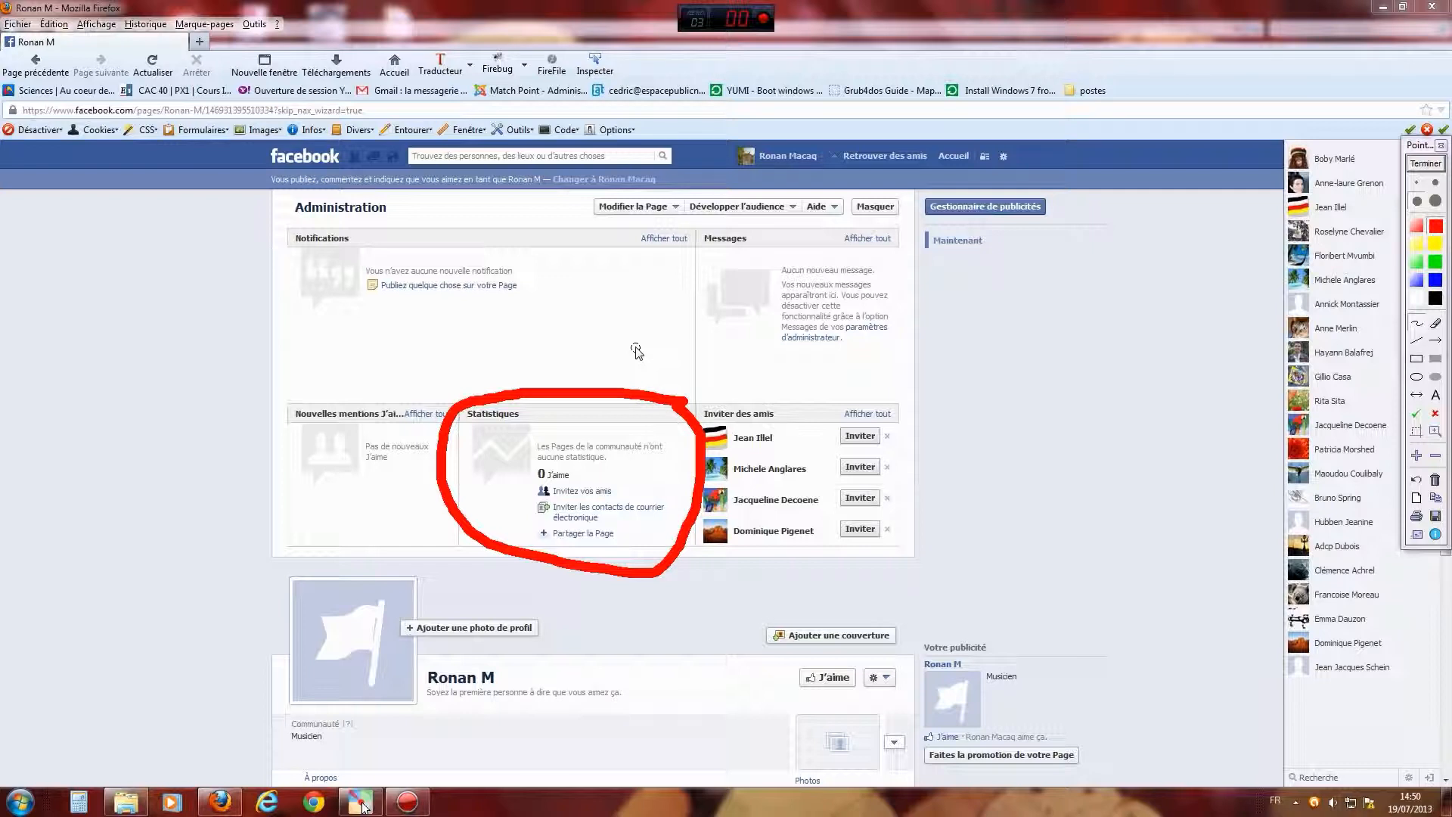
{"action": "left_click", "coordinate": [1426, 164]}
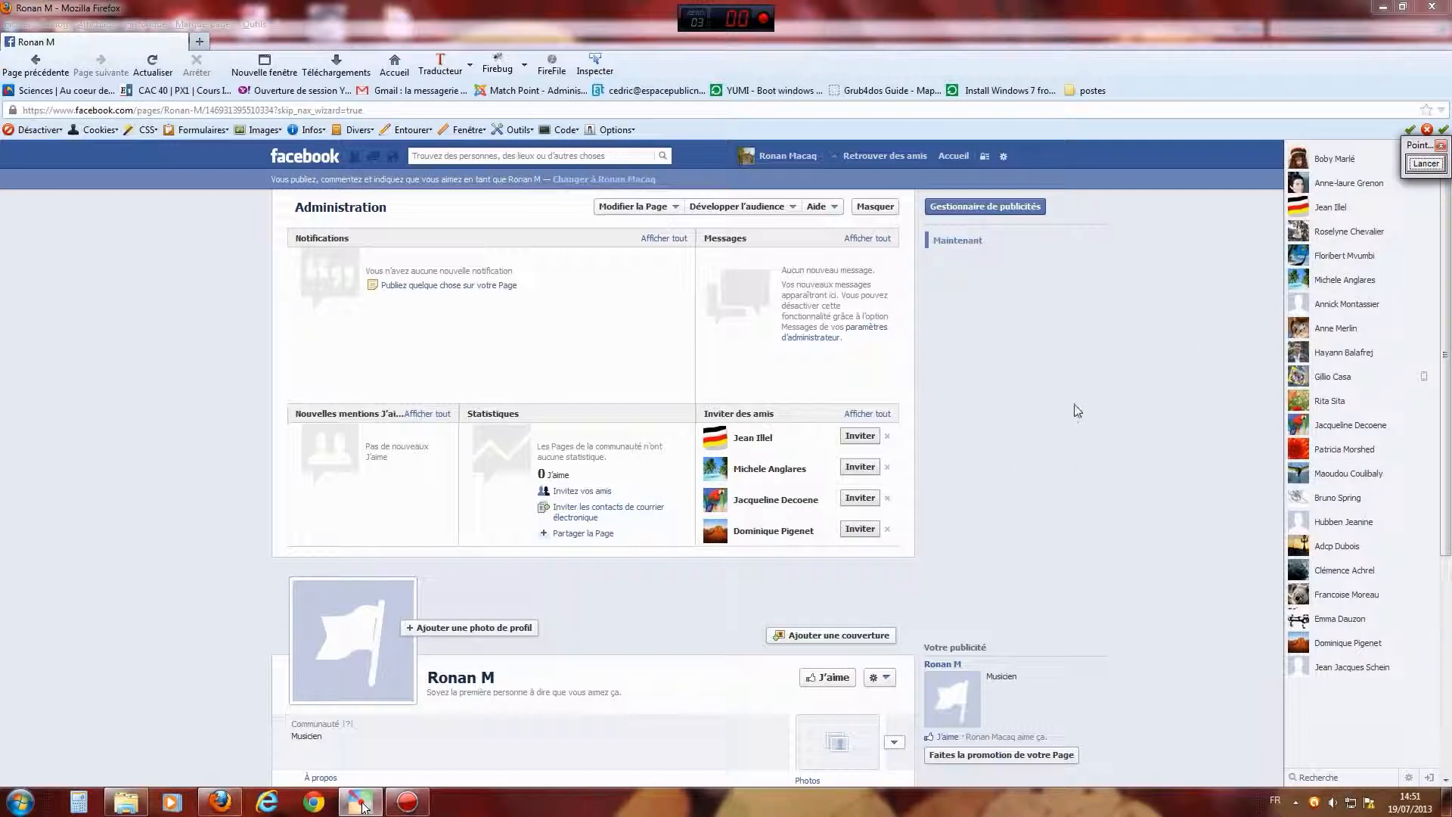
Step: Point a red annotation arrow at Ajouter une couverture, erase it, point another at Ajouter une photo de profil, and end the annotation
{"action": "scroll", "coordinate": [1054, 431], "scroll_direction": "down", "scroll_amount": 3}
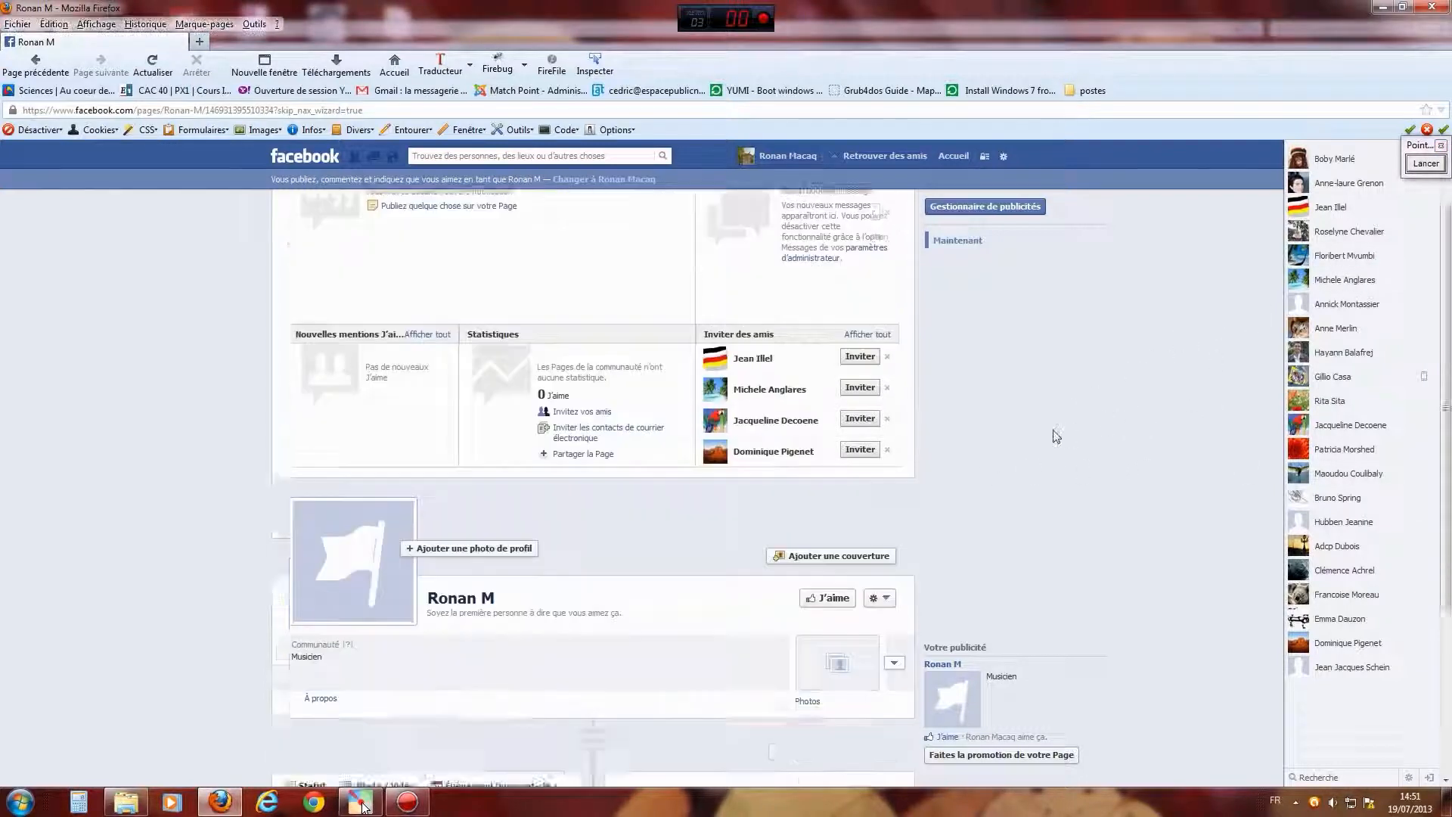
{"action": "scroll", "coordinate": [1113, 421], "scroll_direction": "up", "scroll_amount": 1}
{"action": "left_click", "coordinate": [1426, 164]}
{"action": "mouse_move", "coordinate": [1034, 384]}
{"action": "left_mouse_down"}
{"action": "mouse_move", "coordinate": [900, 452]}
{"action": "mouse_move", "coordinate": [897, 427]}
{"action": "mouse_move", "coordinate": [902, 452]}
{"action": "mouse_move", "coordinate": [955, 457]}
{"action": "left_mouse_up"}
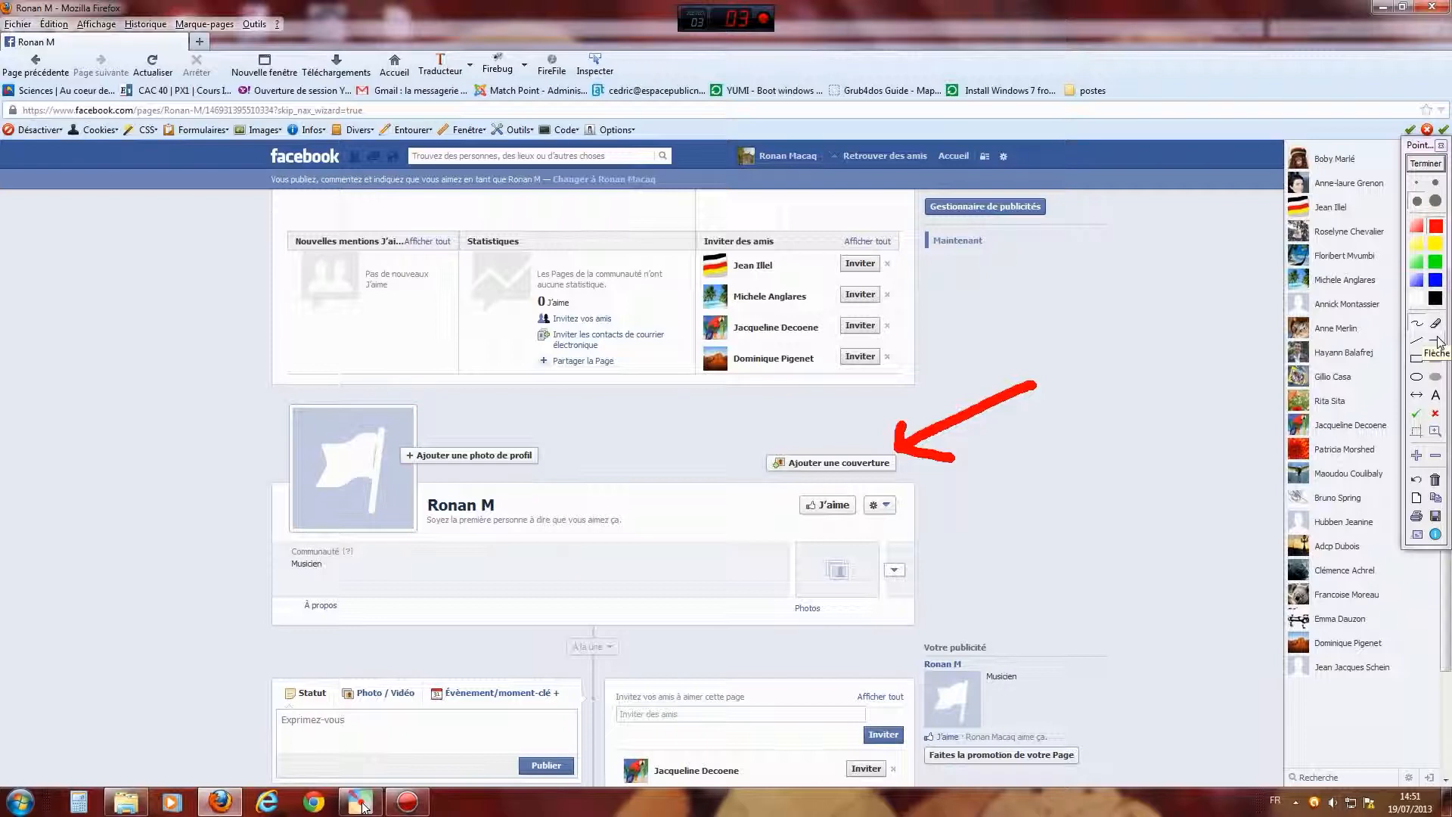
{"action": "left_click", "coordinate": [1435, 481]}
{"action": "left_click", "coordinate": [1436, 341]}
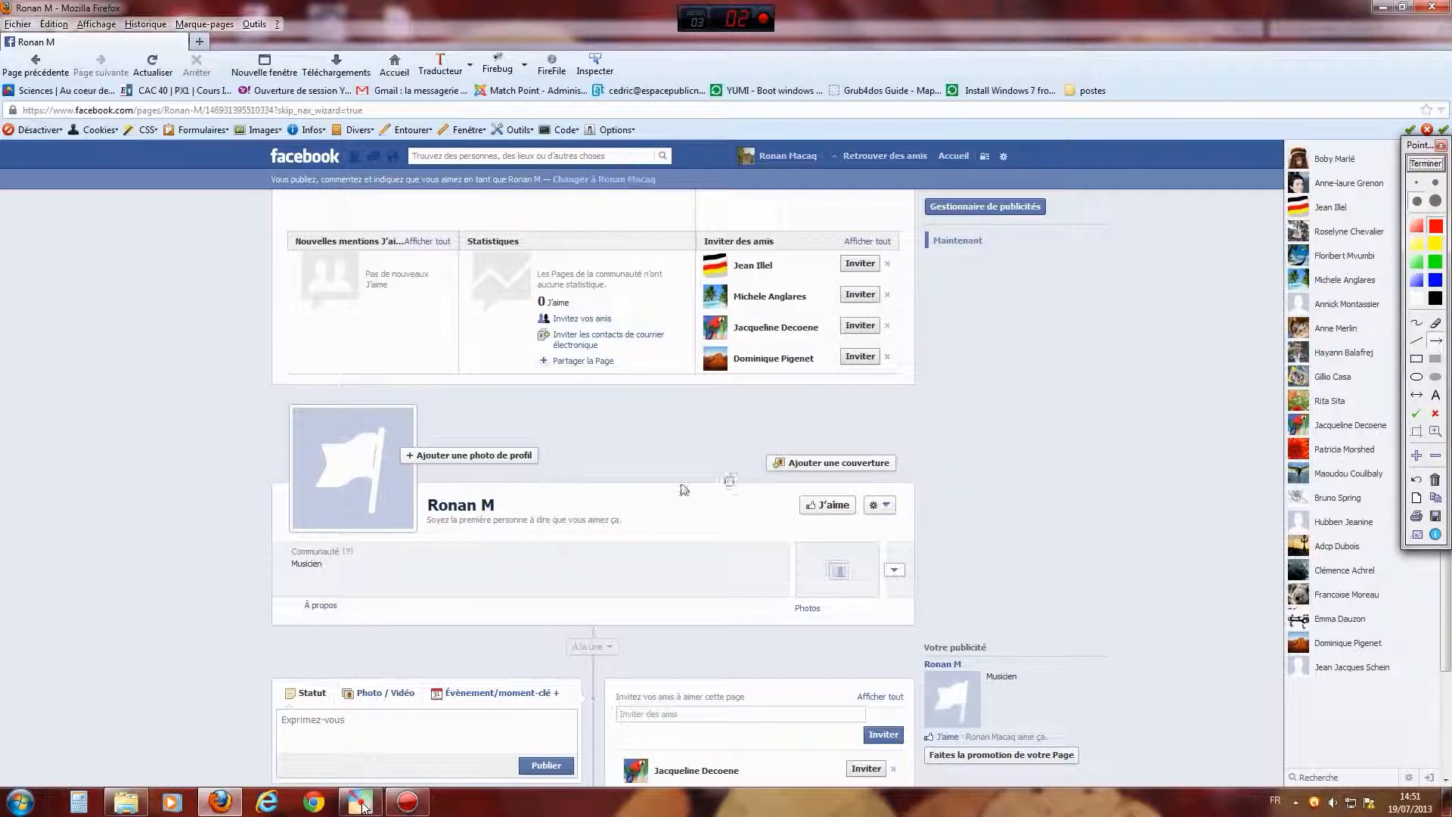
{"action": "left_click_drag", "start_coordinate": [674, 409], "coordinate": [543, 454]}
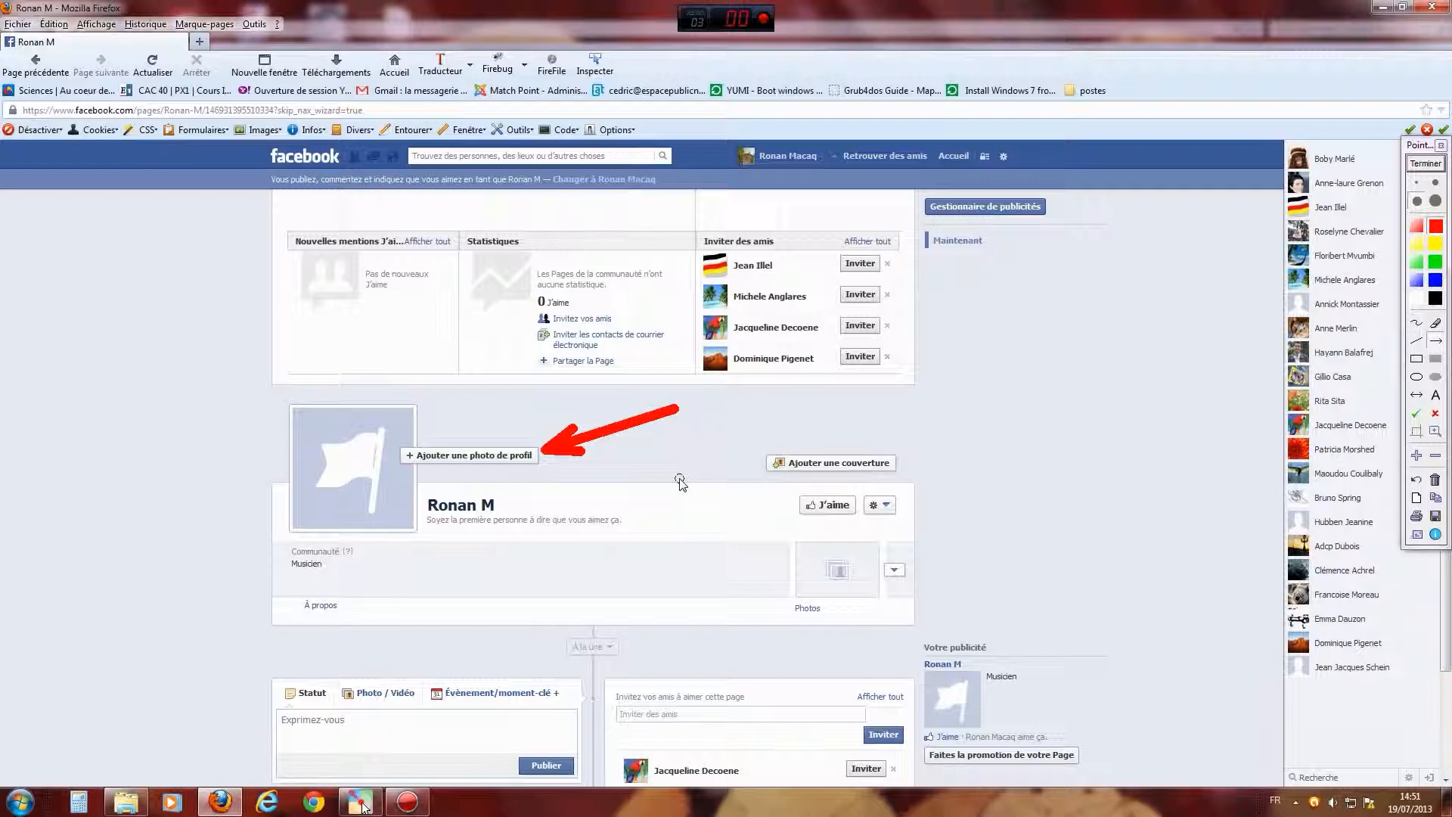
{"action": "left_click", "coordinate": [1426, 163]}
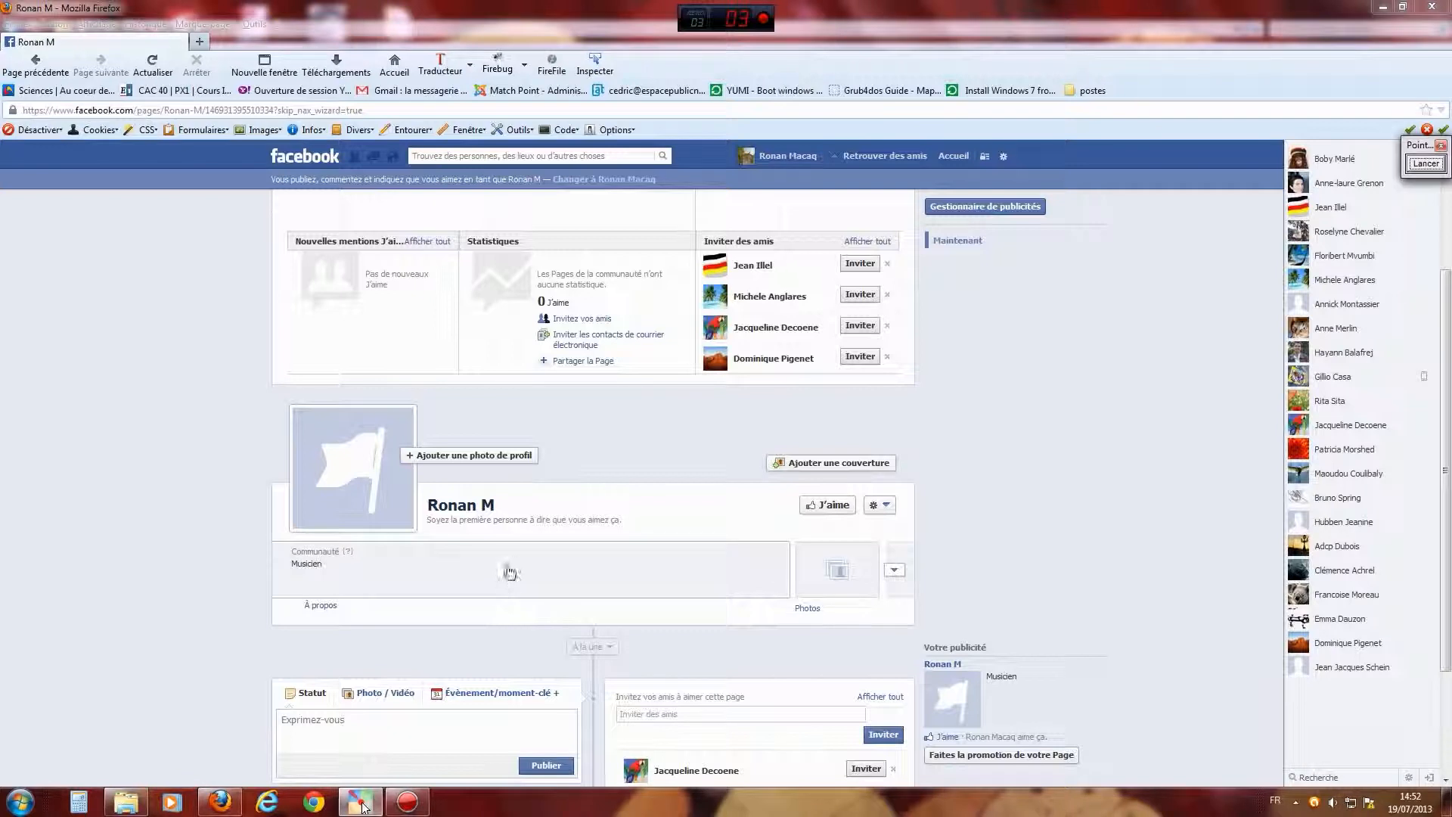
Step: Point a red annotation arrow at the À propos link below the Page description, and end the annotation
{"action": "left_click", "coordinate": [1426, 163]}
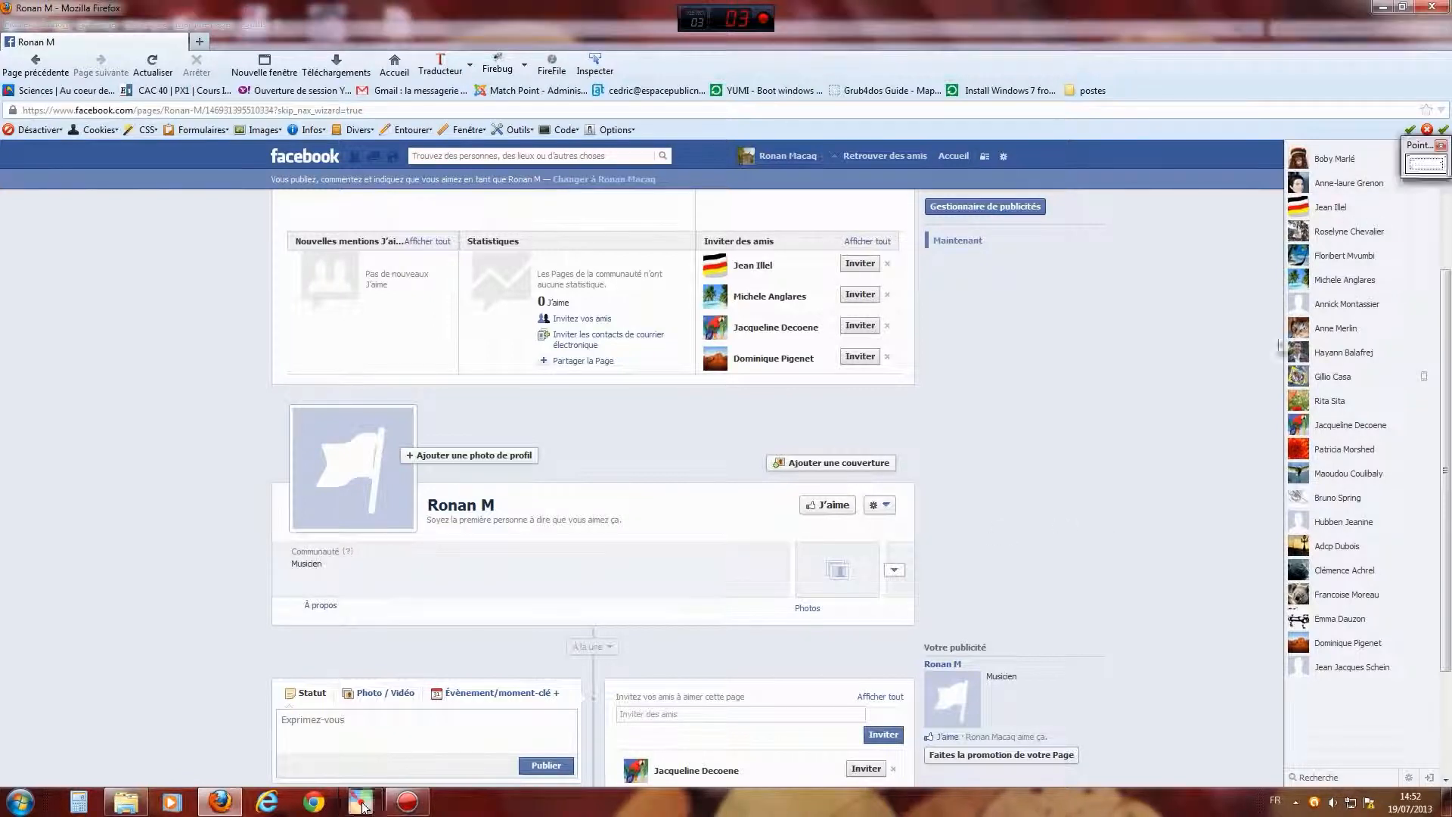
{"action": "left_click_drag", "start_coordinate": [495, 606], "coordinate": [346, 606]}
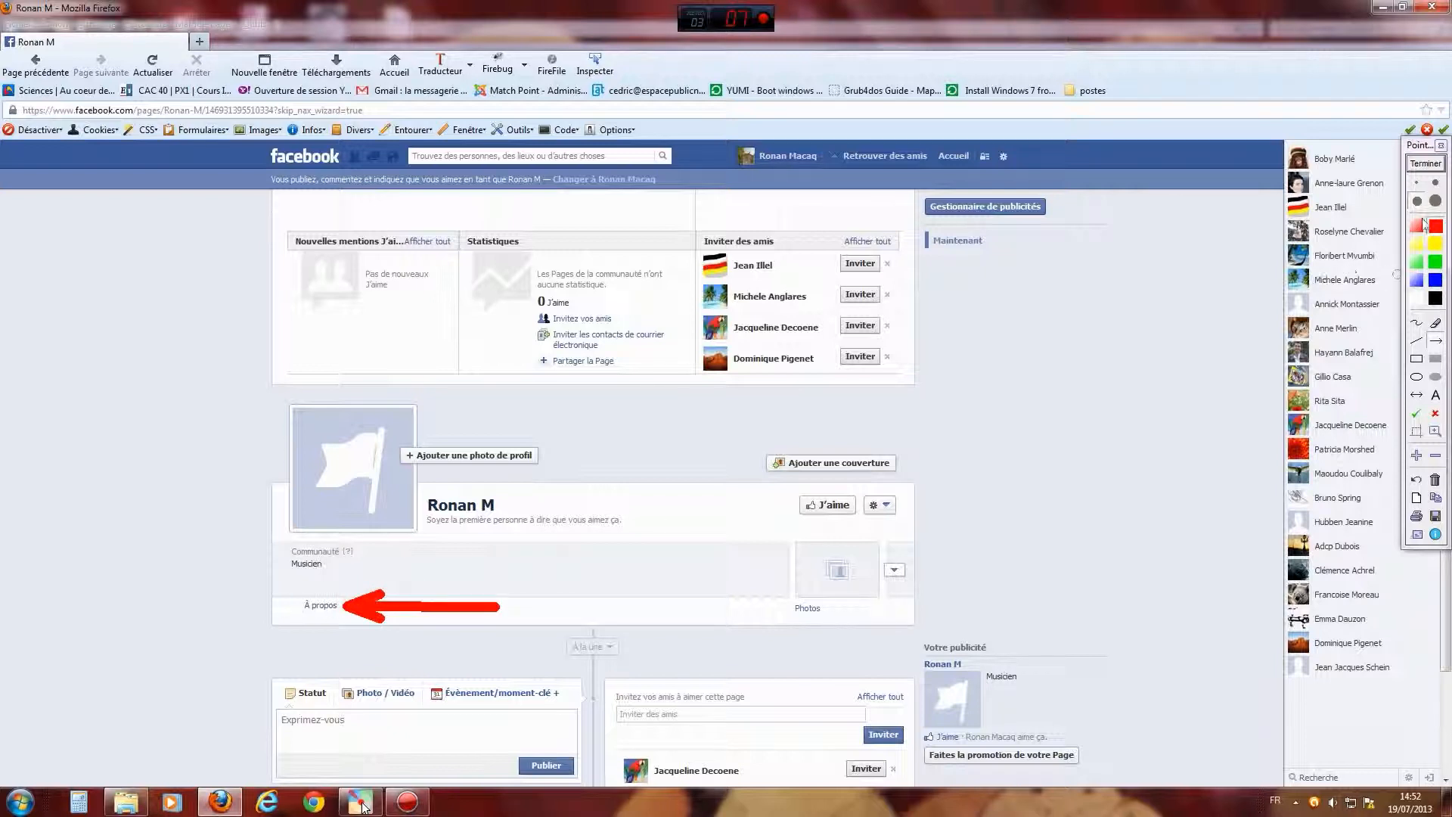
{"action": "left_click", "coordinate": [1426, 164]}
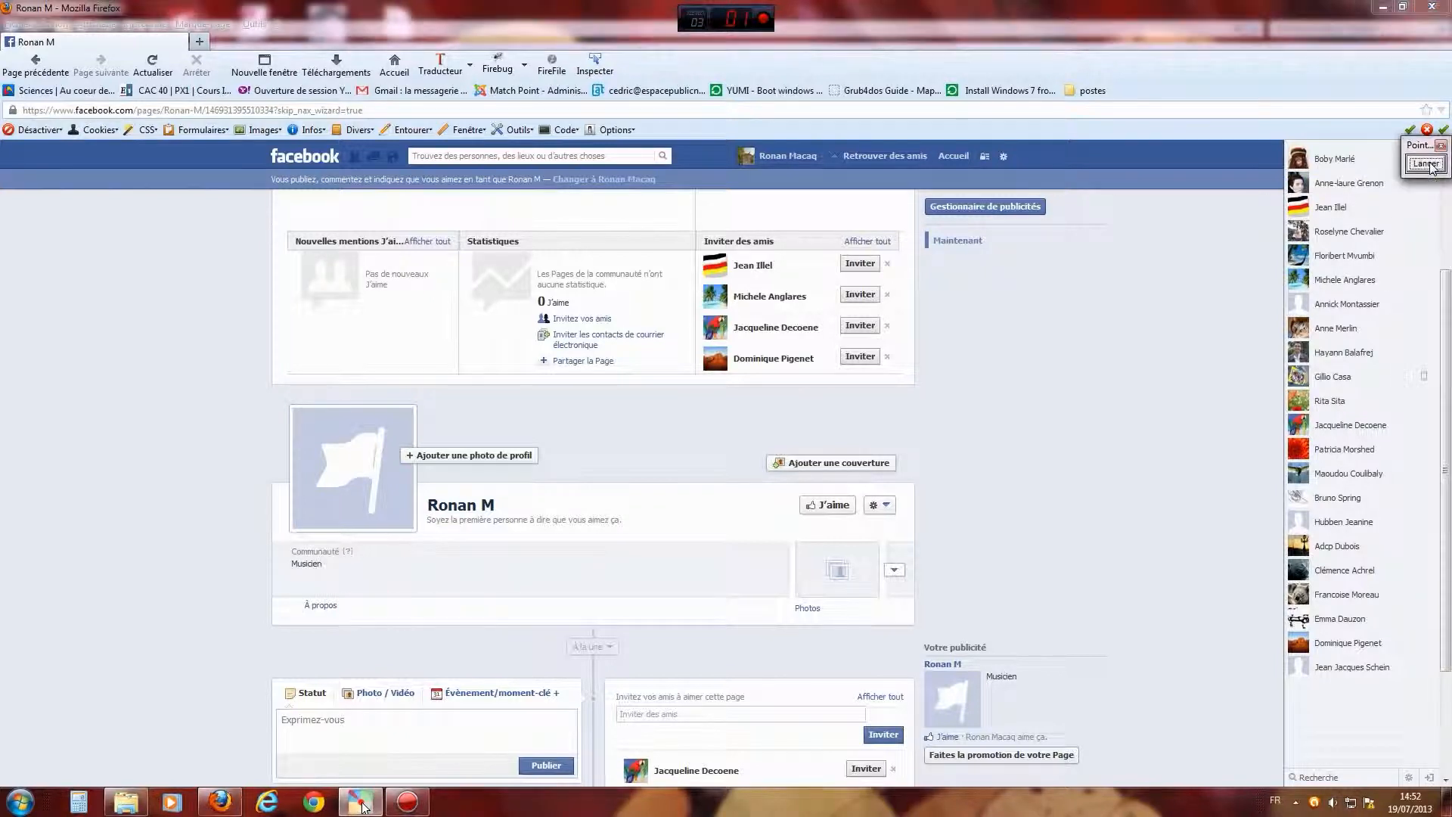
Step: View the Page's À propos information and open it for editing
{"action": "left_click", "coordinate": [324, 608]}
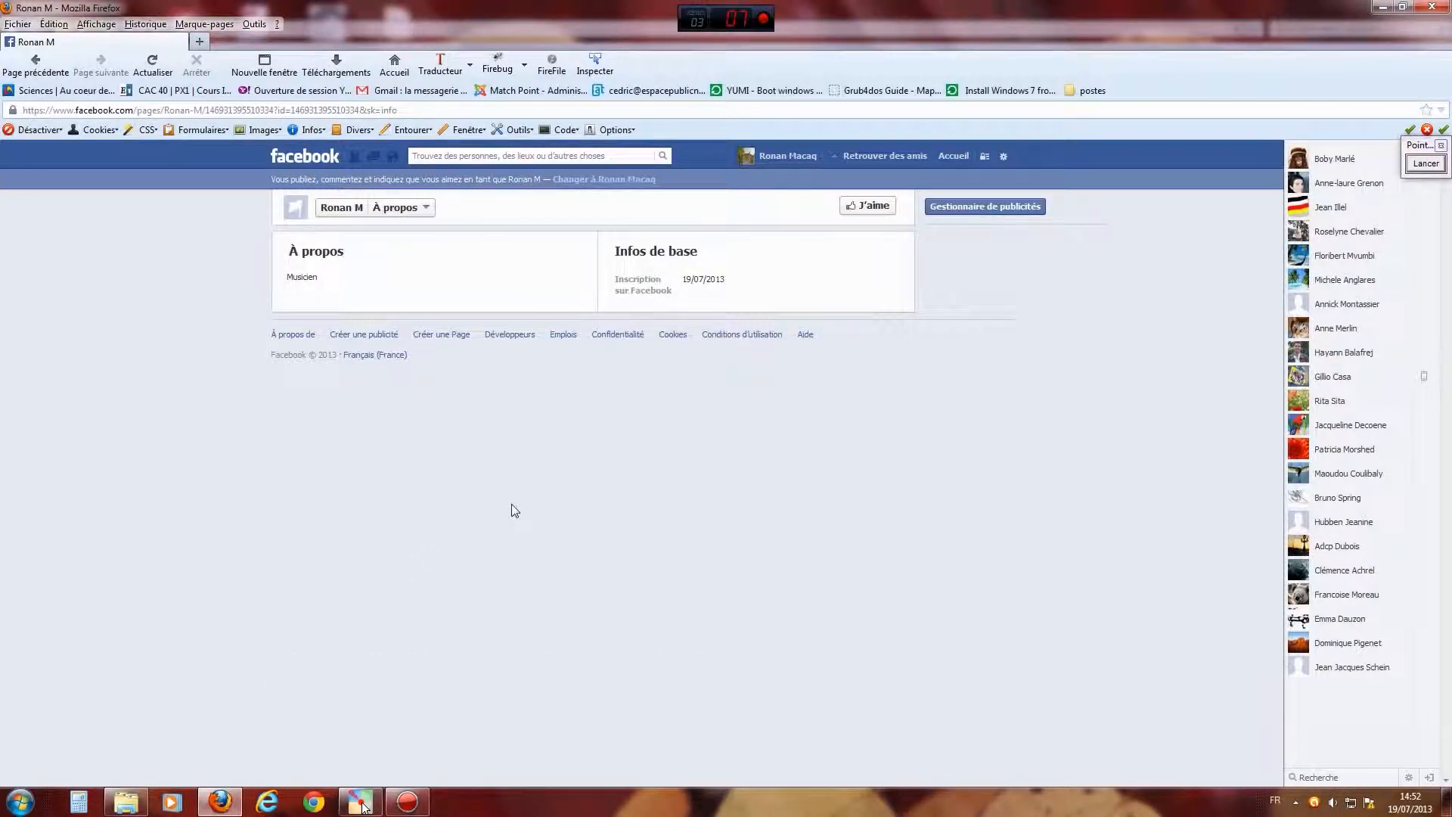
{"action": "mouse_move", "coordinate": [674, 292]}
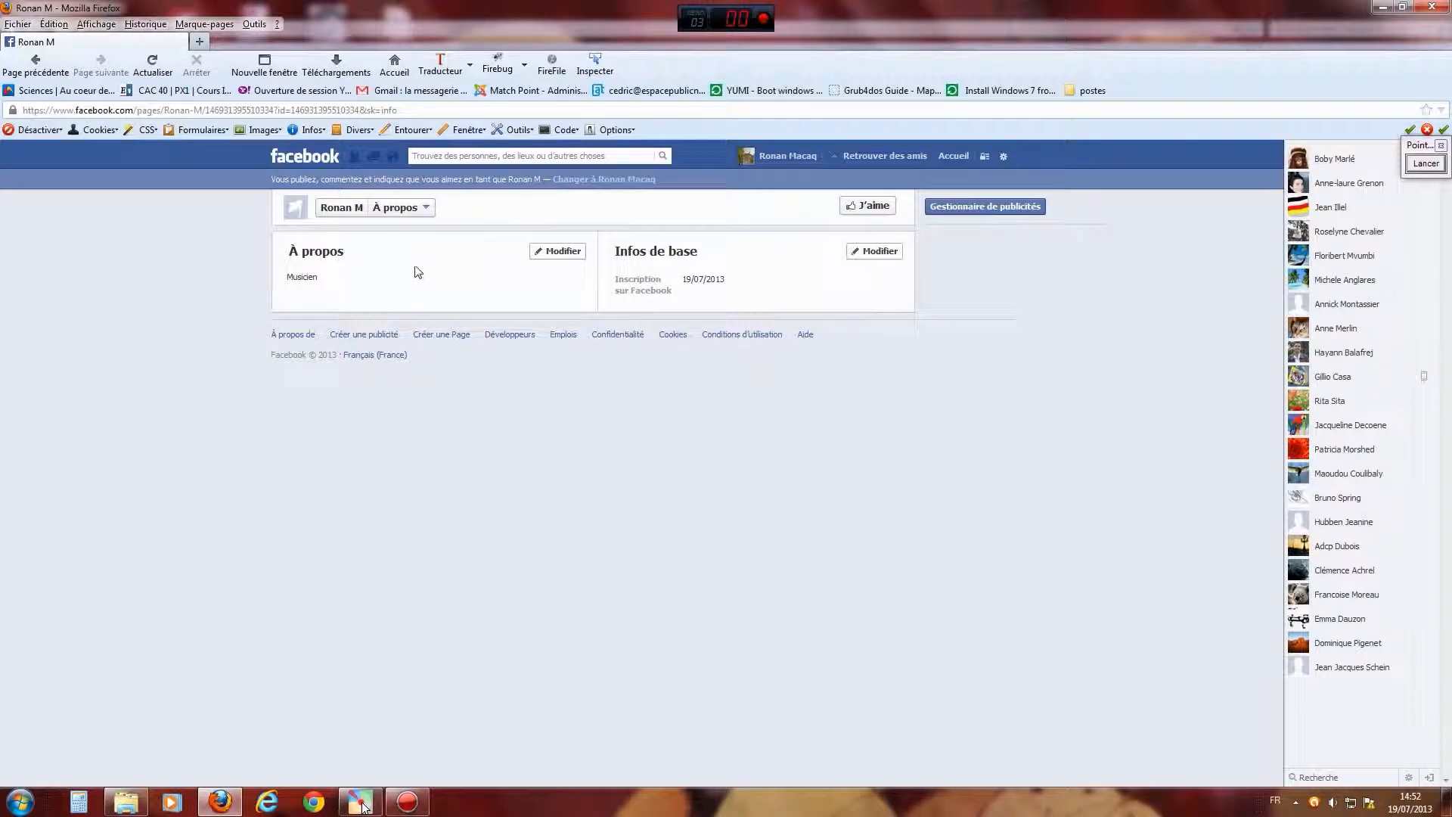
{"action": "left_click", "coordinate": [561, 252]}
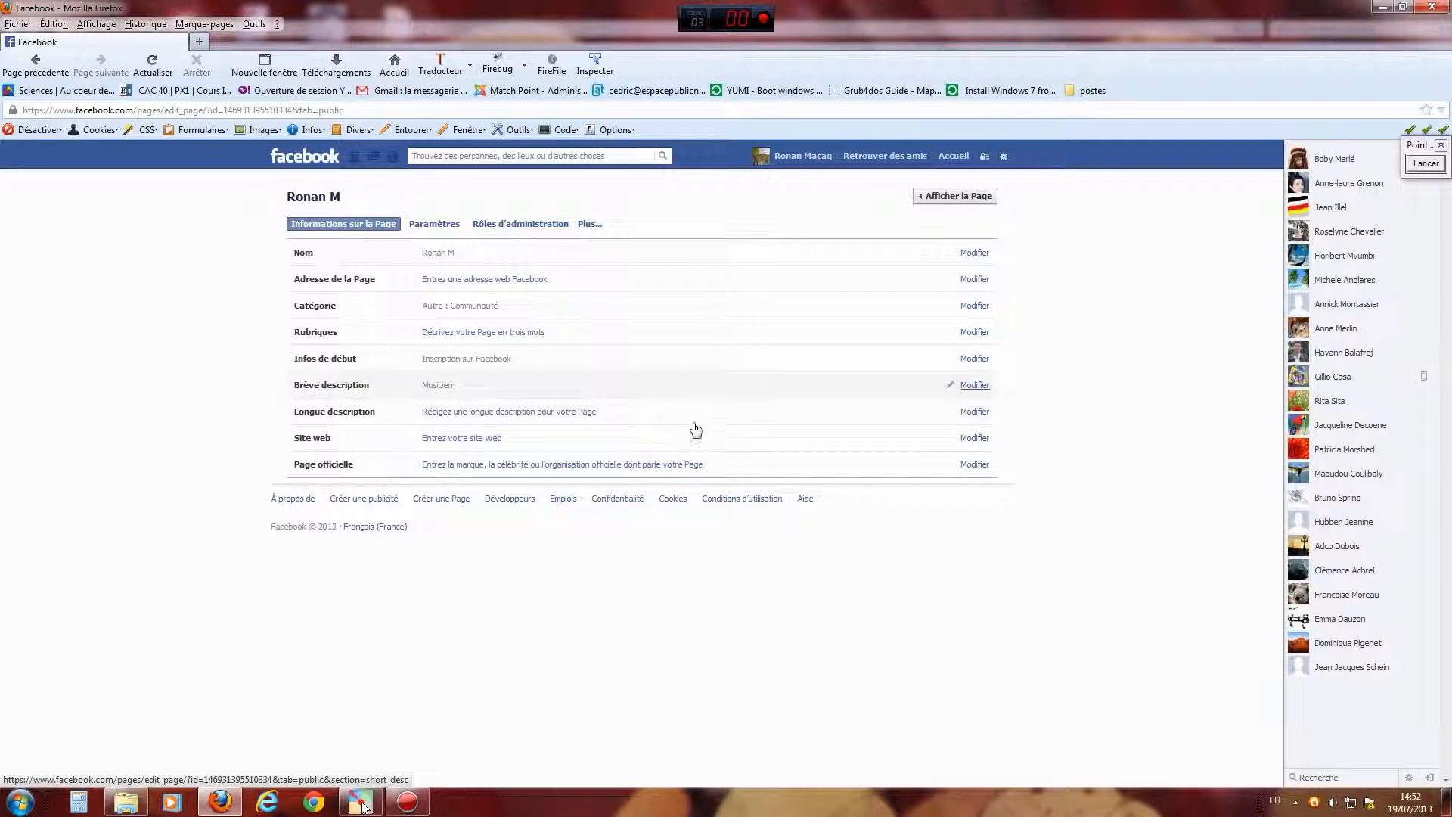
Step: Mark the Brève description and Longue description entries and their Modifier links with red annotation arrows
{"action": "left_click", "coordinate": [1425, 165]}
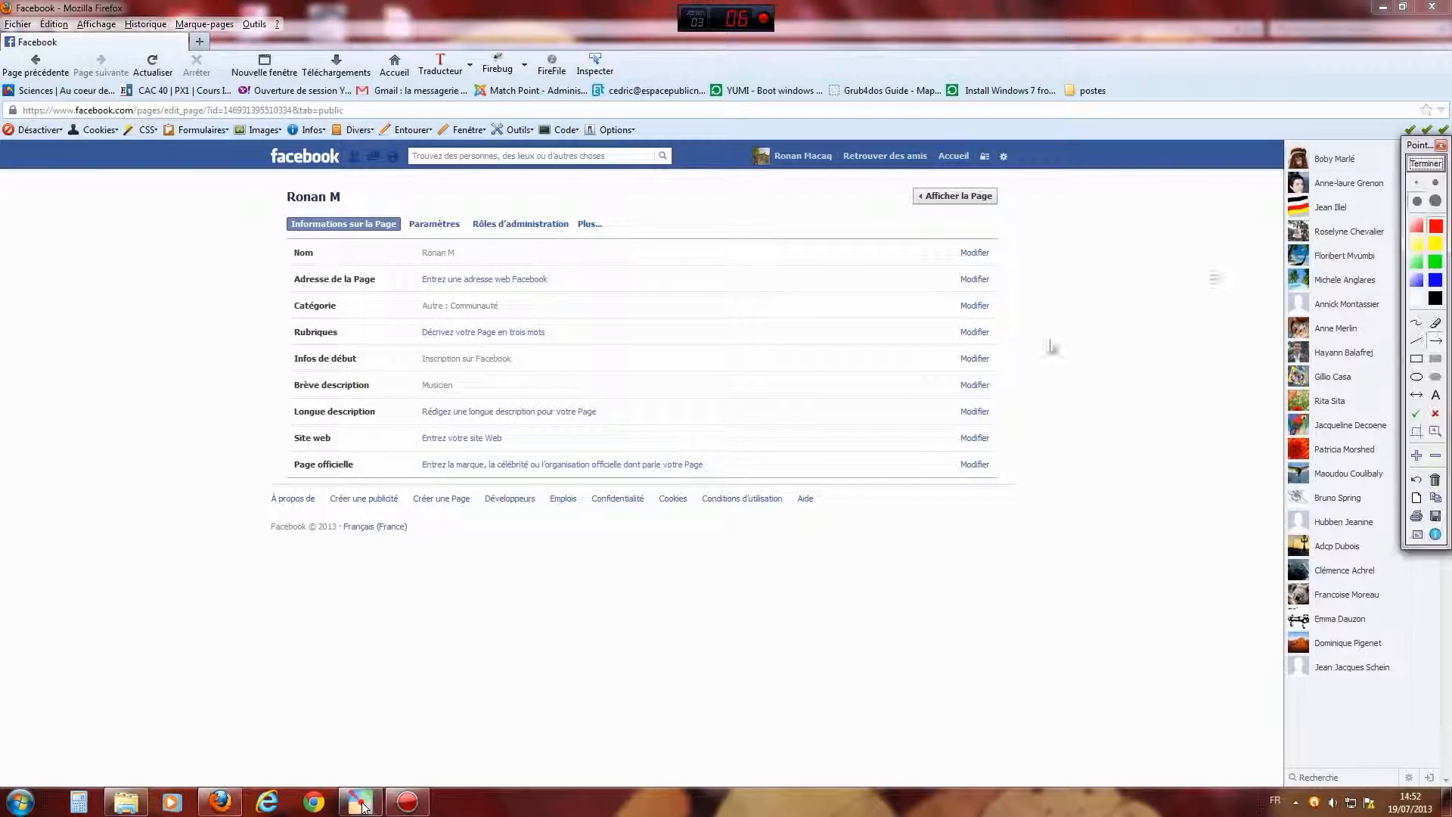
{"action": "left_click_drag", "start_coordinate": [604, 384], "coordinate": [464, 386]}
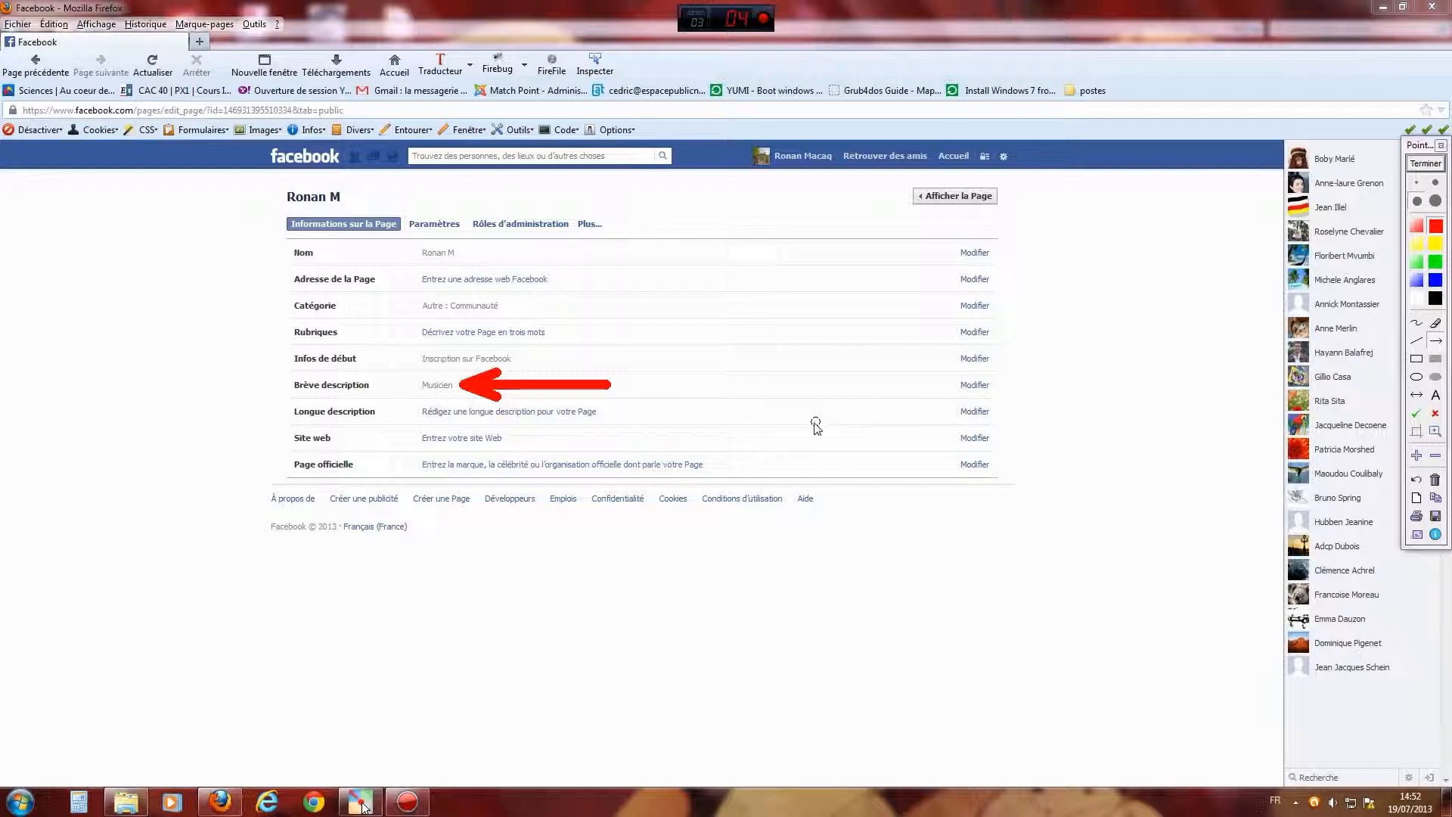
{"action": "left_click_drag", "start_coordinate": [767, 413], "coordinate": [604, 414]}
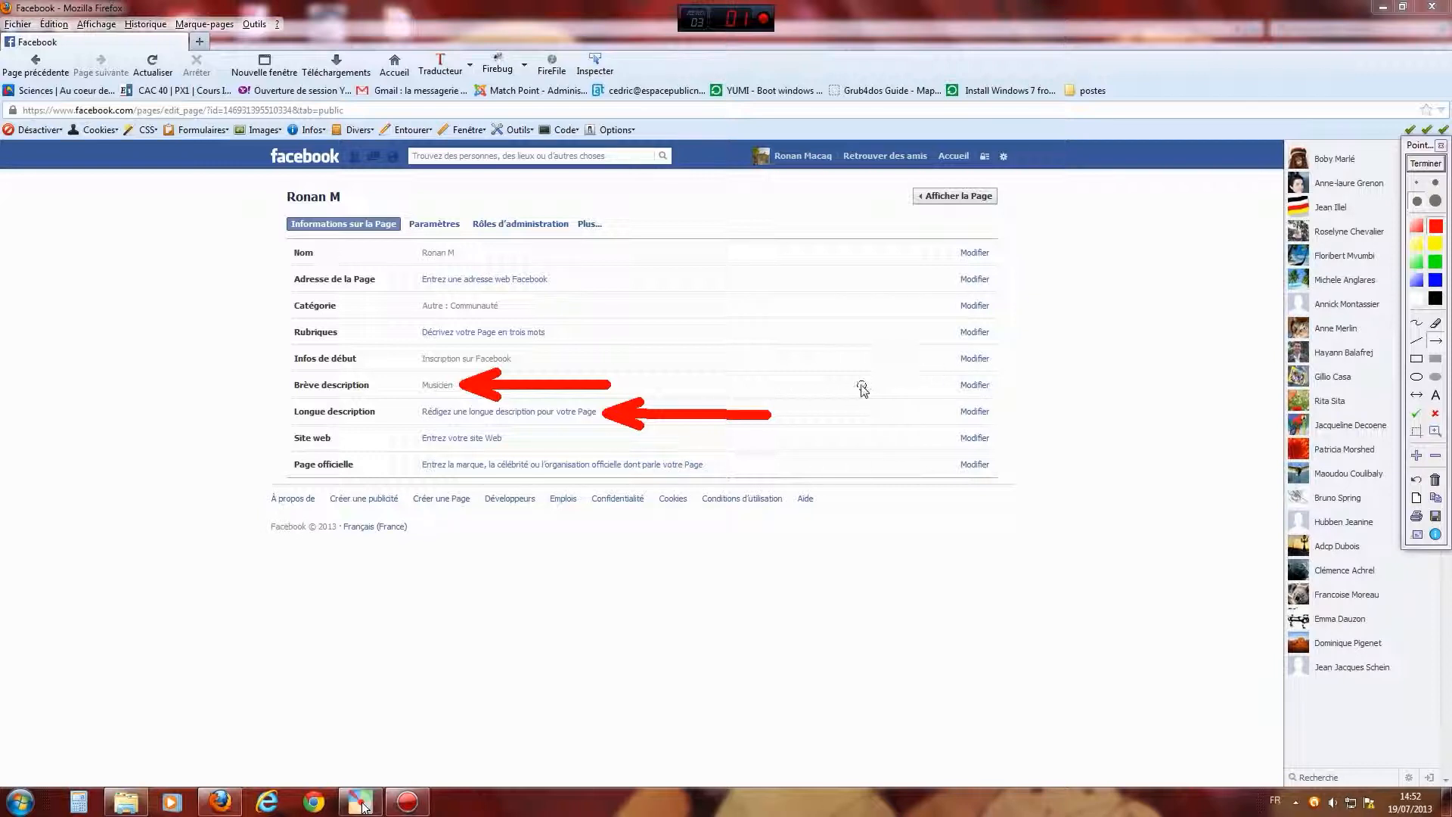
{"action": "left_click_drag", "start_coordinate": [862, 384], "coordinate": [951, 384]}
{"action": "left_click_drag", "start_coordinate": [868, 415], "coordinate": [948, 416]}
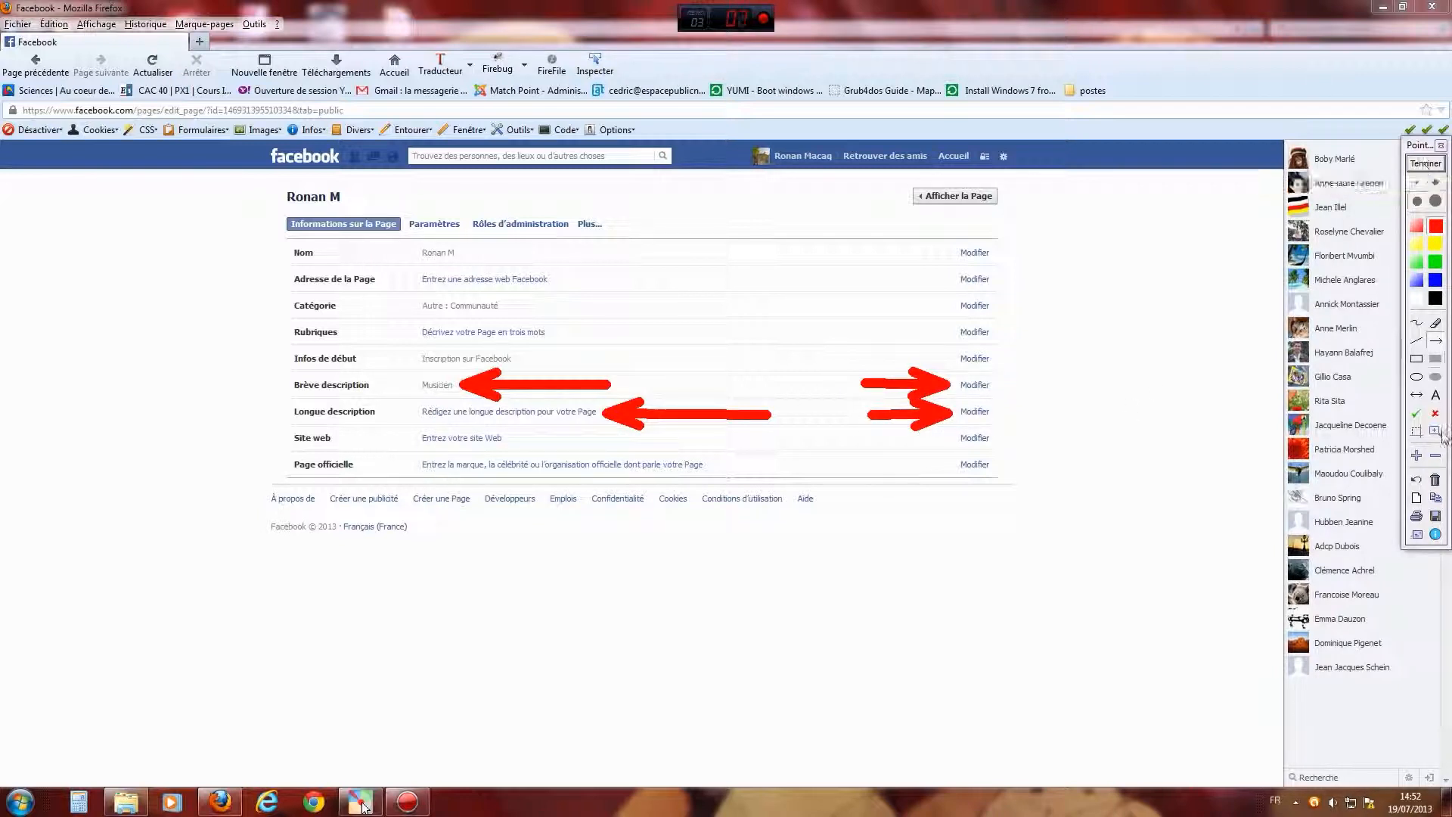
Step: Erase the arrows, point a short red arrow up at the Longue description's Modifier link, erase it, and end the annotation
{"action": "left_click", "coordinate": [1436, 479]}
{"action": "left_click_drag", "start_coordinate": [977, 439], "coordinate": [978, 414]}
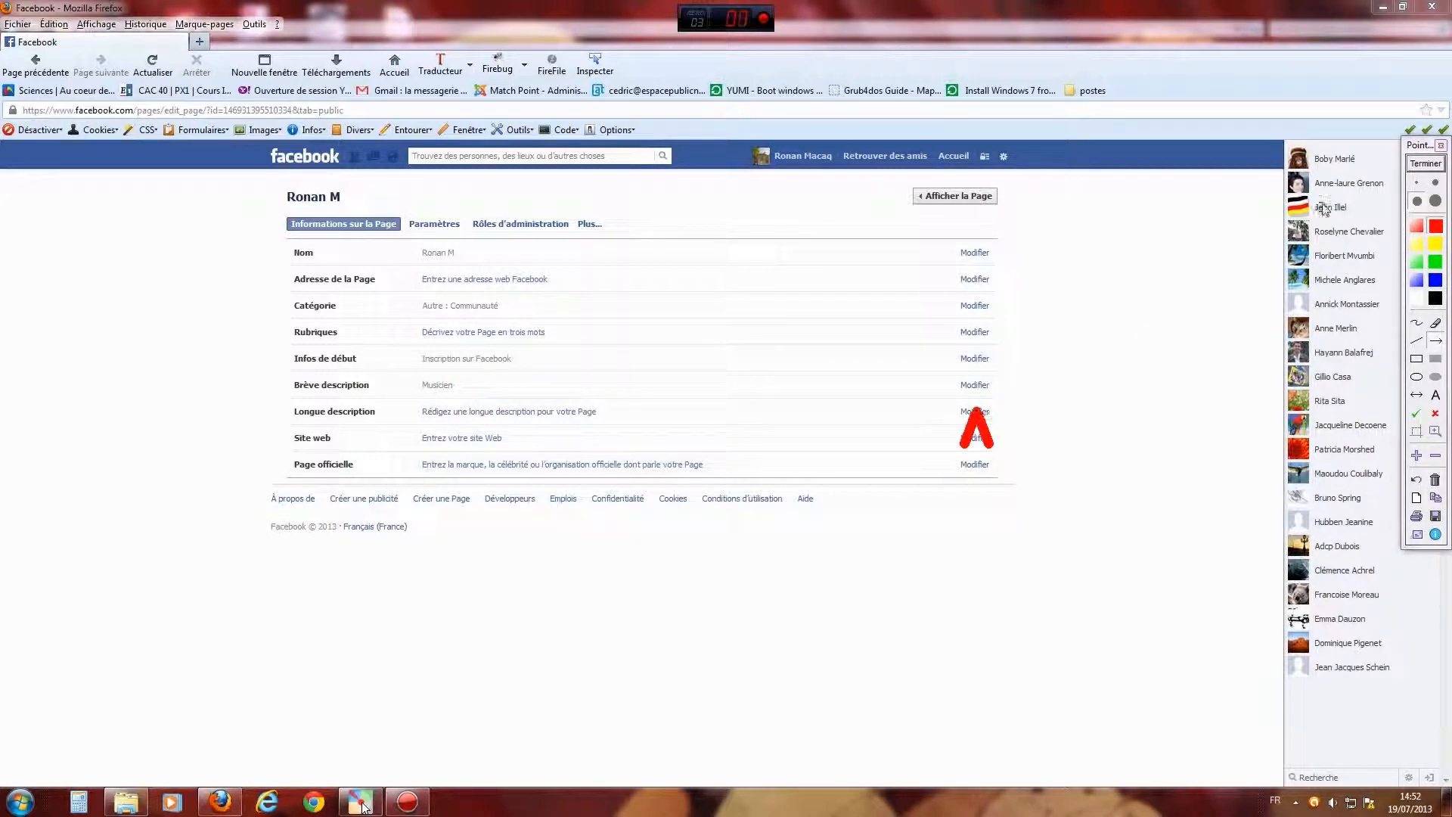
{"action": "left_click", "coordinate": [1436, 480]}
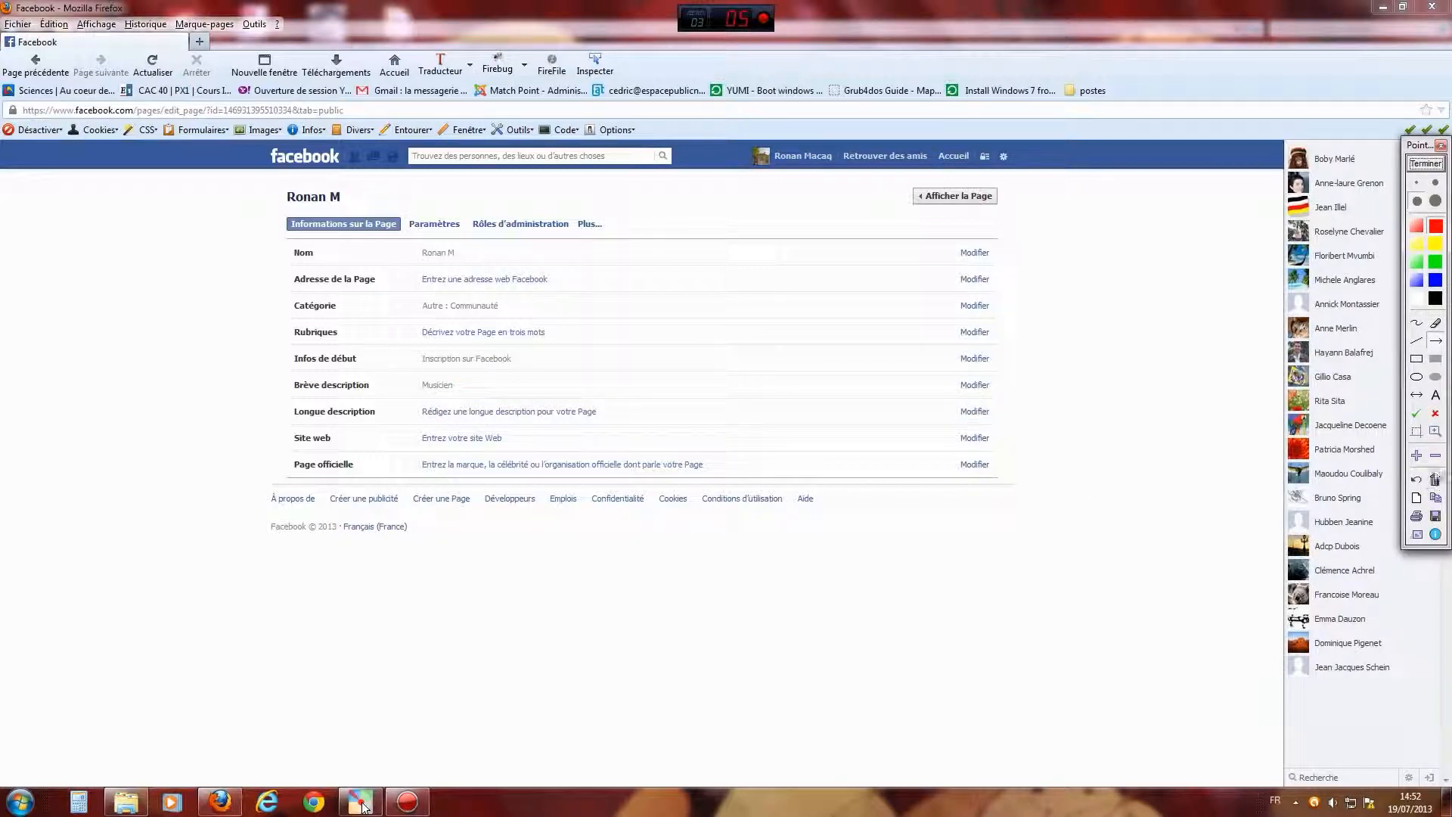
{"action": "left_click", "coordinate": [1426, 163]}
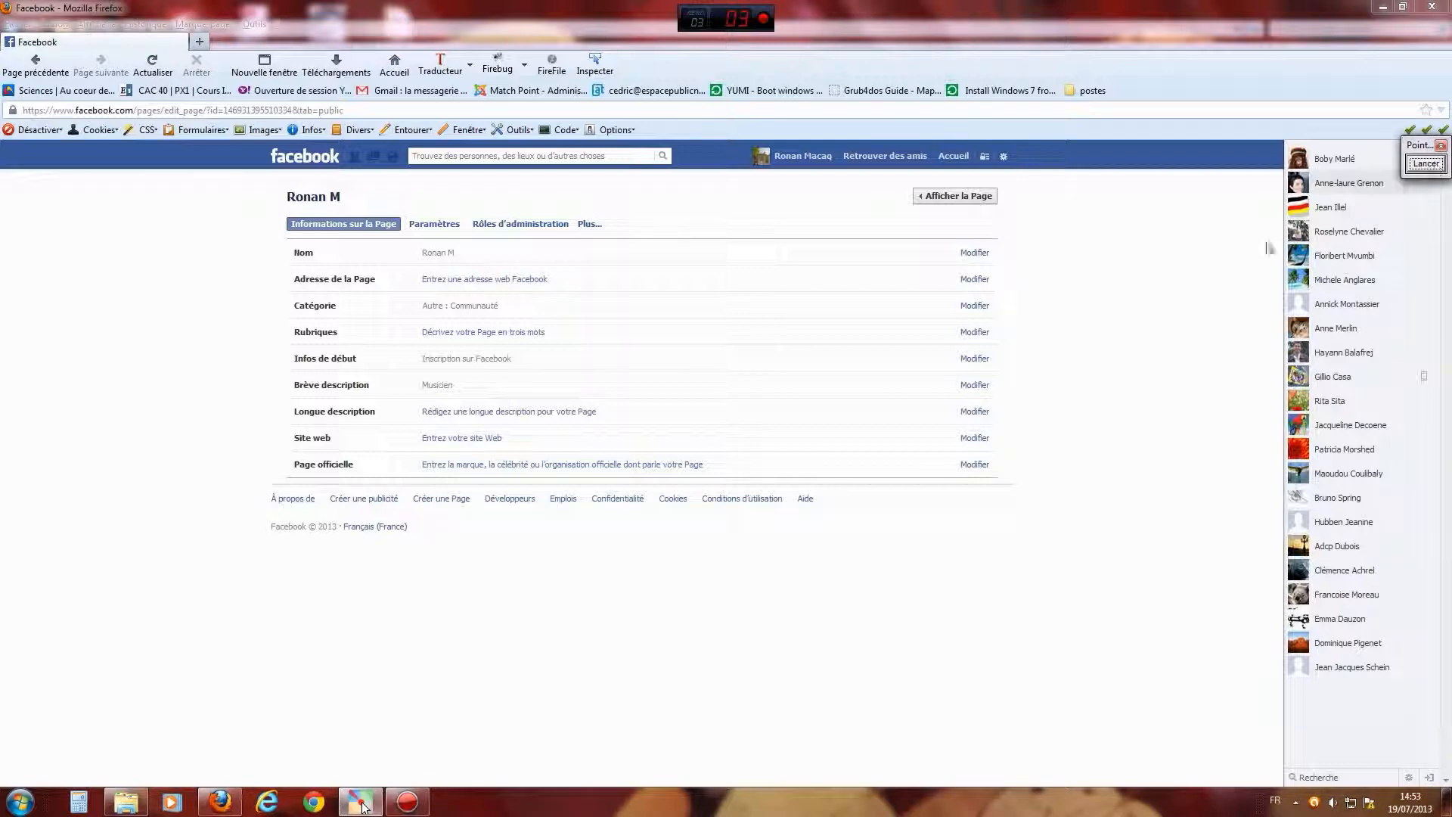
Step: Open the Longue description for editing and cancel without entering any text
{"action": "left_click", "coordinate": [975, 412]}
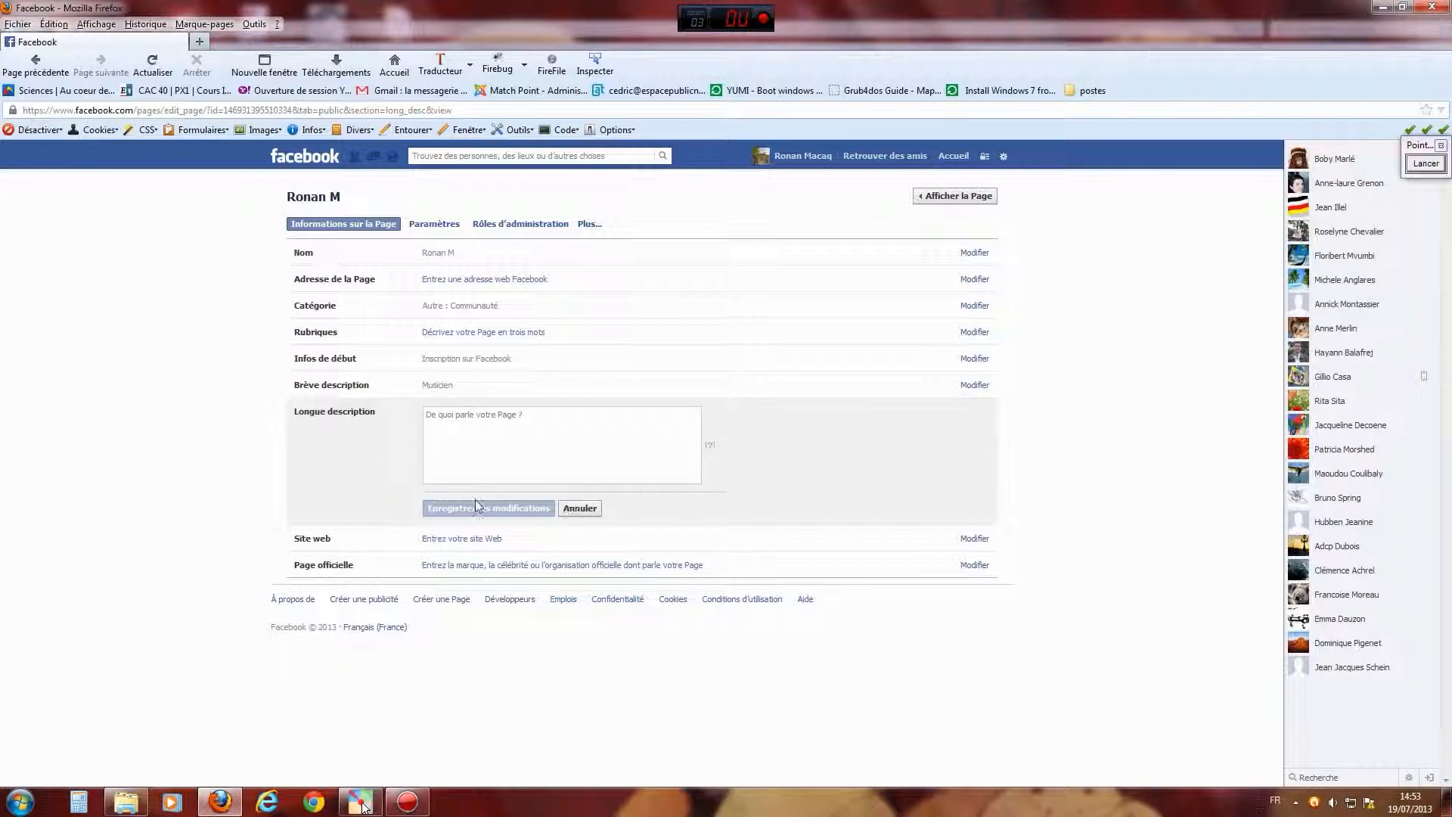
{"action": "left_click", "coordinate": [589, 512]}
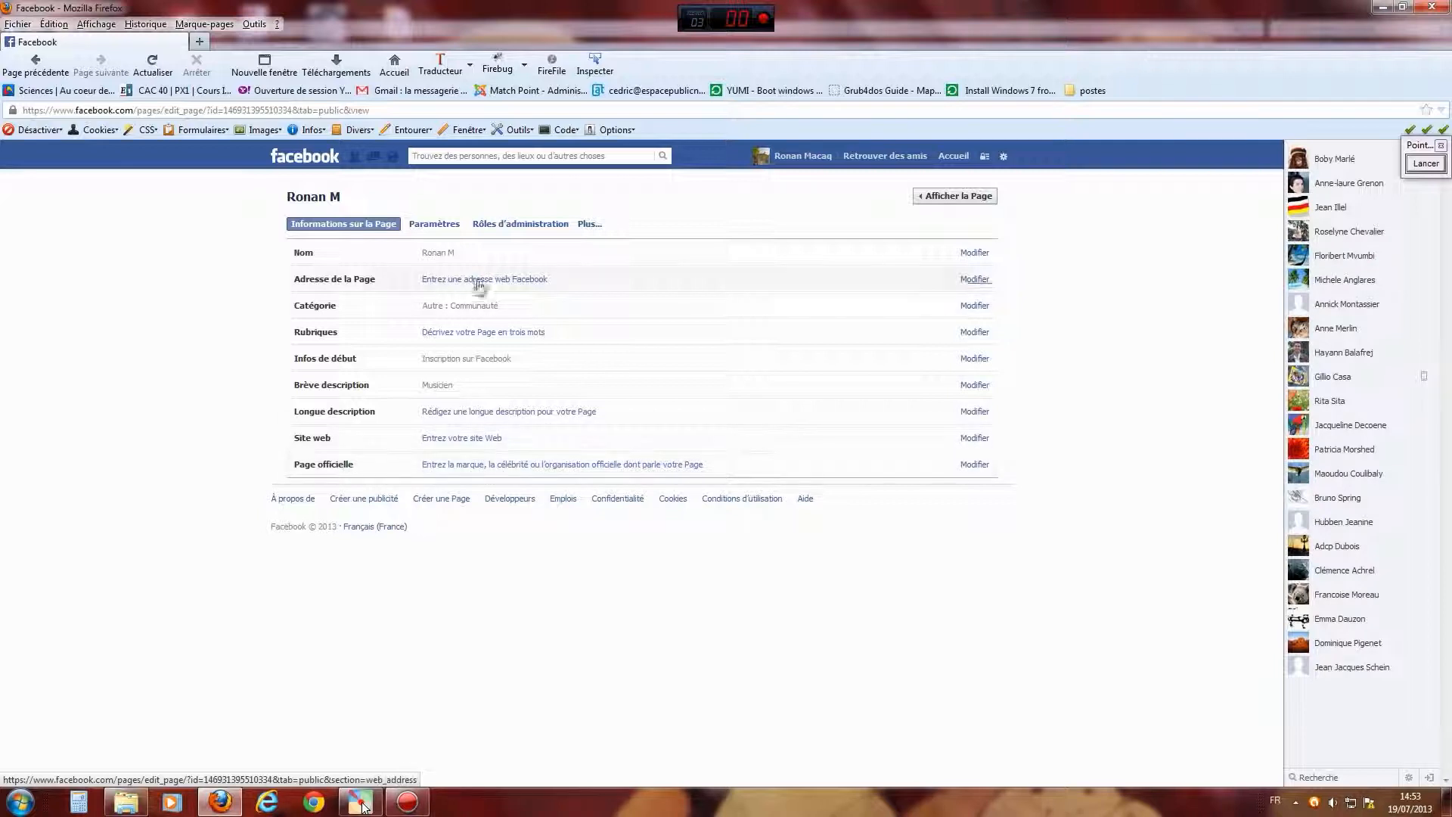
Step: Return to the Page from its information settings and ignore the prompt to add a profile photo
{"action": "left_click", "coordinate": [958, 196]}
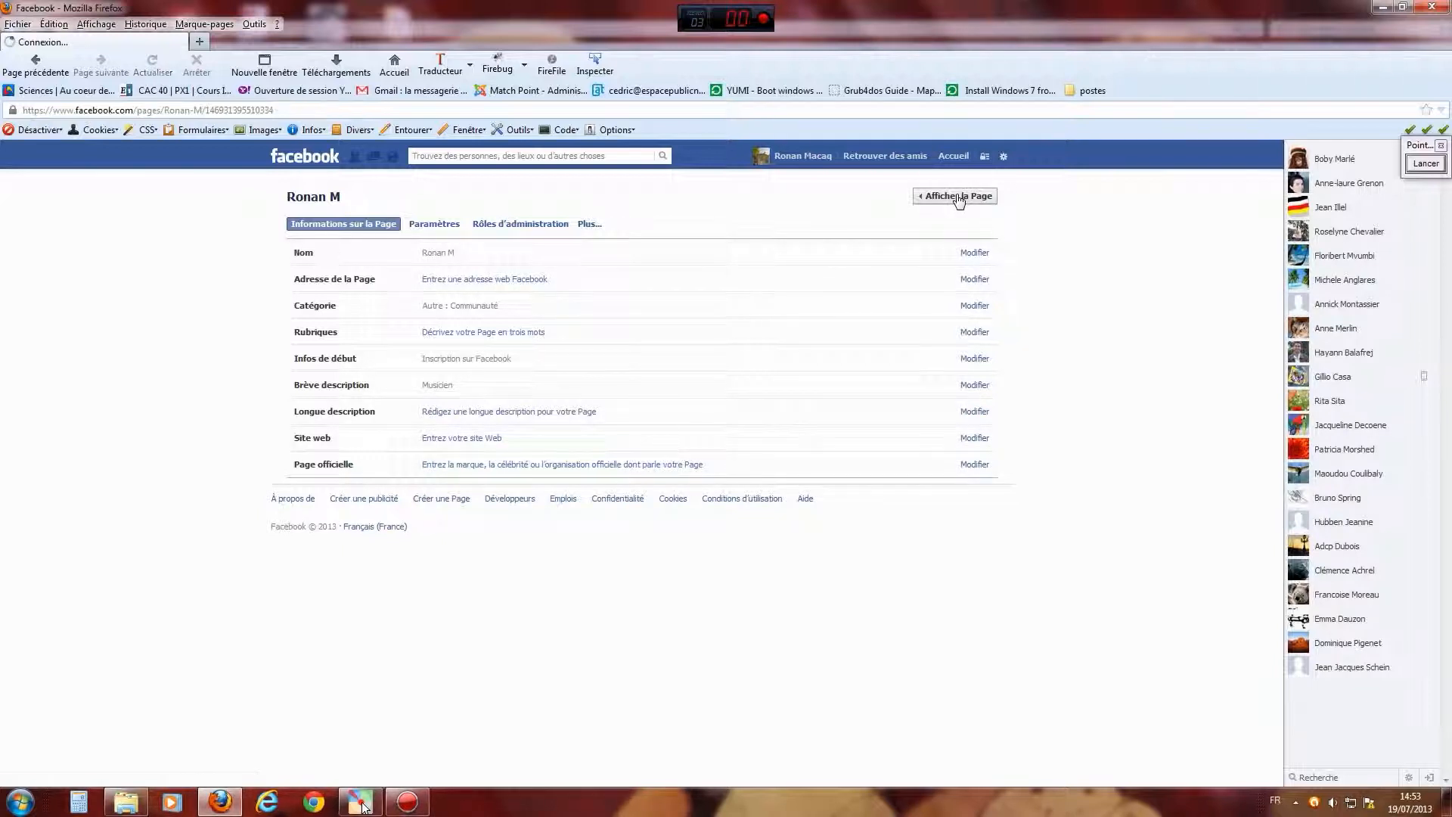
{"action": "scroll", "coordinate": [994, 420], "scroll_direction": "down", "scroll_amount": 2}
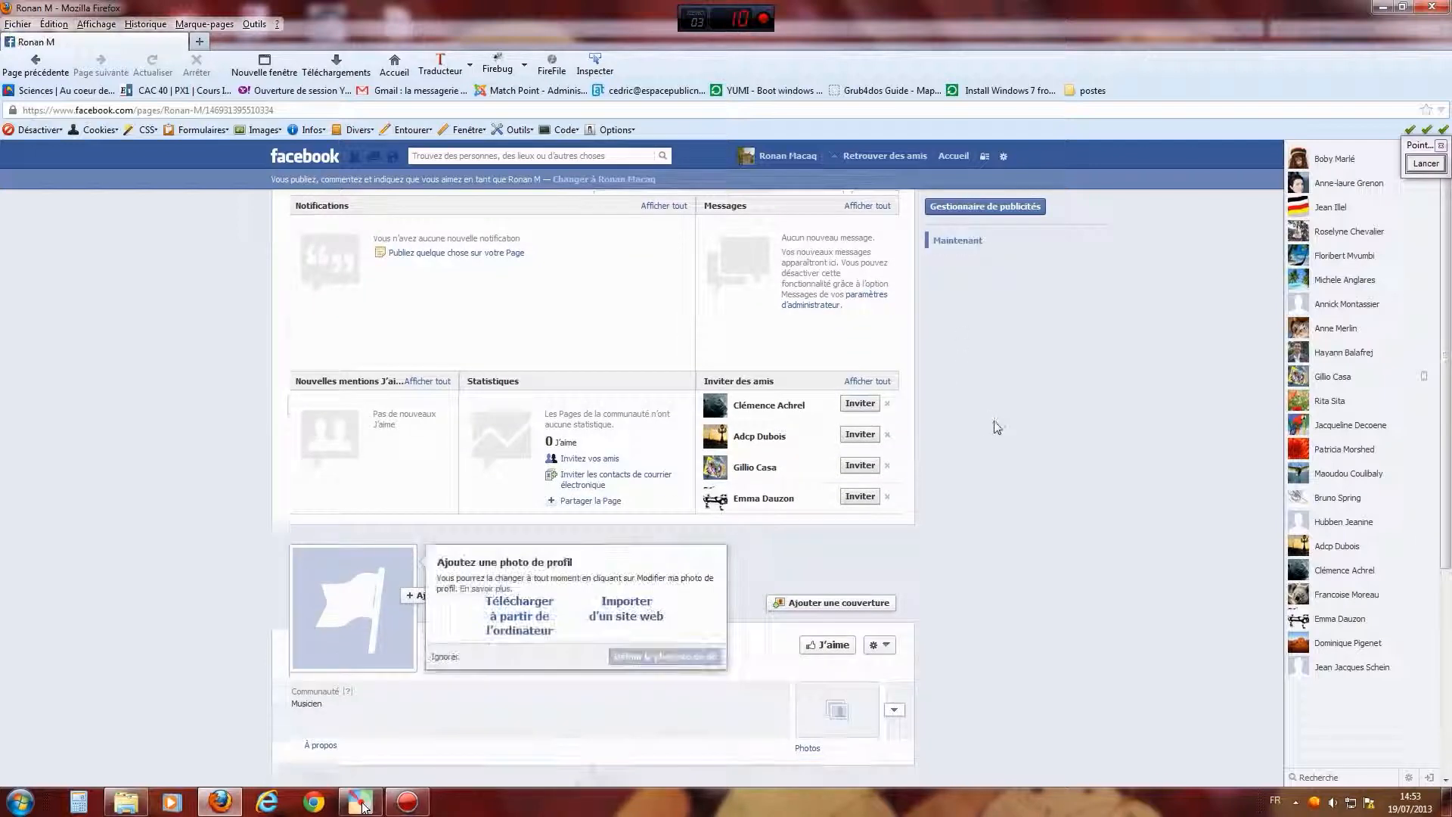
{"action": "scroll", "coordinate": [1092, 407], "scroll_direction": "up", "scroll_amount": 1}
{"action": "scroll", "coordinate": [1093, 409], "scroll_direction": "up", "scroll_amount": 1}
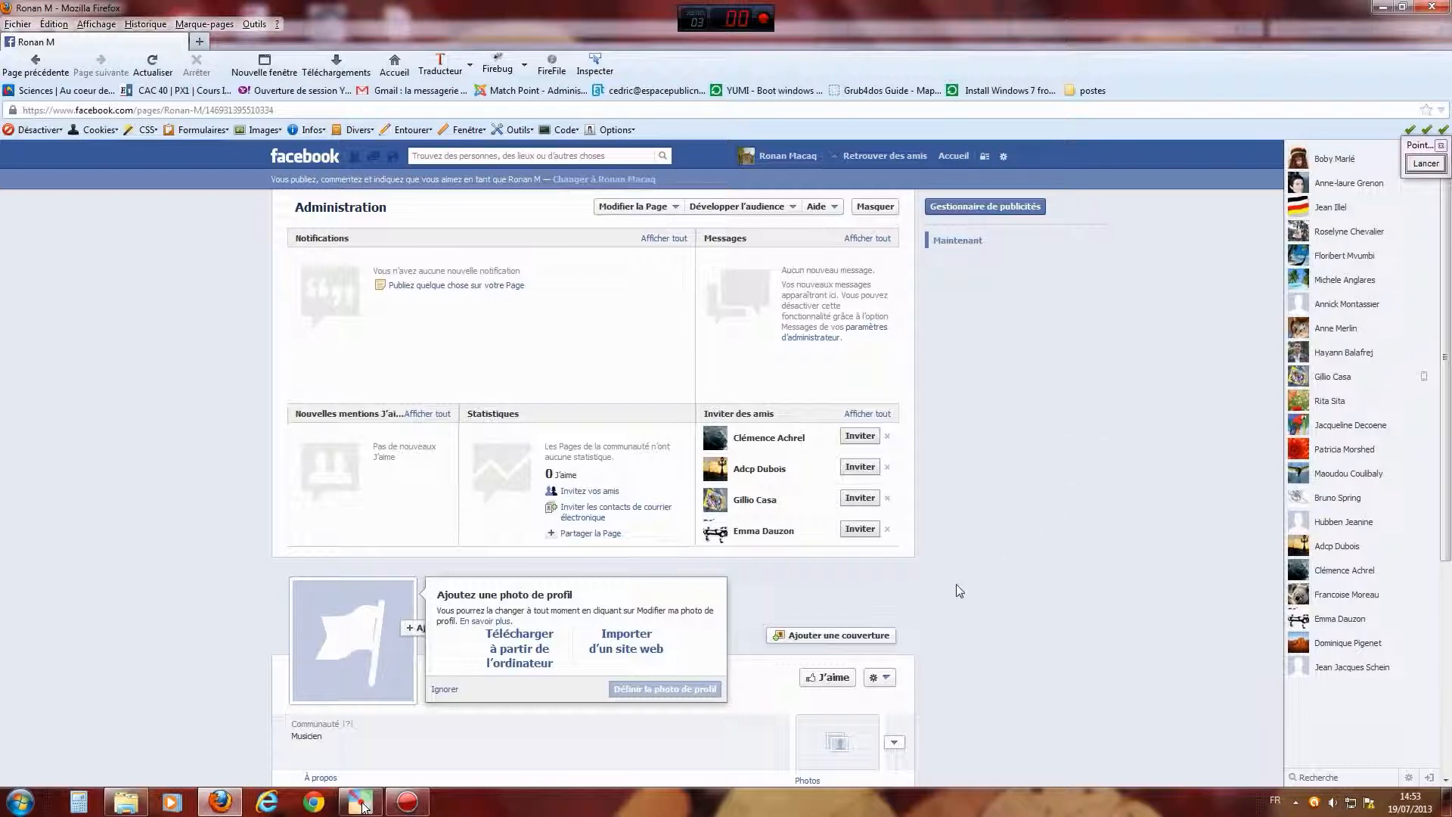
{"action": "left_click", "coordinate": [461, 688]}
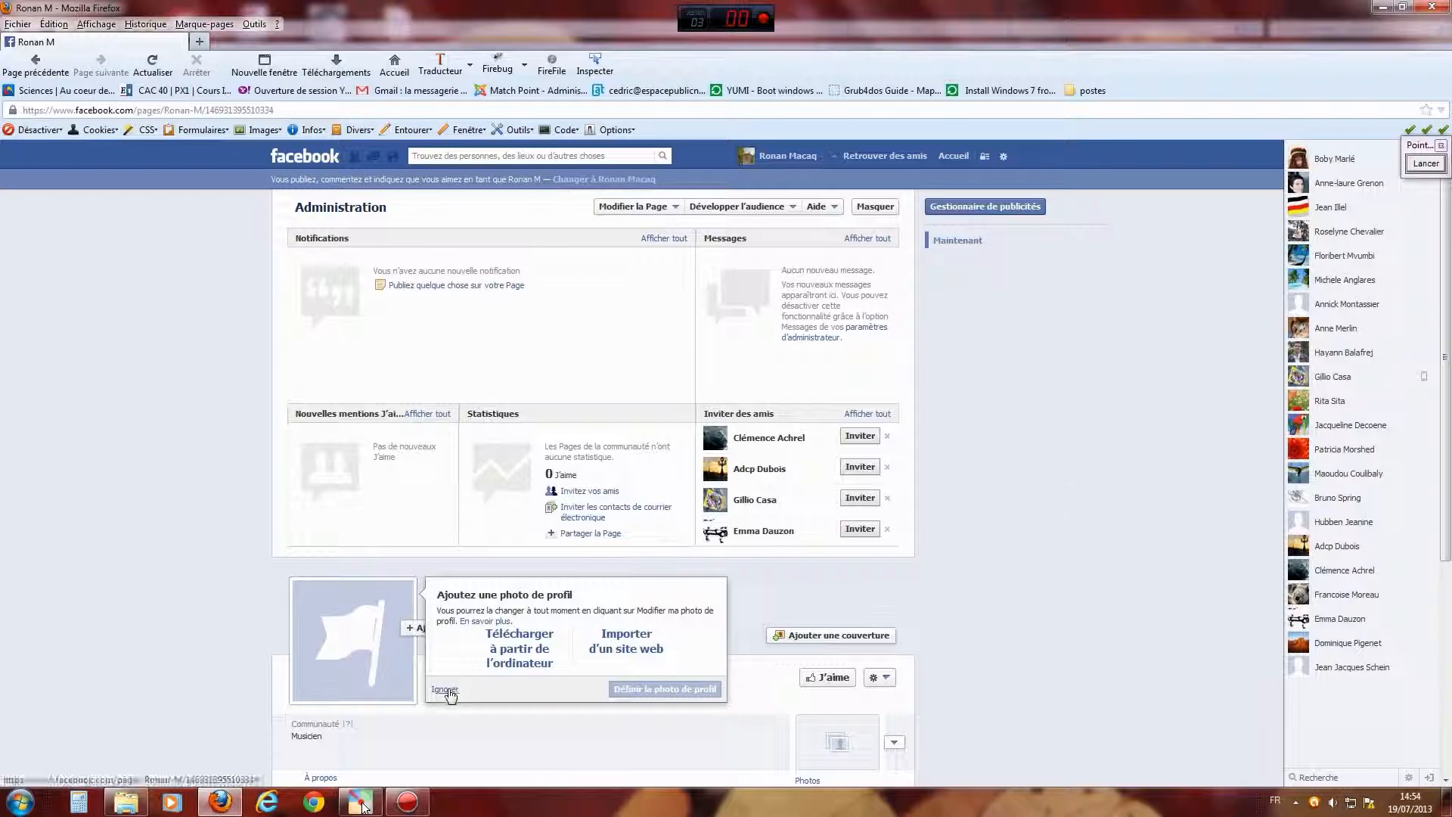
Step: Point red annotation arrows at the J'aime button and the Statut post box, erase them, and end the annotation
{"action": "scroll", "coordinate": [1100, 526], "scroll_direction": "down", "scroll_amount": 4}
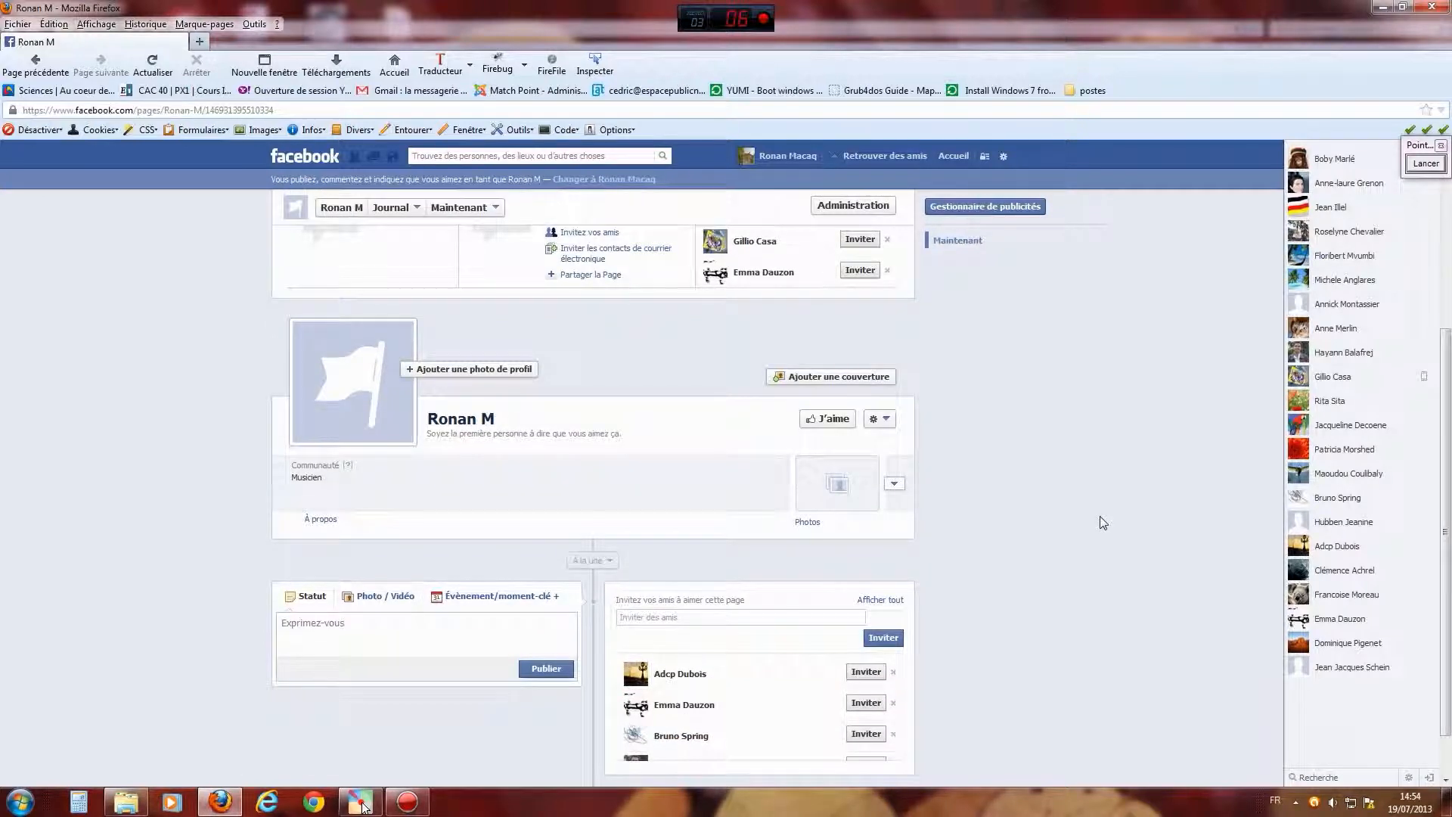
{"action": "scroll", "coordinate": [1102, 521], "scroll_direction": "down", "scroll_amount": 1}
{"action": "left_click", "coordinate": [1433, 165]}
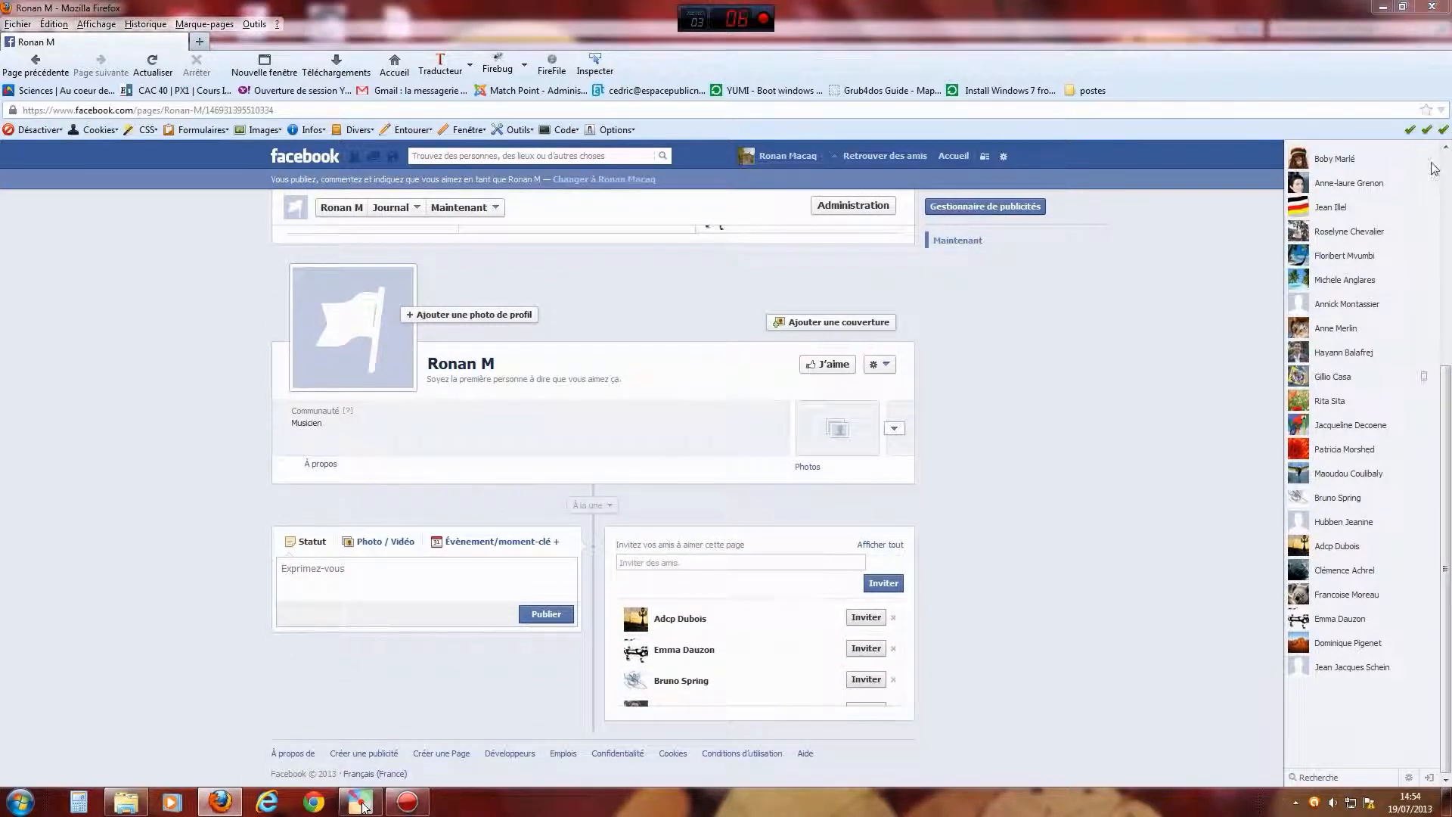
{"action": "left_click_drag", "start_coordinate": [652, 362], "coordinate": [799, 365]}
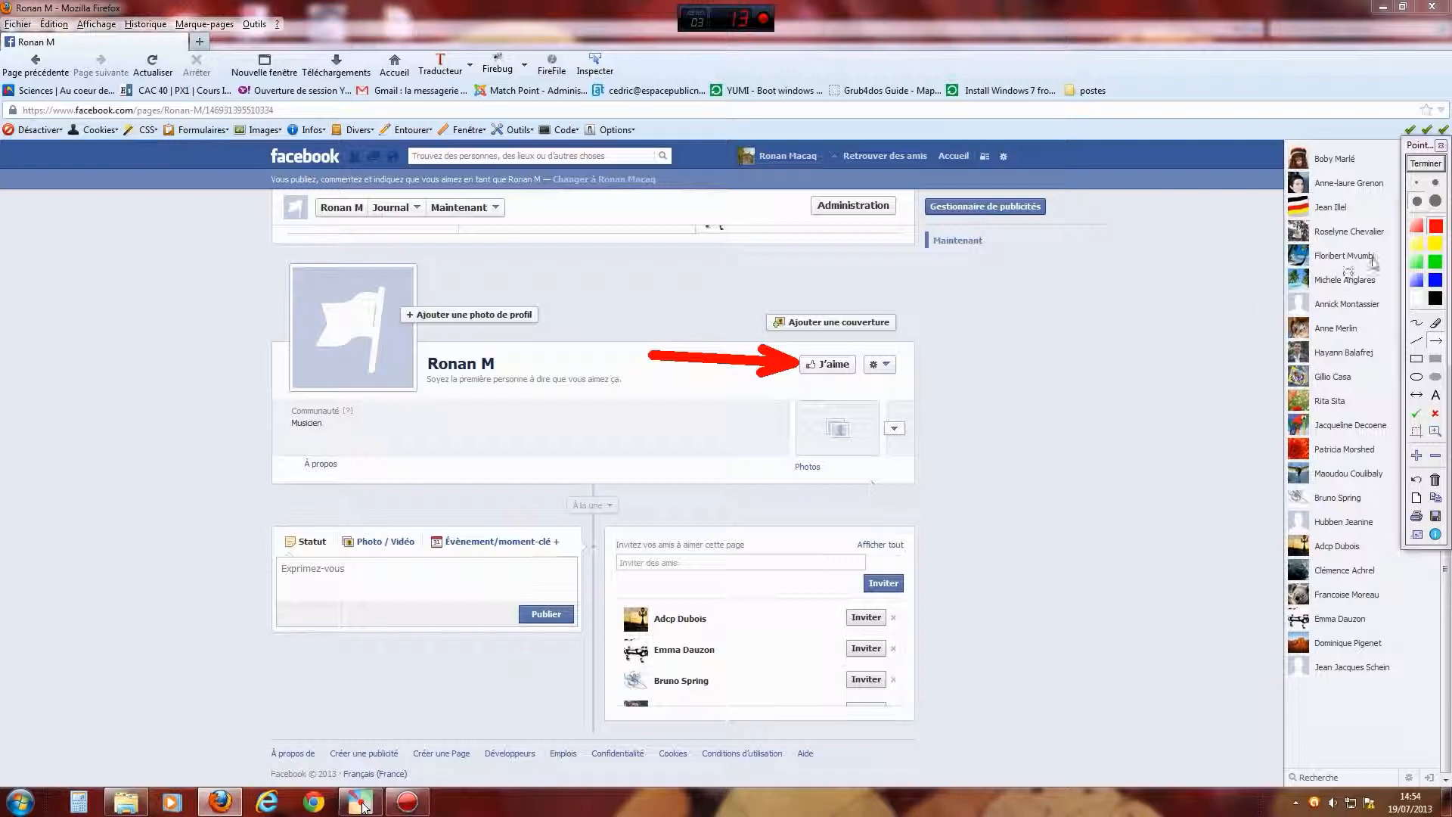
{"action": "left_click_drag", "start_coordinate": [151, 569], "coordinate": [318, 579]}
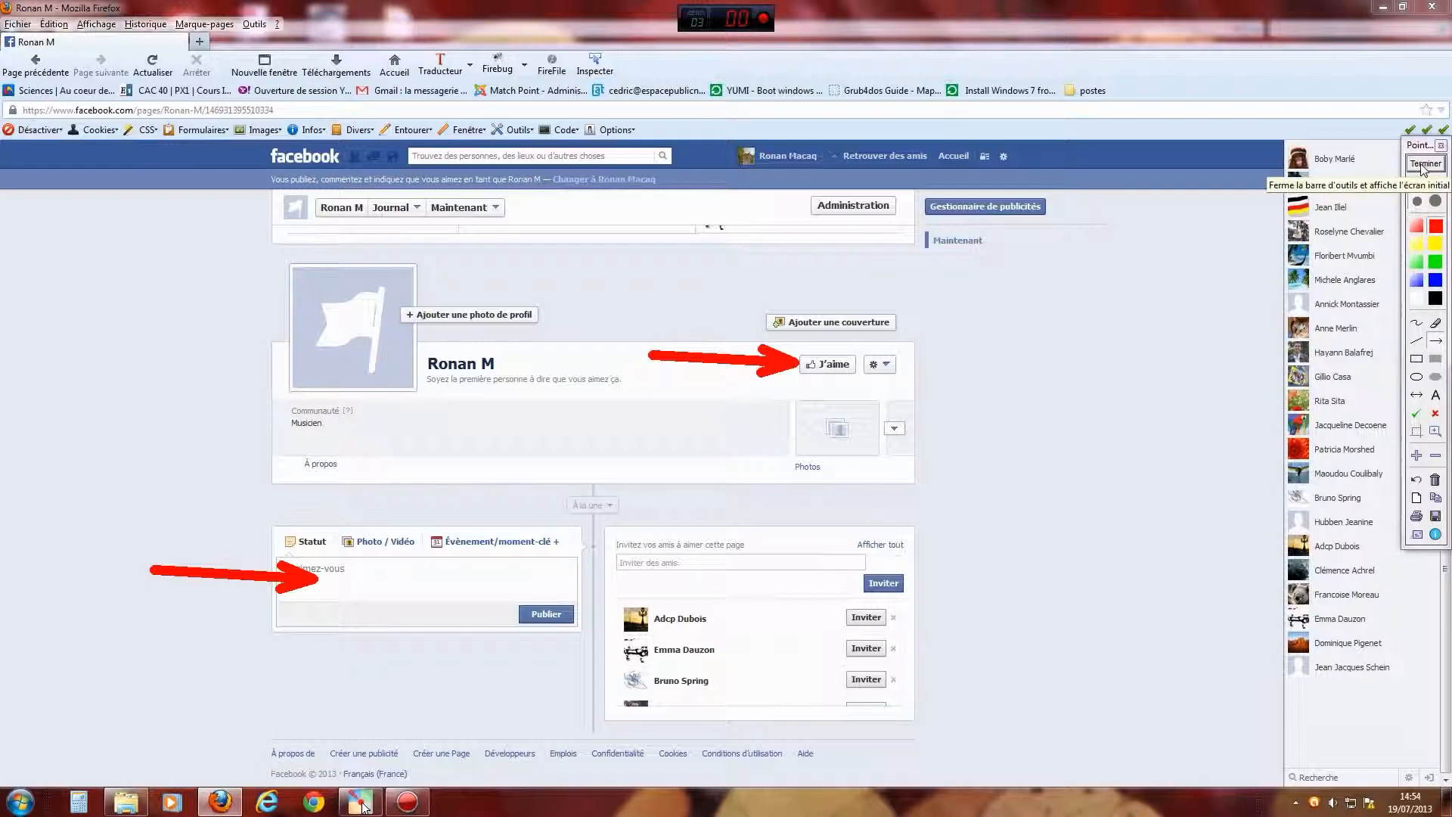
{"action": "left_click", "coordinate": [1434, 480]}
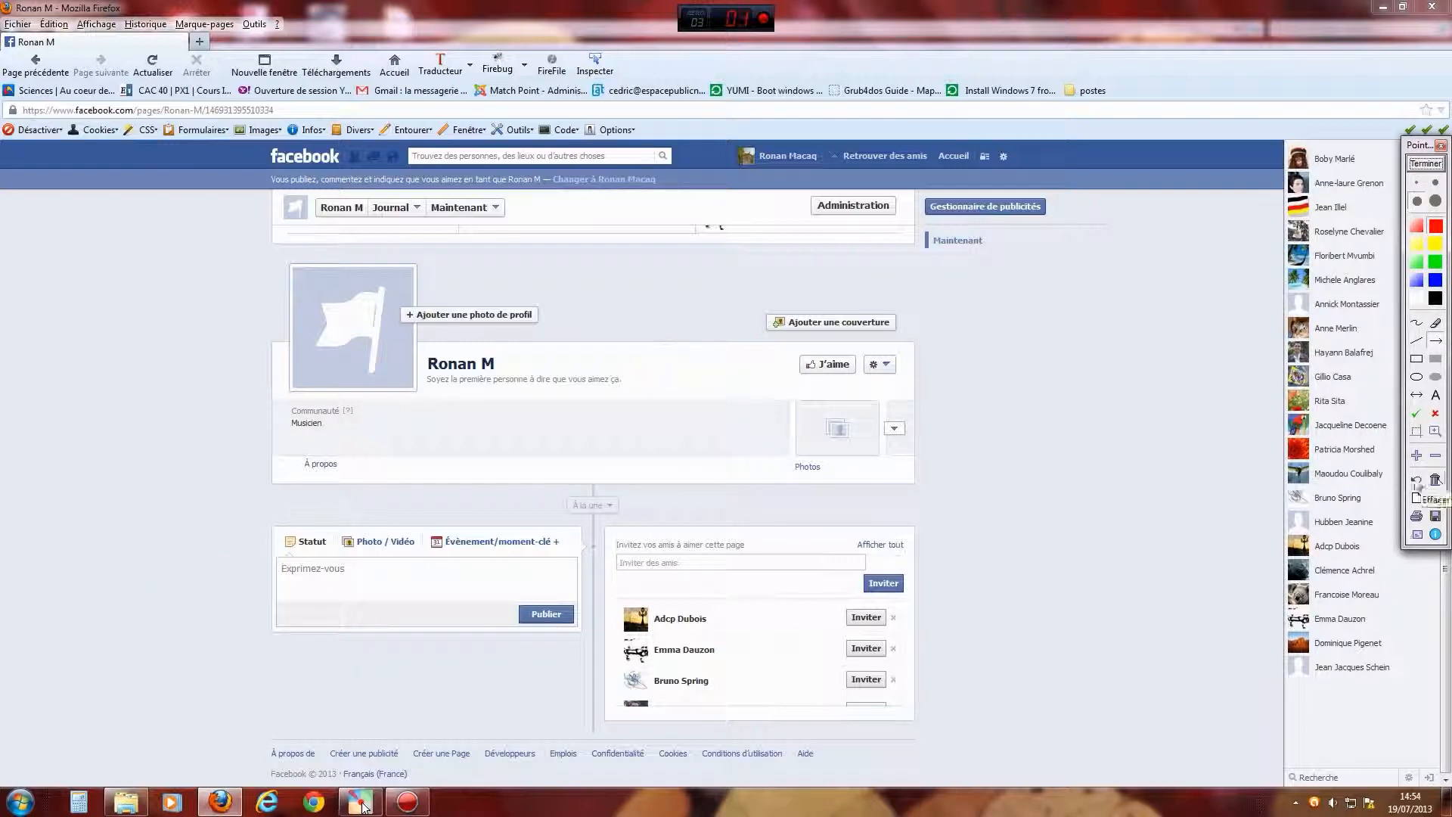
{"action": "left_click", "coordinate": [1425, 165]}
Step: Expand the Page's favourites row, view the Ajouter aux favoris options for the first empty slot, and collapse the row
{"action": "left_click", "coordinate": [895, 429]}
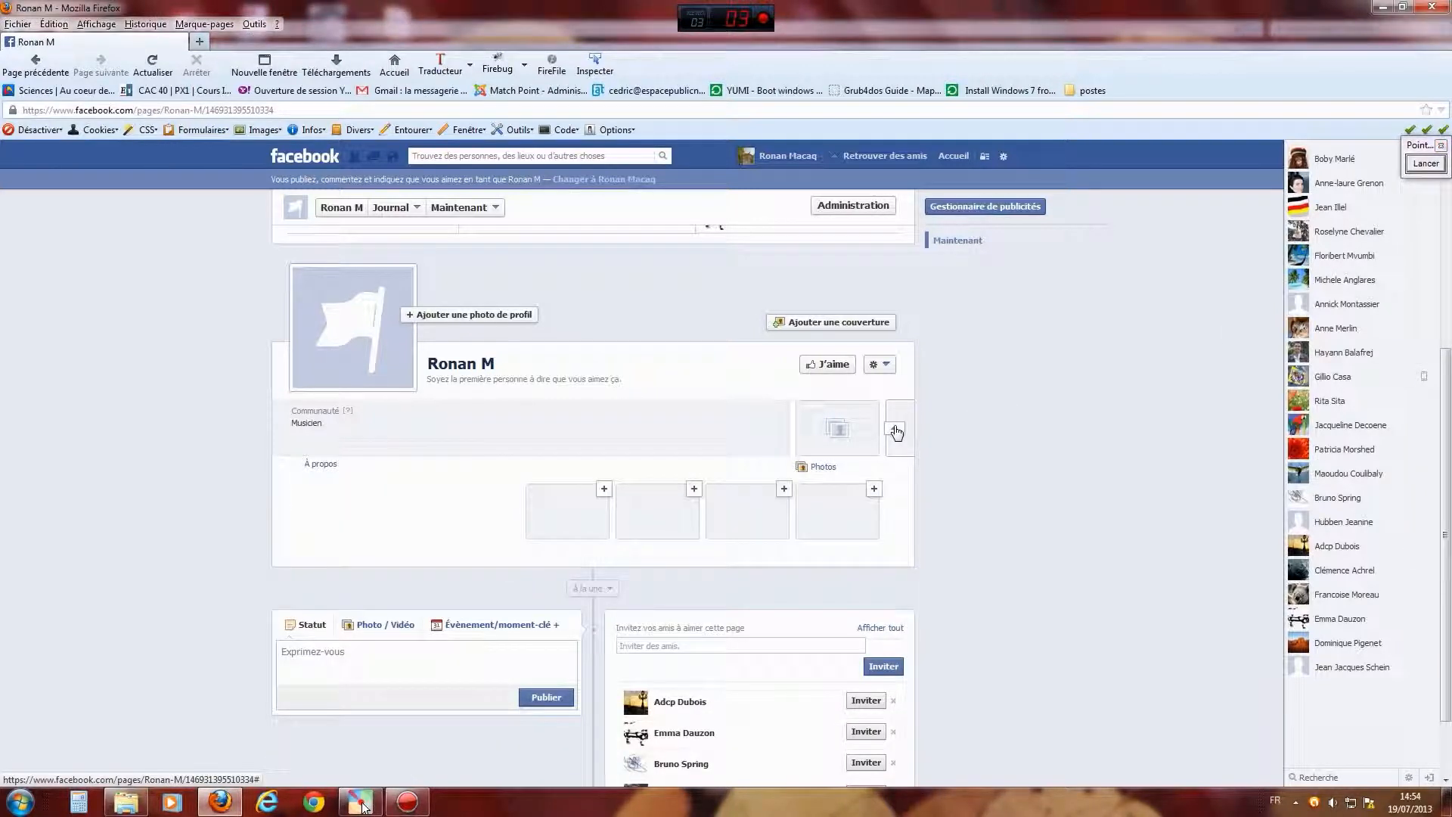
{"action": "left_click", "coordinate": [605, 491]}
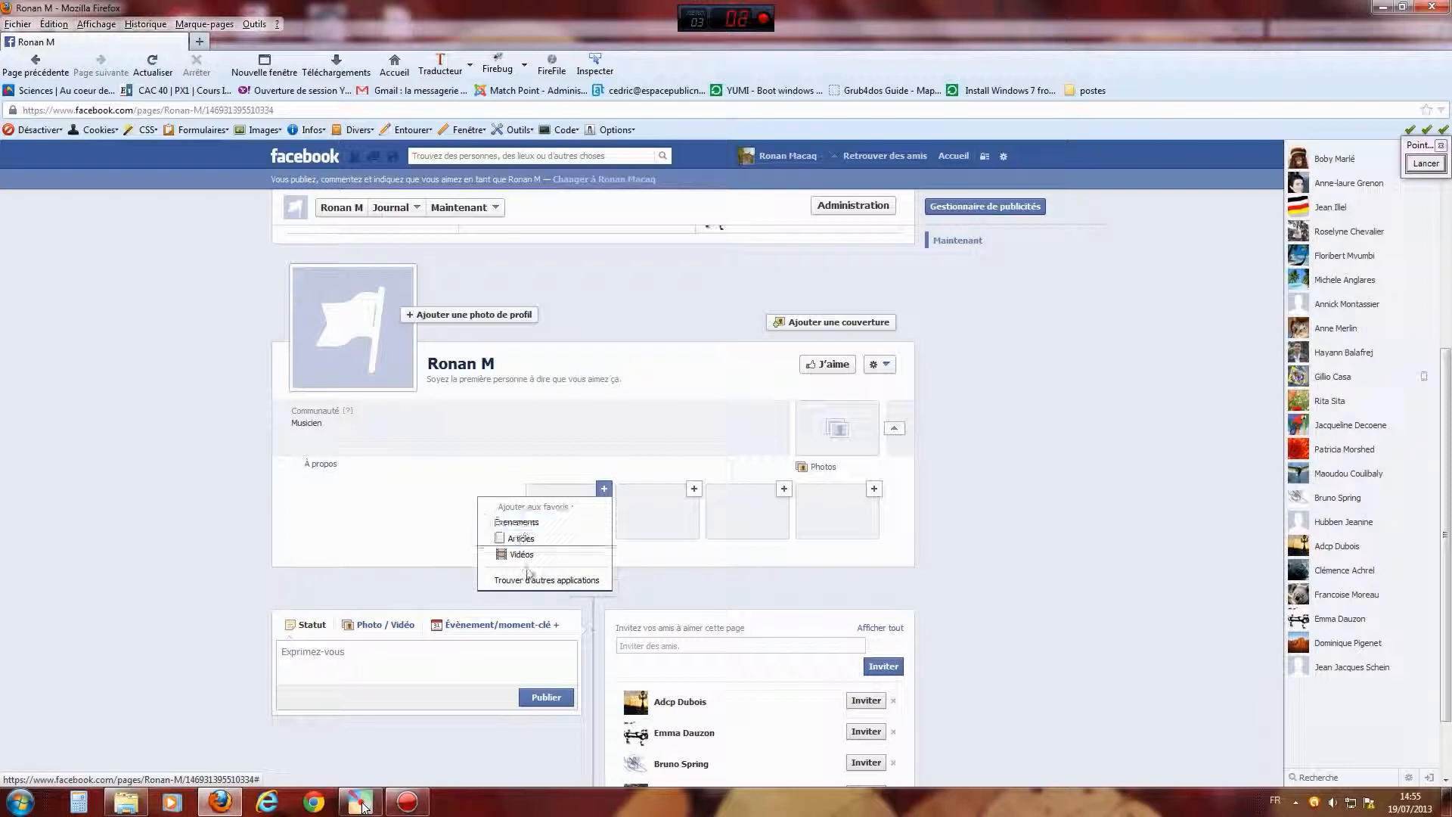
{"action": "left_click", "coordinate": [415, 499]}
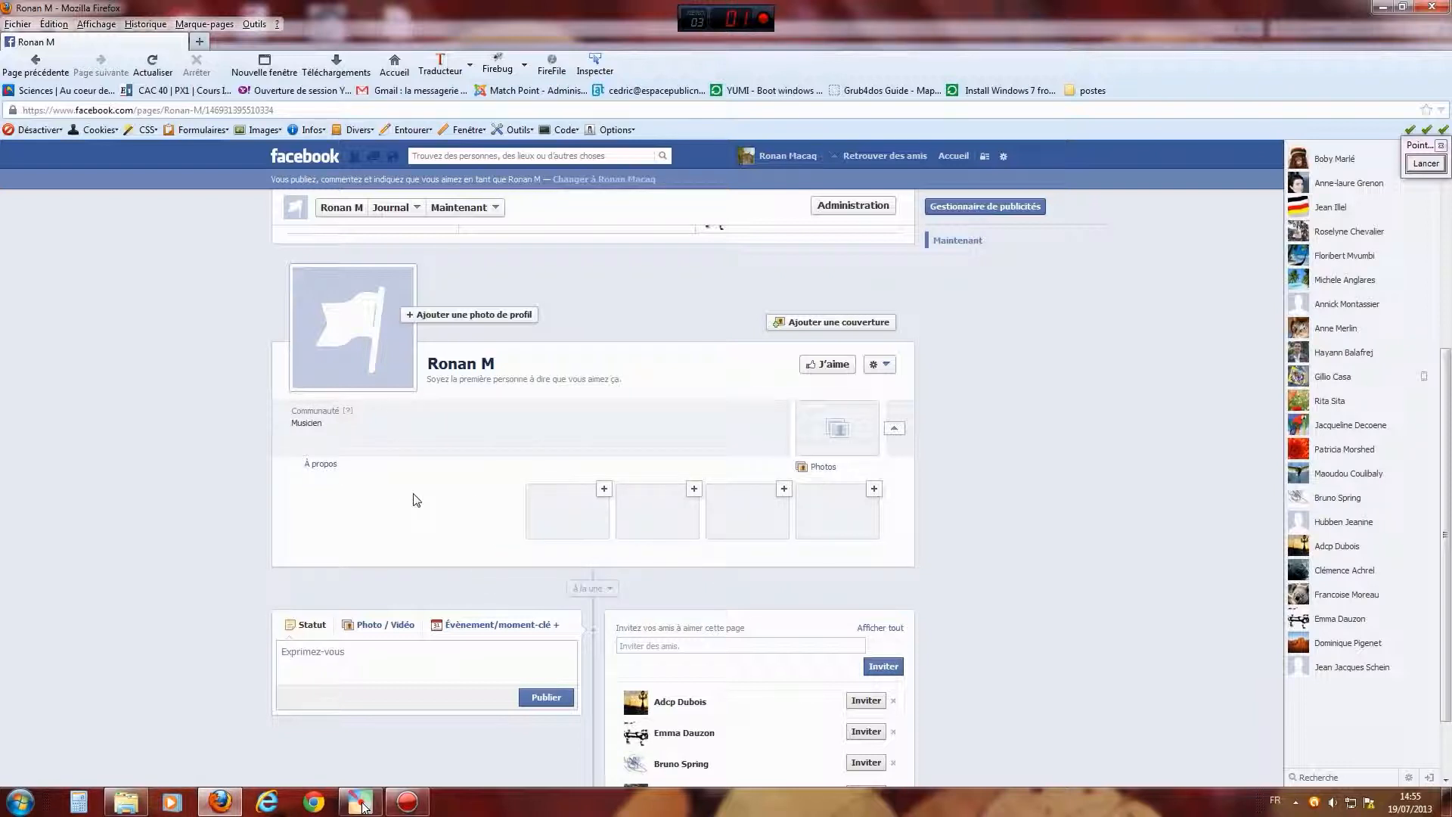
{"action": "left_click", "coordinate": [894, 430]}
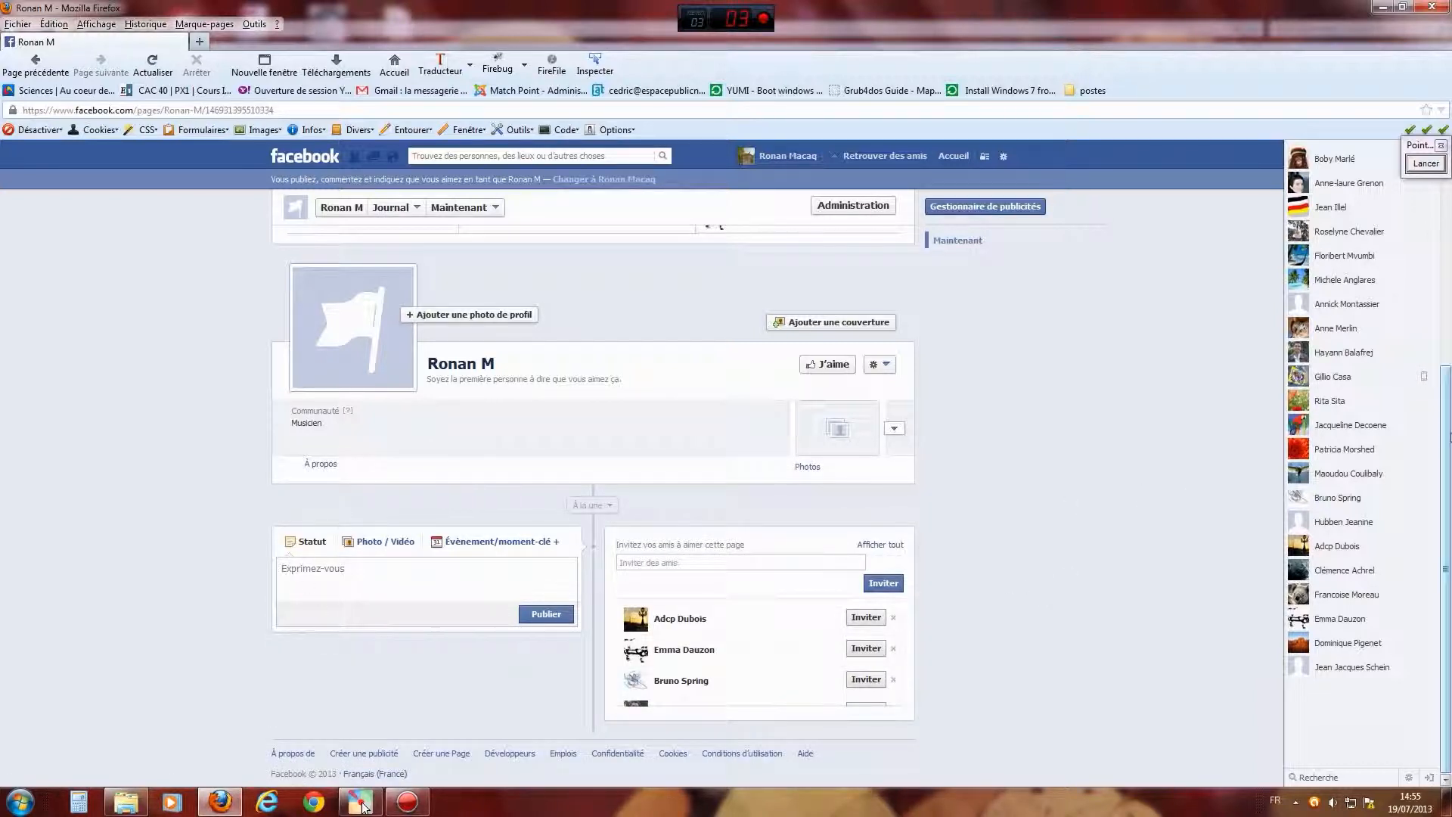
Step: Point red annotation arrows at the Statistiques heading and Développer l'audience in the administration area, erase them, and end the annotation
{"action": "left_click_drag", "start_coordinate": [1447, 463], "coordinate": [1449, 267]}
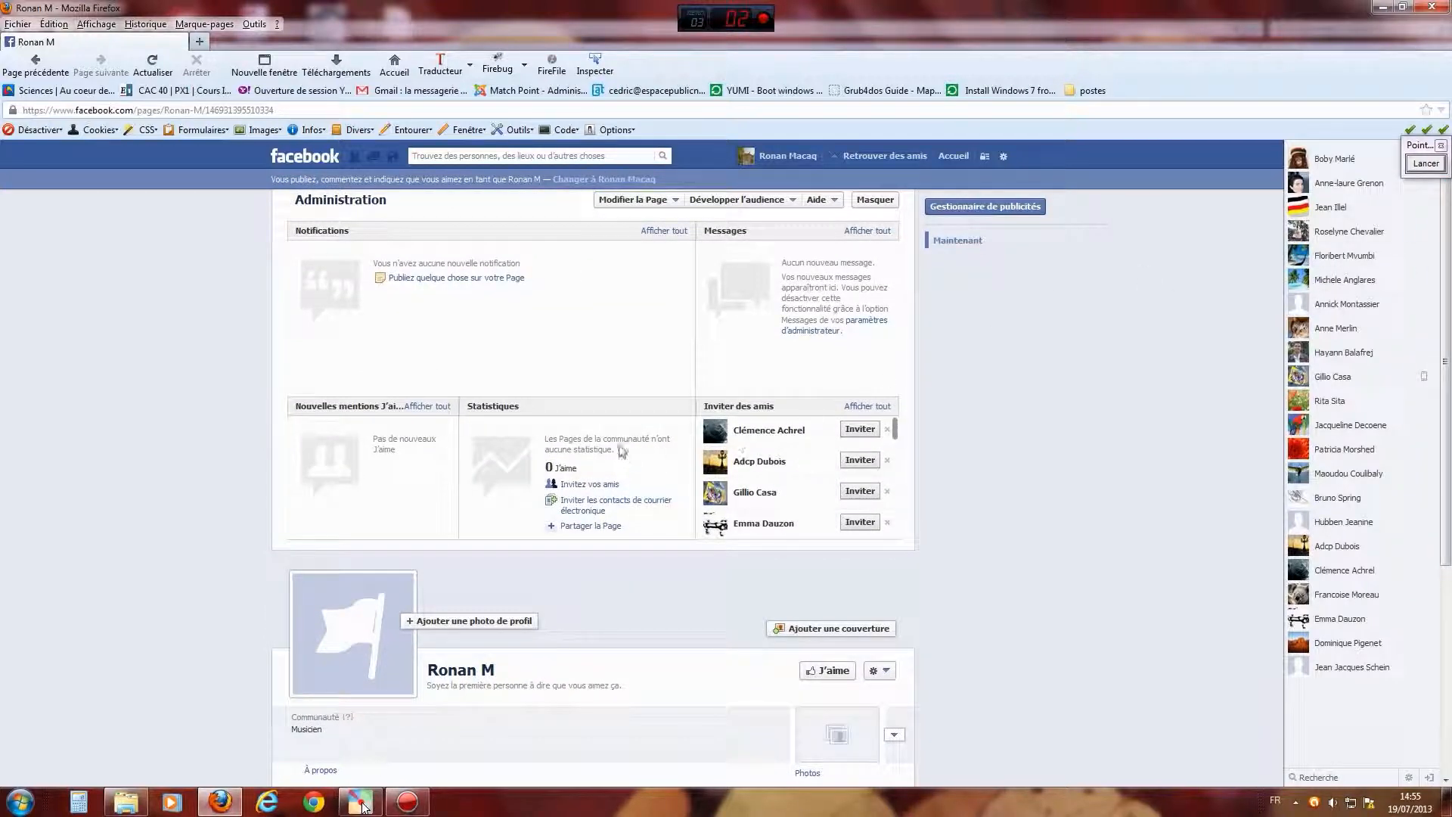
{"action": "left_click", "coordinate": [1437, 165]}
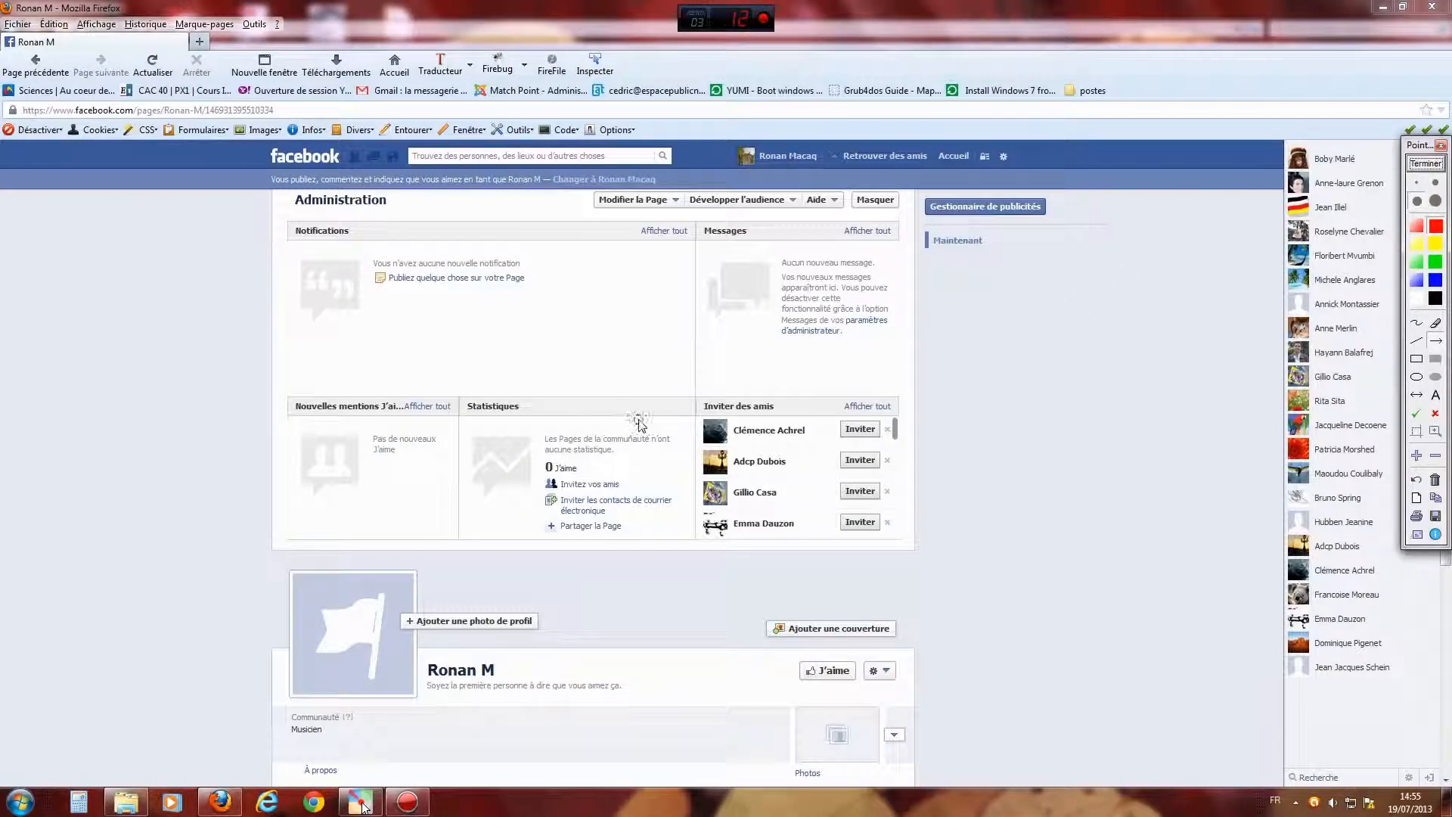
{"action": "left_click_drag", "start_coordinate": [666, 417], "coordinate": [529, 409]}
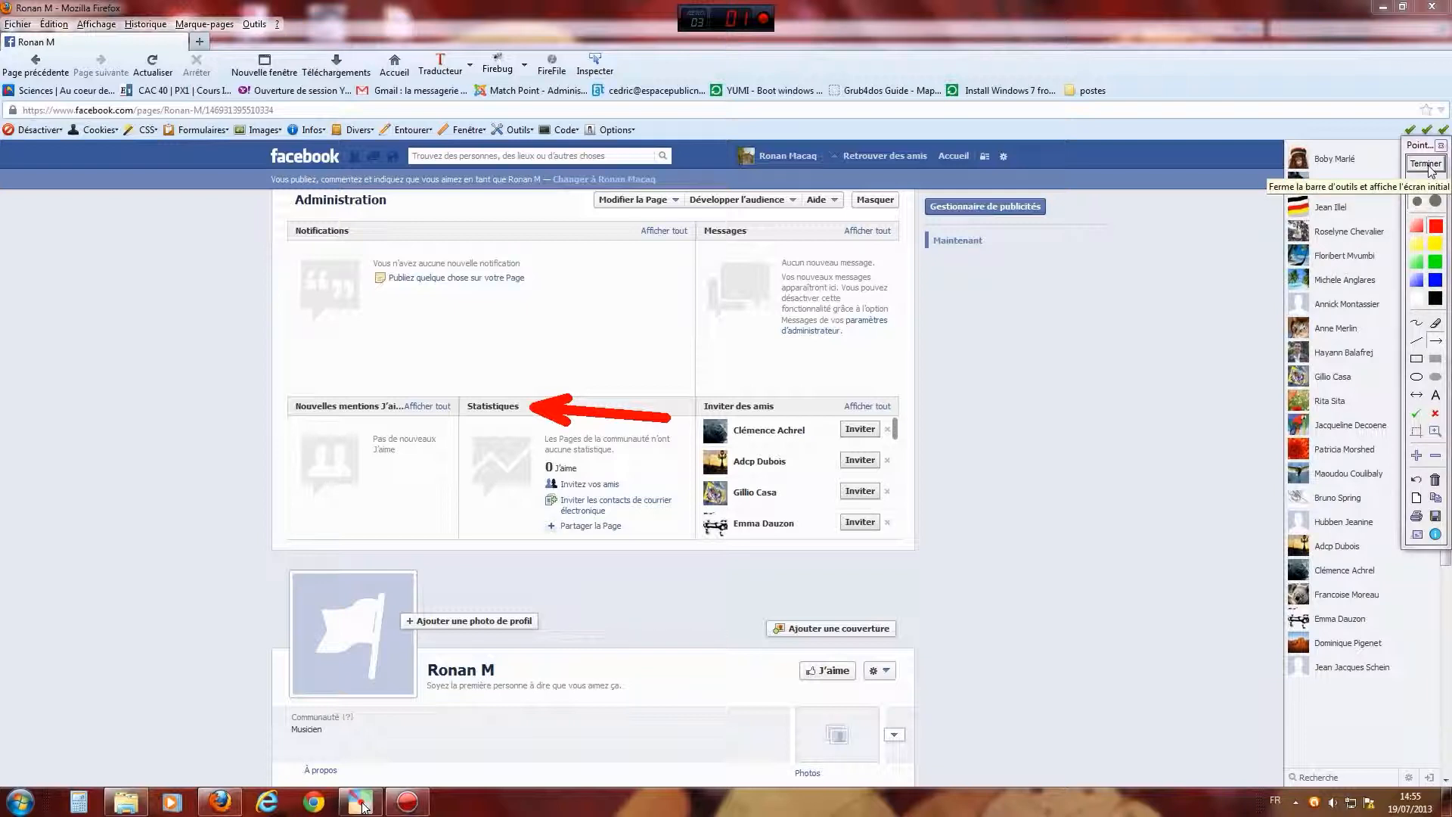
{"action": "left_click_drag", "start_coordinate": [749, 316], "coordinate": [745, 209]}
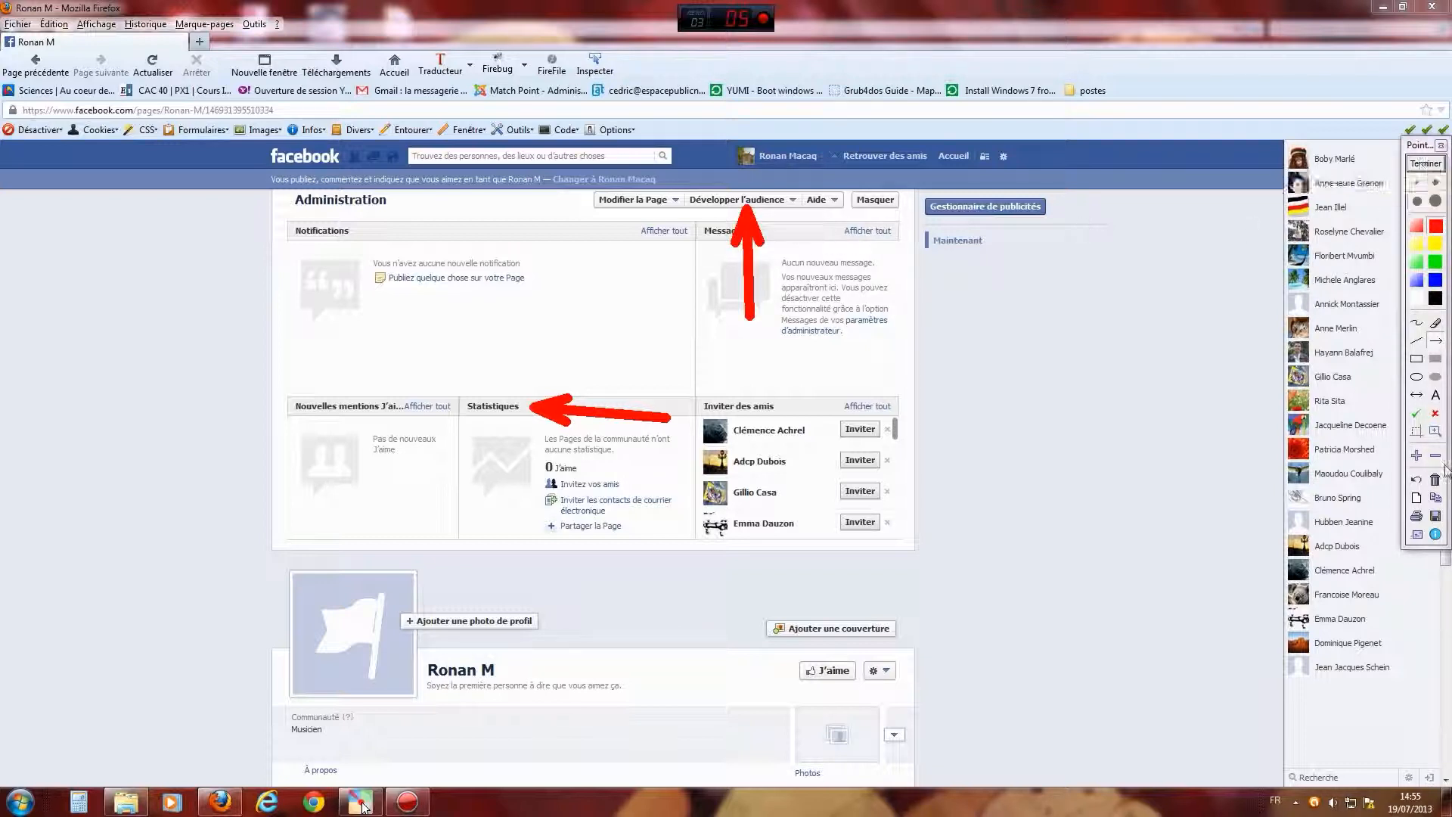
{"action": "left_click", "coordinate": [1423, 165]}
{"action": "left_click_drag", "start_coordinate": [742, 221], "coordinate": [740, 198]}
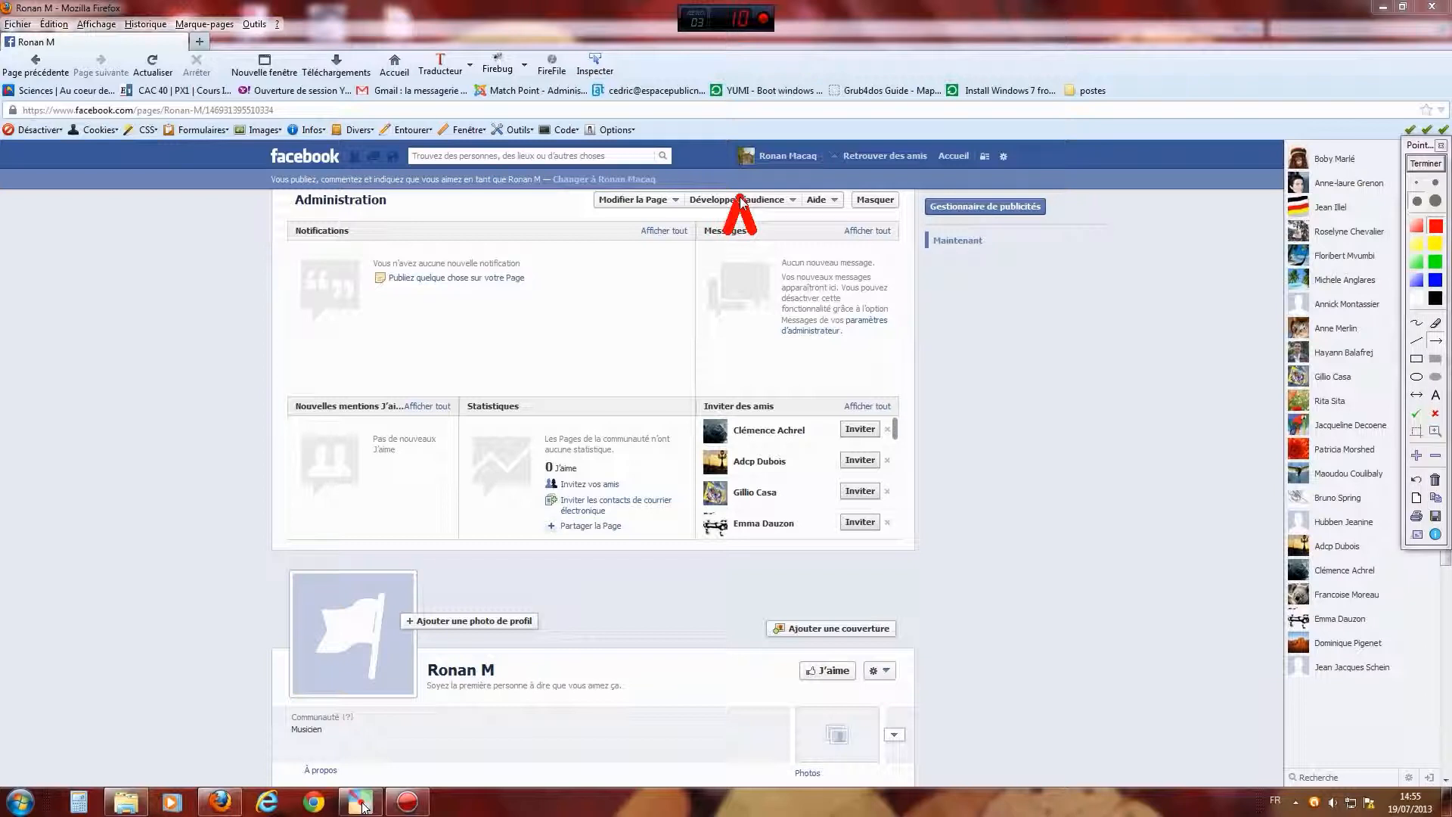
{"action": "left_click", "coordinate": [1436, 478]}
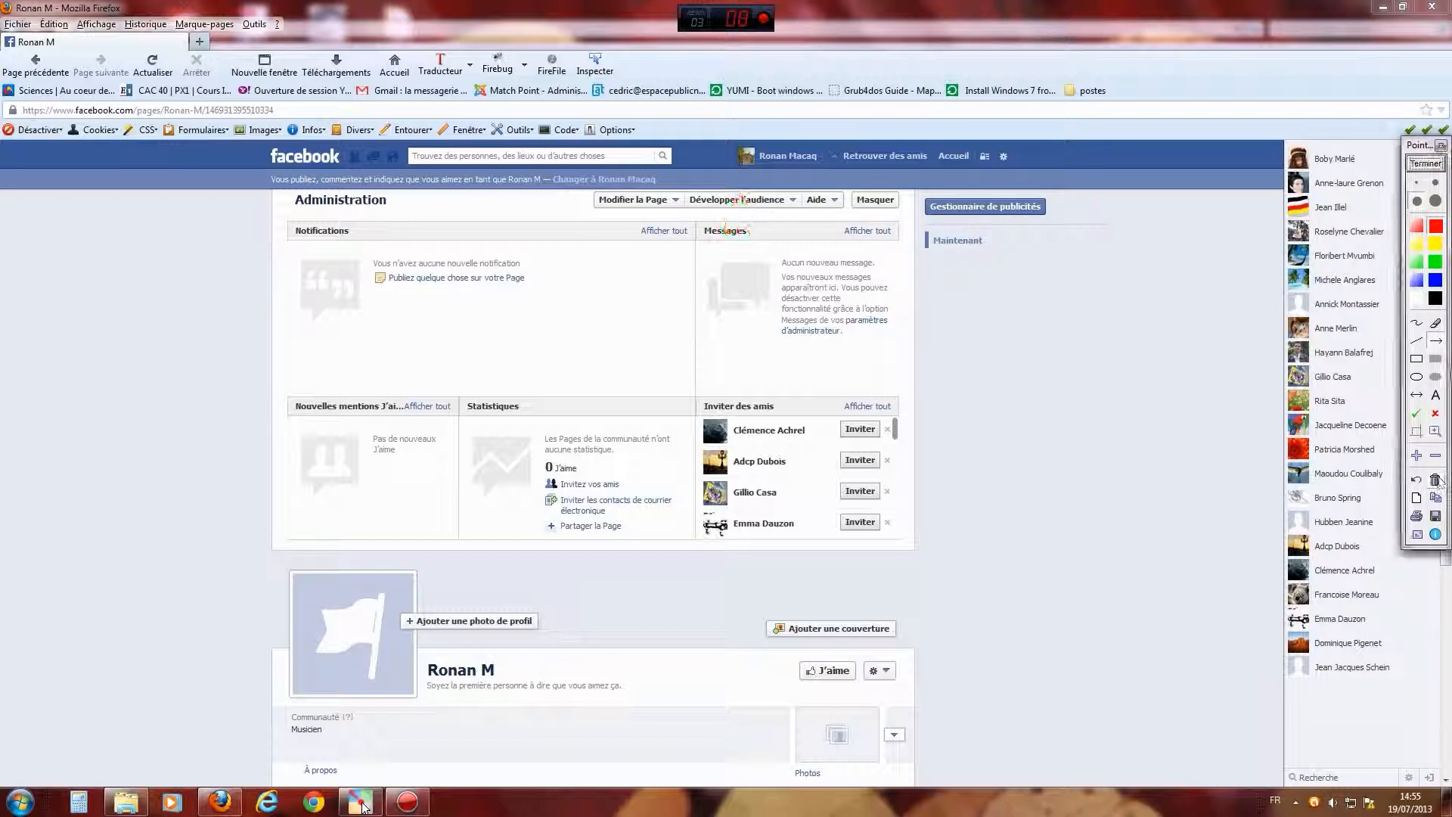
{"action": "left_click", "coordinate": [1426, 163]}
Step: View the friend invitation list and cancel it without inviting anyone, and look at the Créer une publicité option under Développer l'audience
{"action": "left_click", "coordinate": [717, 201]}
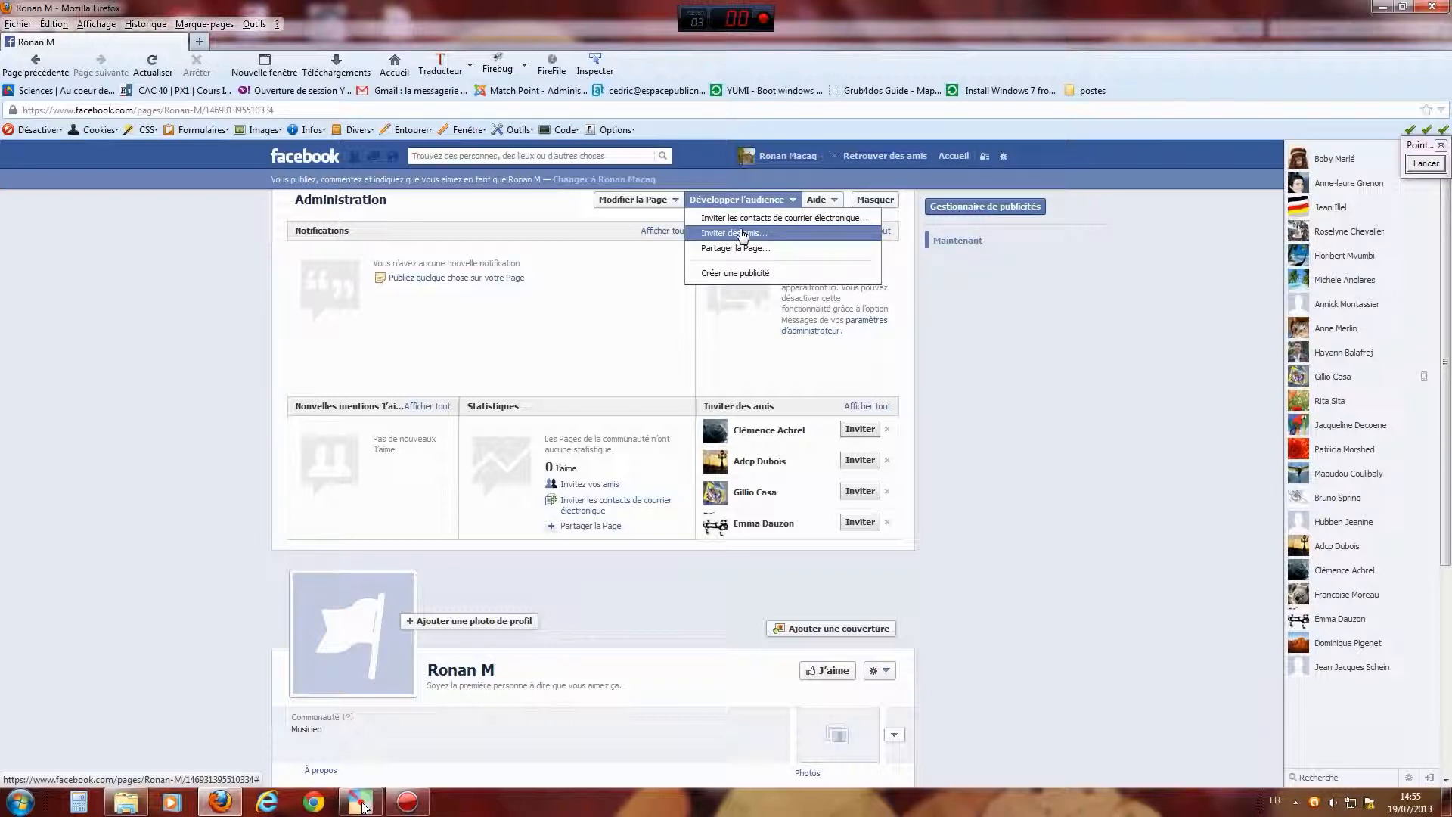
{"action": "left_click", "coordinate": [741, 234]}
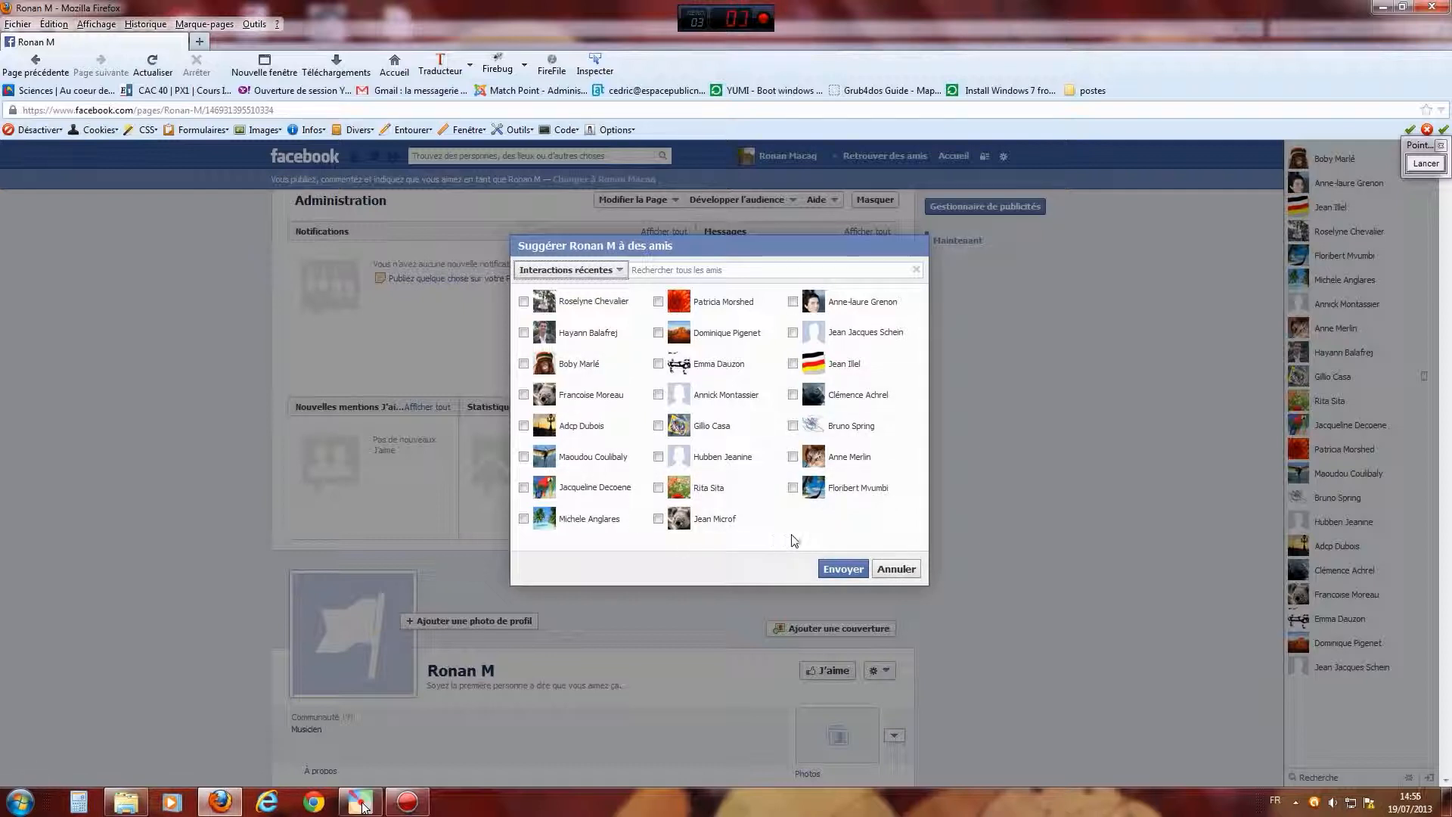
{"action": "left_click", "coordinate": [898, 570]}
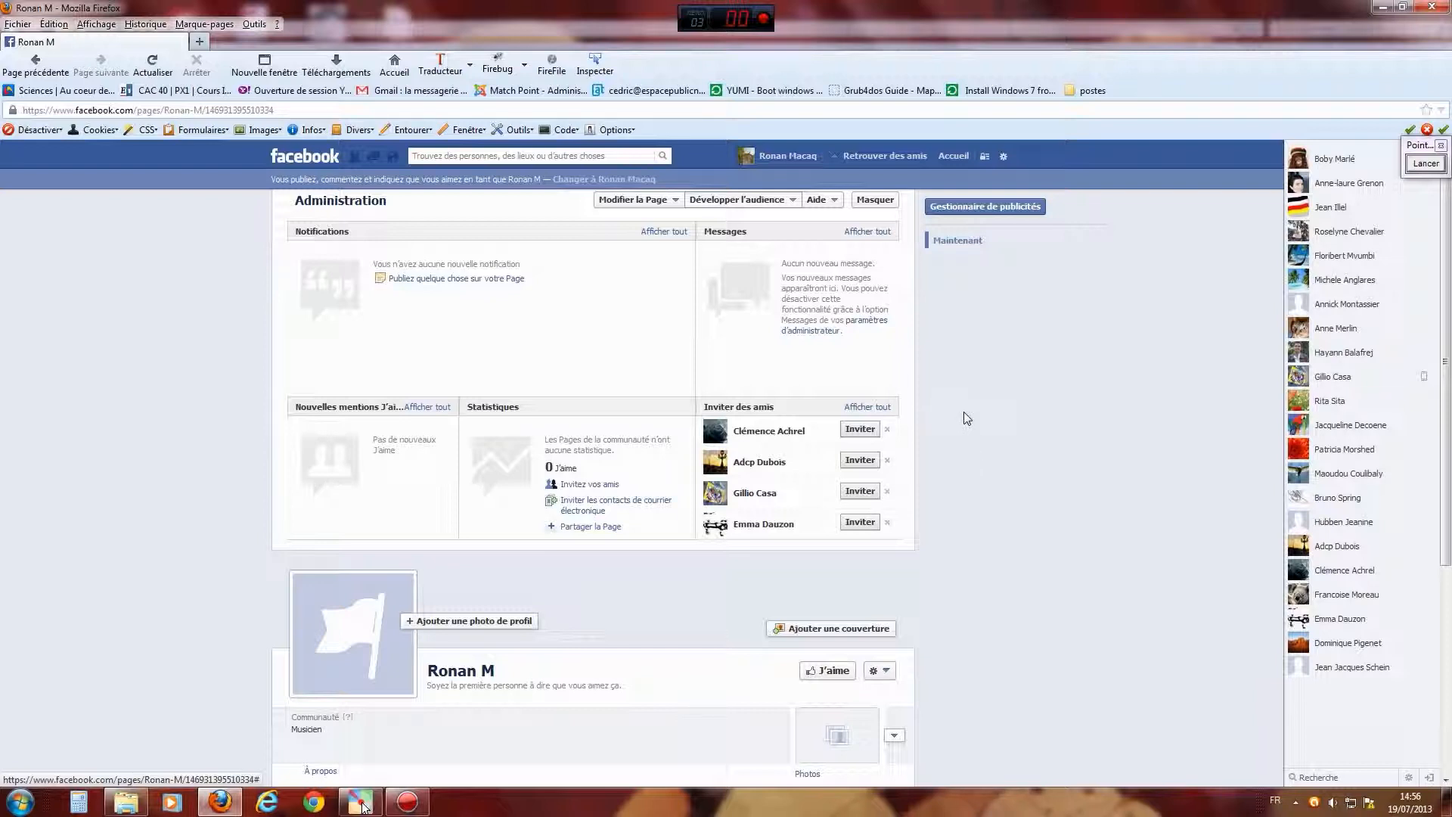
{"action": "left_click", "coordinate": [775, 203]}
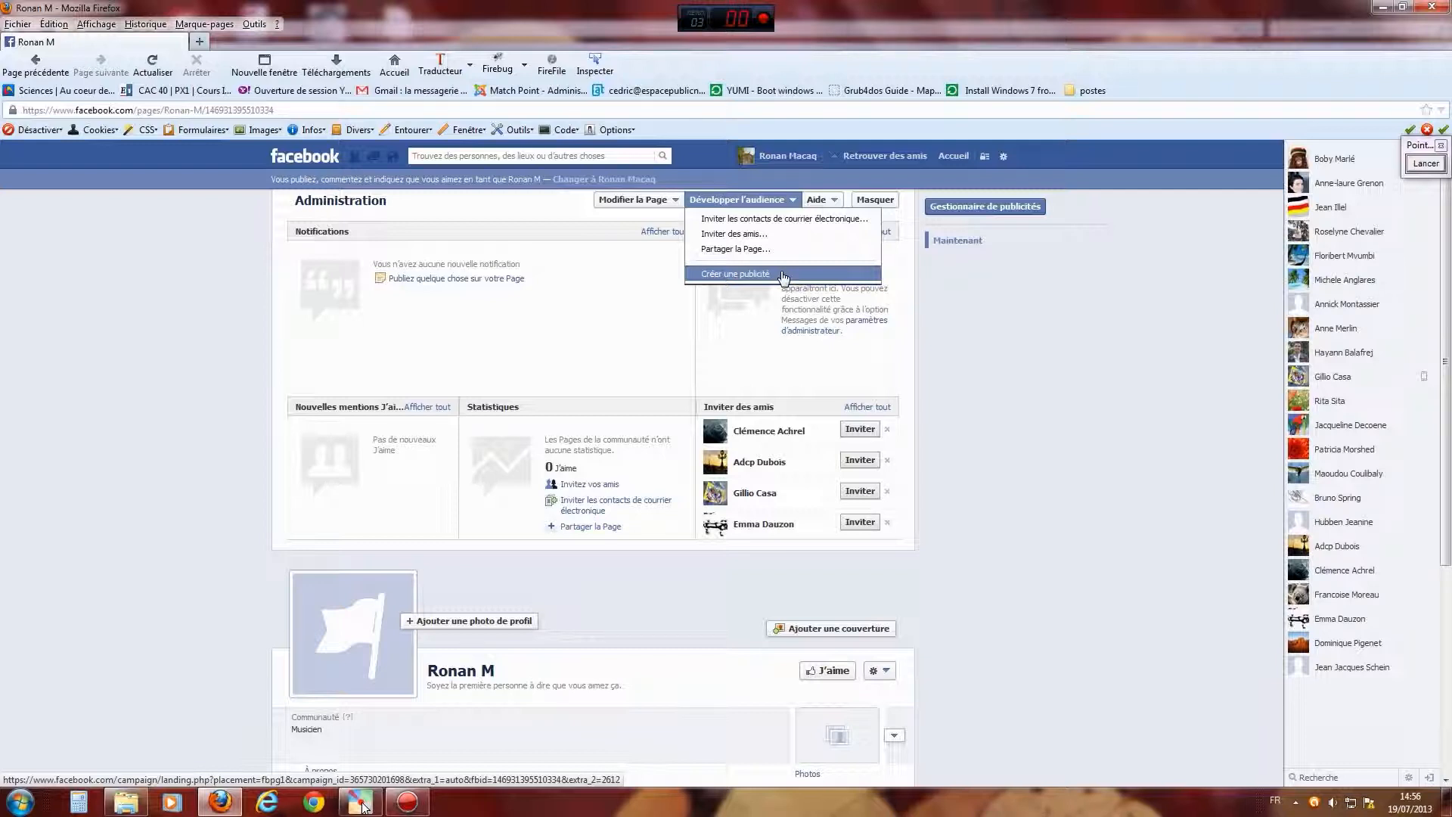
{"action": "left_click", "coordinate": [920, 171]}
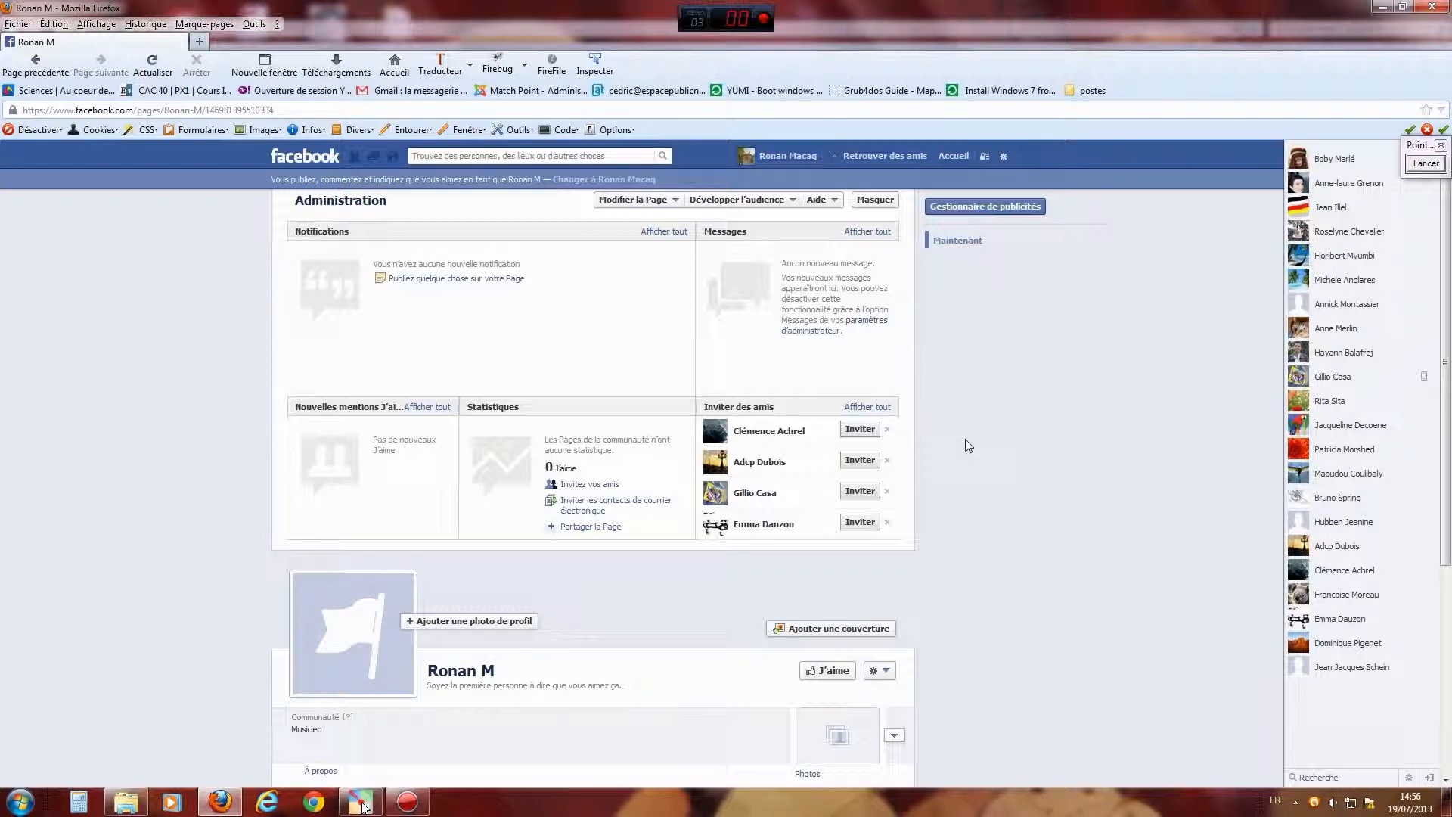
Step: Point a red annotation arrow up at Modifier la Page, erase it, and end the annotation
{"action": "left_click", "coordinate": [1422, 164]}
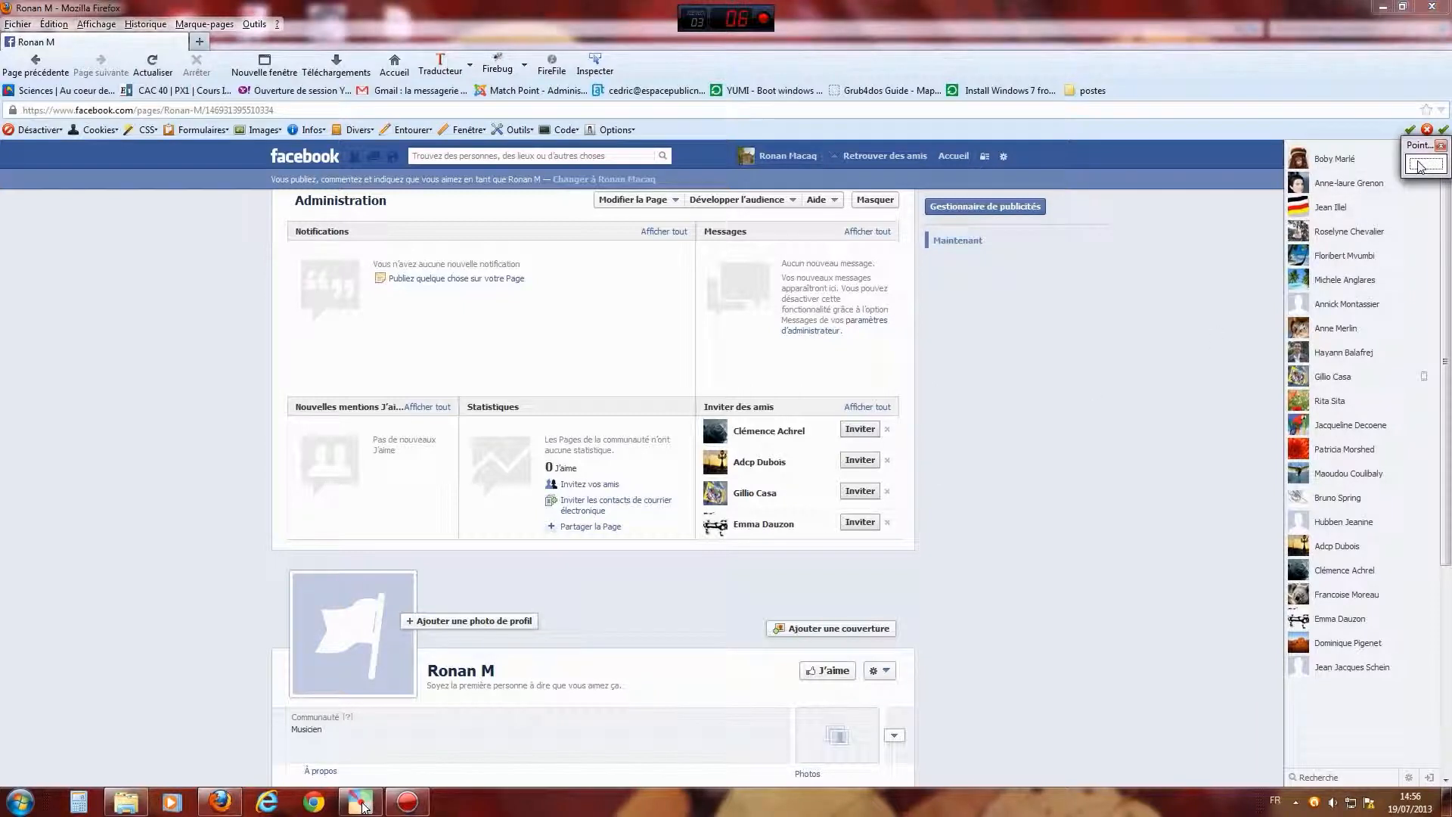
{"action": "left_click_drag", "start_coordinate": [644, 357], "coordinate": [647, 207]}
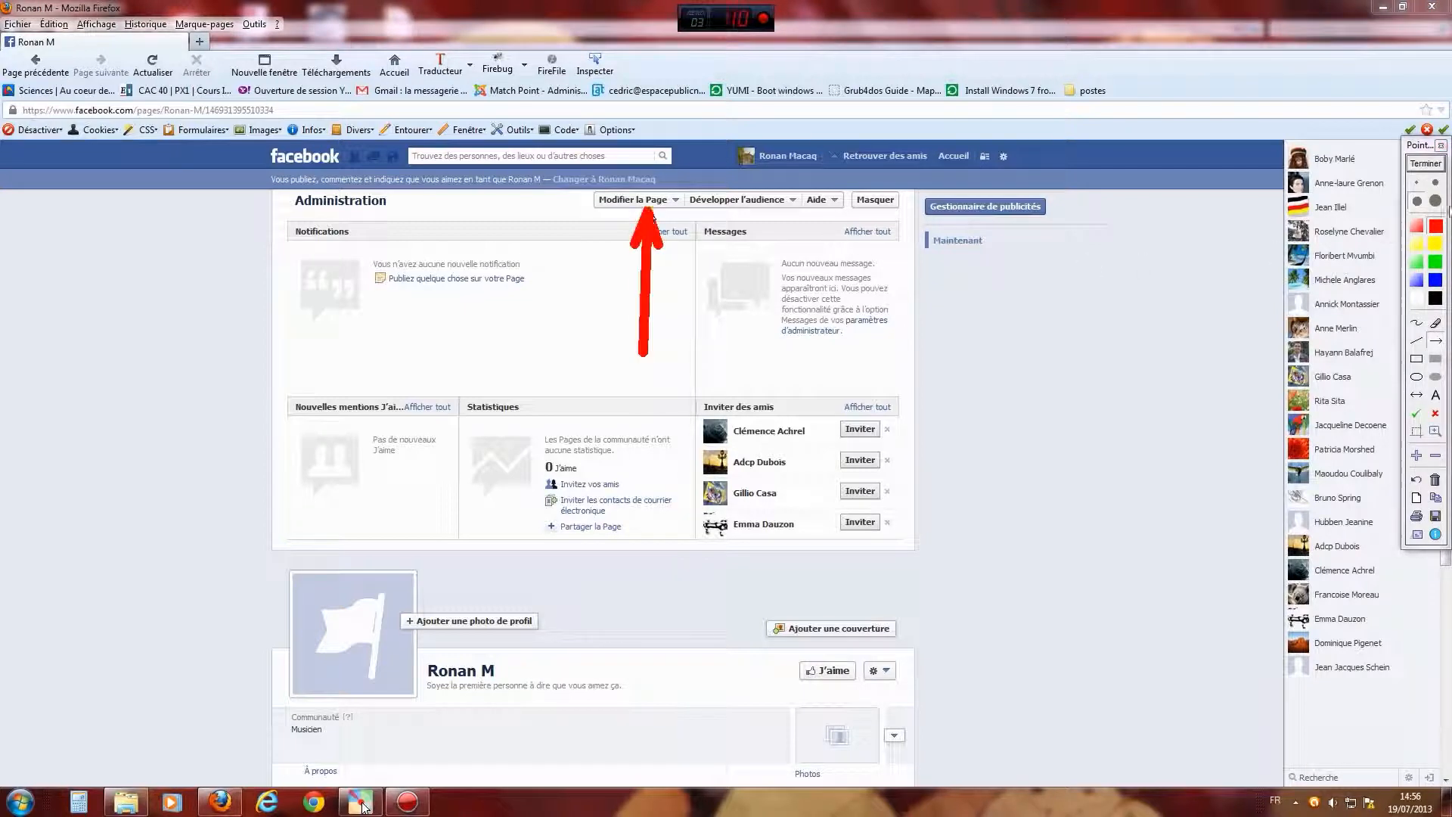
{"action": "left_click", "coordinate": [1435, 482]}
{"action": "left_click", "coordinate": [1428, 163]}
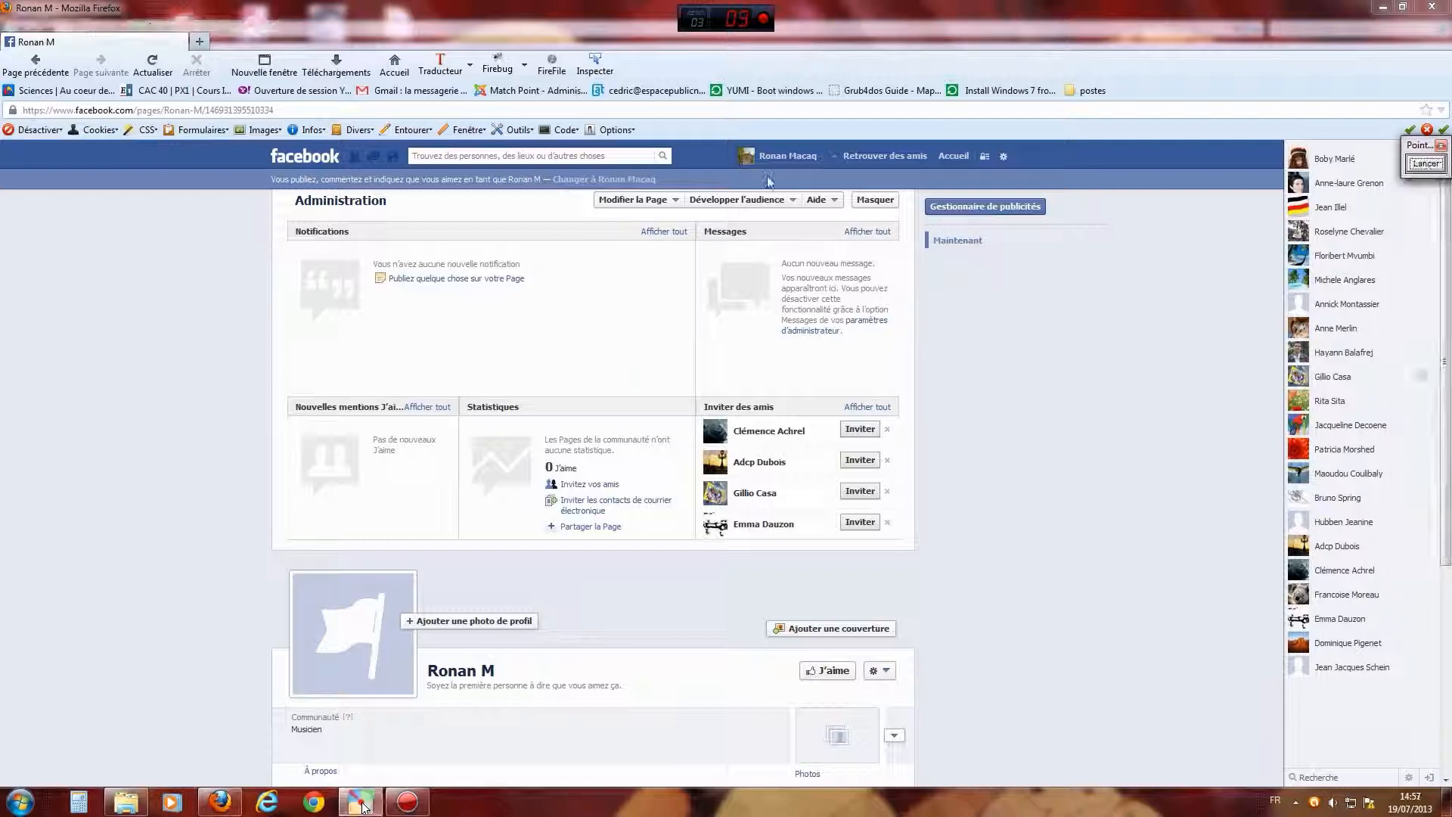
Step: Open the Page's Paramètres, point red arrows at Informations sur la Page, Paramètres and Rôles d'administration, and erase them
{"action": "left_click", "coordinate": [658, 201]}
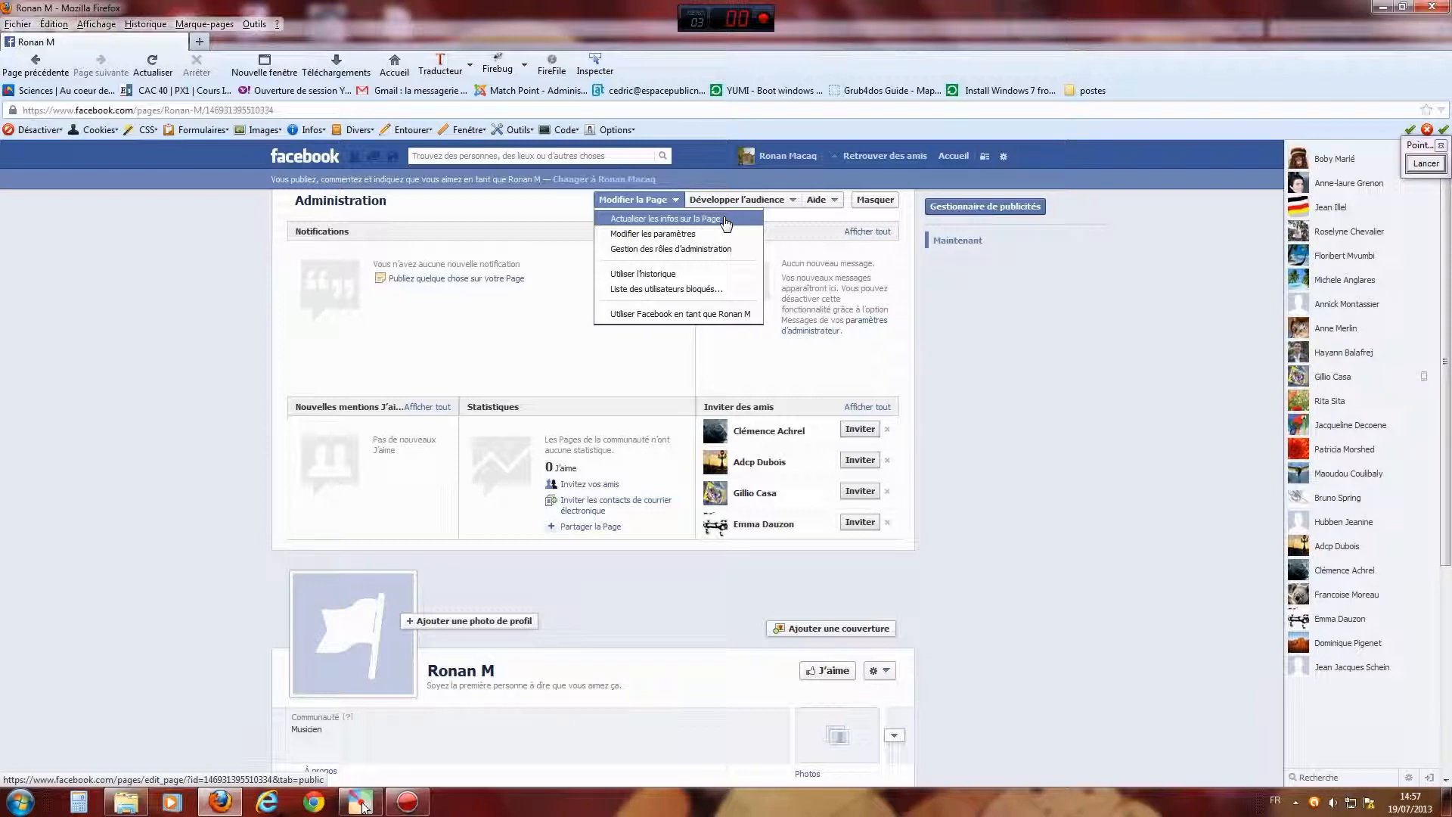
{"action": "left_click", "coordinate": [669, 236]}
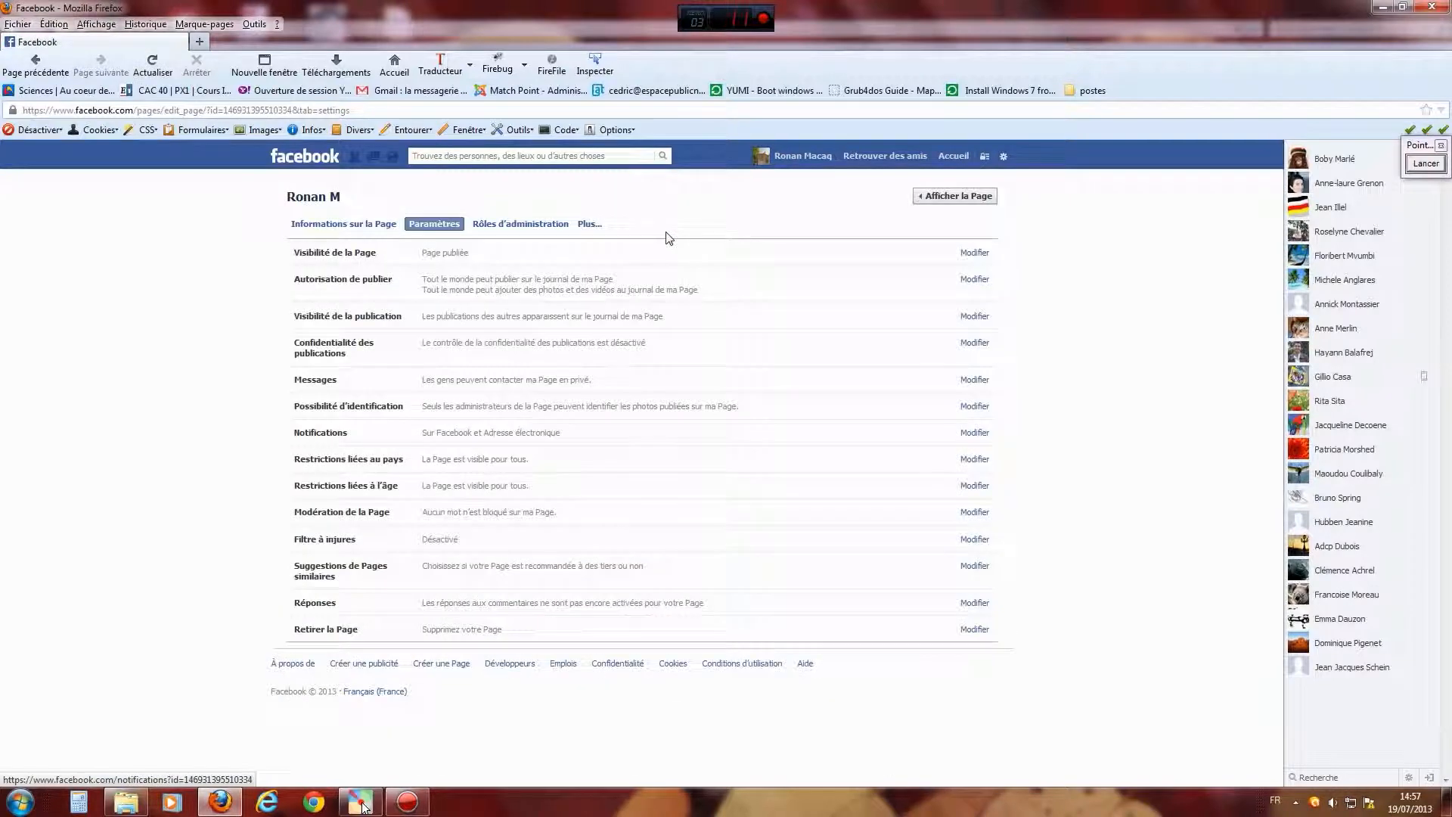
{"action": "left_click", "coordinate": [1428, 164]}
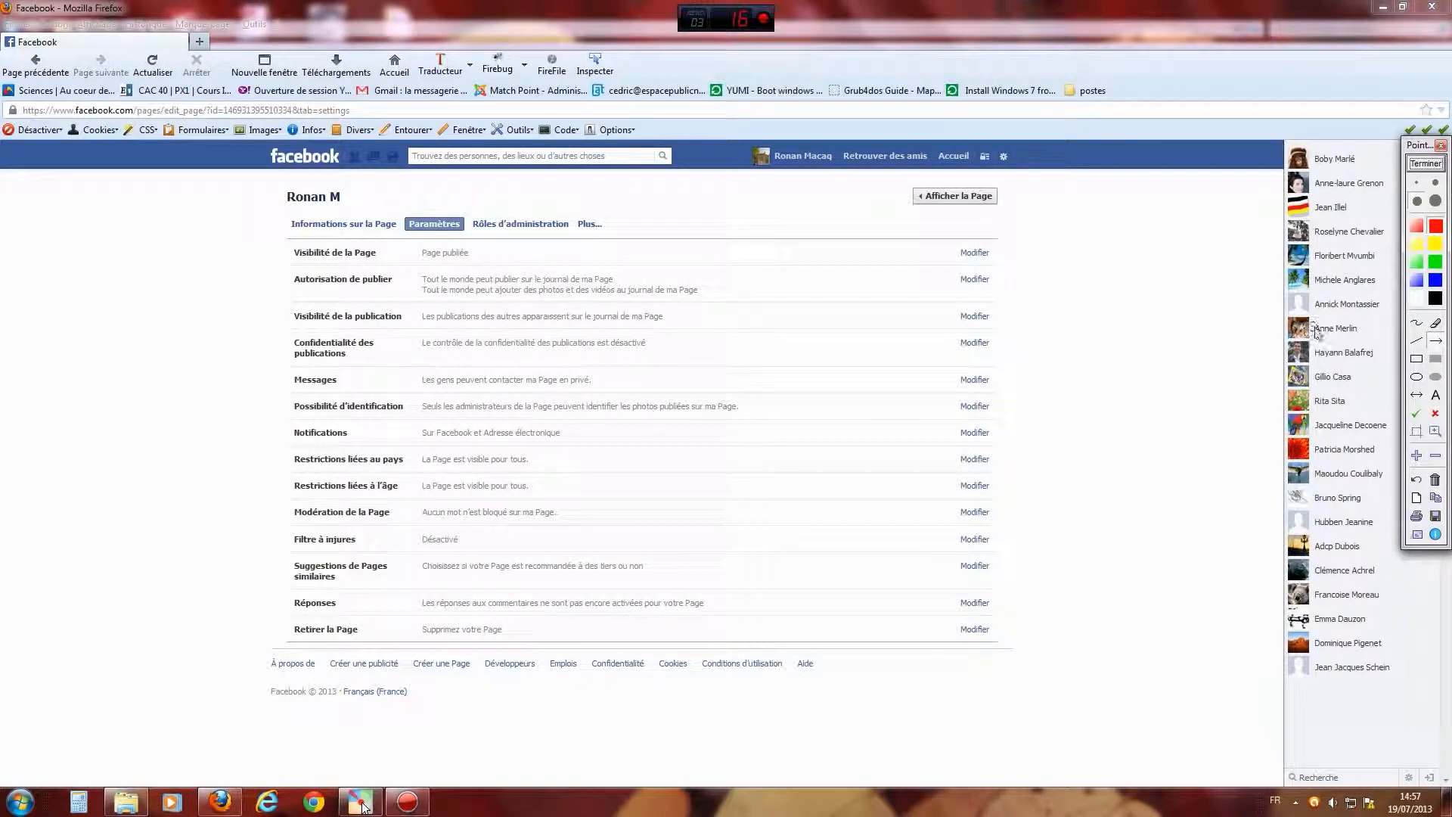
{"action": "left_click_drag", "start_coordinate": [214, 308], "coordinate": [299, 238]}
{"action": "left_click_drag", "start_coordinate": [438, 324], "coordinate": [439, 239]}
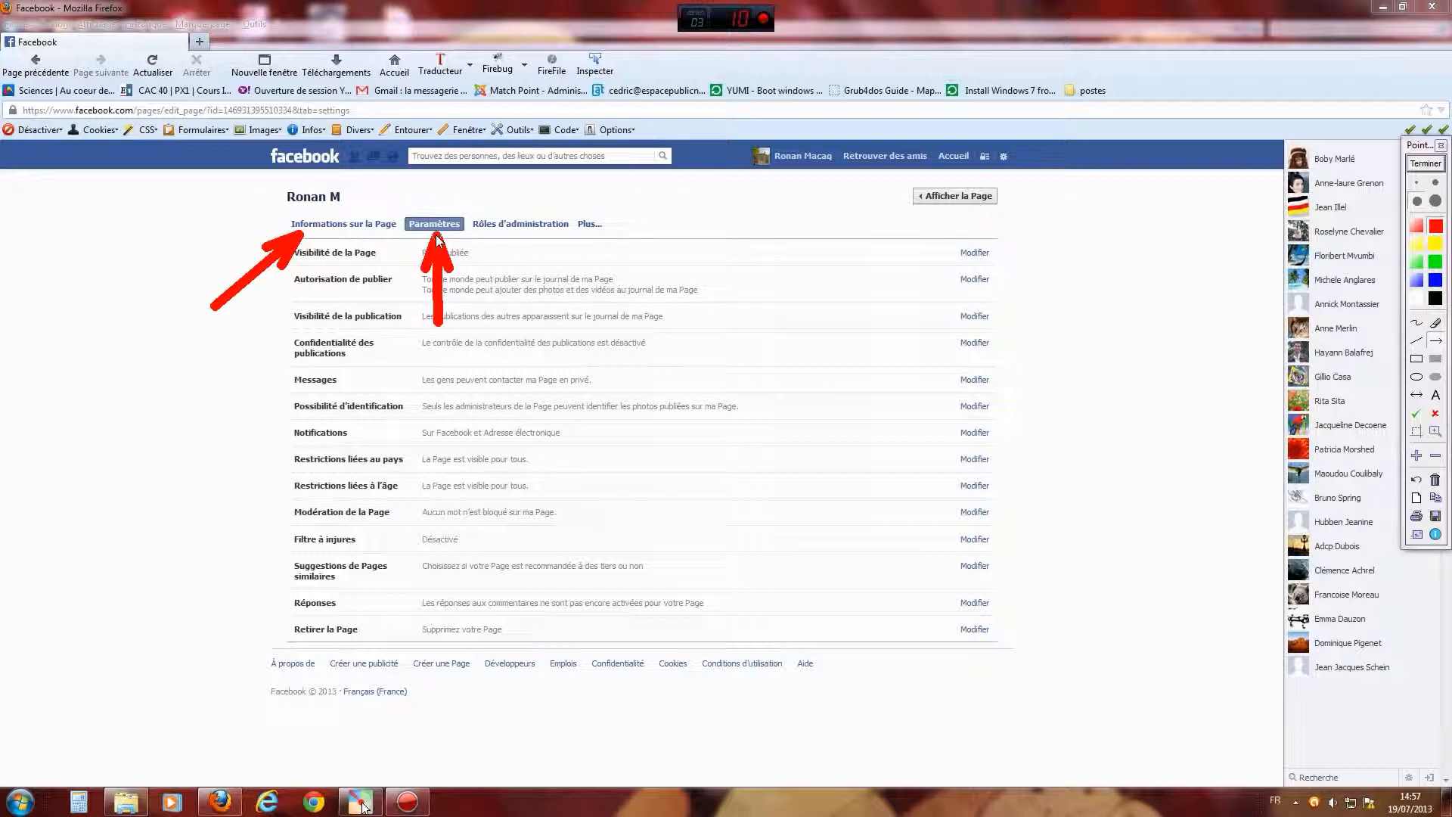
{"action": "mouse_move", "coordinate": [597, 300]}
{"action": "left_mouse_down"}
{"action": "mouse_move", "coordinate": [587, 265]}
{"action": "mouse_move", "coordinate": [540, 239]}
{"action": "left_mouse_up"}
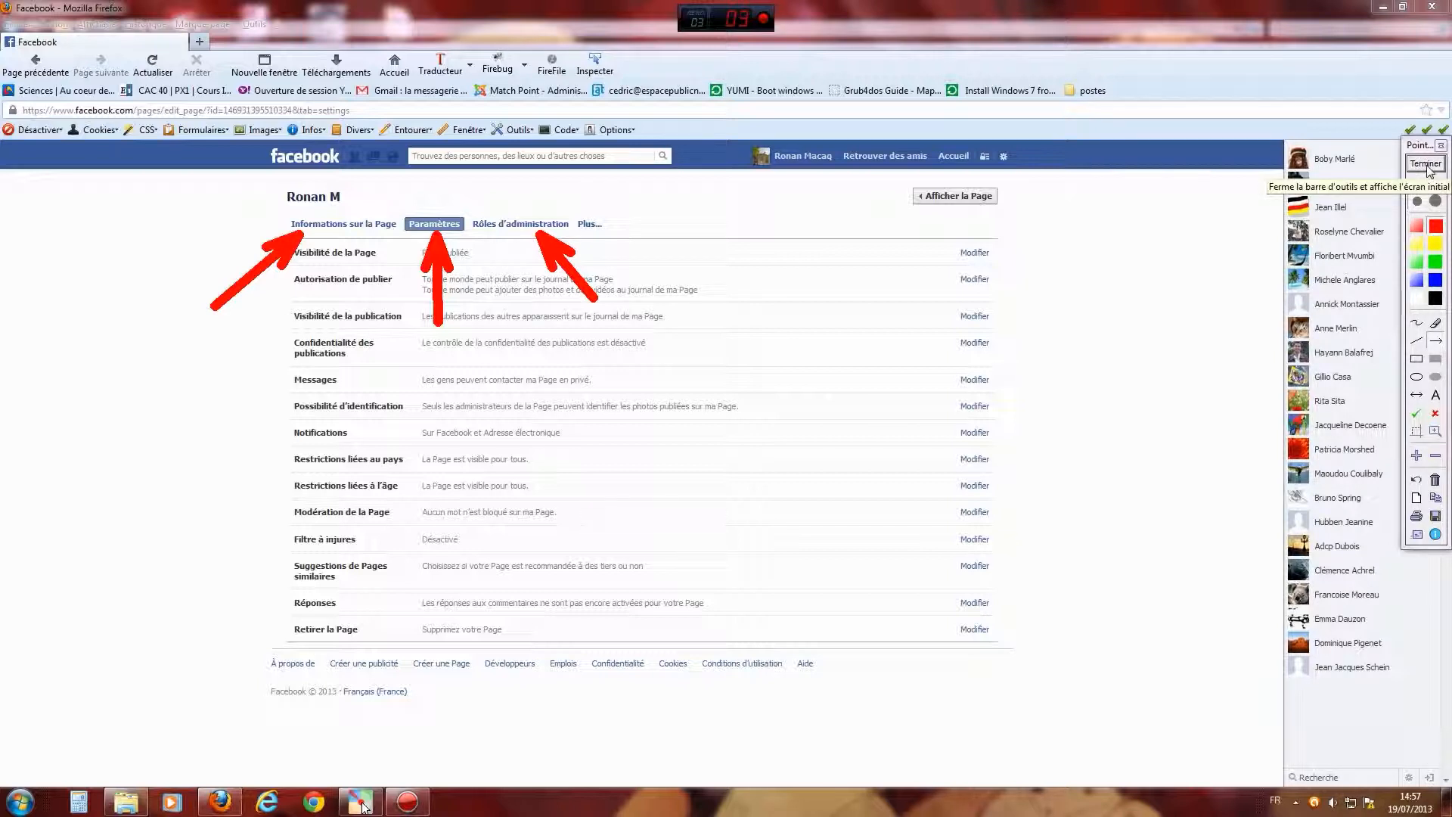
{"action": "left_click", "coordinate": [1434, 478]}
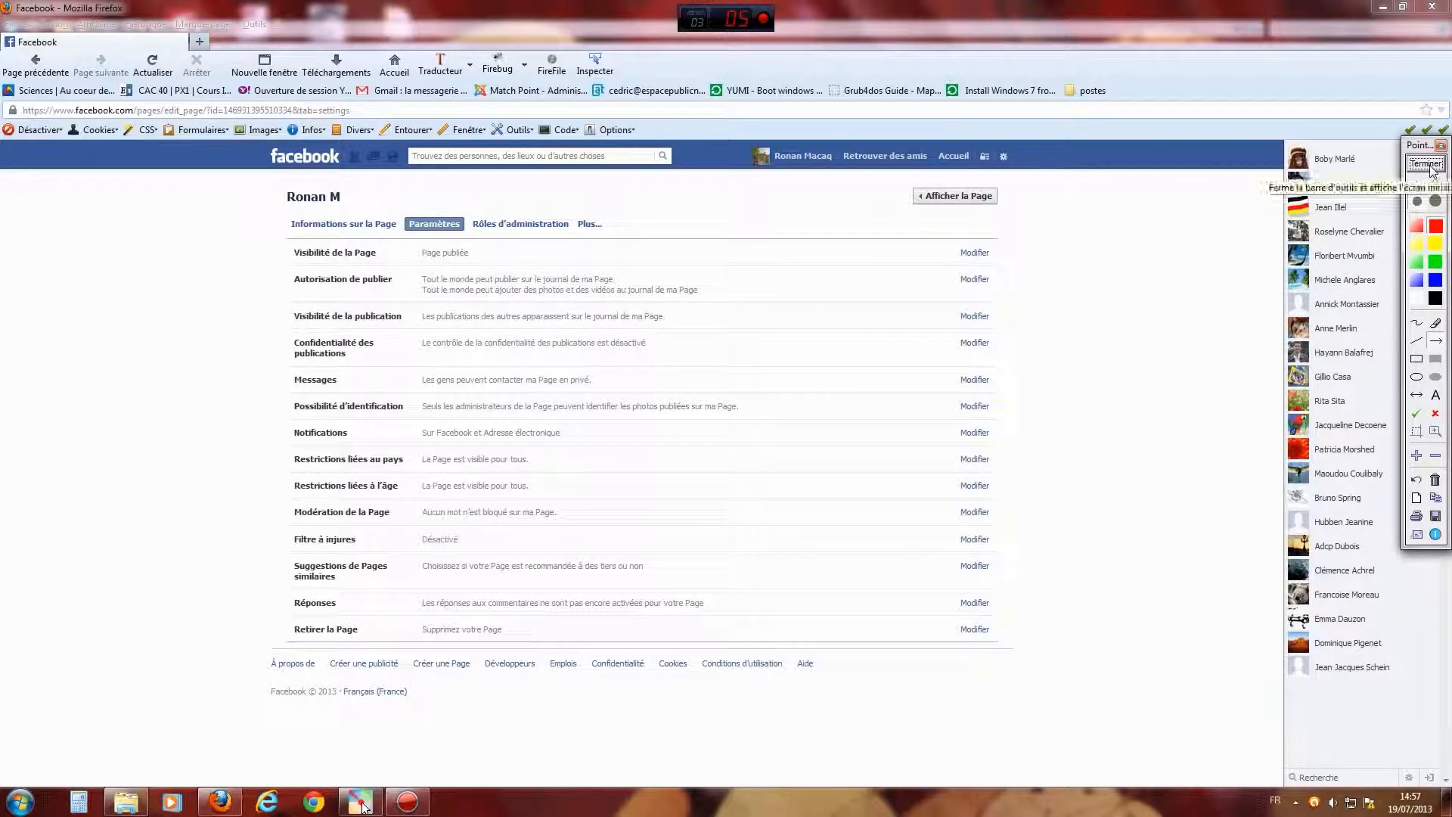
Step: Point red arrows at Page publiée and the Modifier link of Visibilité de la Page, erase them, and end the annotation
{"action": "left_click_drag", "start_coordinate": [582, 252], "coordinate": [483, 252]}
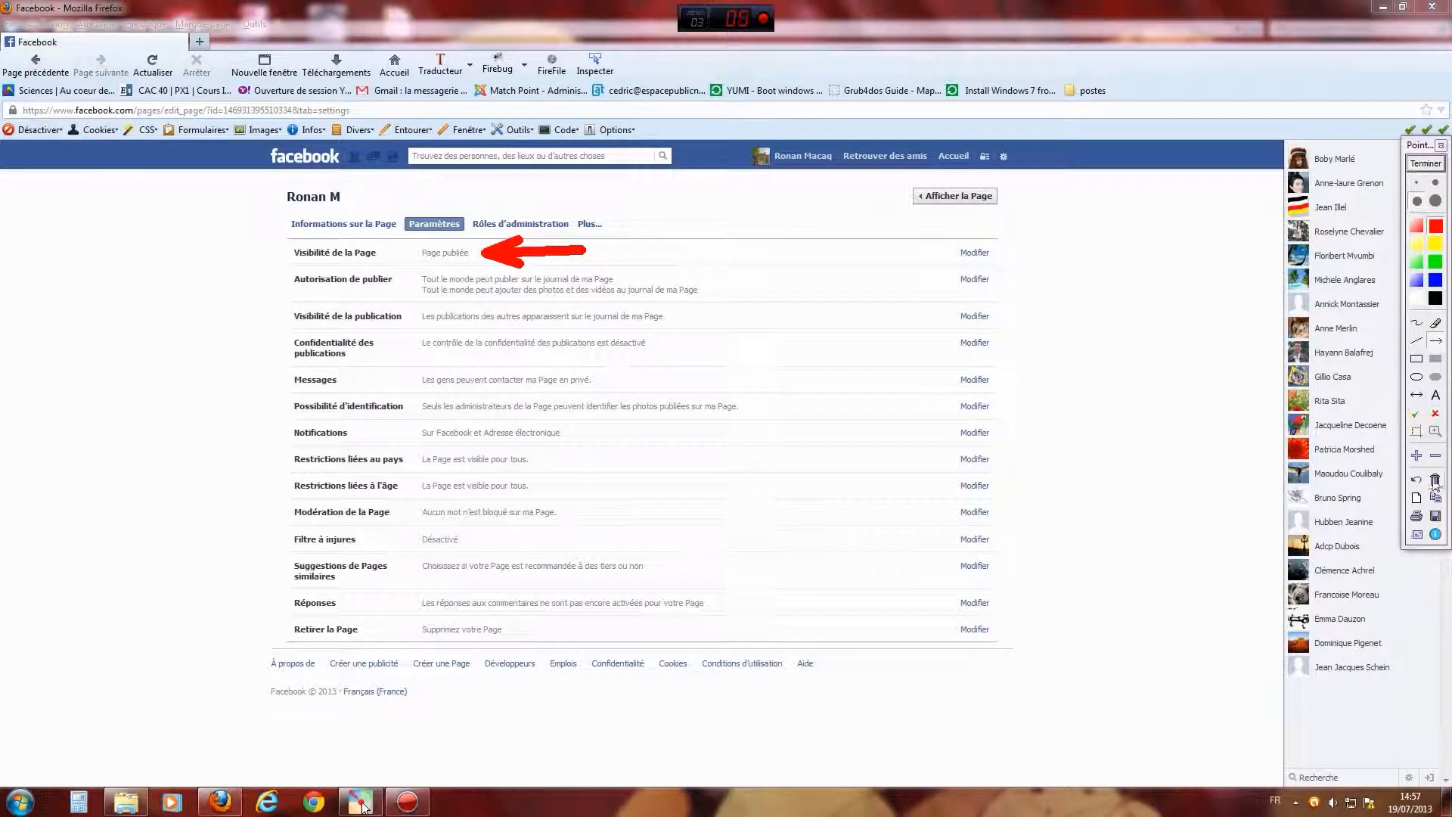
{"action": "left_click", "coordinate": [1427, 163]}
{"action": "left_click_drag", "start_coordinate": [800, 248], "coordinate": [948, 255]}
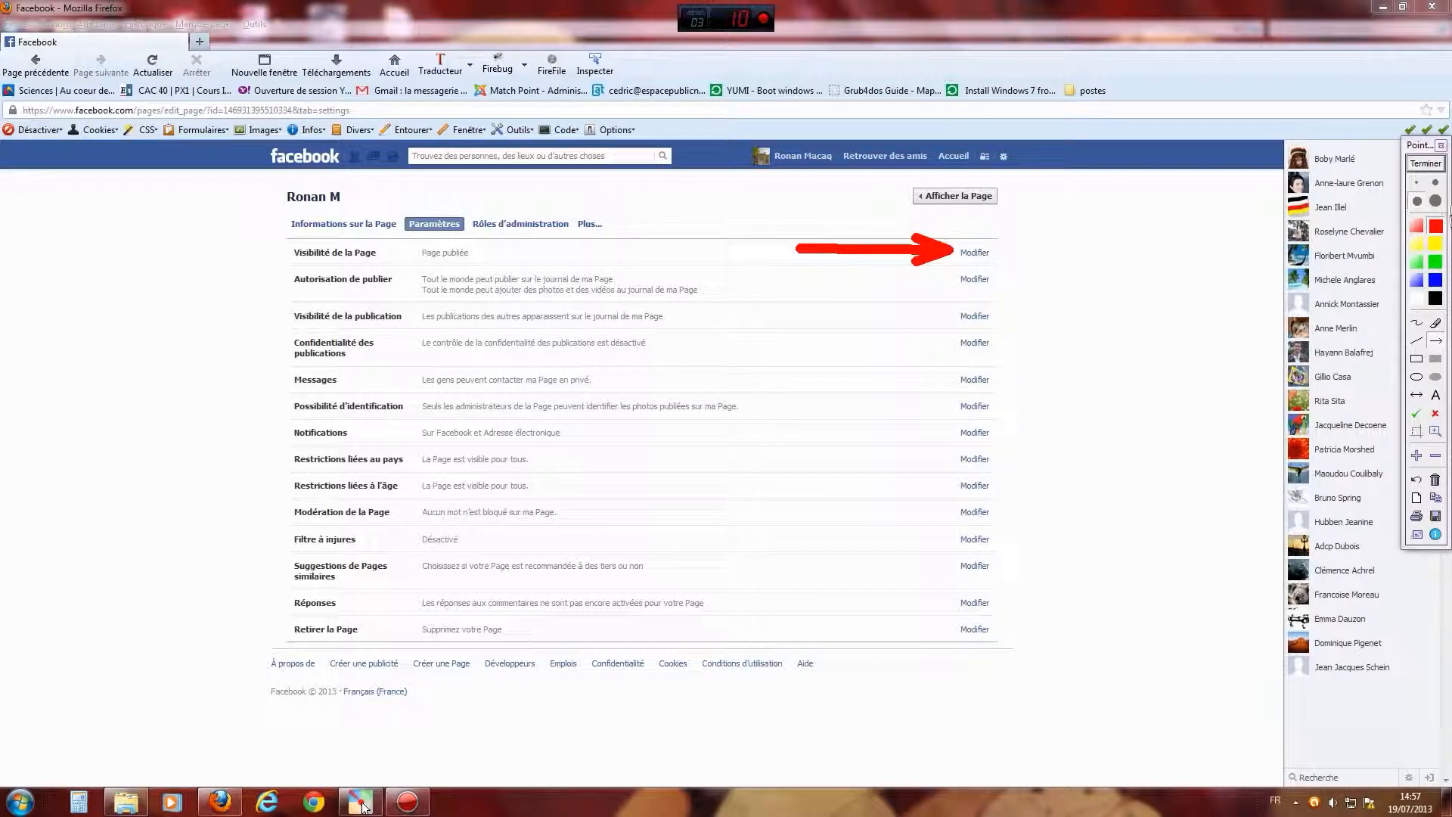
{"action": "left_click", "coordinate": [1435, 479]}
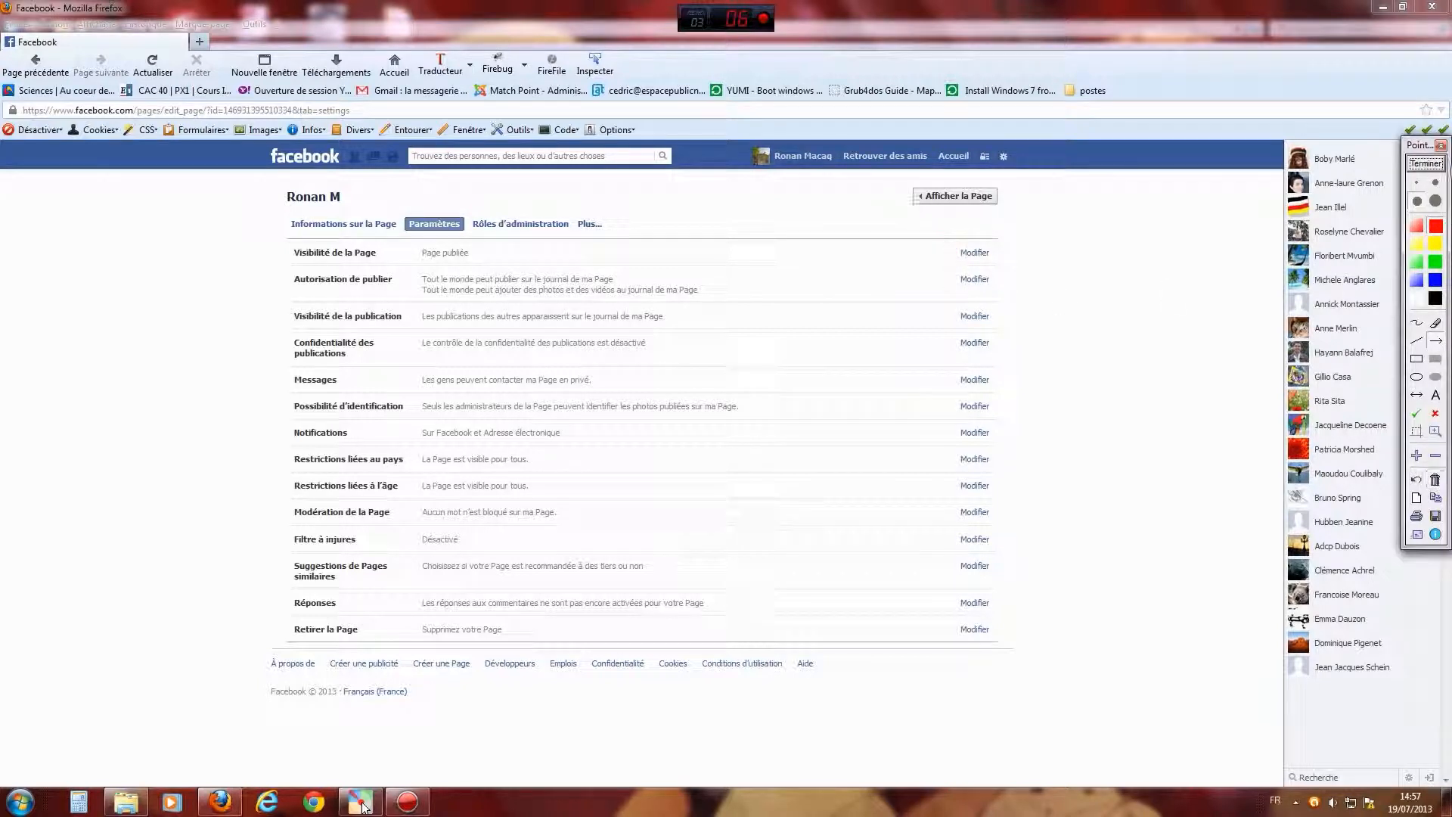
{"action": "left_click", "coordinate": [1427, 163]}
Step: Unpublish the Page by enabling Annuler la publication de la Page under Visibilité de la Page, and save the modification
{"action": "left_click", "coordinate": [976, 253]}
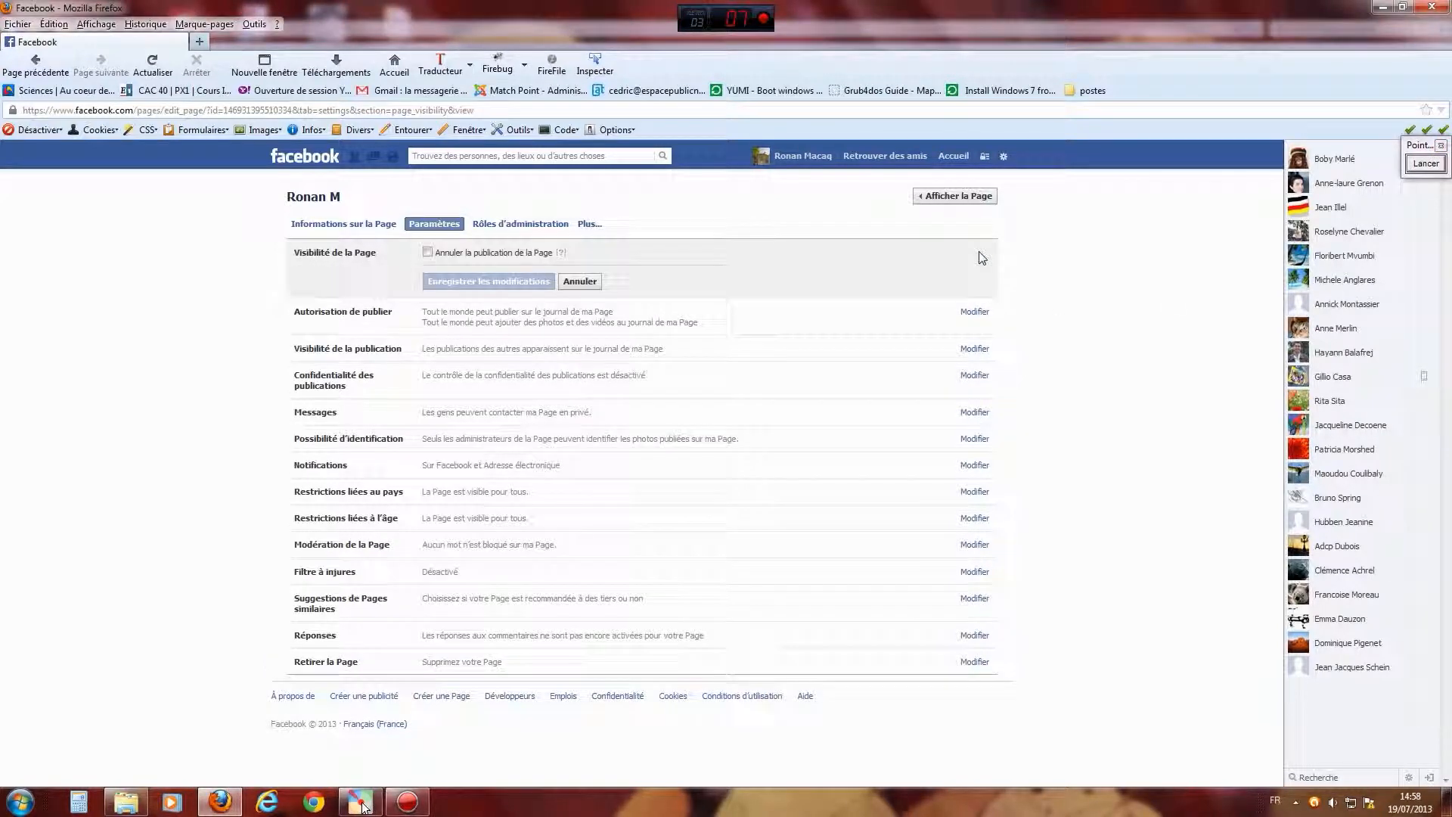
{"action": "left_click", "coordinate": [428, 252]}
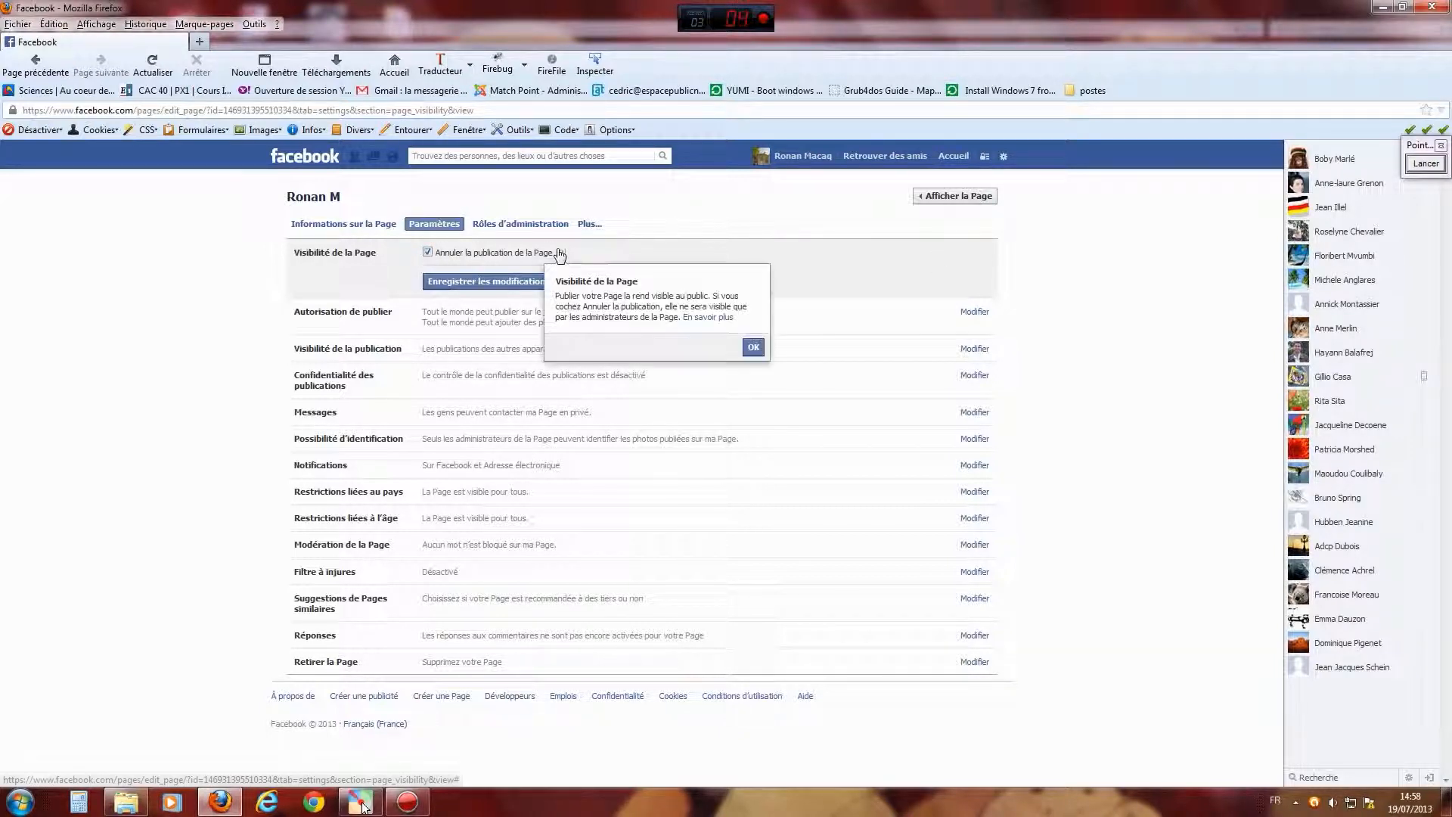
{"action": "left_click", "coordinate": [489, 281]}
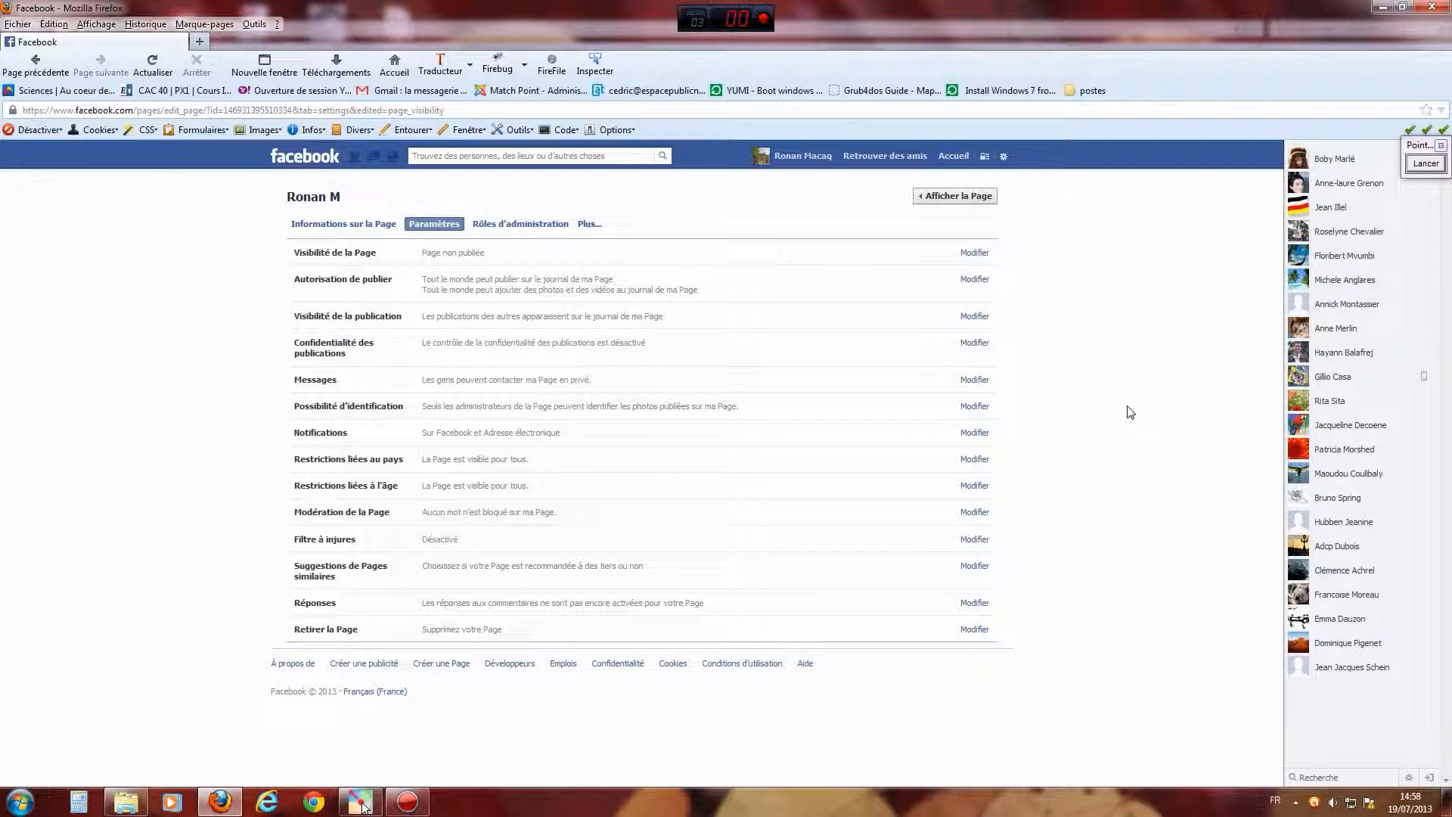
Step: Review the options of Autorisation de publier and Visibilité de la publication, closing each without saving changes
{"action": "left_click", "coordinate": [974, 279]}
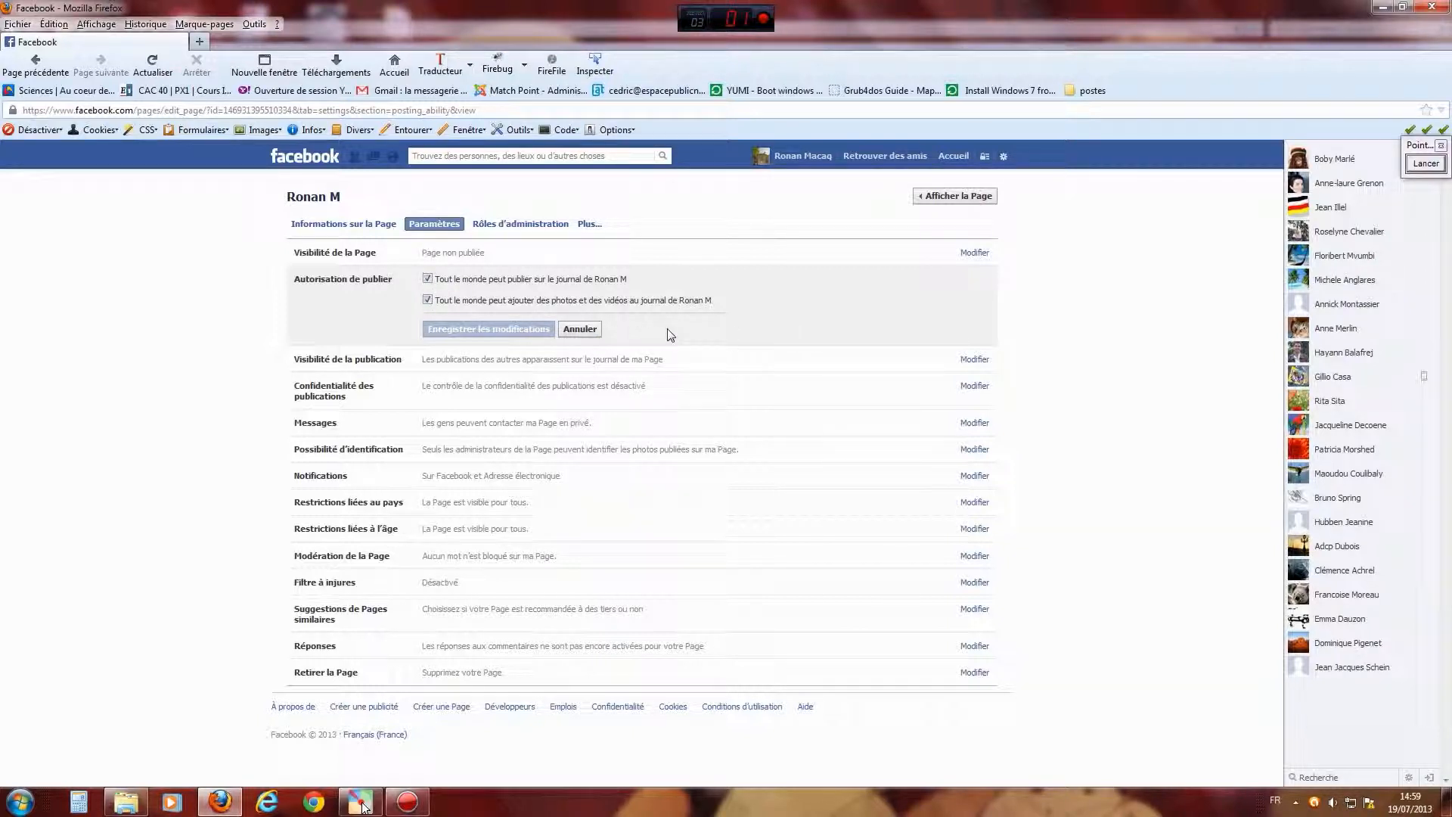
{"action": "left_click", "coordinate": [580, 330]}
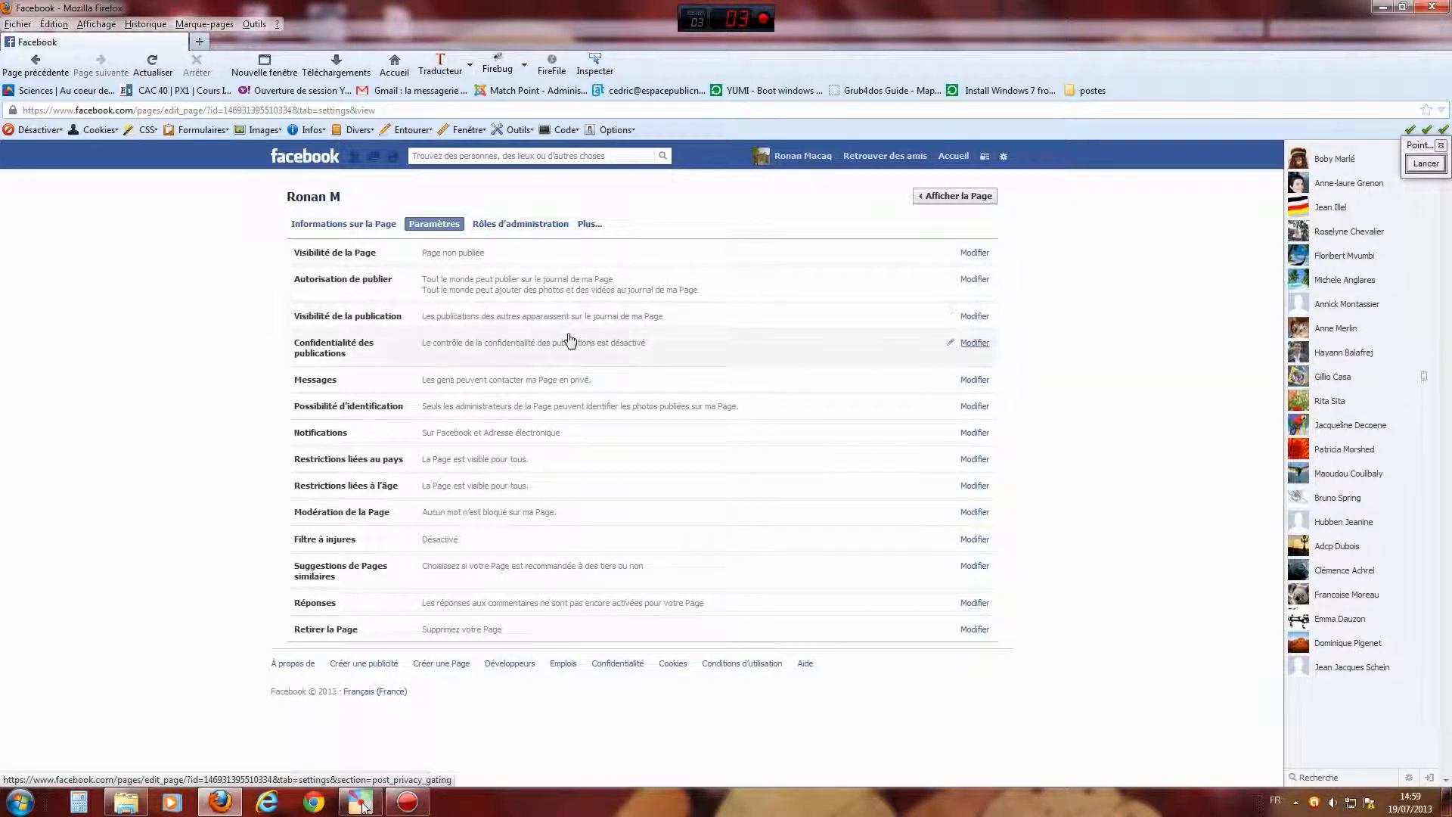
{"action": "left_click", "coordinate": [974, 317]}
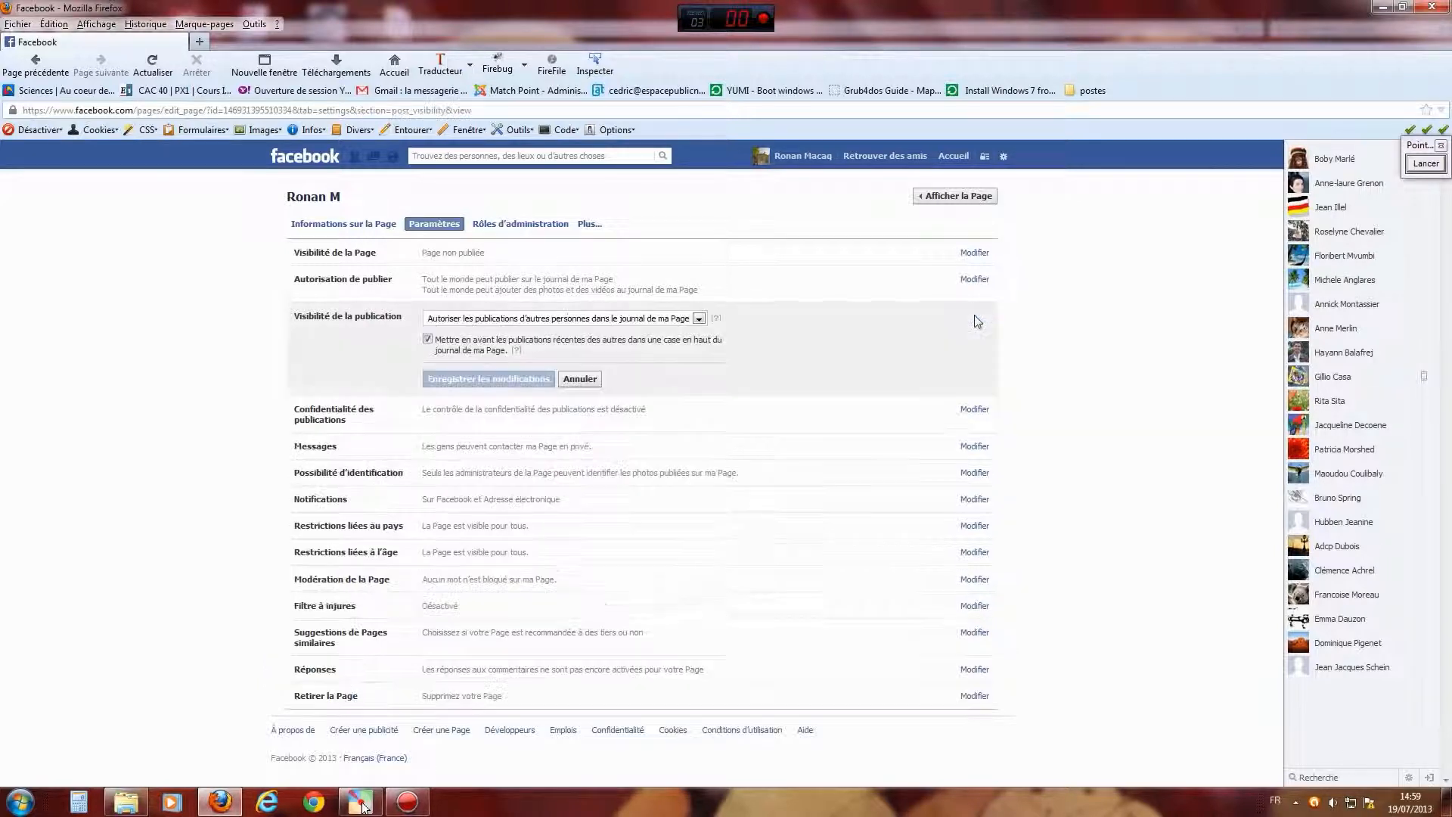
{"action": "left_click", "coordinate": [699, 320]}
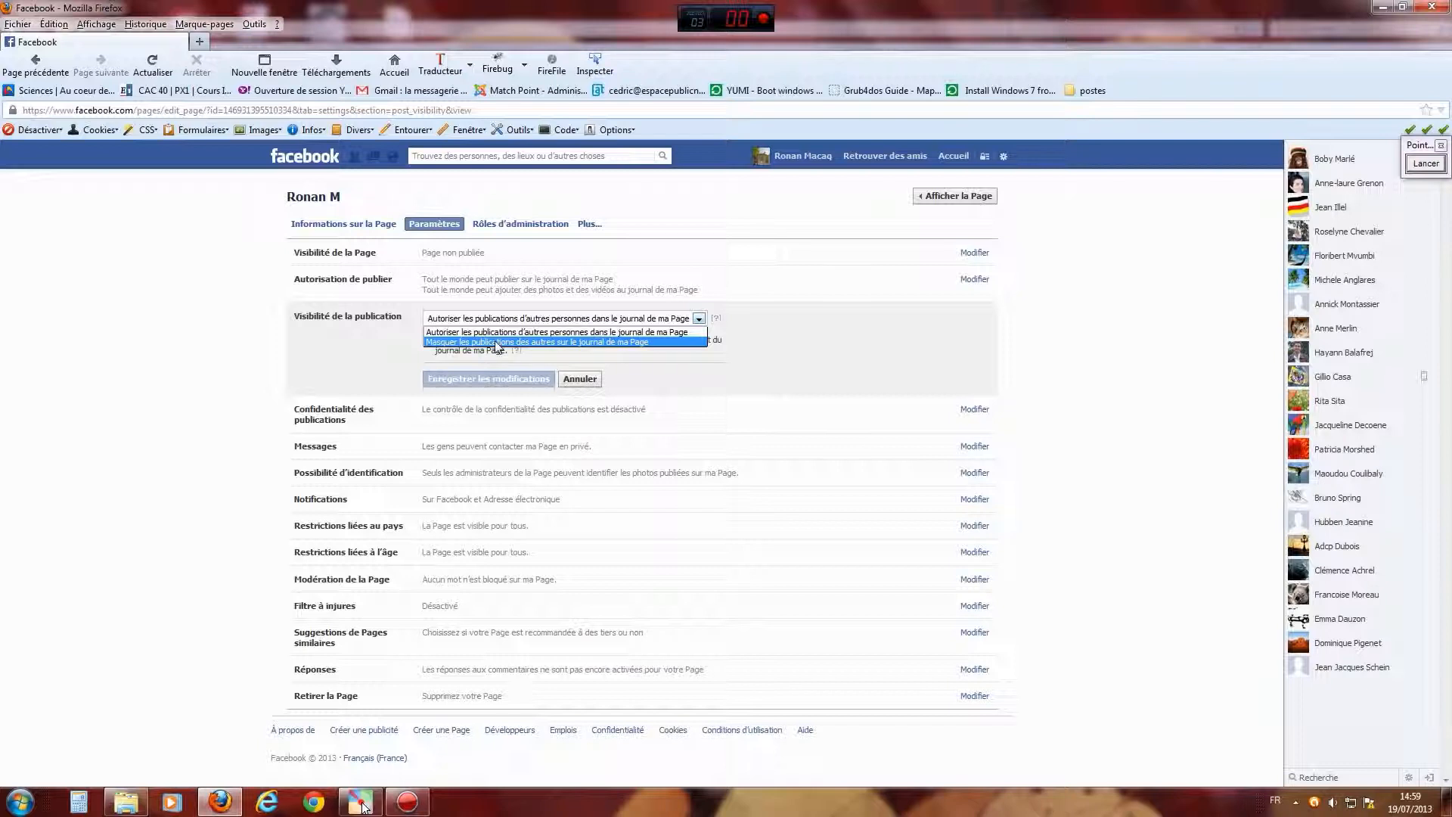
{"action": "left_click", "coordinate": [601, 334]}
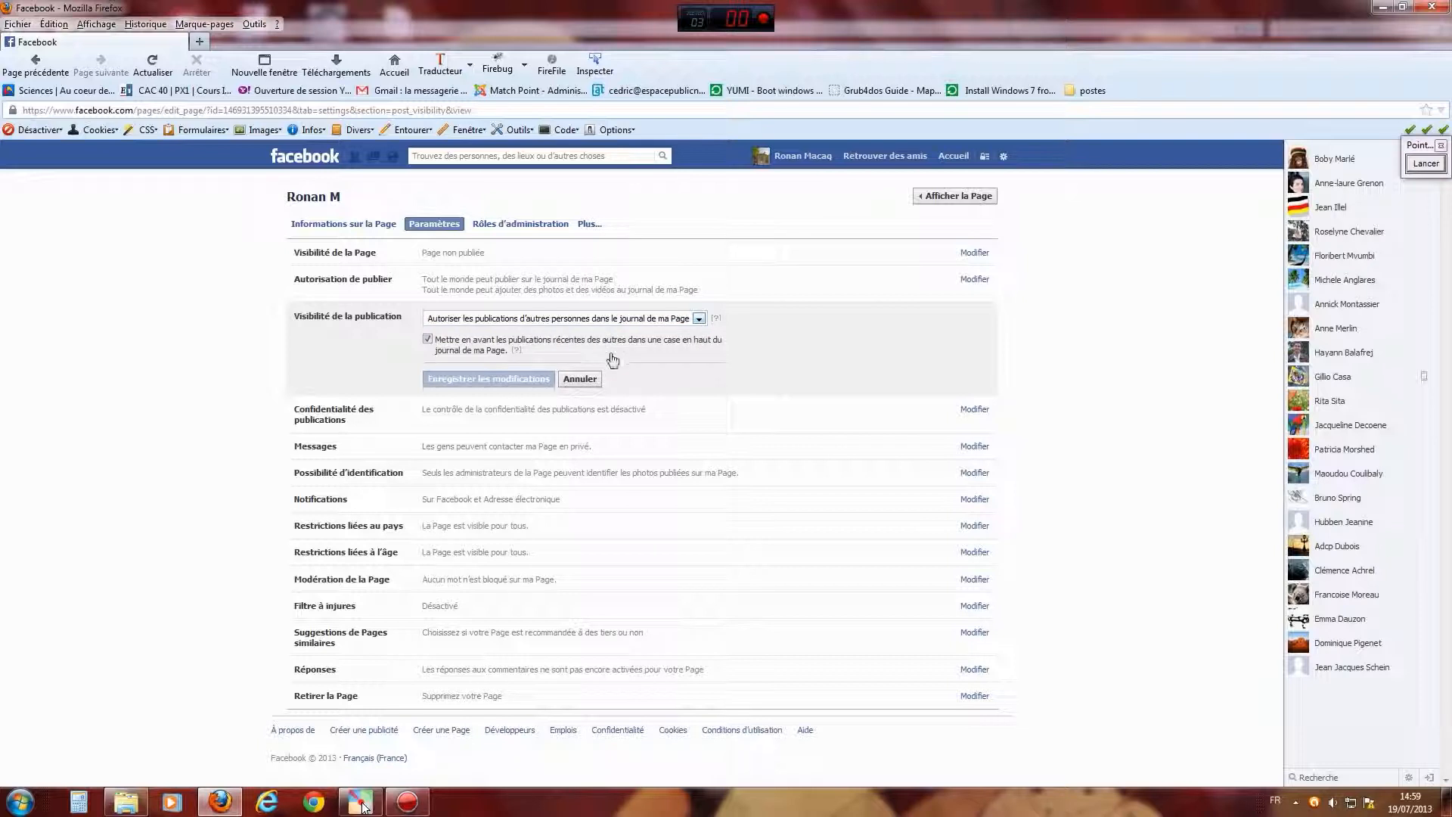
{"action": "left_click", "coordinate": [591, 380]}
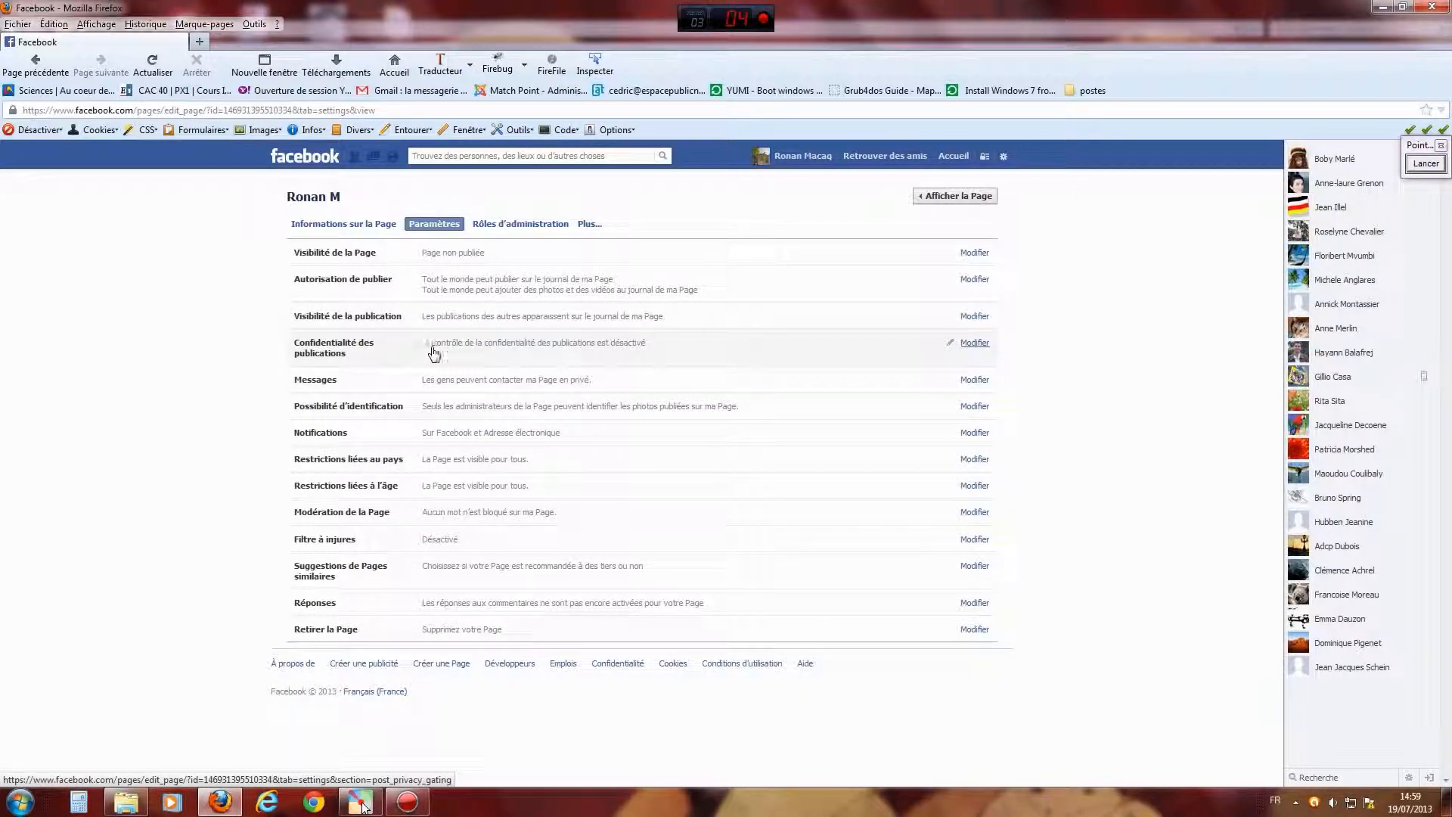
Step: Review the Confidentialité des publications option and its help text, and close the setting without saving
{"action": "left_click", "coordinate": [975, 343]}
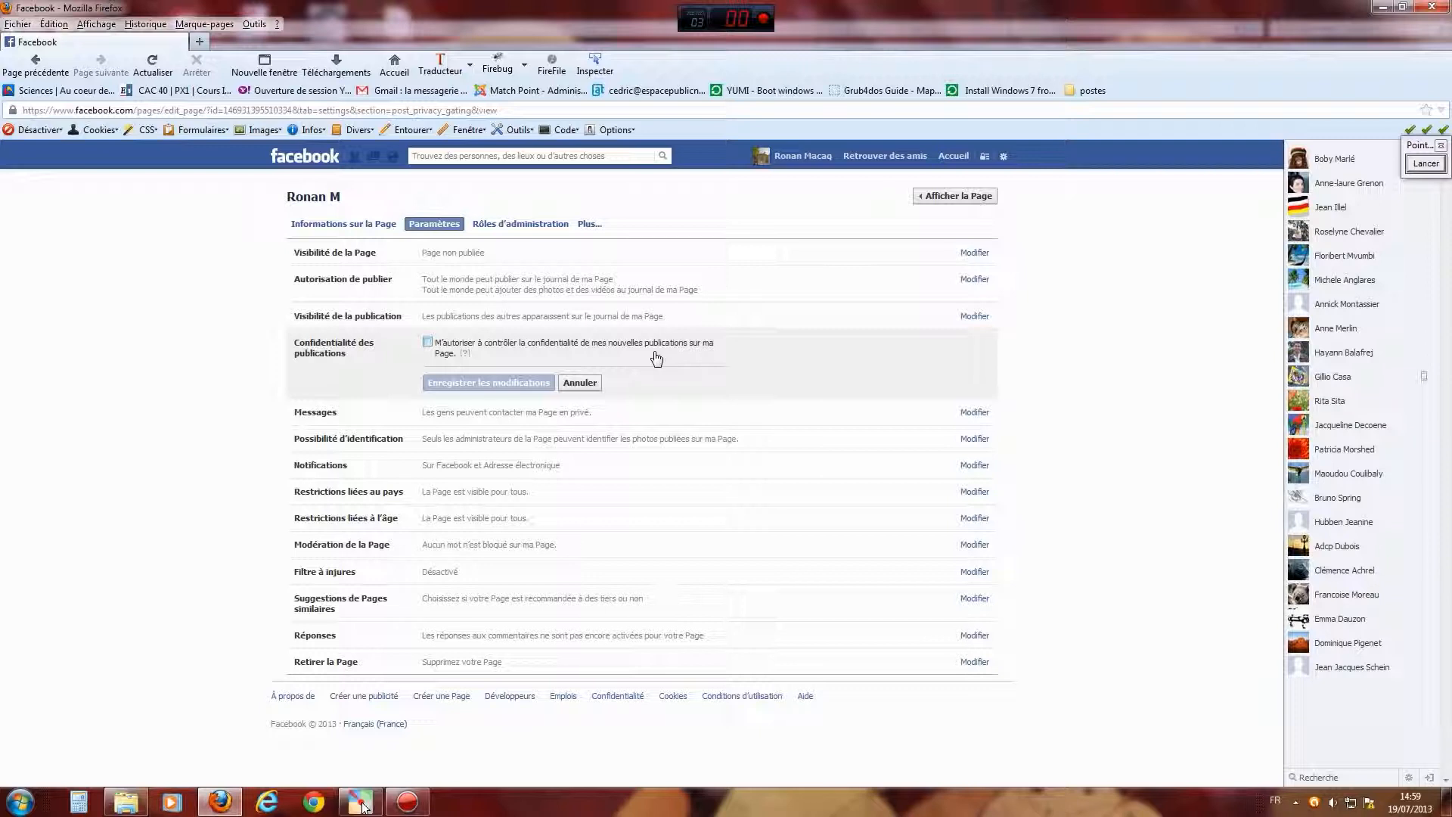
{"action": "left_click", "coordinate": [464, 353]}
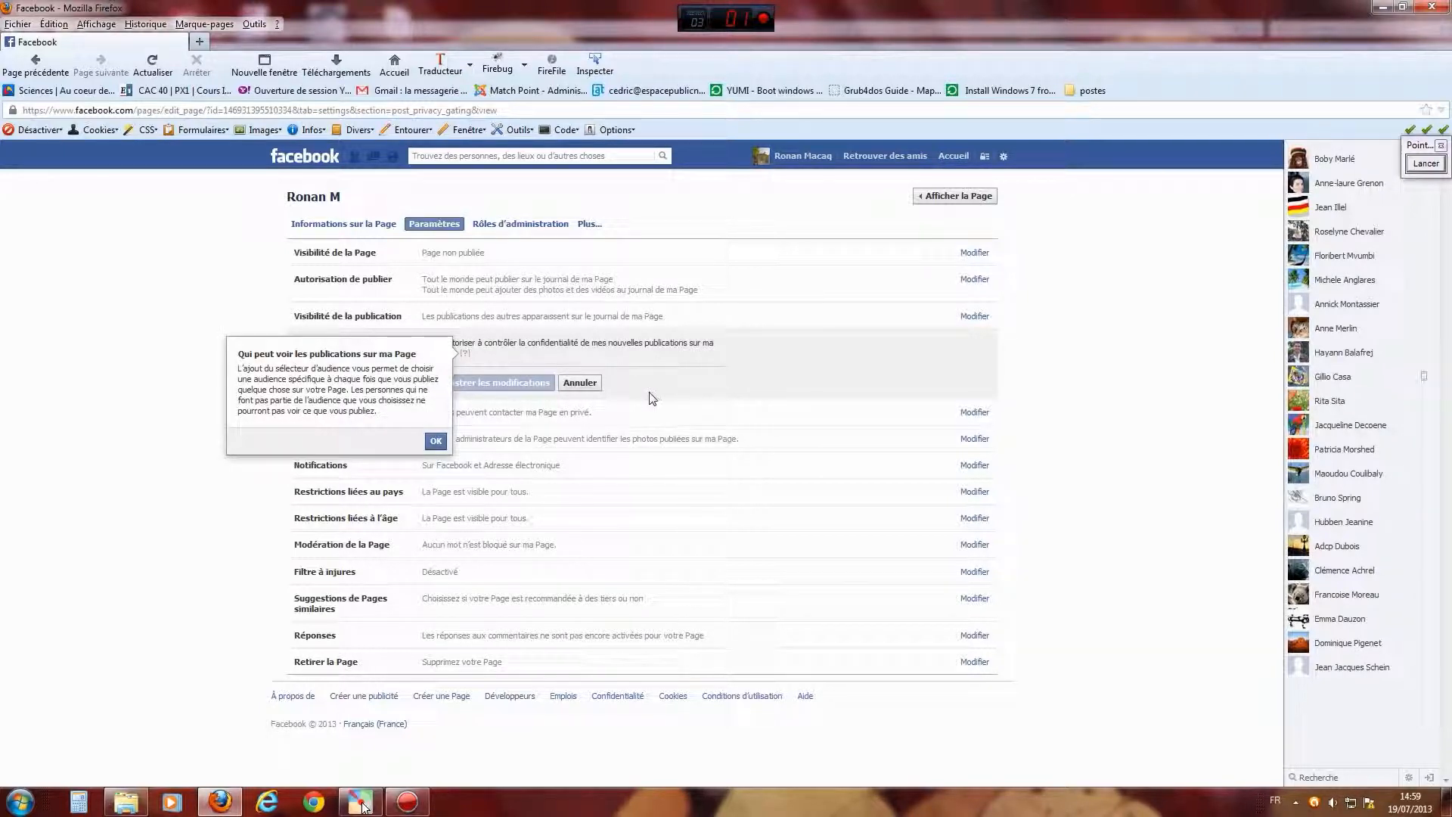
{"action": "left_click", "coordinate": [584, 382]}
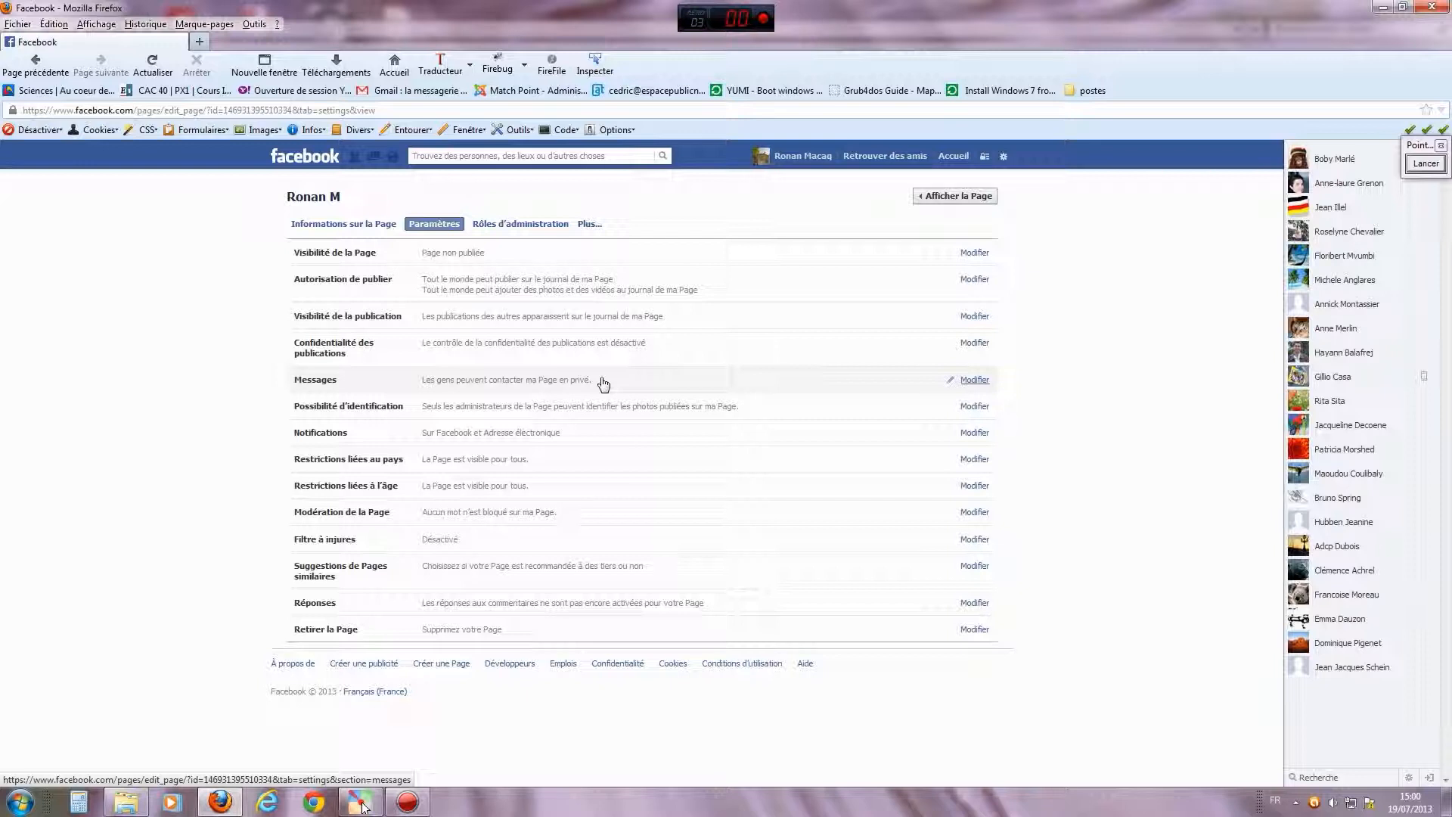
Step: Review the Messages and Possibilité d'identification options, closing each without saving changes
{"action": "left_click", "coordinate": [975, 381]}
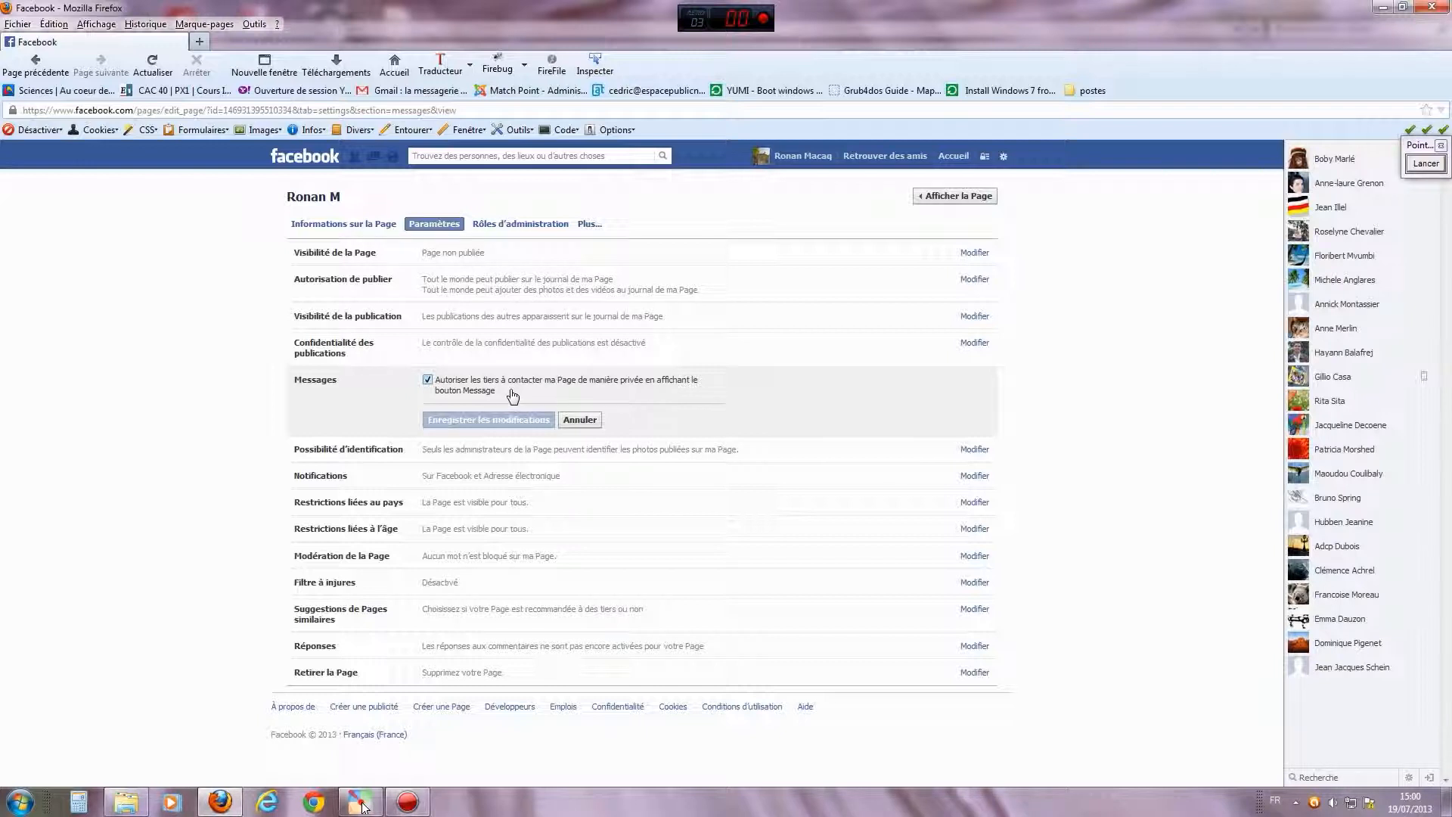
{"action": "left_click", "coordinate": [591, 421]}
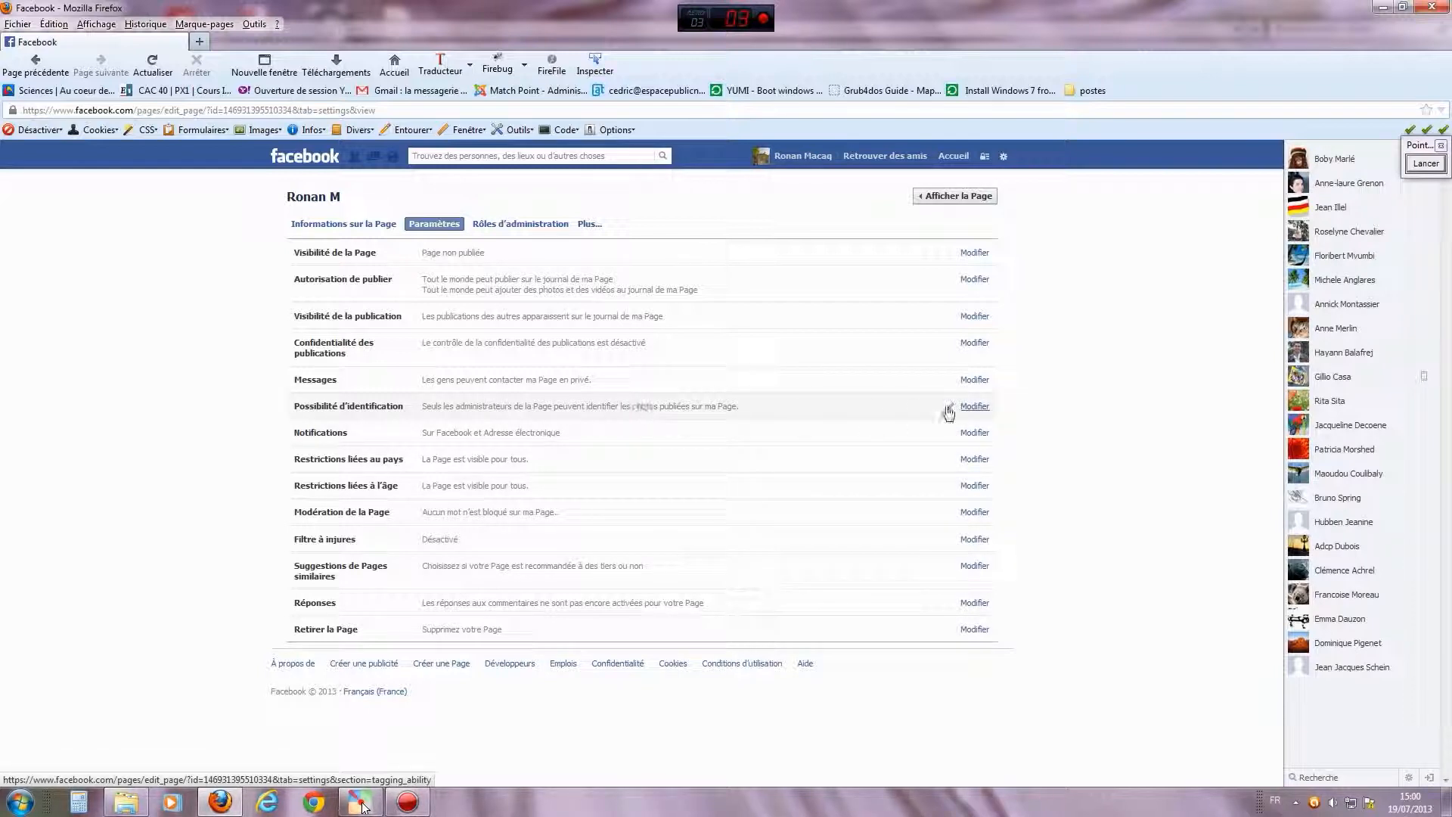
{"action": "left_click", "coordinate": [983, 407]}
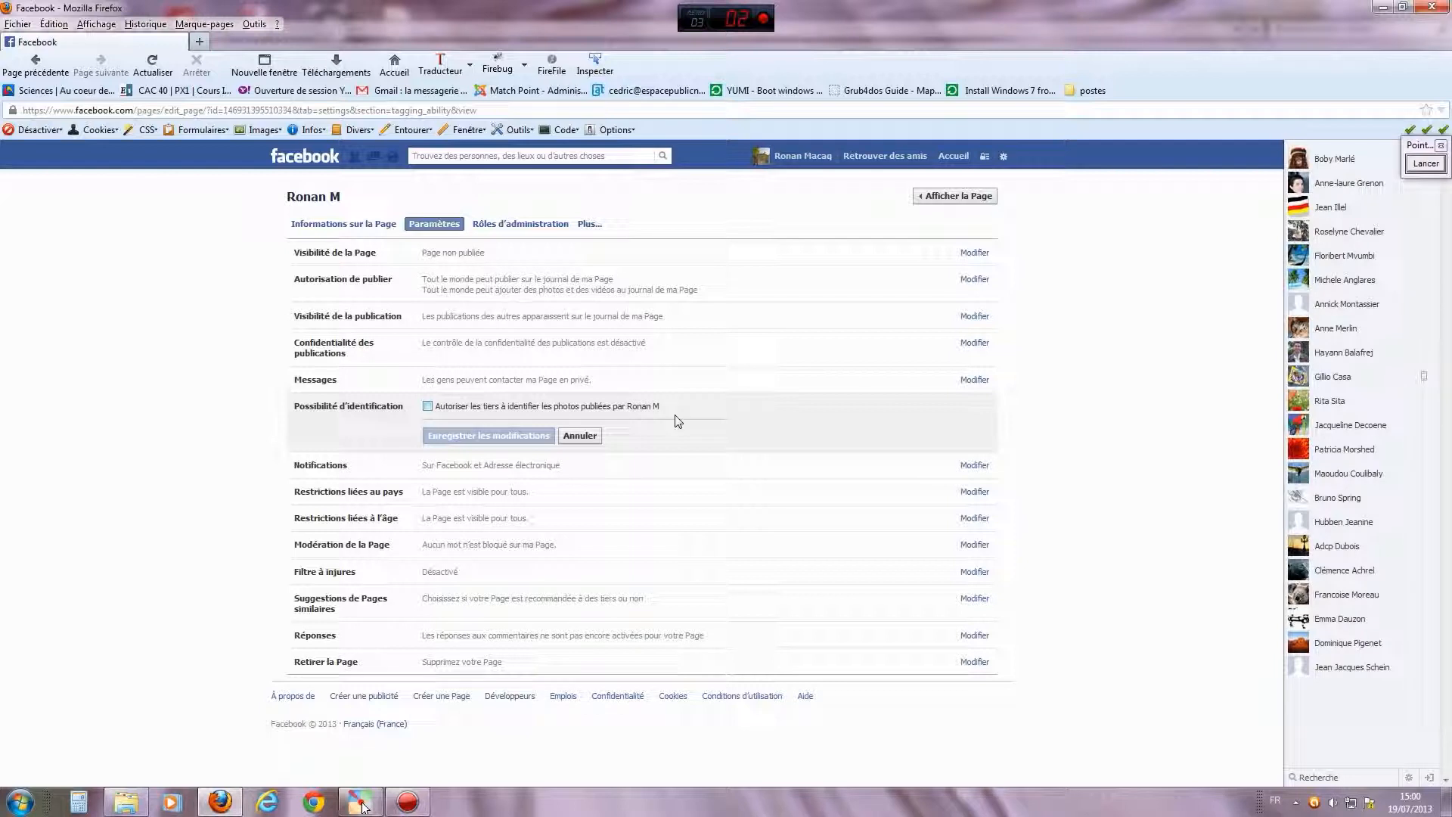
{"action": "left_click", "coordinate": [580, 437]}
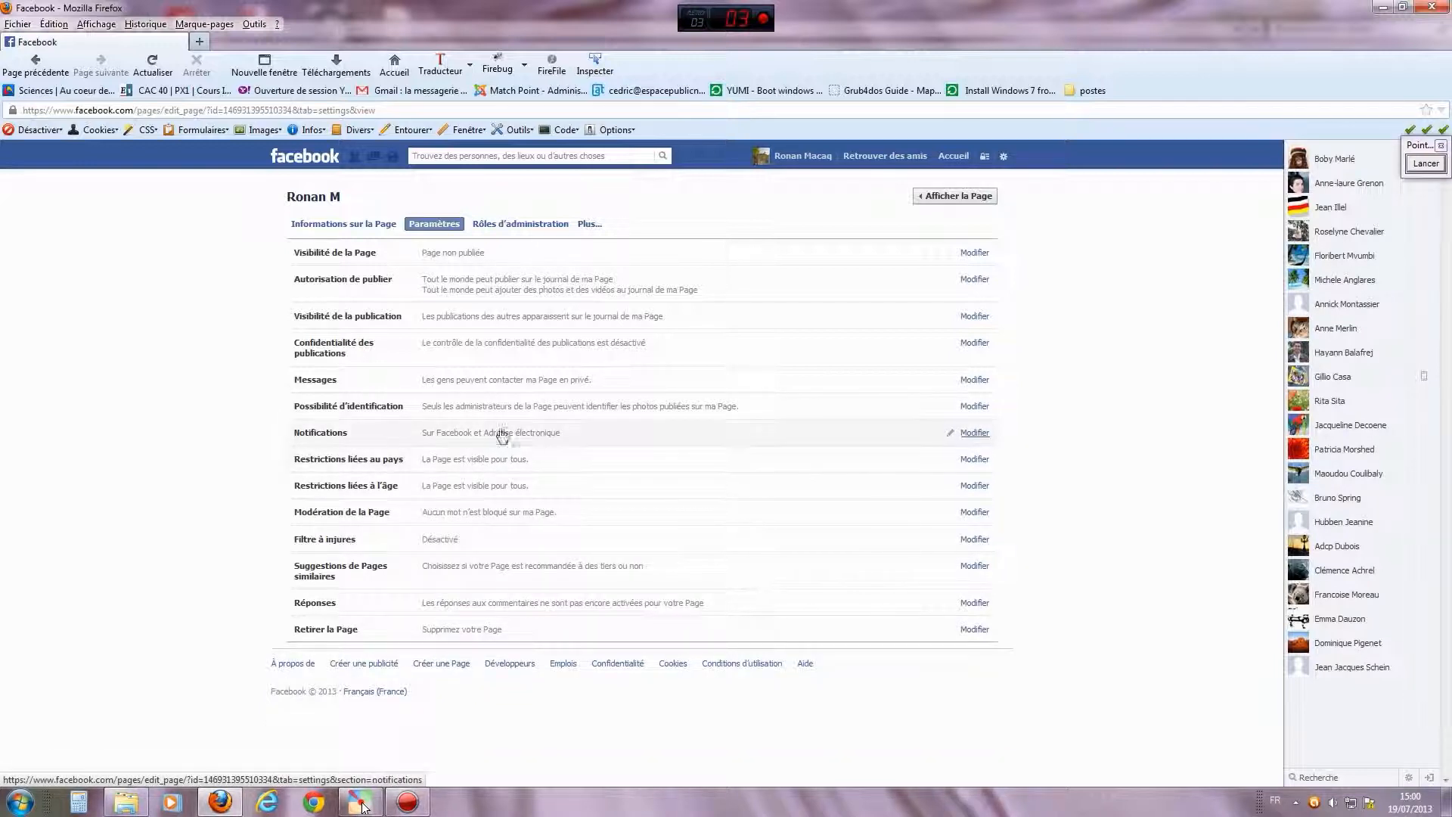
Step: Open the Notifications setting for editing, point a red annotation arrow at the notifications icon in the Facebook header, and erase it
{"action": "left_click", "coordinate": [975, 433]}
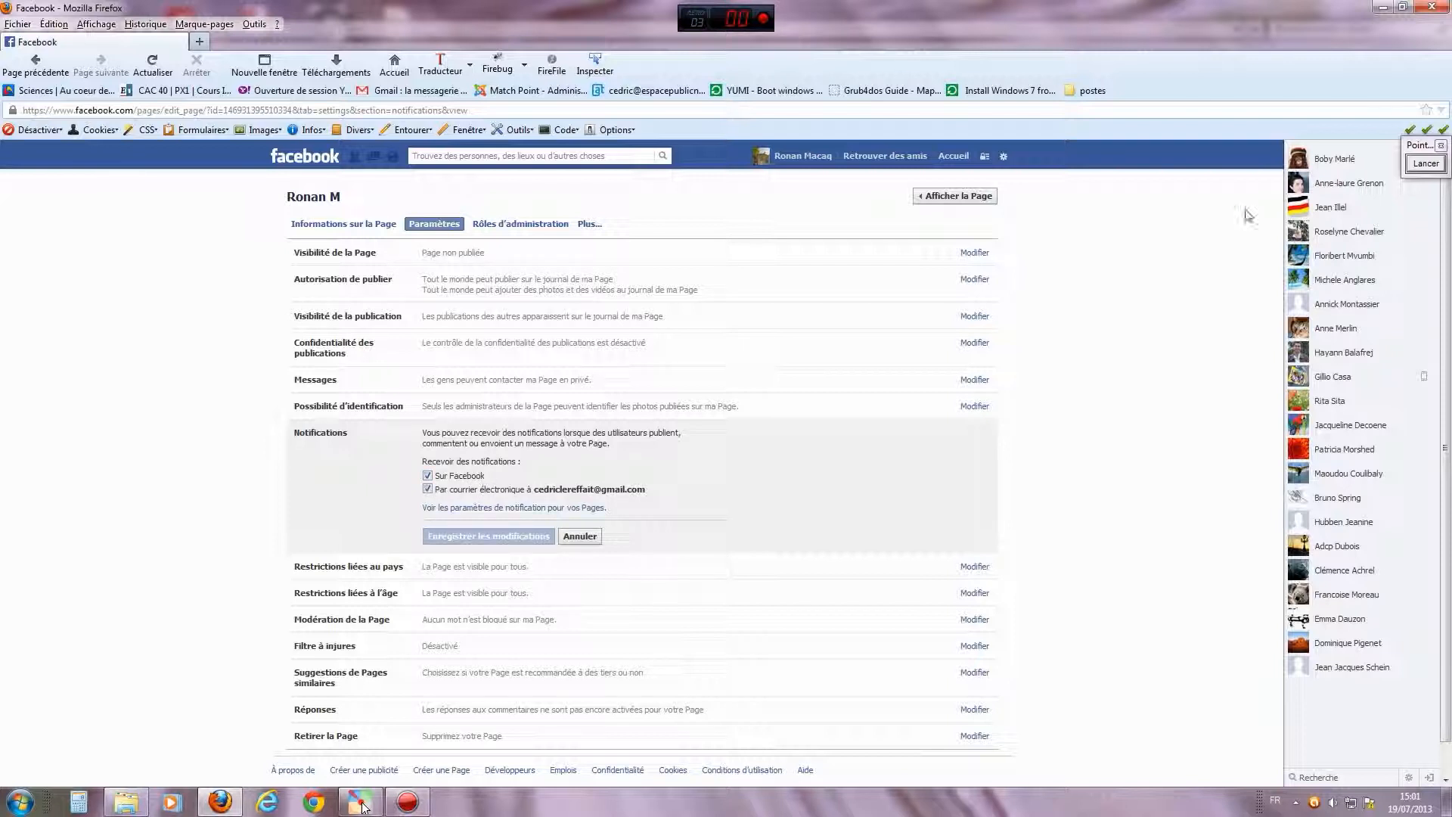
{"action": "left_click", "coordinate": [1426, 163]}
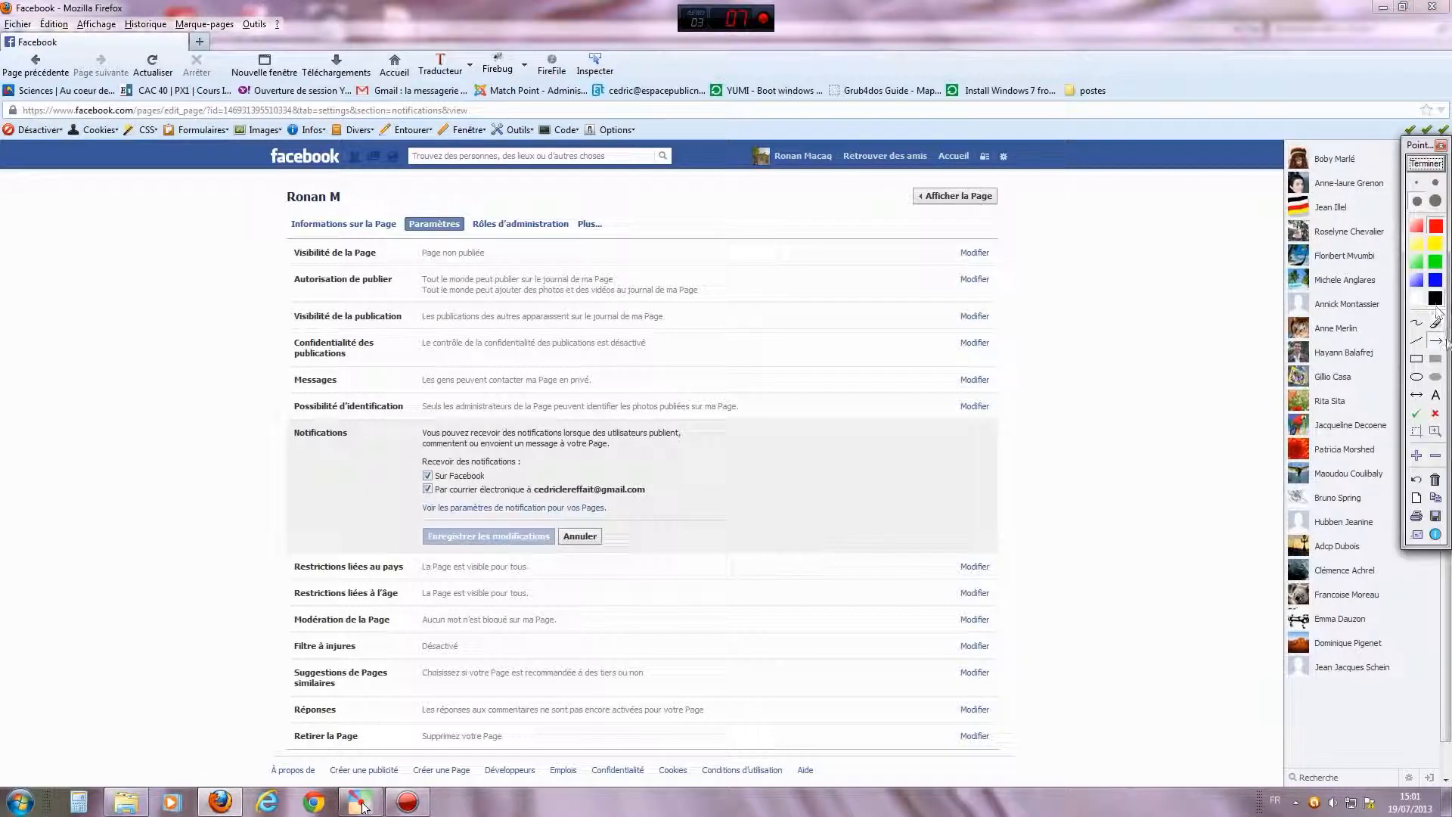
{"action": "left_click_drag", "start_coordinate": [496, 265], "coordinate": [400, 165]}
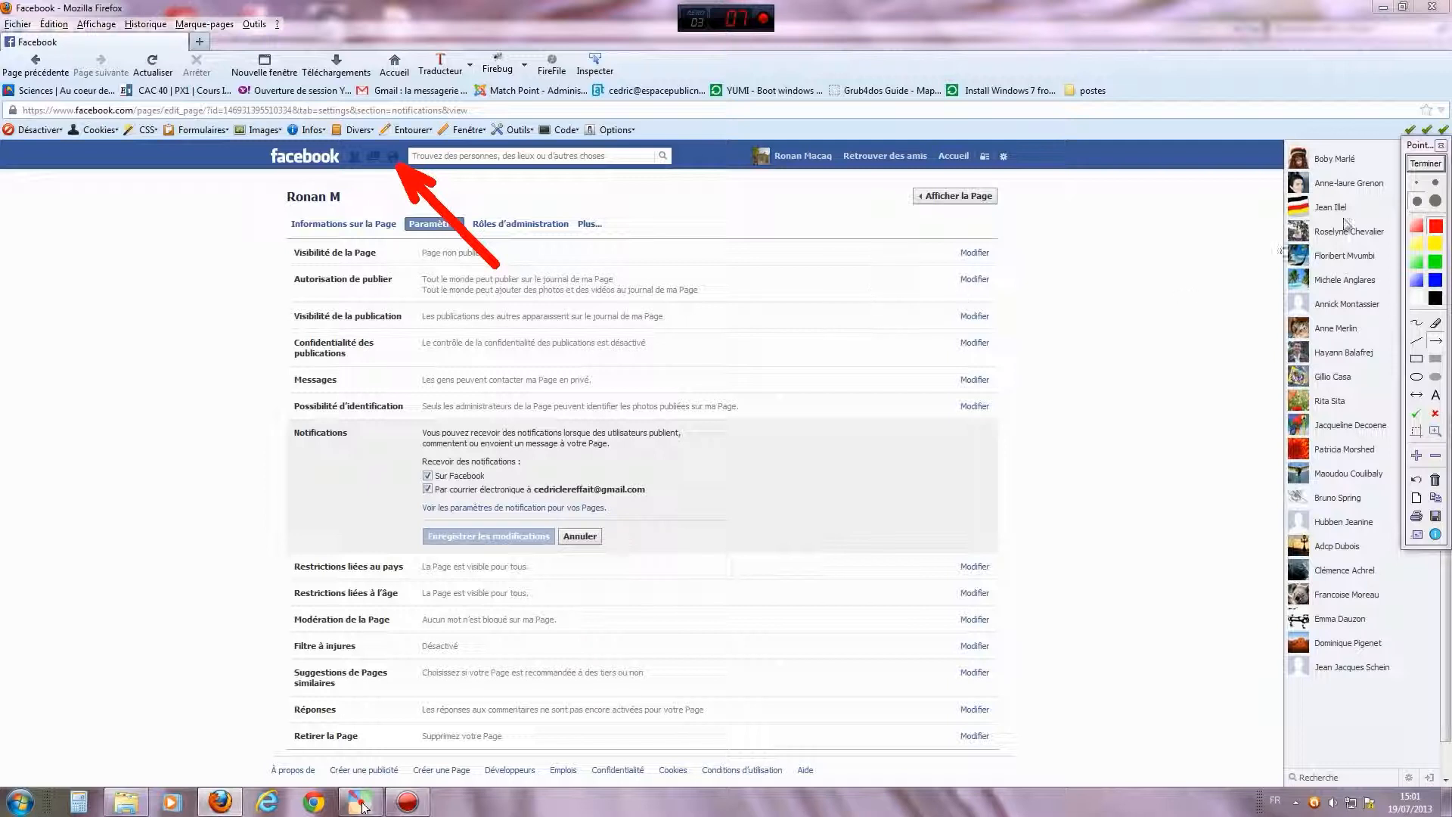
{"action": "left_click", "coordinate": [1435, 481]}
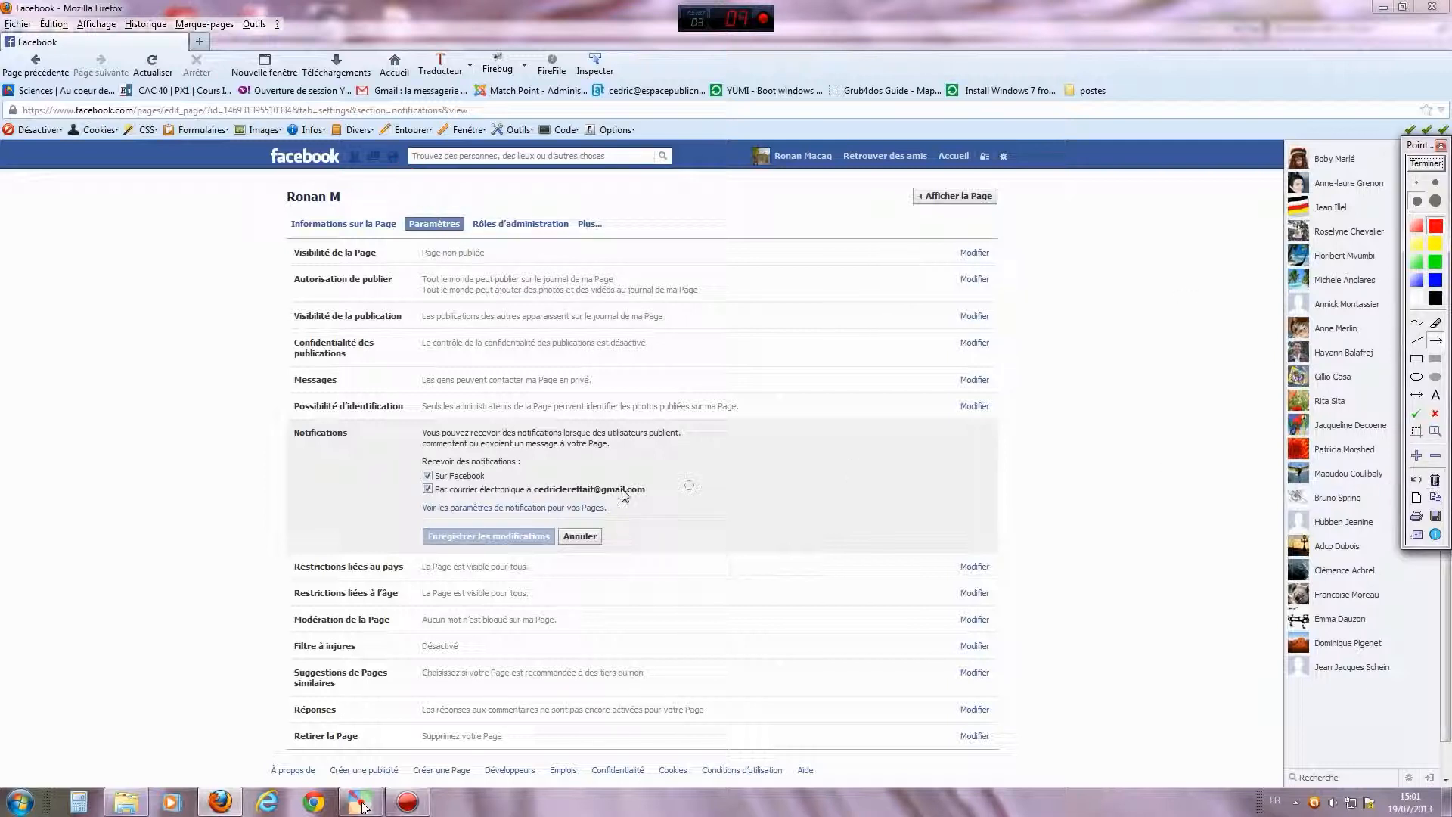
Step: Point a red arrow at the e-mail notification option, erase it, end the annotation, and cancel editing Notifications
{"action": "left_click_drag", "start_coordinate": [816, 489], "coordinate": [655, 492]}
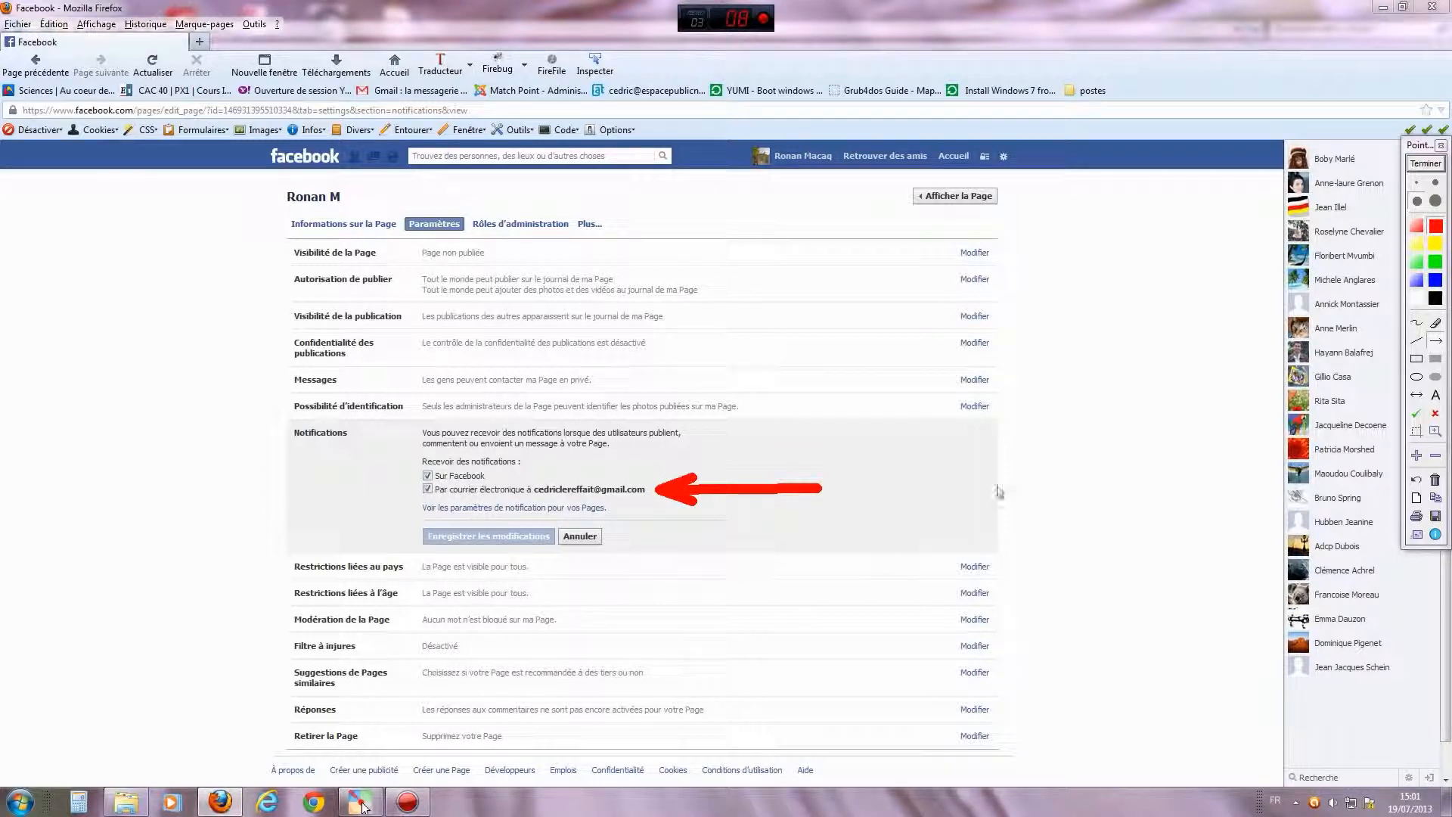
{"action": "left_click", "coordinate": [1434, 482]}
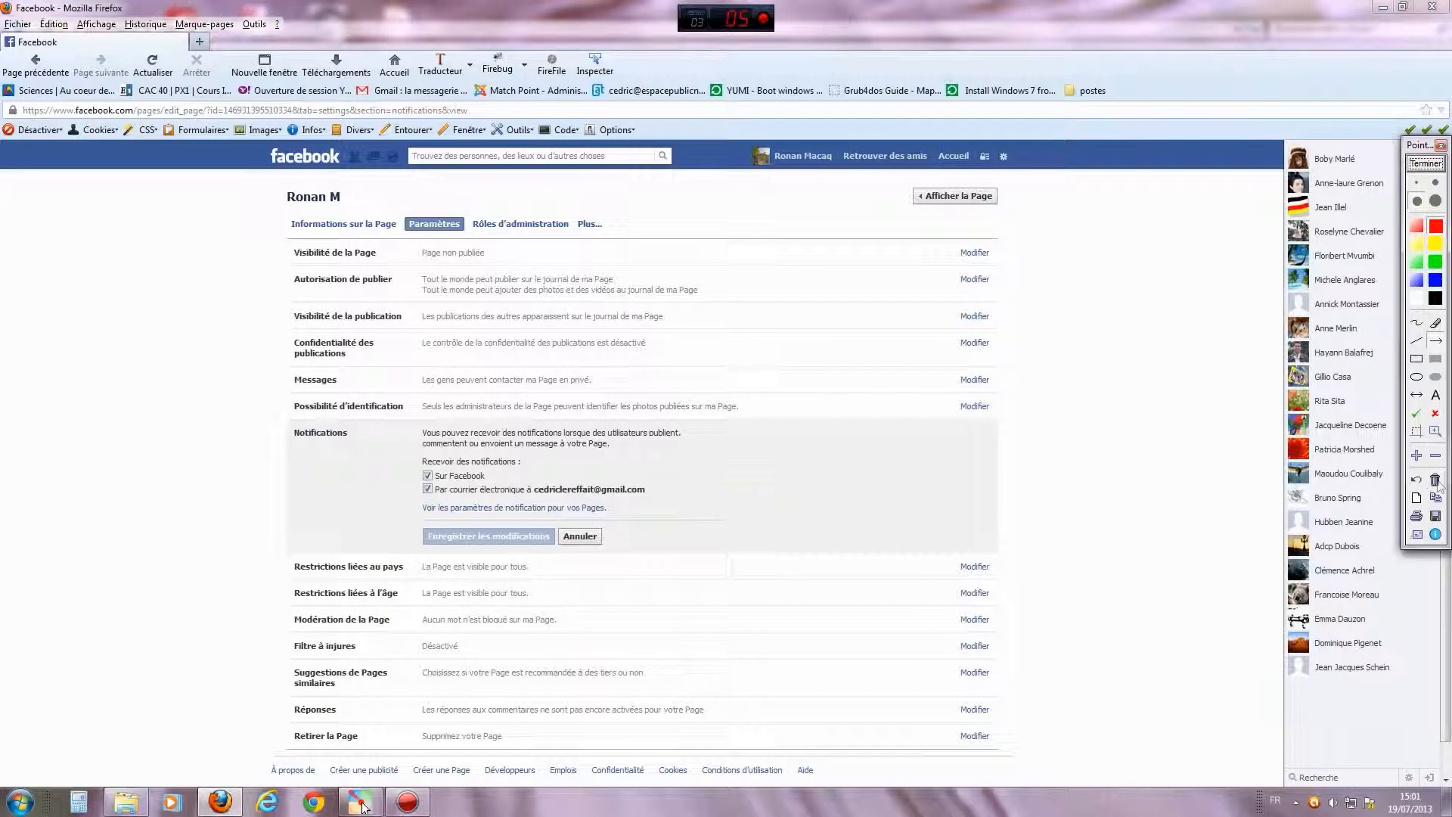
{"action": "left_click", "coordinate": [1426, 163]}
{"action": "left_click", "coordinate": [580, 536]}
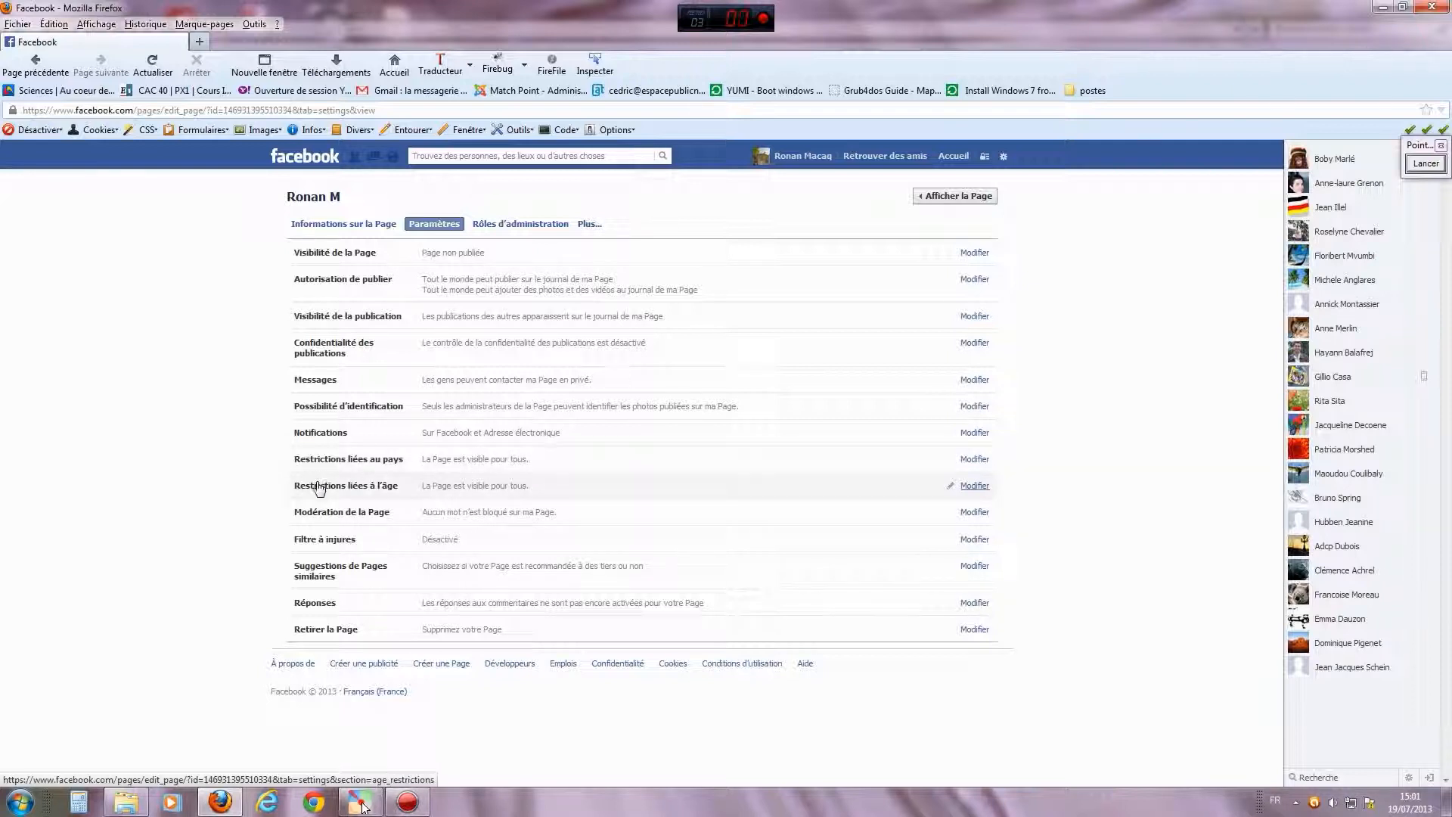
Step: Try Personnes âgées de 18 ans ou plus under Restrictions liées à l'âge, reset the selection, and cancel the edit
{"action": "left_click", "coordinate": [979, 489]}
{"action": "left_click", "coordinate": [590, 486]}
{"action": "left_click", "coordinate": [568, 489]}
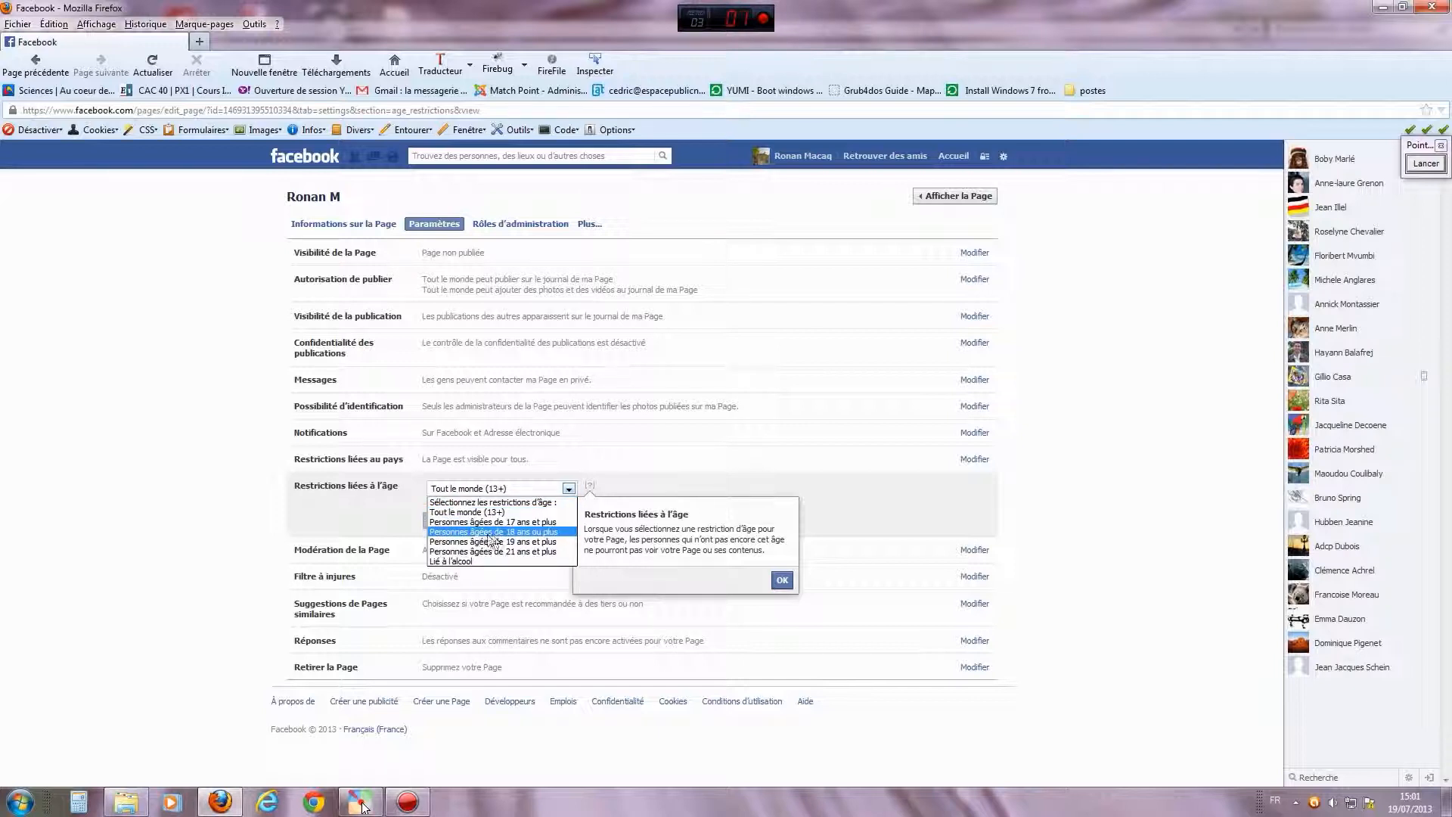
{"action": "left_click", "coordinate": [523, 533]}
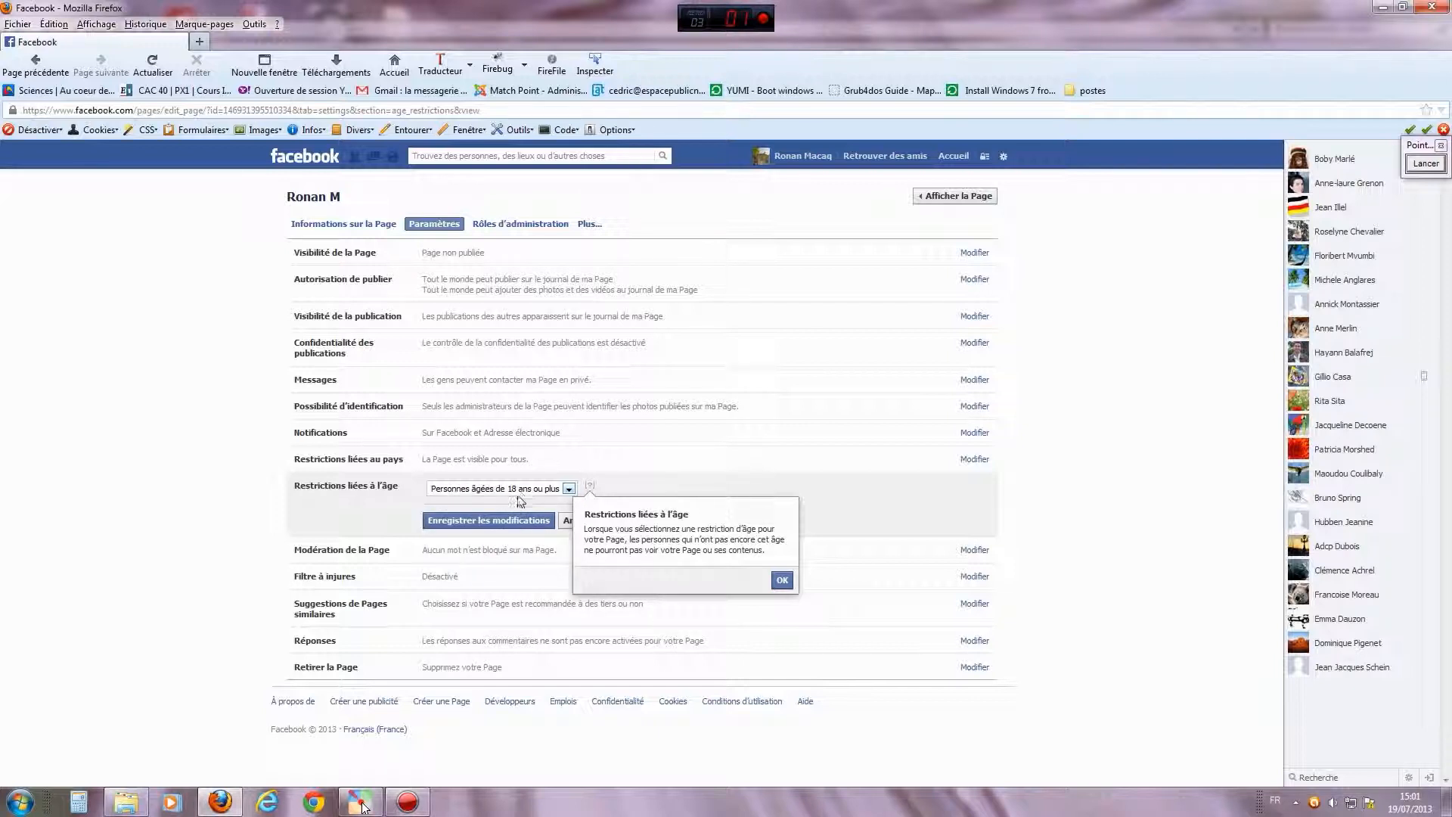
{"action": "left_click", "coordinate": [568, 490]}
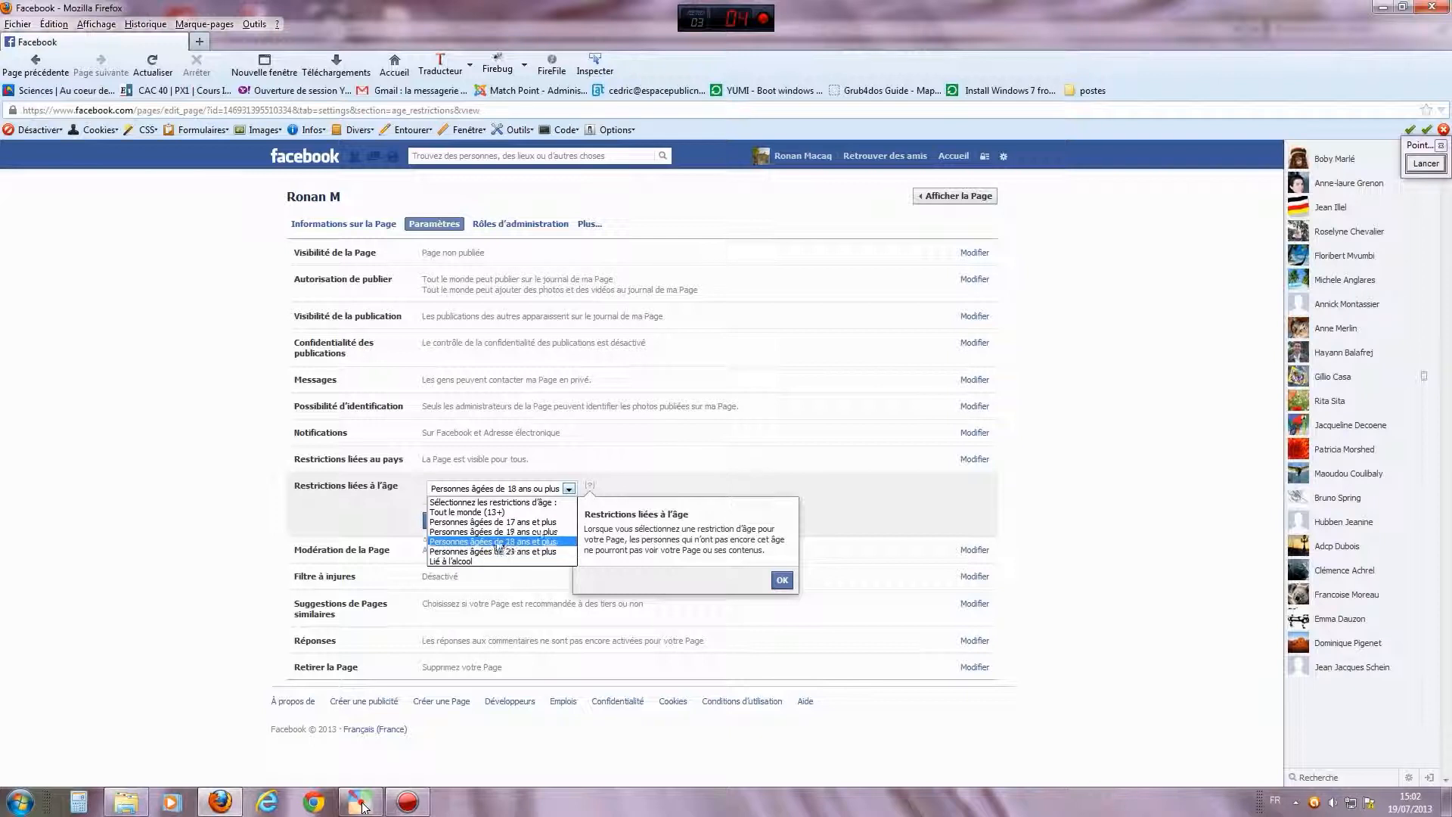
{"action": "left_click", "coordinate": [508, 503]}
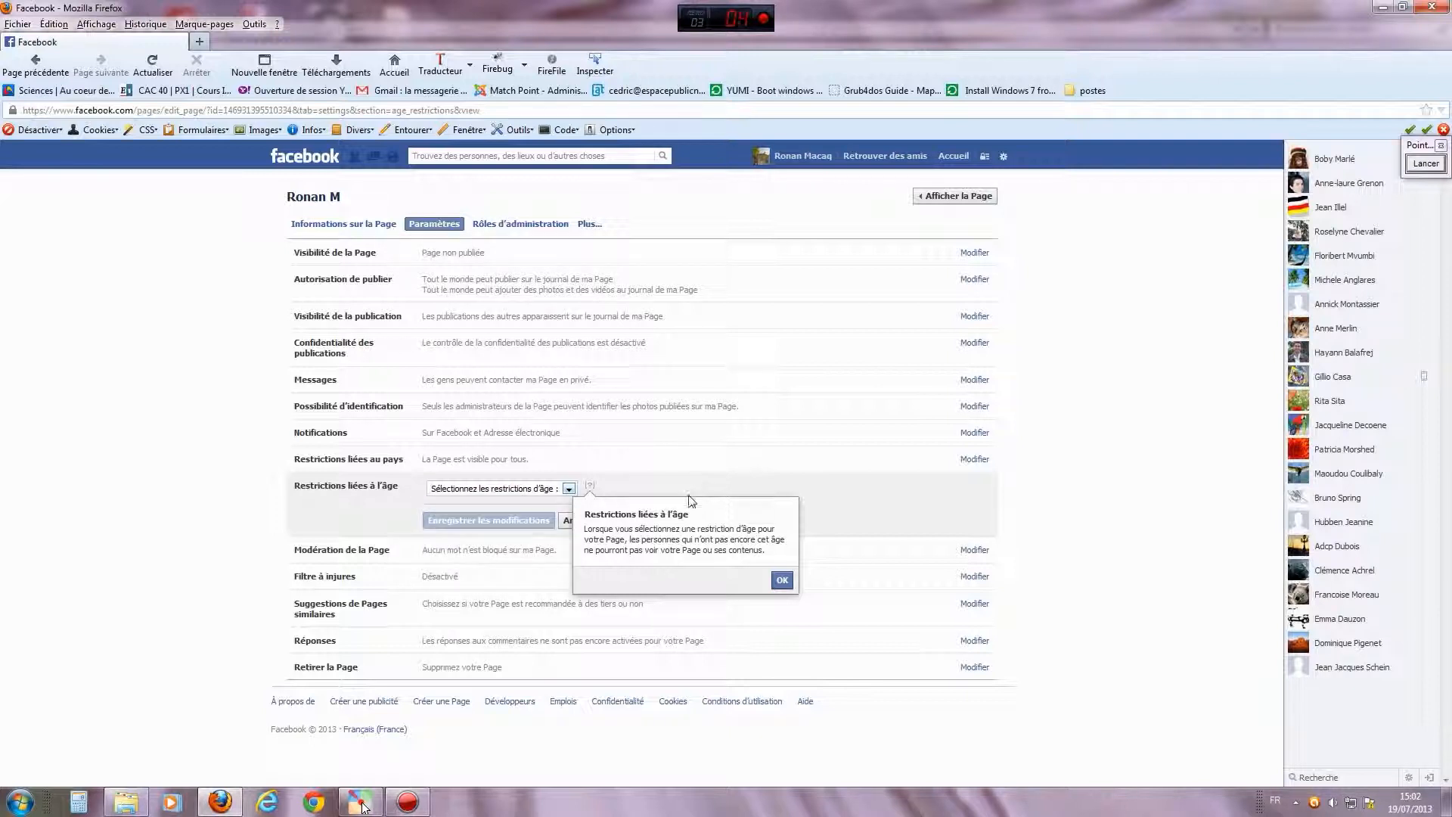
{"action": "left_click", "coordinate": [782, 580]}
{"action": "left_click", "coordinate": [578, 520]}
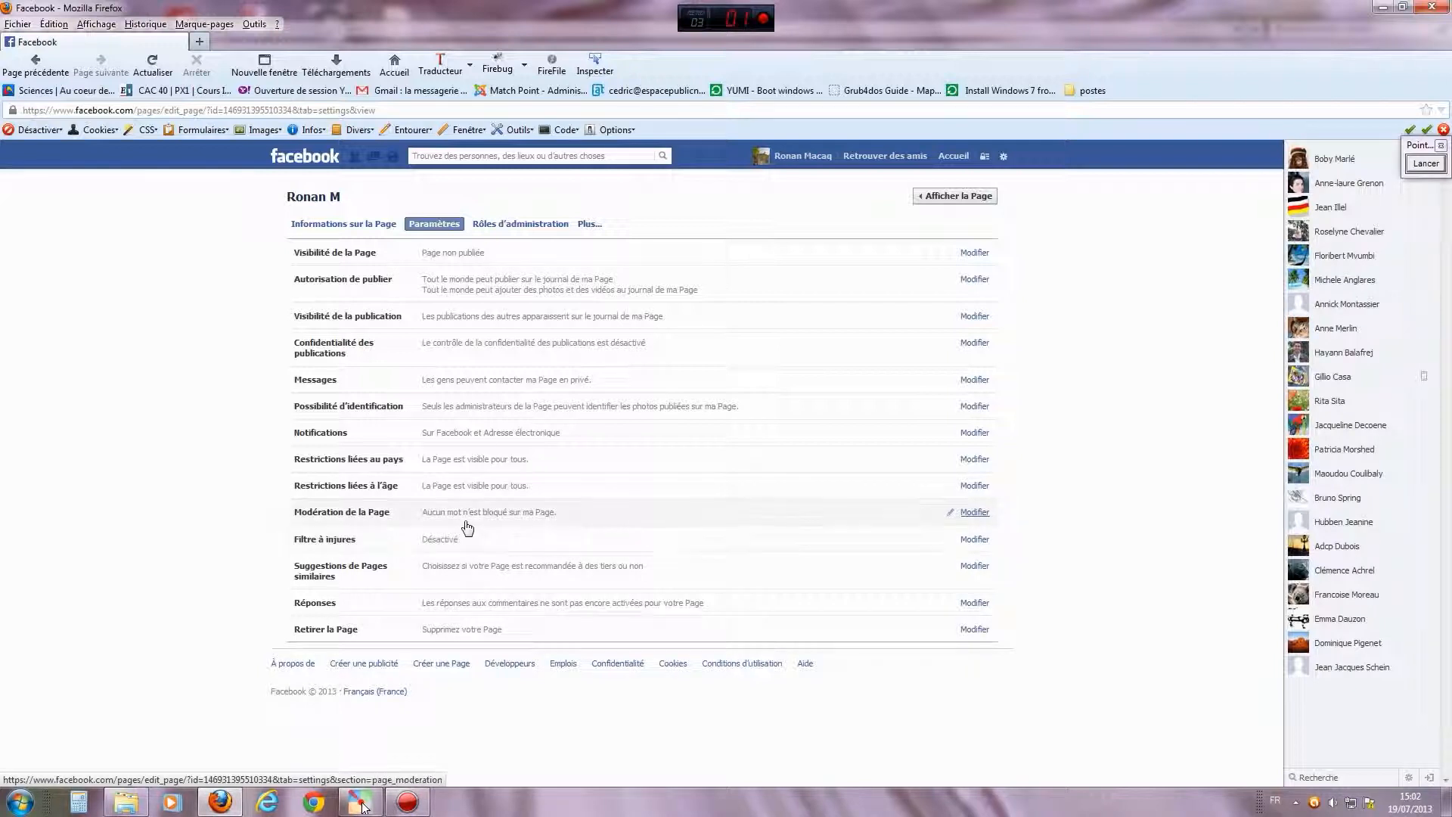
Step: Review the Modération de la Page word-blocking field and the Réponses option, closing each without saving
{"action": "left_click", "coordinate": [974, 512]}
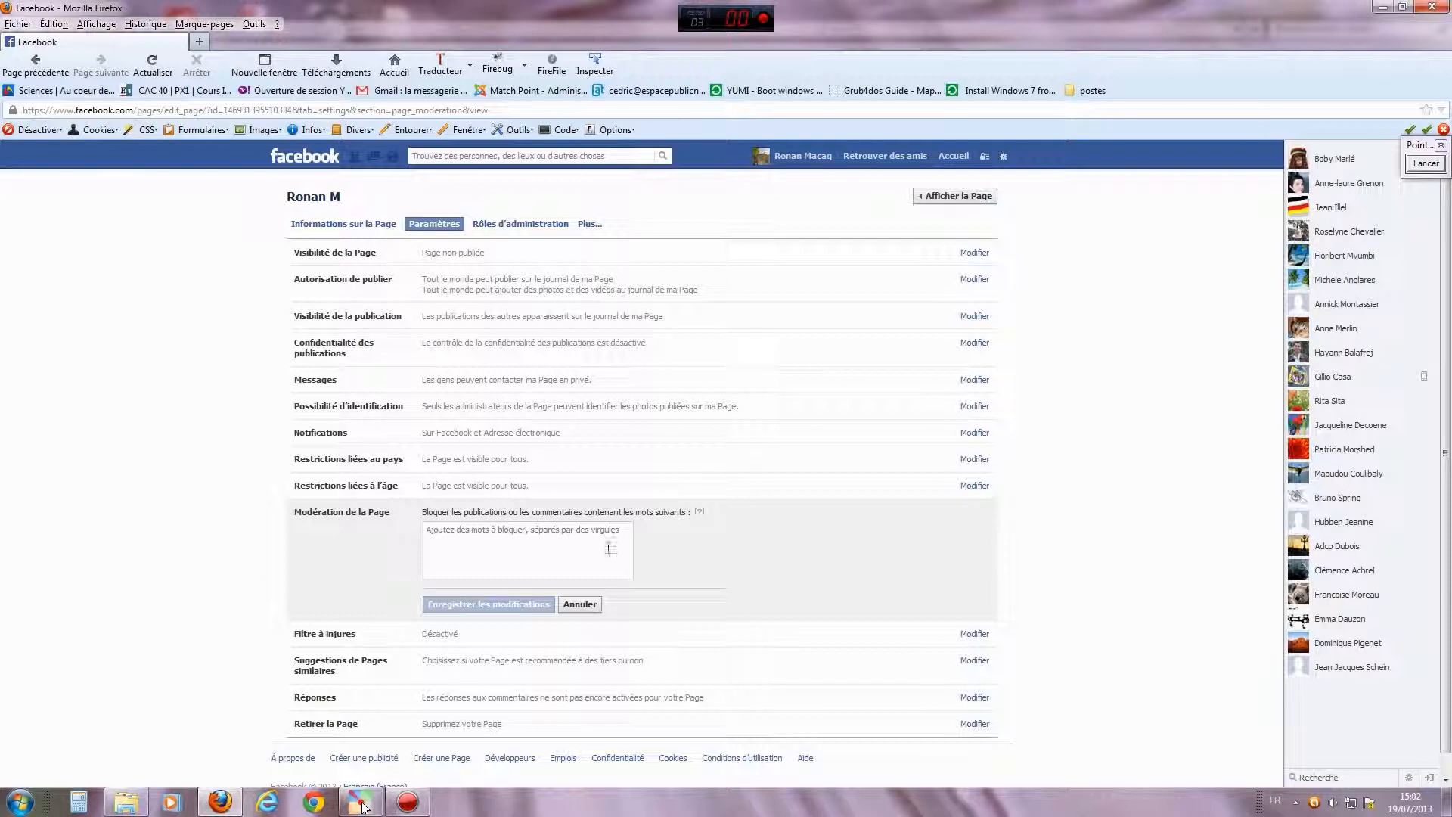
{"action": "left_click", "coordinate": [583, 606]}
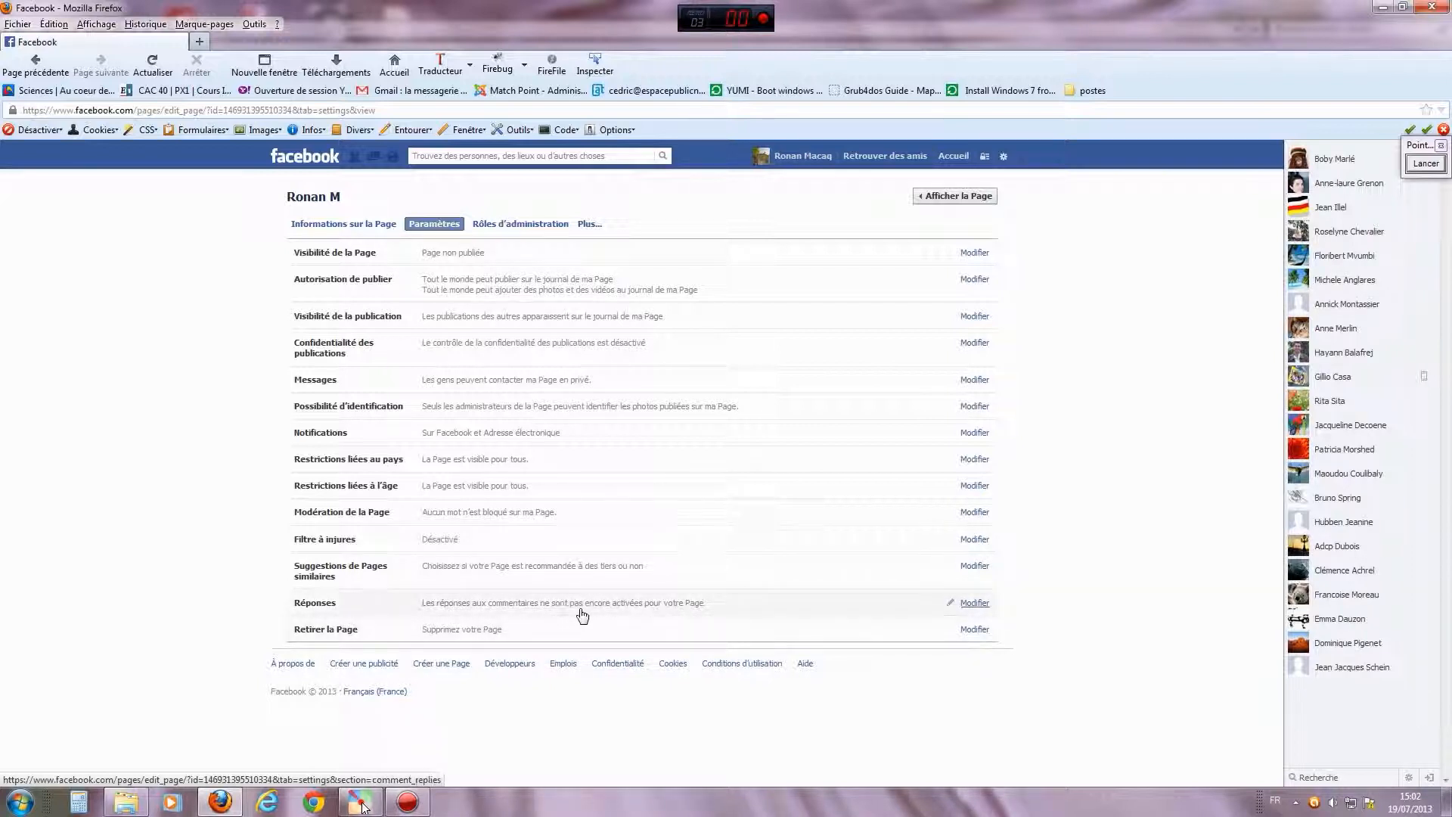
{"action": "left_click", "coordinate": [975, 603]}
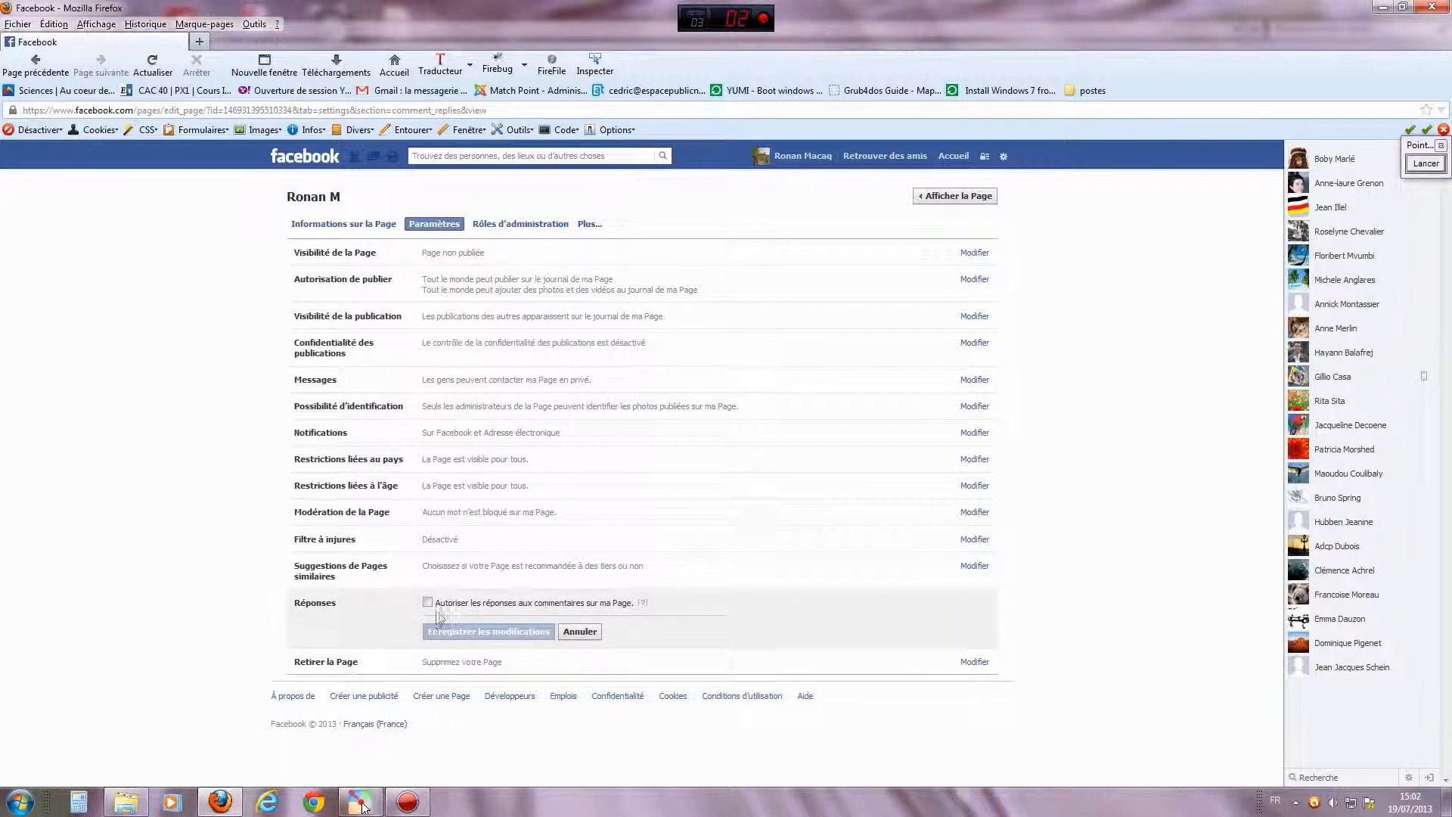
{"action": "left_click", "coordinate": [594, 632]}
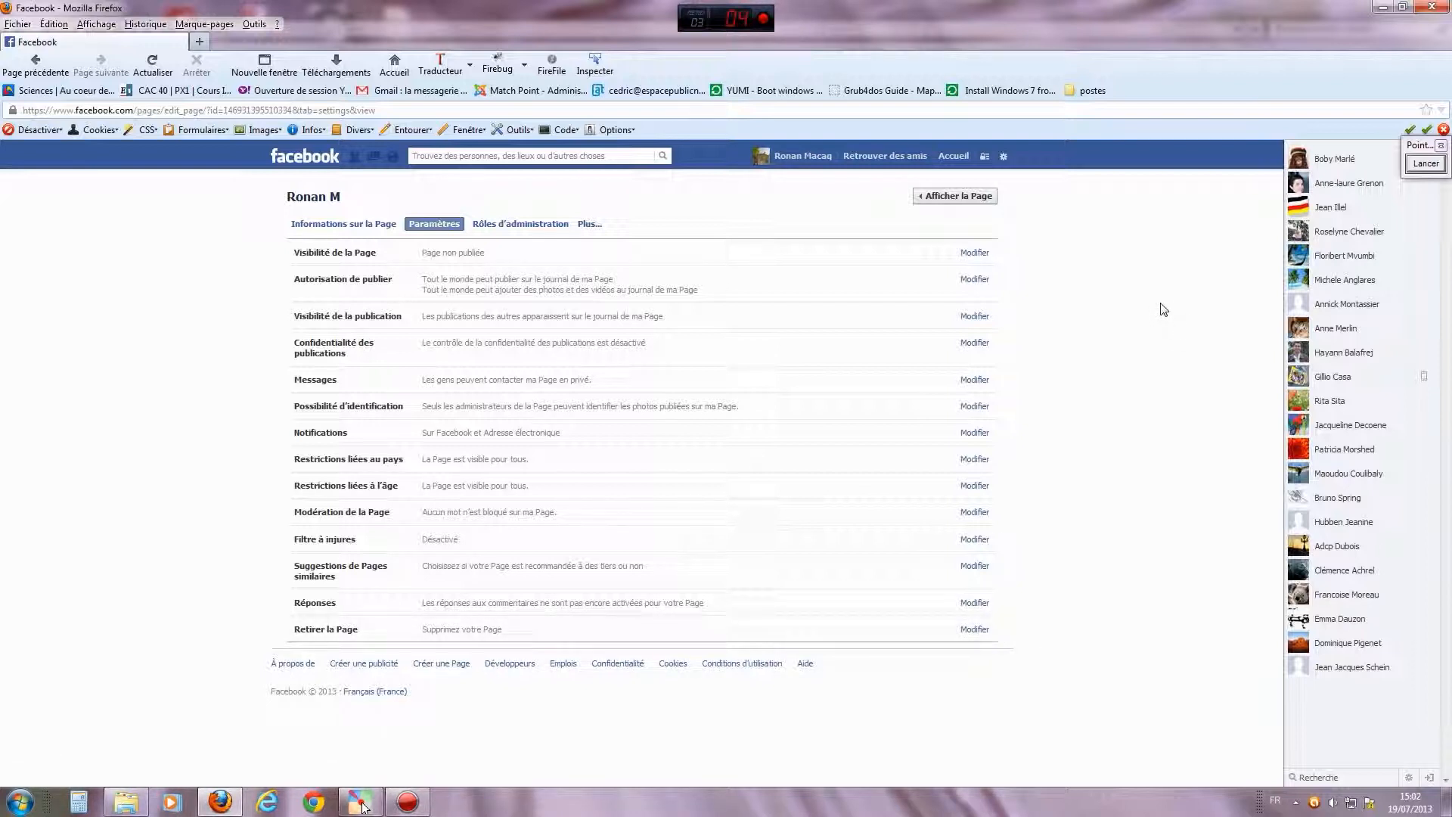
Step: Point a red annotation arrow up at Rôles d'administration, erase it, and end the annotation
{"action": "left_click", "coordinate": [1426, 163]}
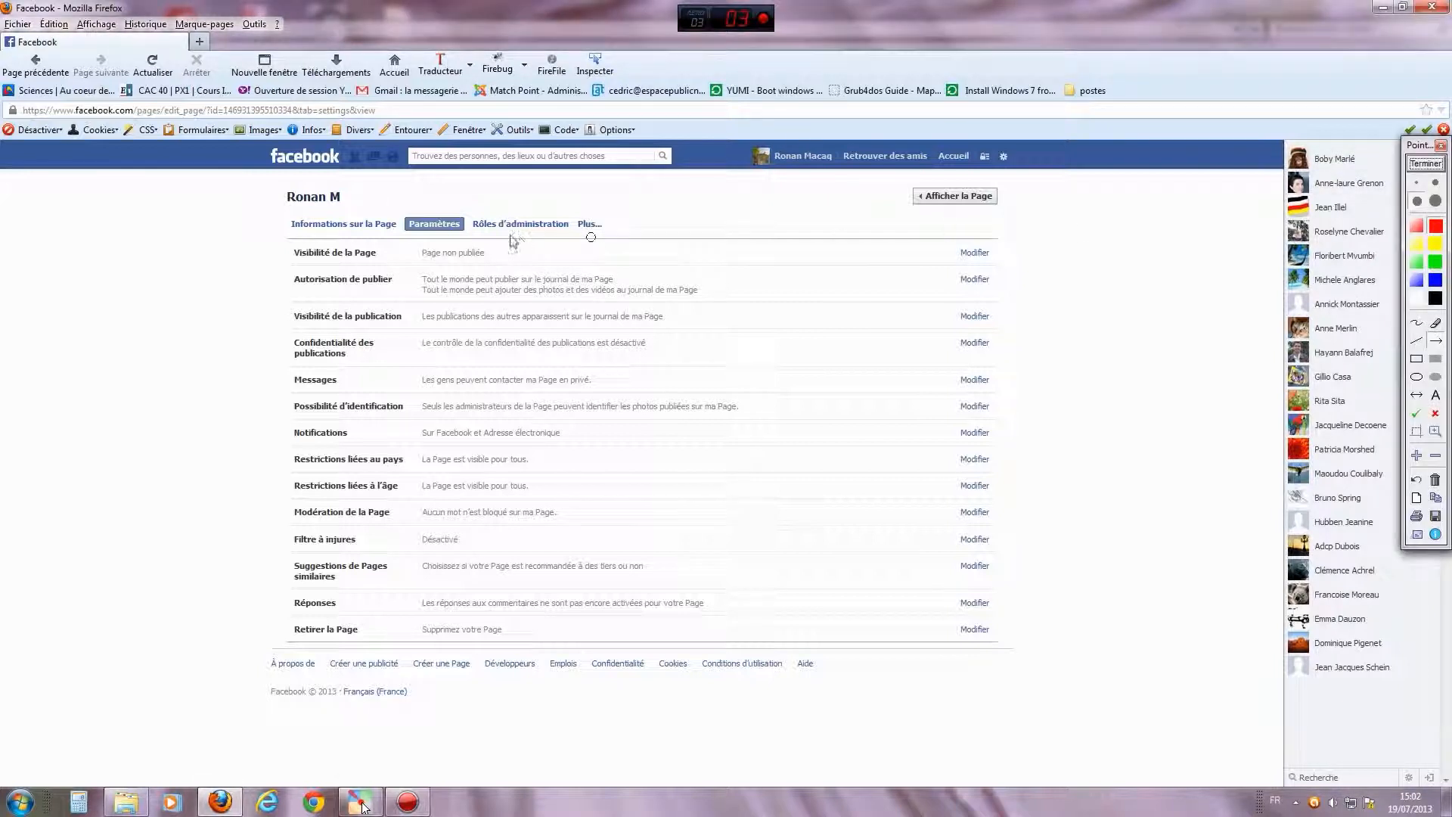
{"action": "left_click_drag", "start_coordinate": [553, 360], "coordinate": [533, 236]}
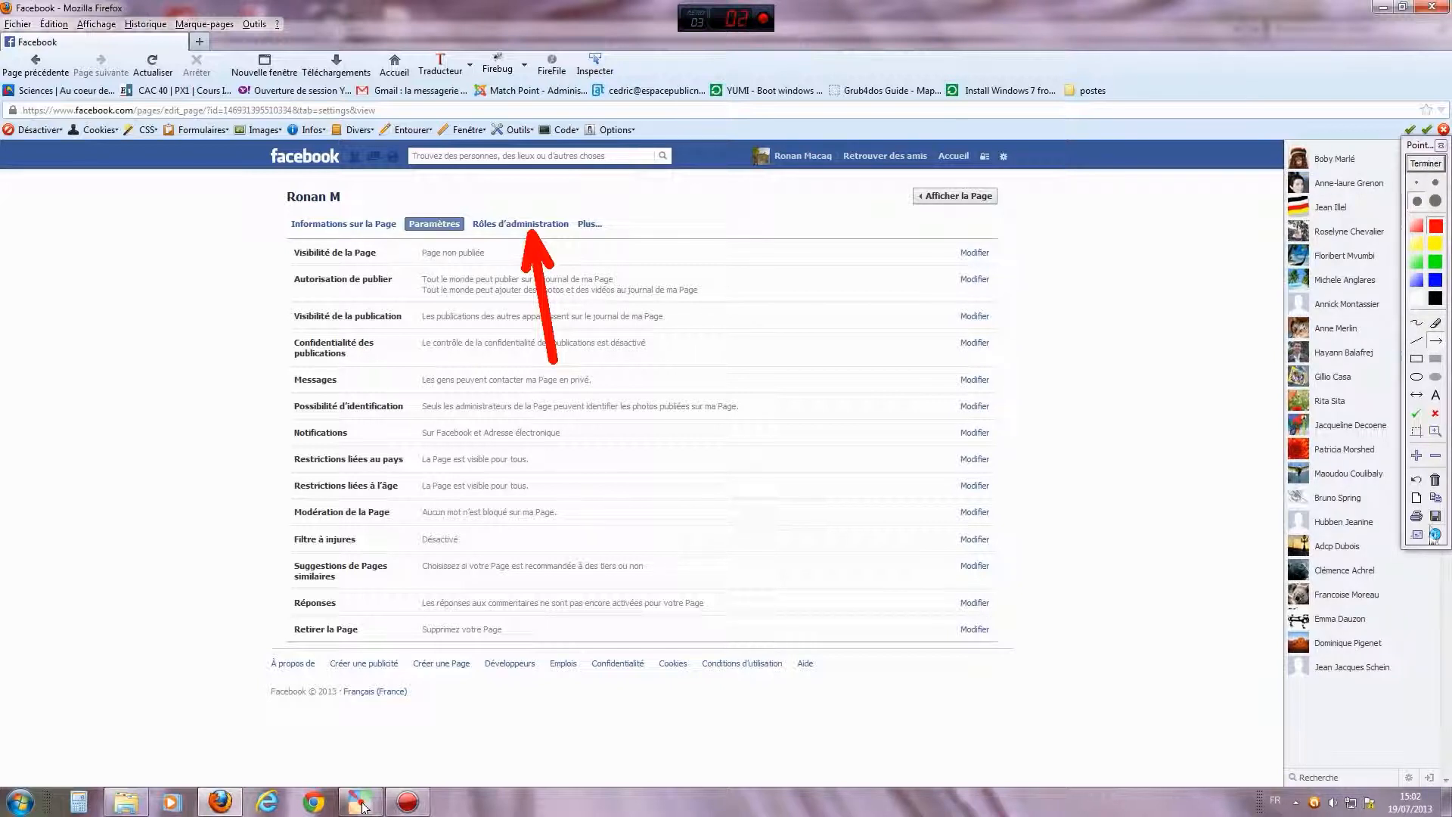
{"action": "left_click", "coordinate": [1431, 165]}
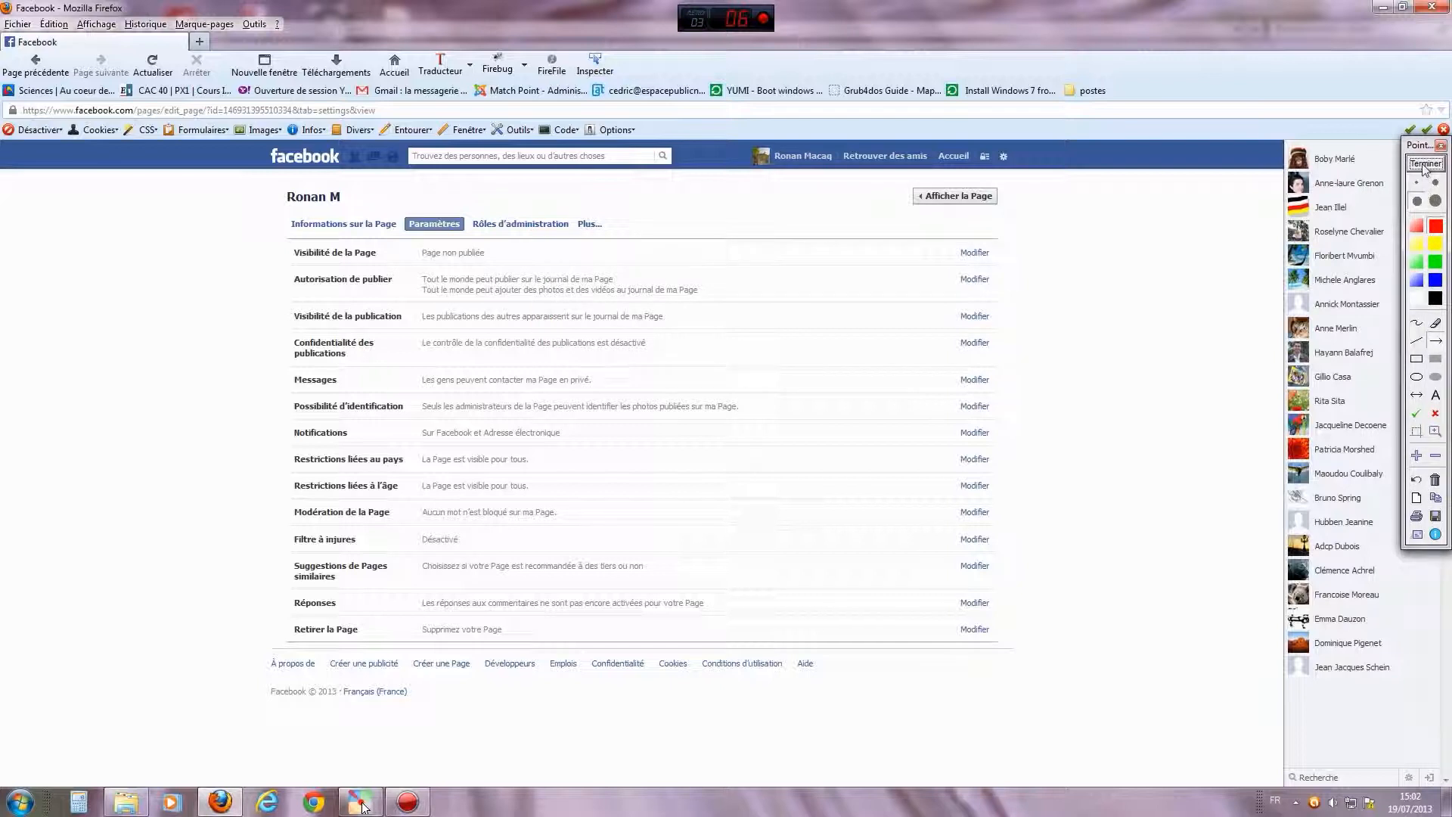
Step: Open Rôles d'administration and fill a new administrator entry with a friend's name from the suggestions, keeping the Gestionnaire role
{"action": "left_click", "coordinate": [517, 224]}
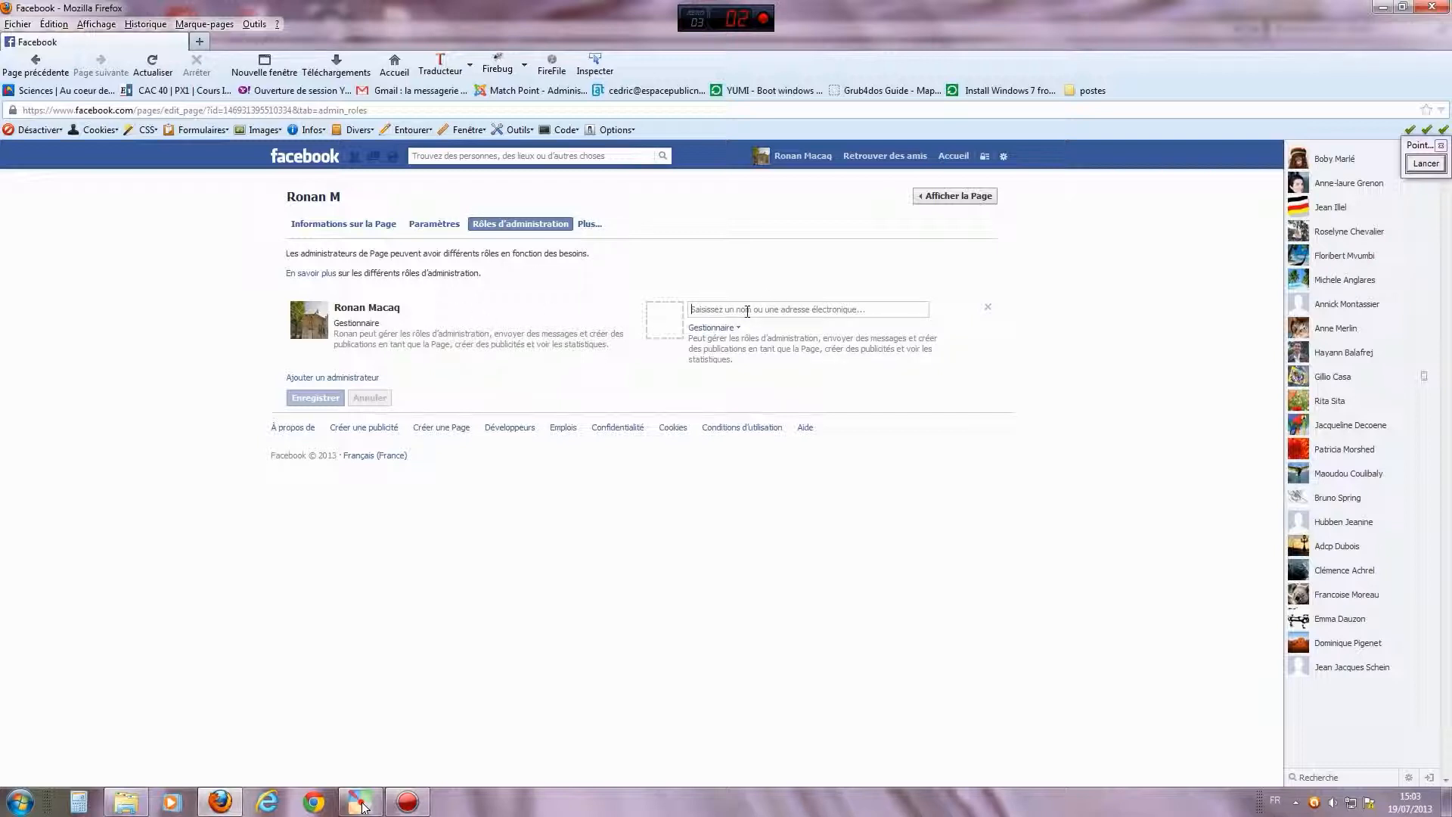
{"action": "type", "text": "r"}
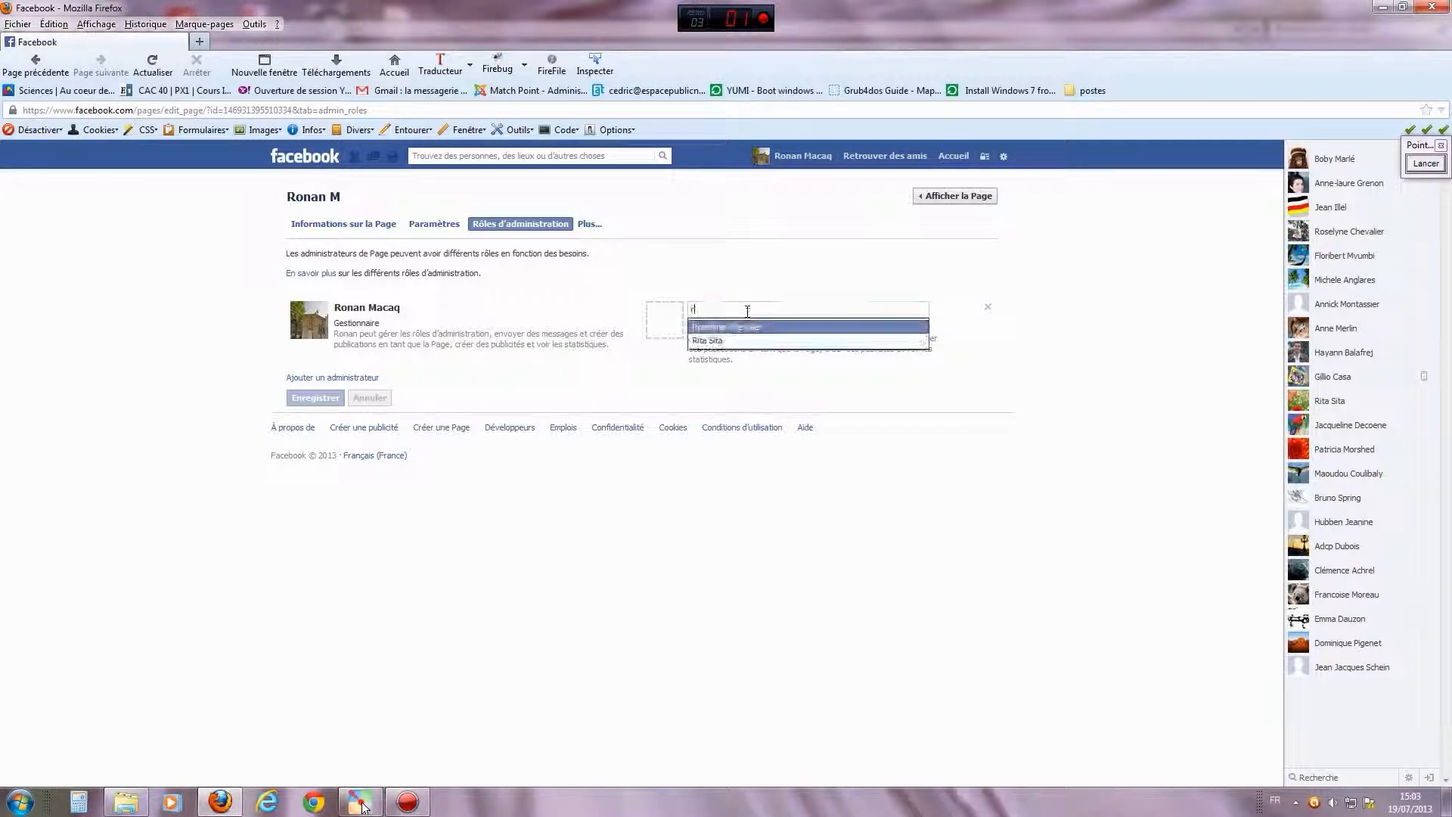
{"action": "left_click", "coordinate": [746, 331]}
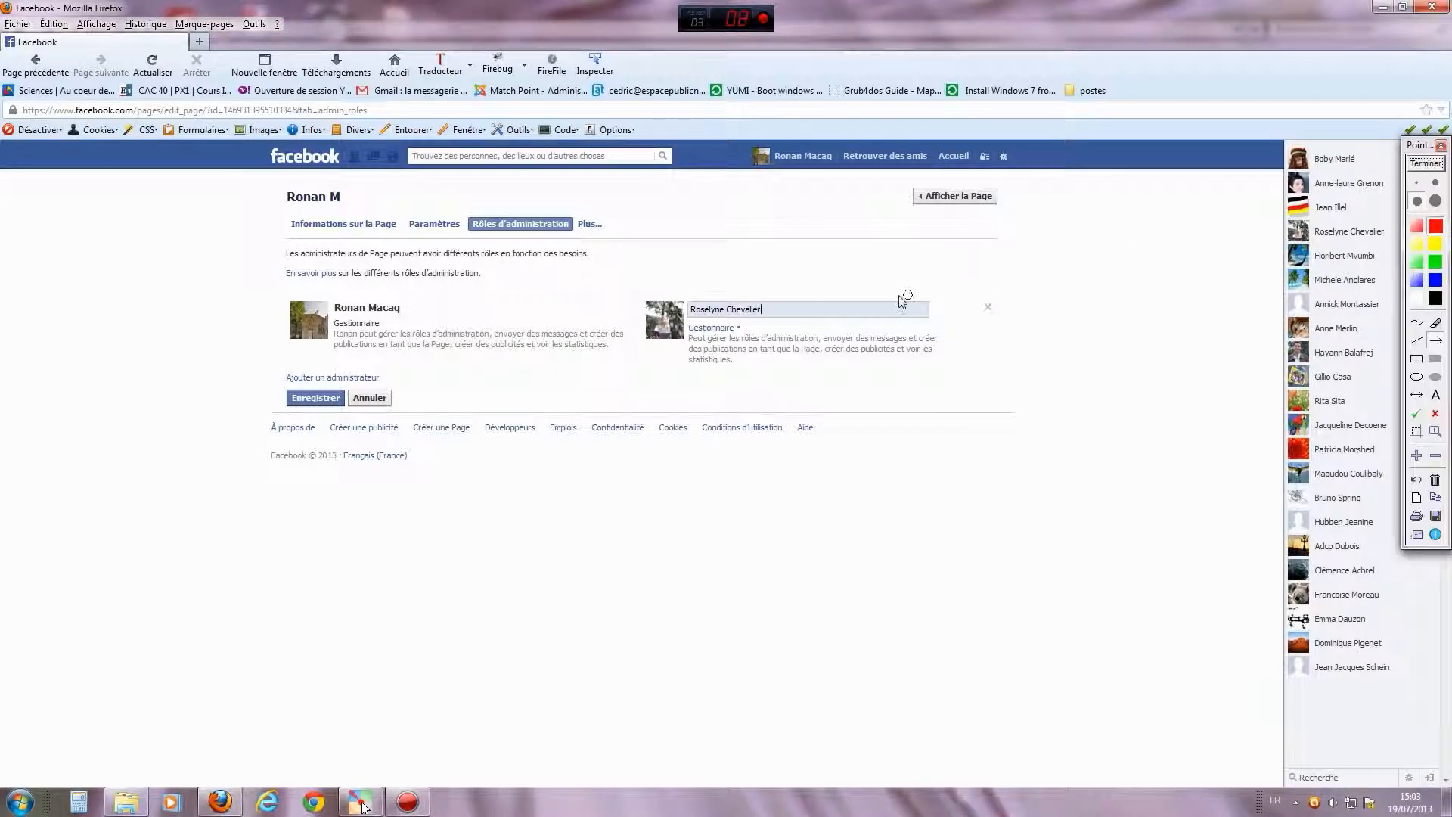
Step: Point red annotation arrows at the new administrator's name and the Gestionnaire role, erase them, and end the annotation
{"action": "left_click_drag", "start_coordinate": [881, 255], "coordinate": [779, 297]}
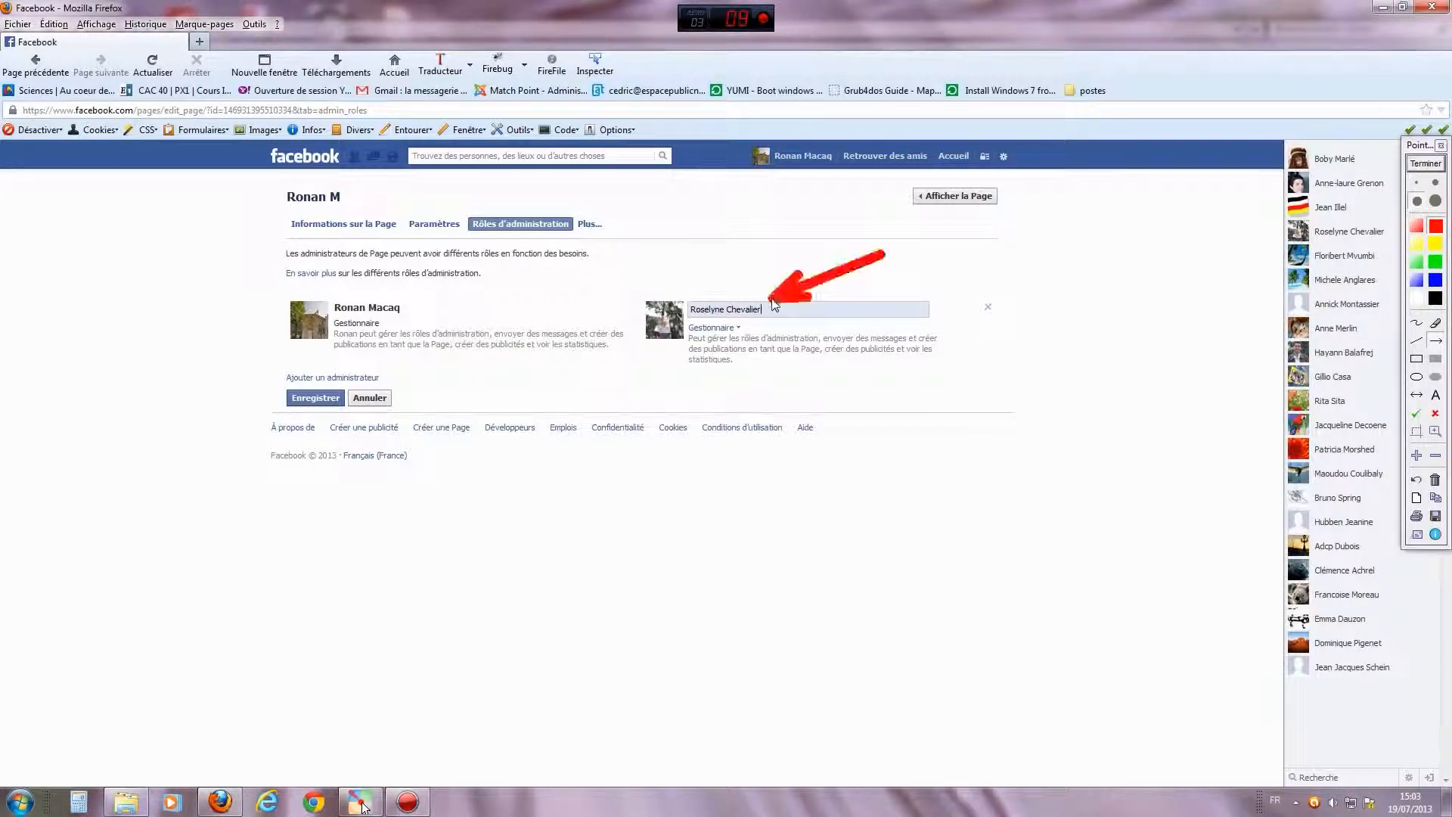
{"action": "left_click_drag", "start_coordinate": [864, 369], "coordinate": [750, 328]}
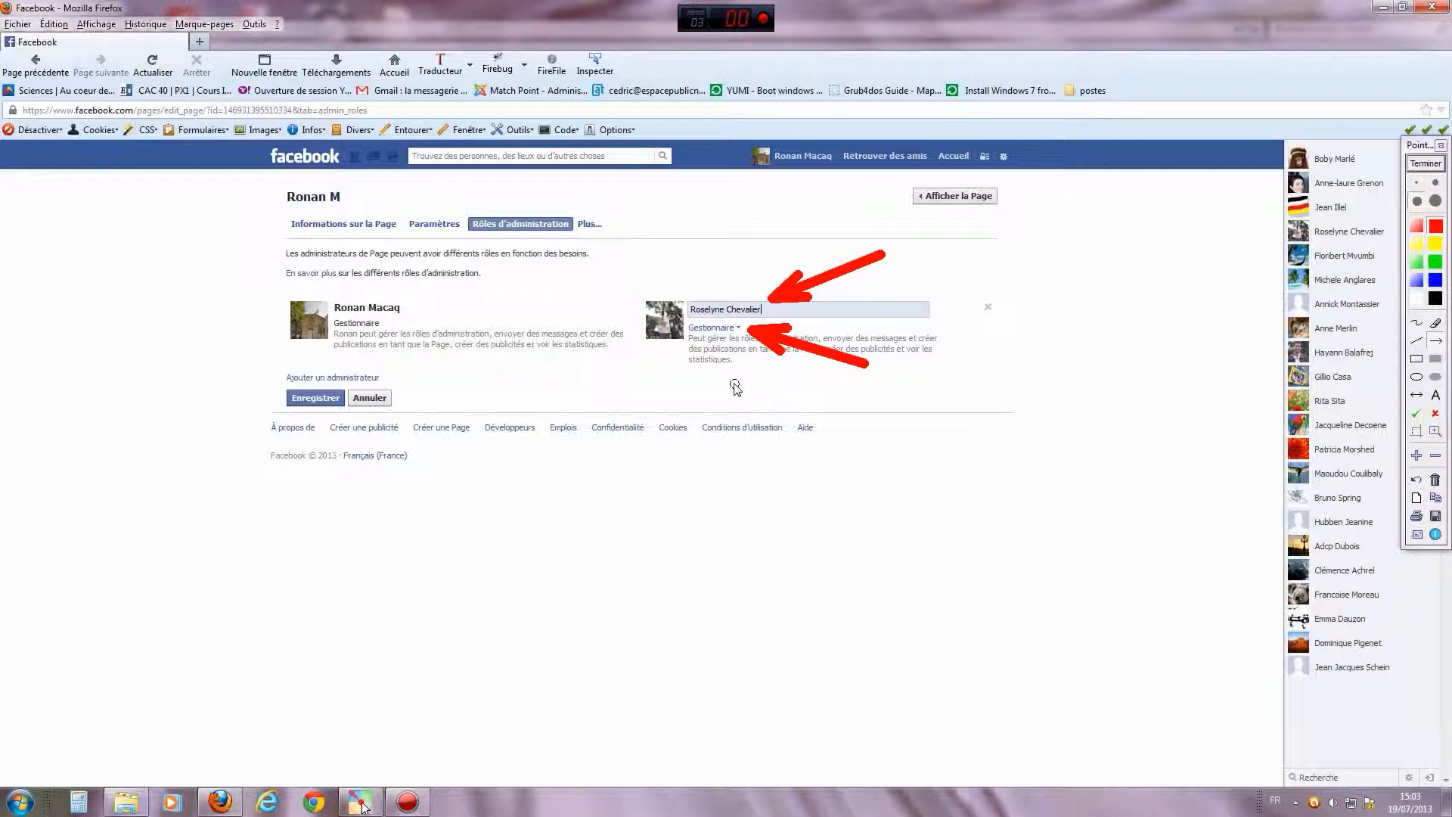
{"action": "left_click", "coordinate": [1436, 481]}
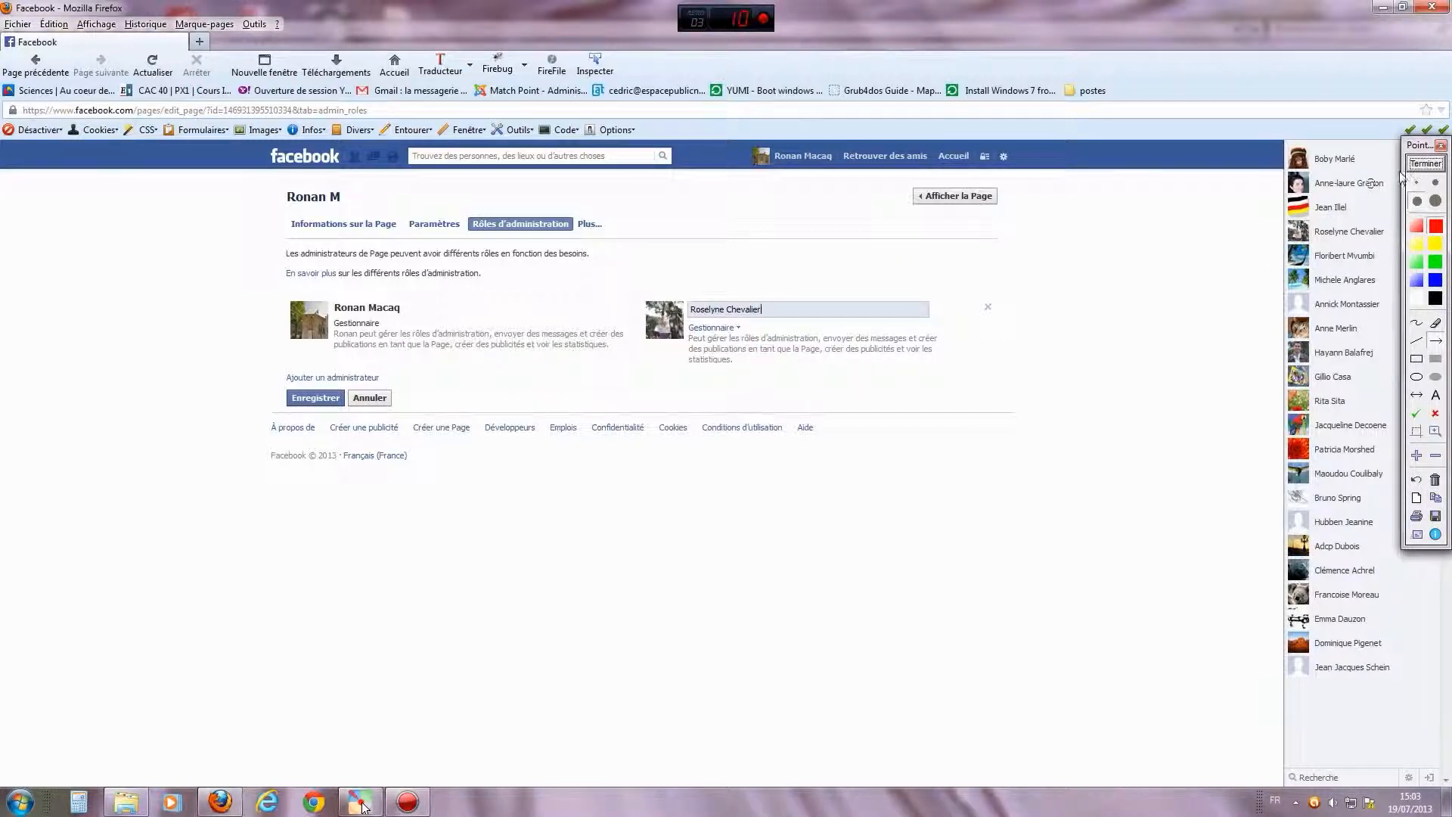
{"action": "left_click", "coordinate": [1426, 163]}
Step: Examine the roles offered for the new administrator and the additional sections under Plus..., leaving everything unselected
{"action": "left_click", "coordinate": [735, 329]}
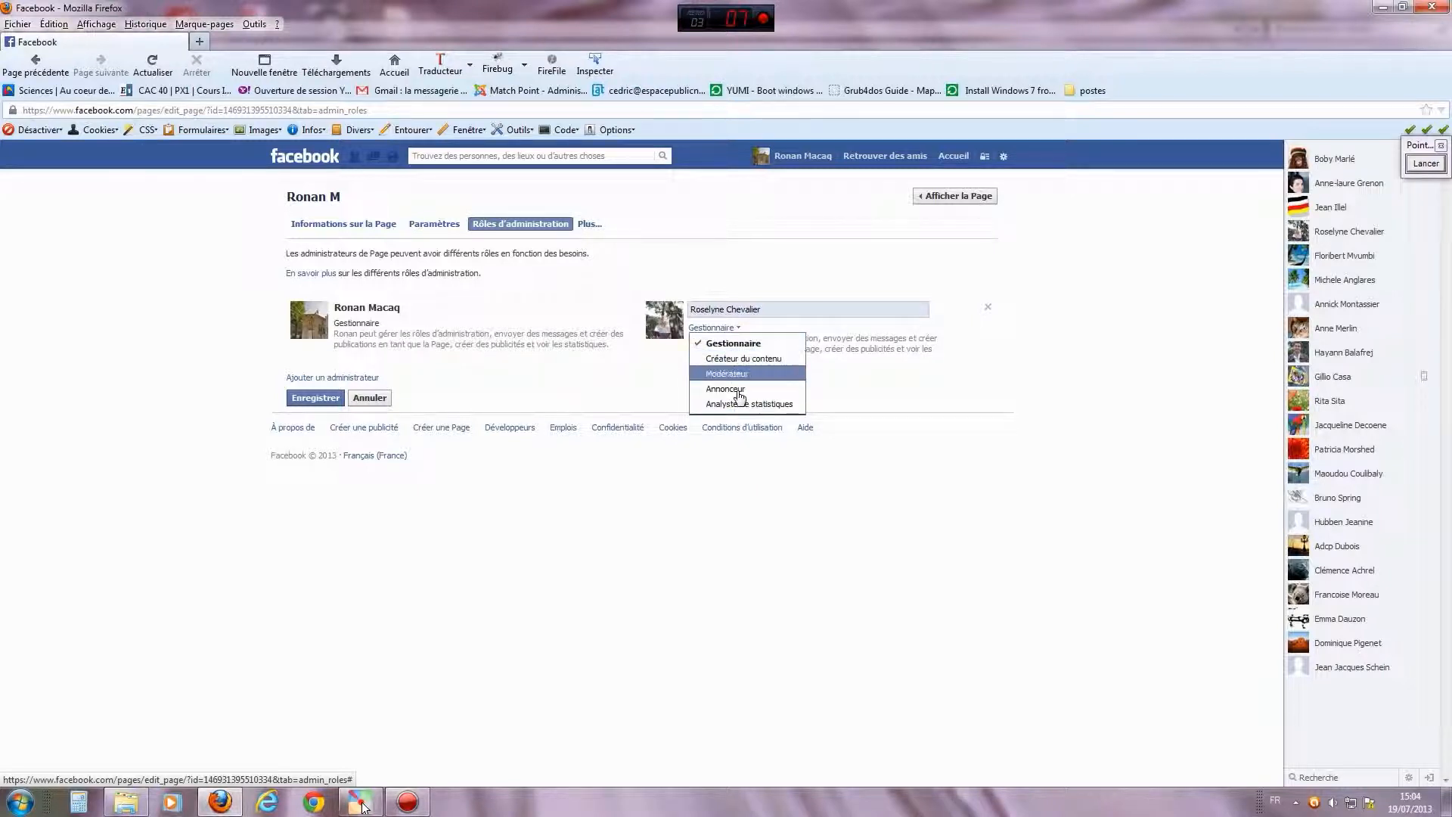
{"action": "left_click", "coordinate": [938, 399]}
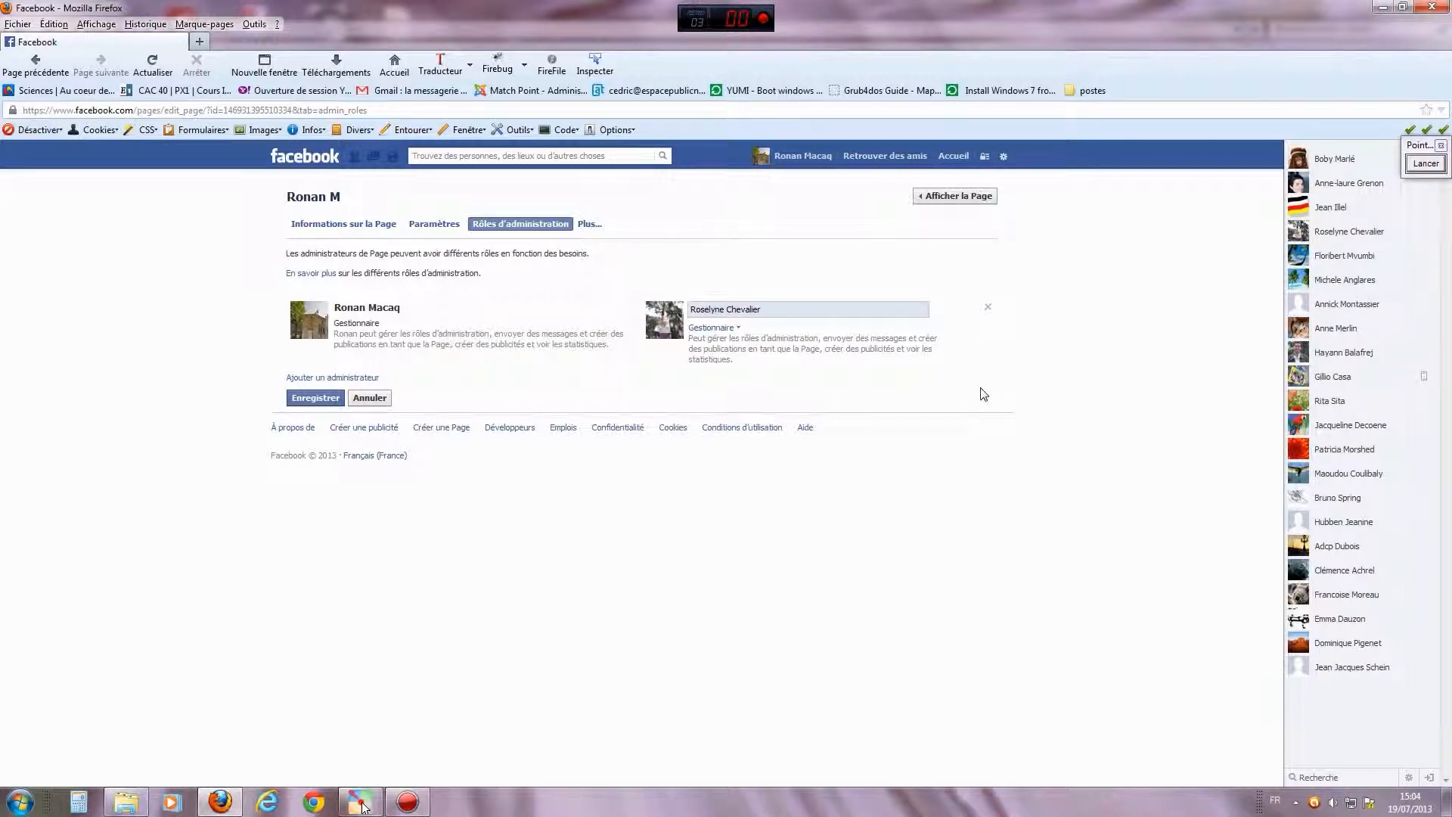
{"action": "left_click", "coordinate": [590, 225]}
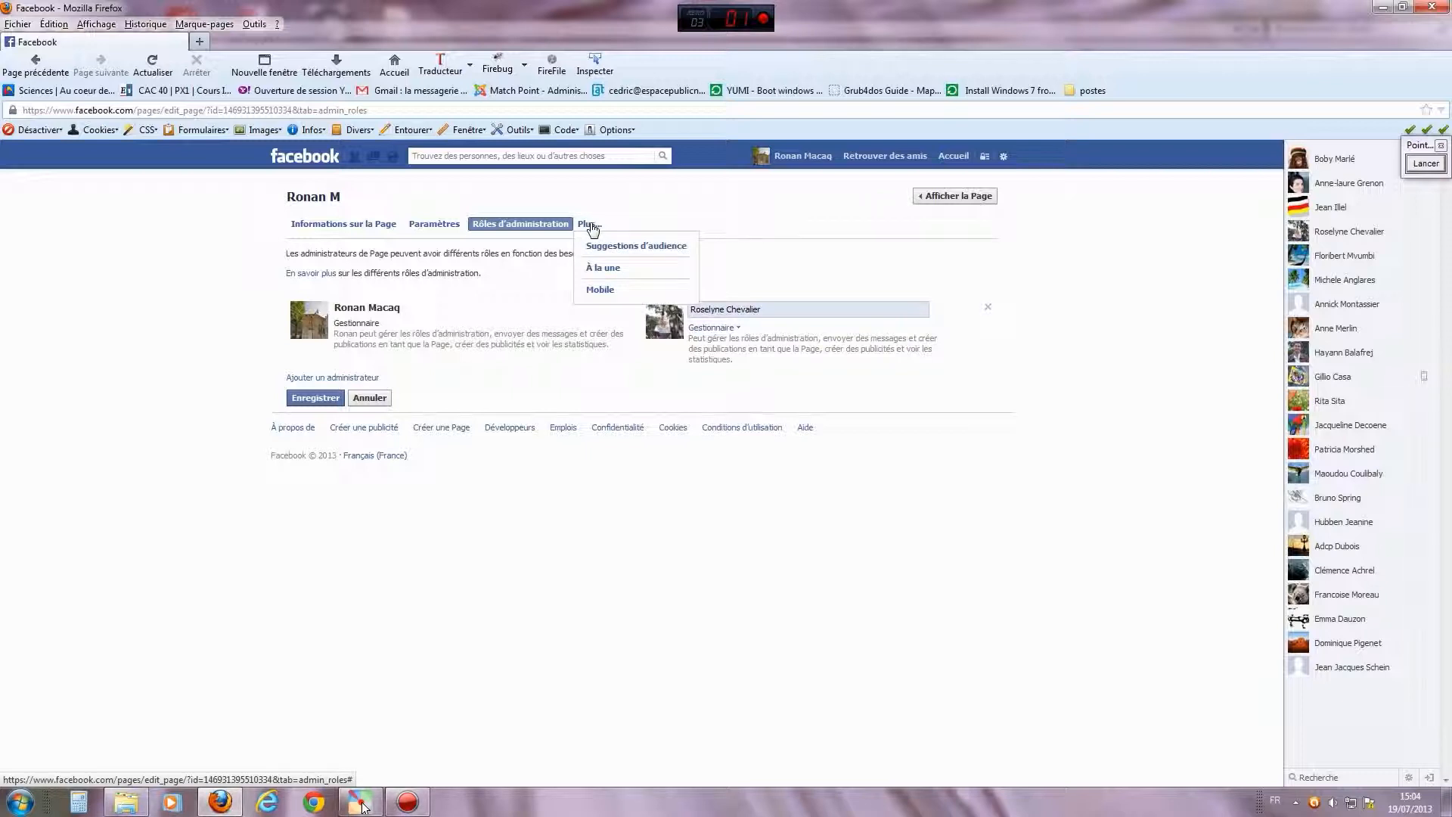
{"action": "left_click", "coordinate": [640, 219]}
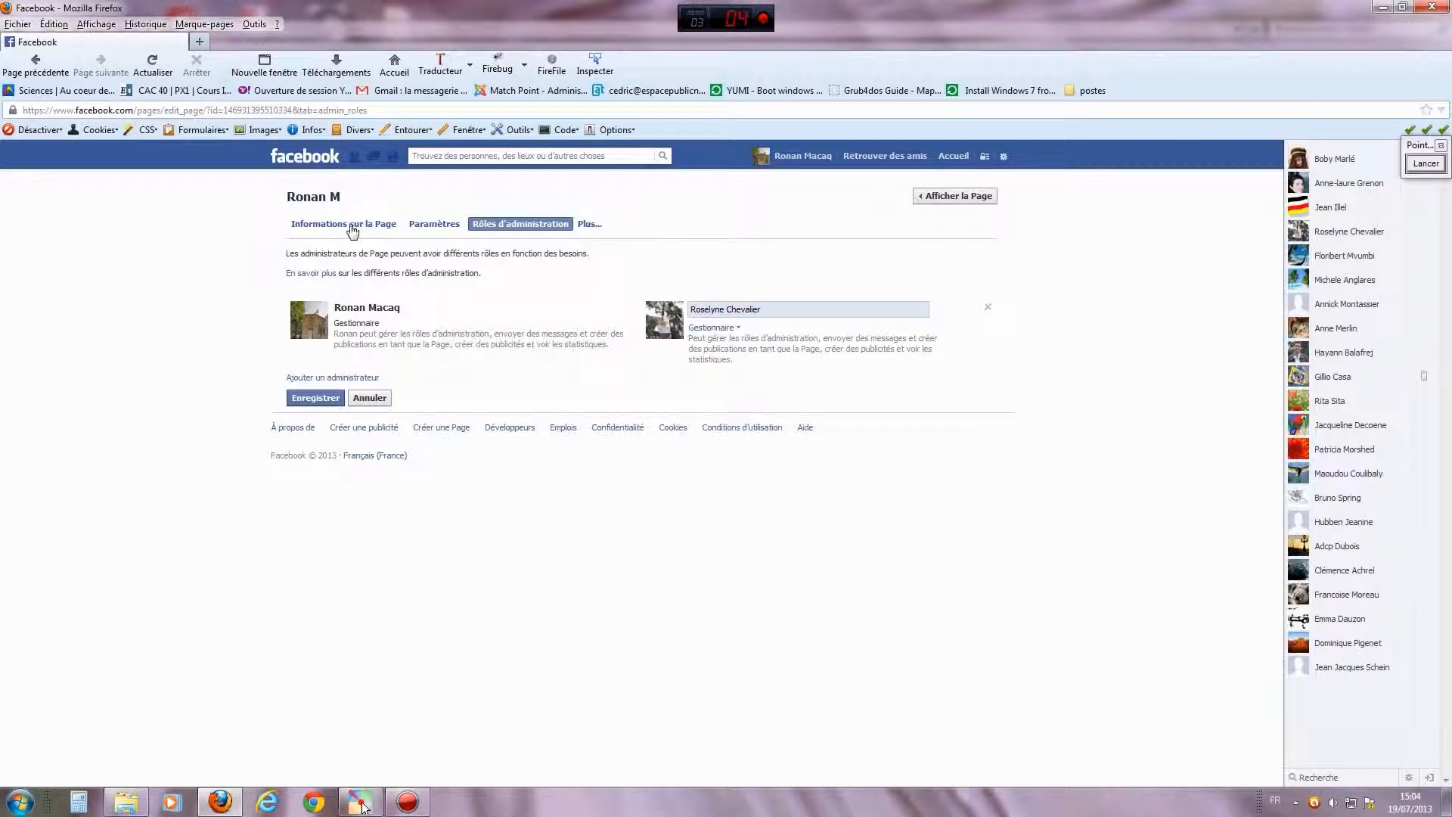
Step: Return to the Page view and leave the administrator settings without saving the new entry
{"action": "left_click", "coordinate": [959, 198]}
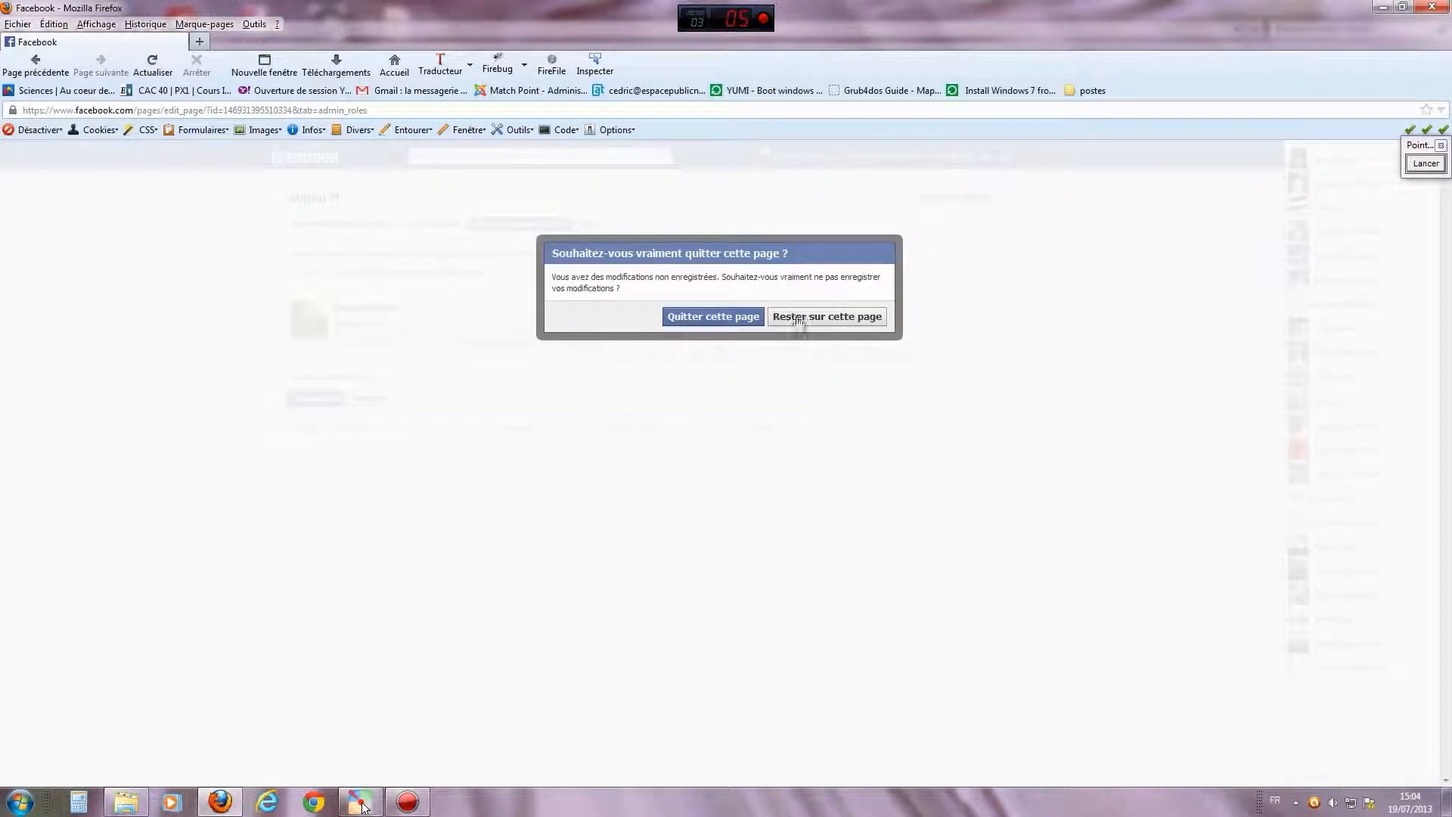
{"action": "left_click", "coordinate": [714, 316]}
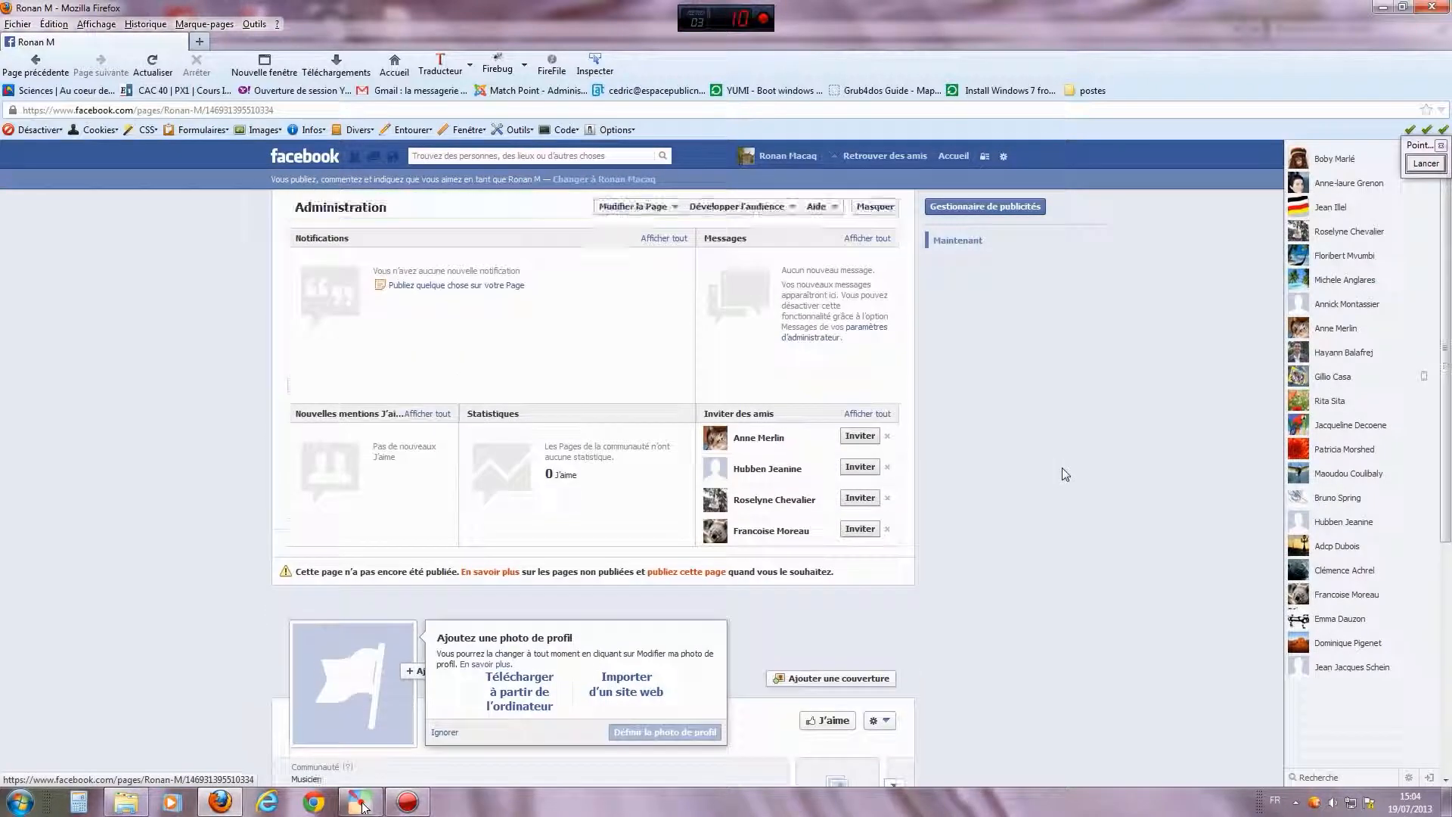
Step: Circle the Administration panel in red freehand, underline its Notifications, Messages, Nouvelles mentions J'aime, Statistiques and Inviter des amis headings, and erase the marks
{"action": "left_click", "coordinate": [1426, 164]}
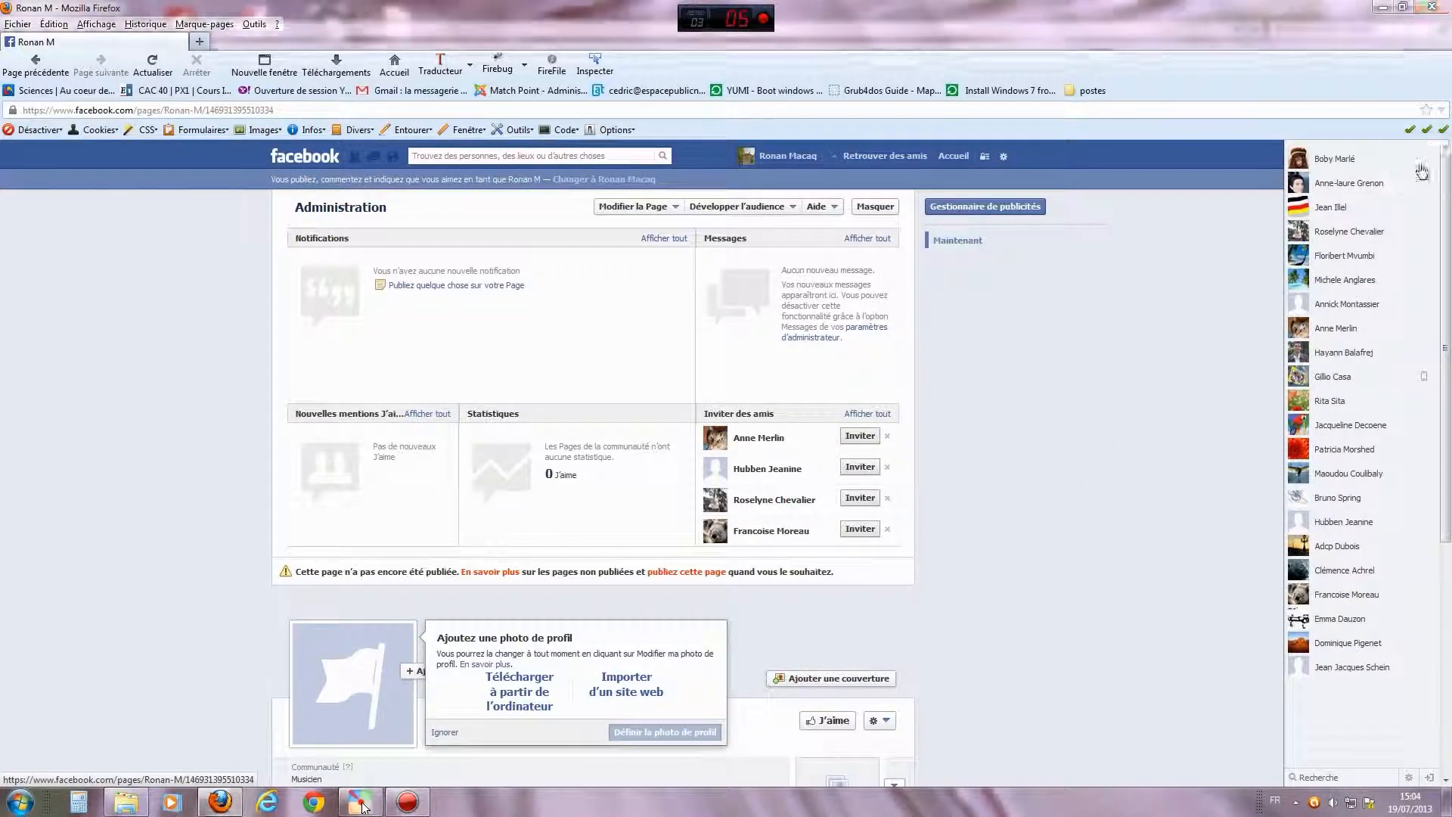
{"action": "left_click", "coordinate": [1419, 326]}
{"action": "mouse_move", "coordinate": [902, 189]}
{"action": "left_mouse_down"}
{"action": "mouse_move", "coordinate": [327, 192]}
{"action": "mouse_move", "coordinate": [218, 314]}
{"action": "mouse_move", "coordinate": [241, 573]}
{"action": "mouse_move", "coordinate": [345, 603]}
{"action": "mouse_move", "coordinate": [917, 591]}
{"action": "mouse_move", "coordinate": [954, 374]}
{"action": "mouse_move", "coordinate": [907, 199]}
{"action": "left_mouse_up"}
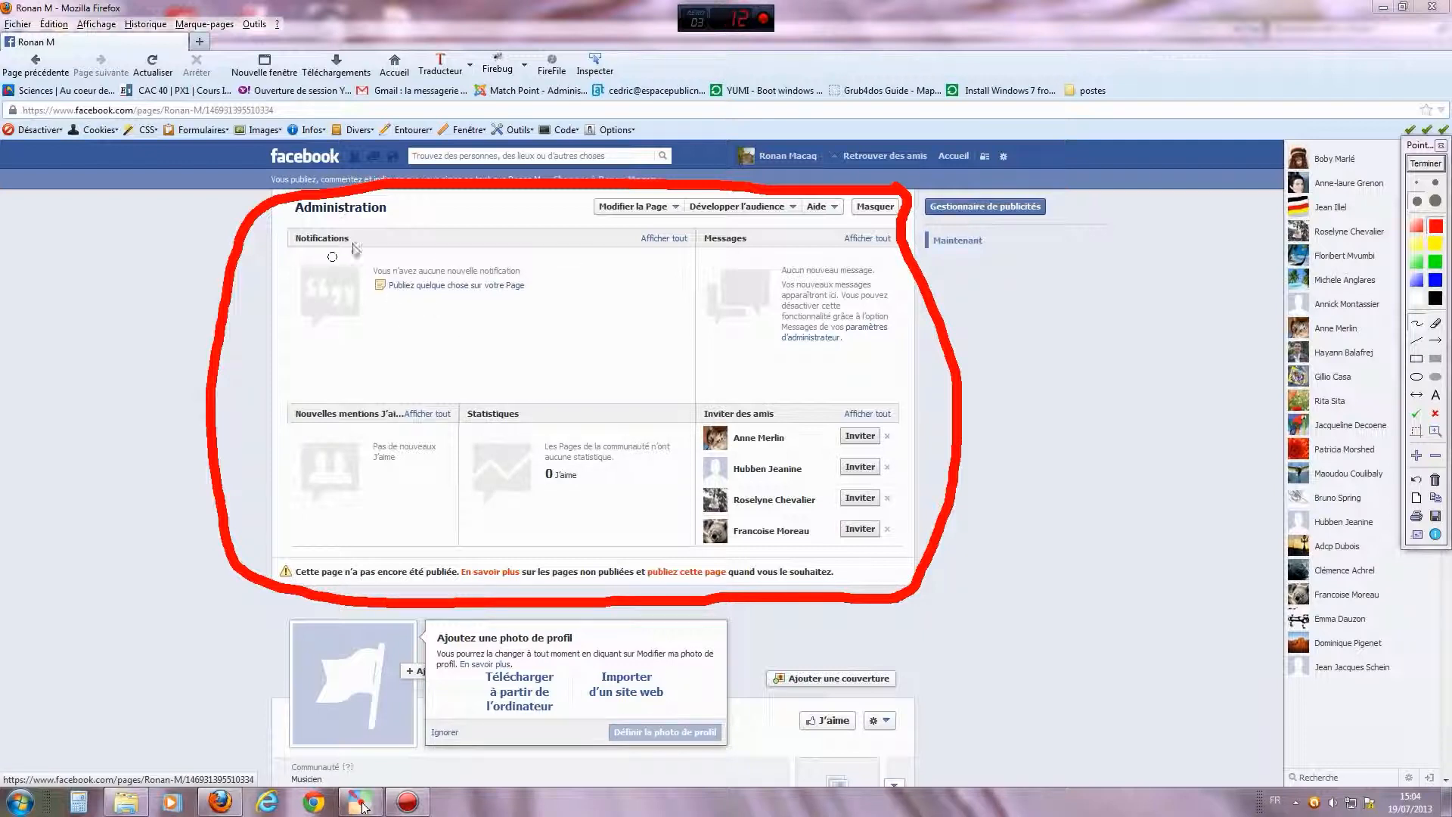
{"action": "left_click_drag", "start_coordinate": [289, 251], "coordinate": [380, 254]}
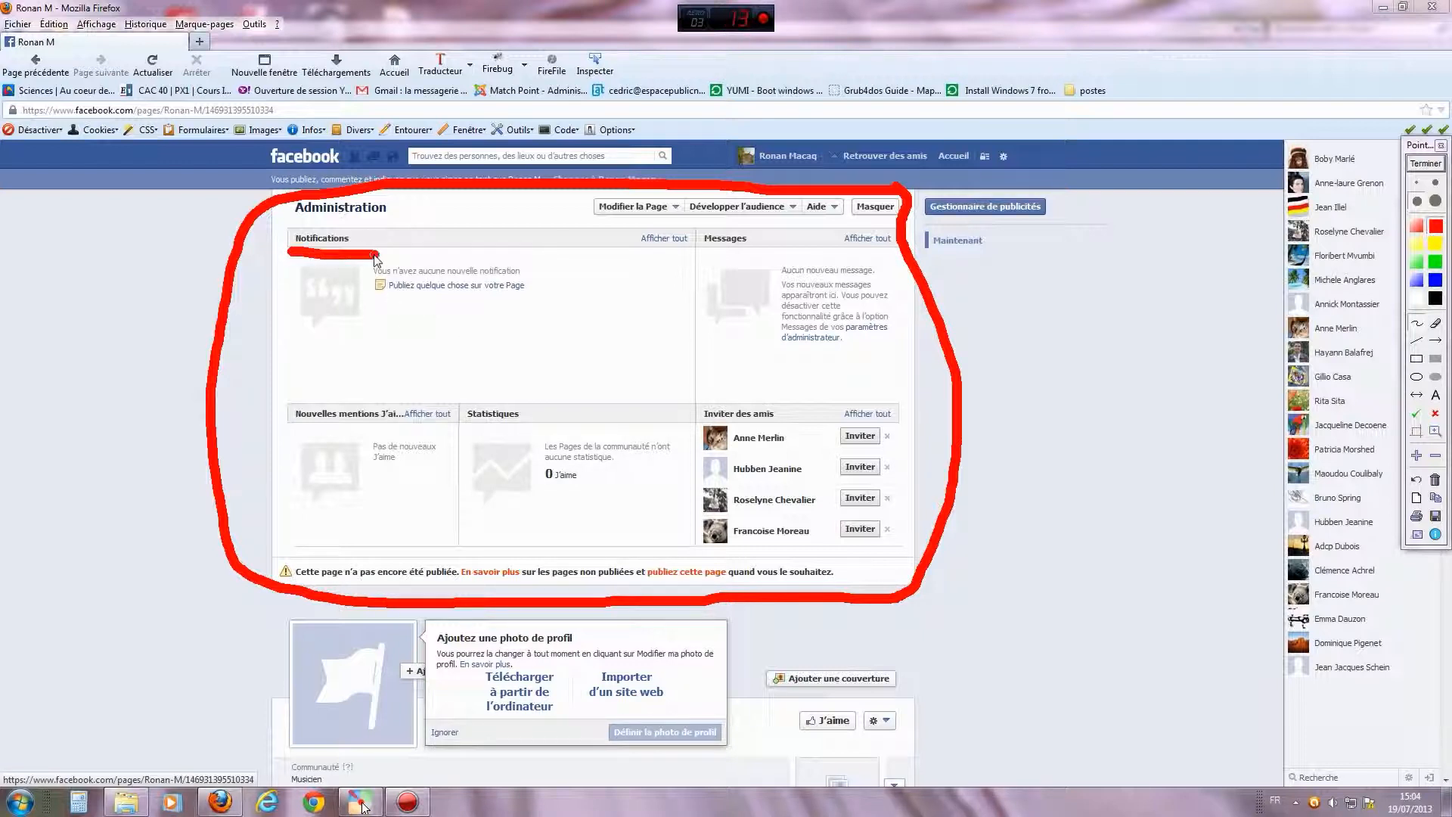
{"action": "left_click_drag", "start_coordinate": [694, 251], "coordinate": [765, 247]}
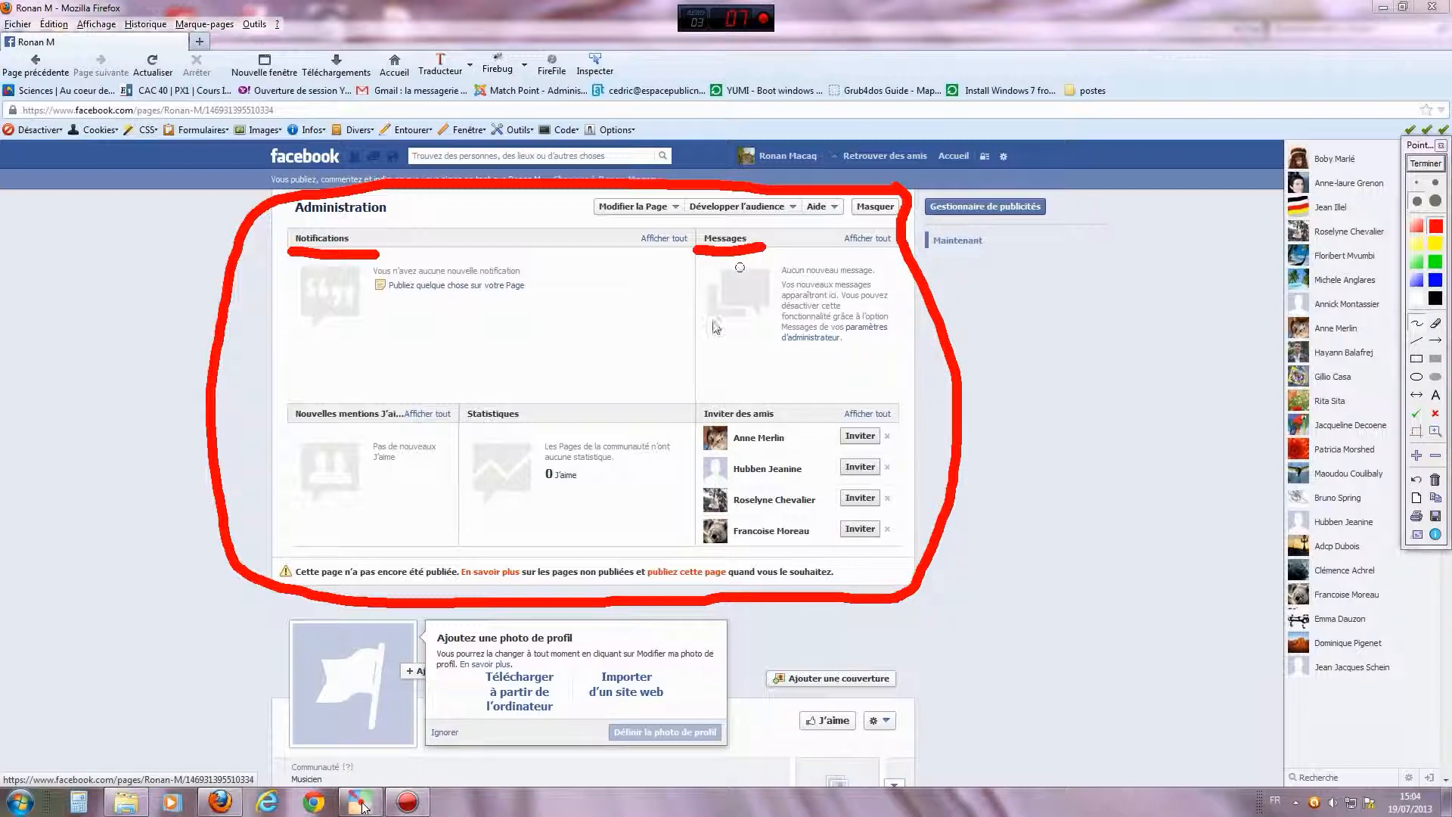
{"action": "left_click_drag", "start_coordinate": [292, 427], "coordinate": [543, 431]}
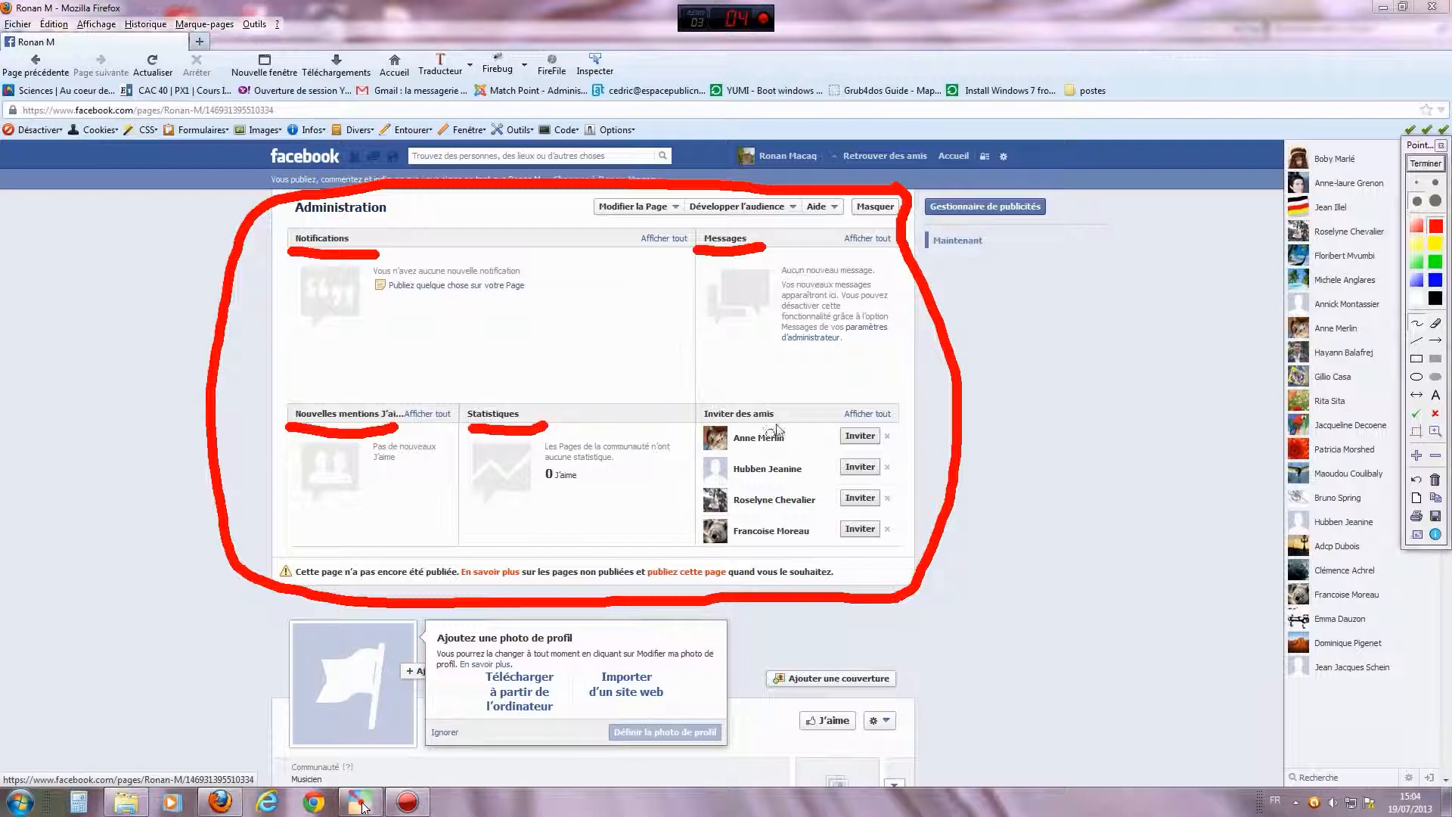
{"action": "left_click_drag", "start_coordinate": [793, 415], "coordinate": [685, 433]}
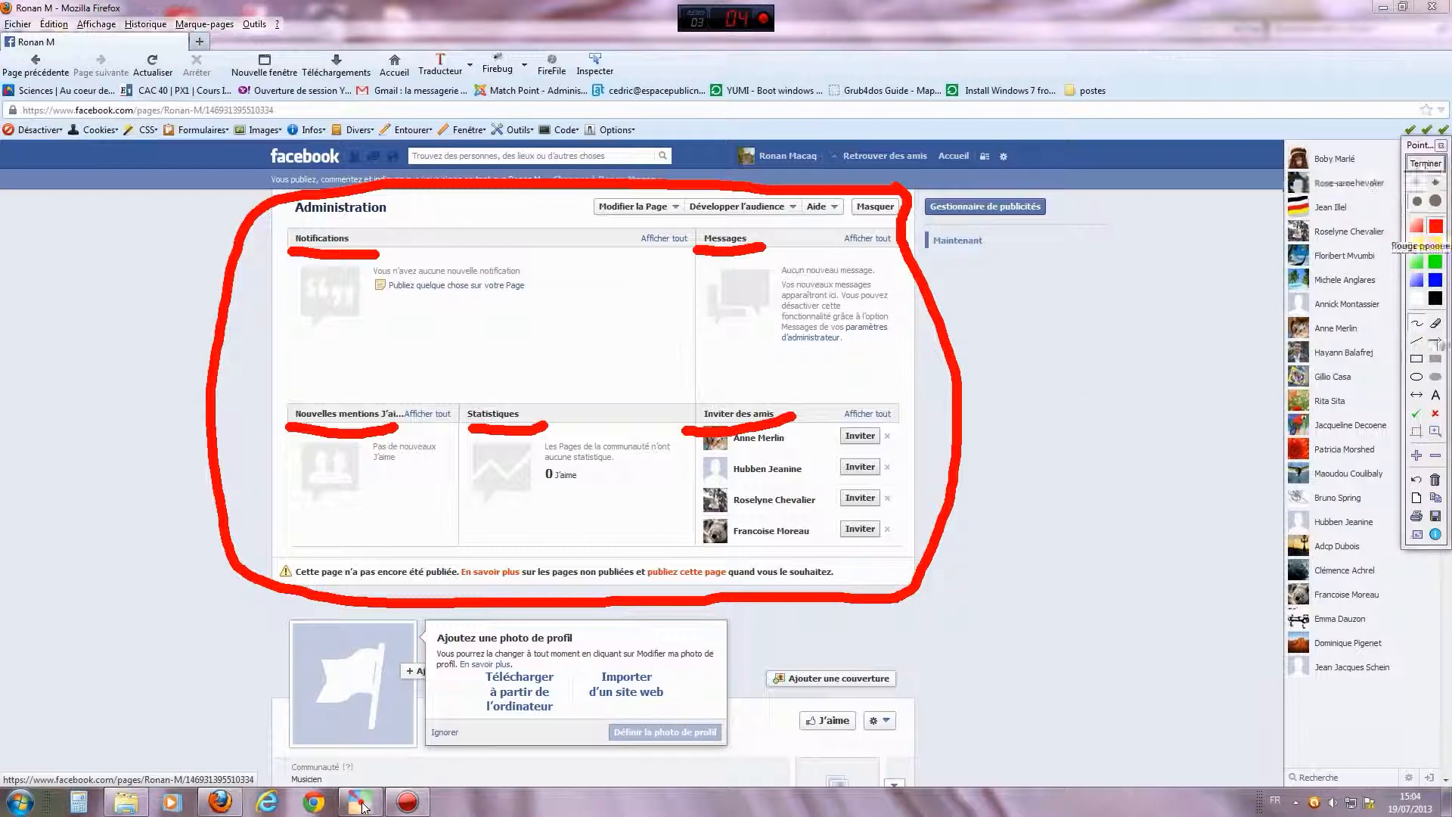
{"action": "left_click", "coordinate": [1441, 482]}
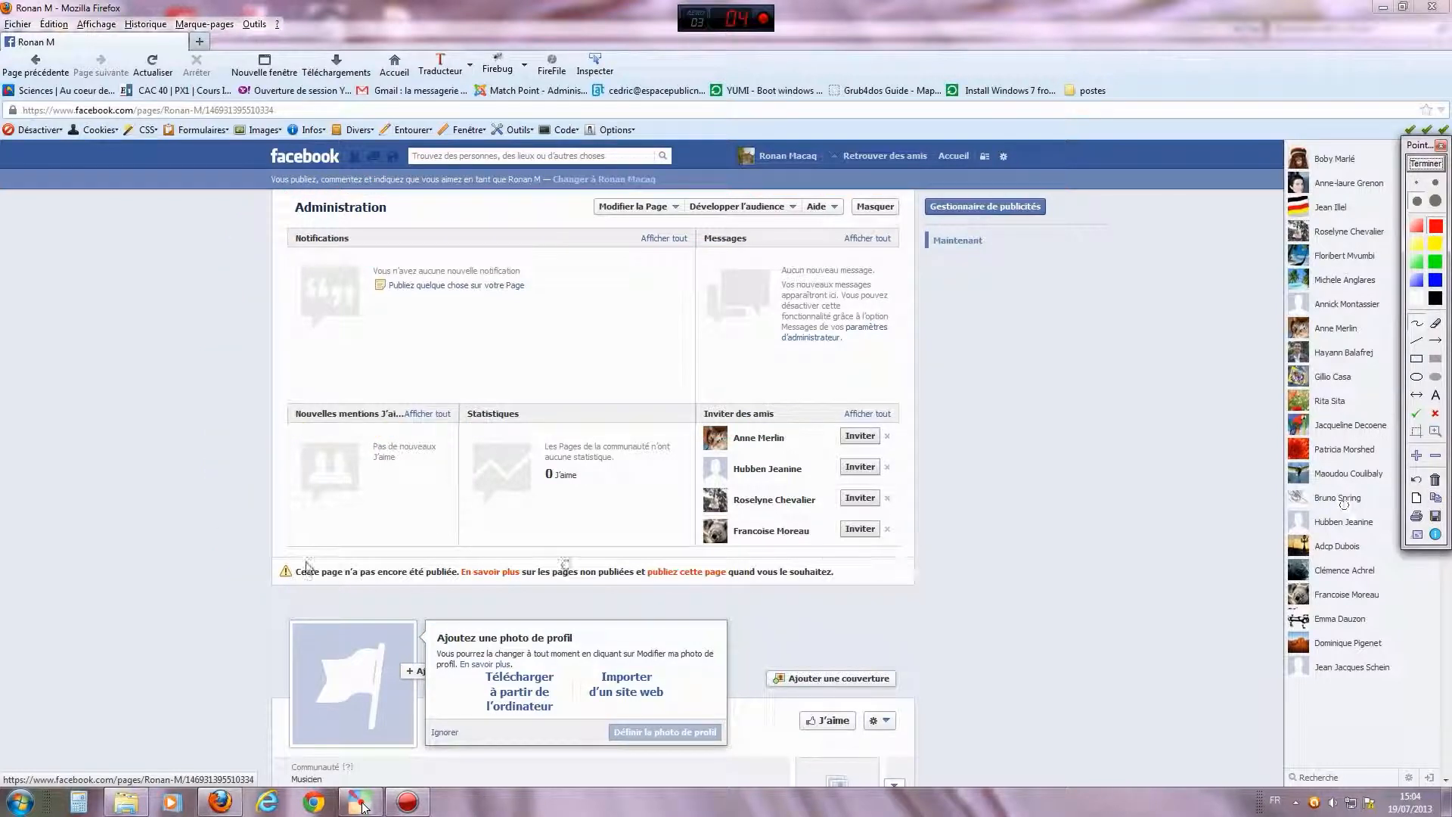
{"action": "mouse_move", "coordinate": [231, 679]}
{"action": "left_mouse_down"}
{"action": "mouse_move", "coordinate": [257, 637]}
{"action": "mouse_move", "coordinate": [371, 606]}
{"action": "mouse_move", "coordinate": [848, 605]}
{"action": "mouse_move", "coordinate": [945, 645]}
{"action": "mouse_move", "coordinate": [967, 671]}
{"action": "left_mouse_up"}
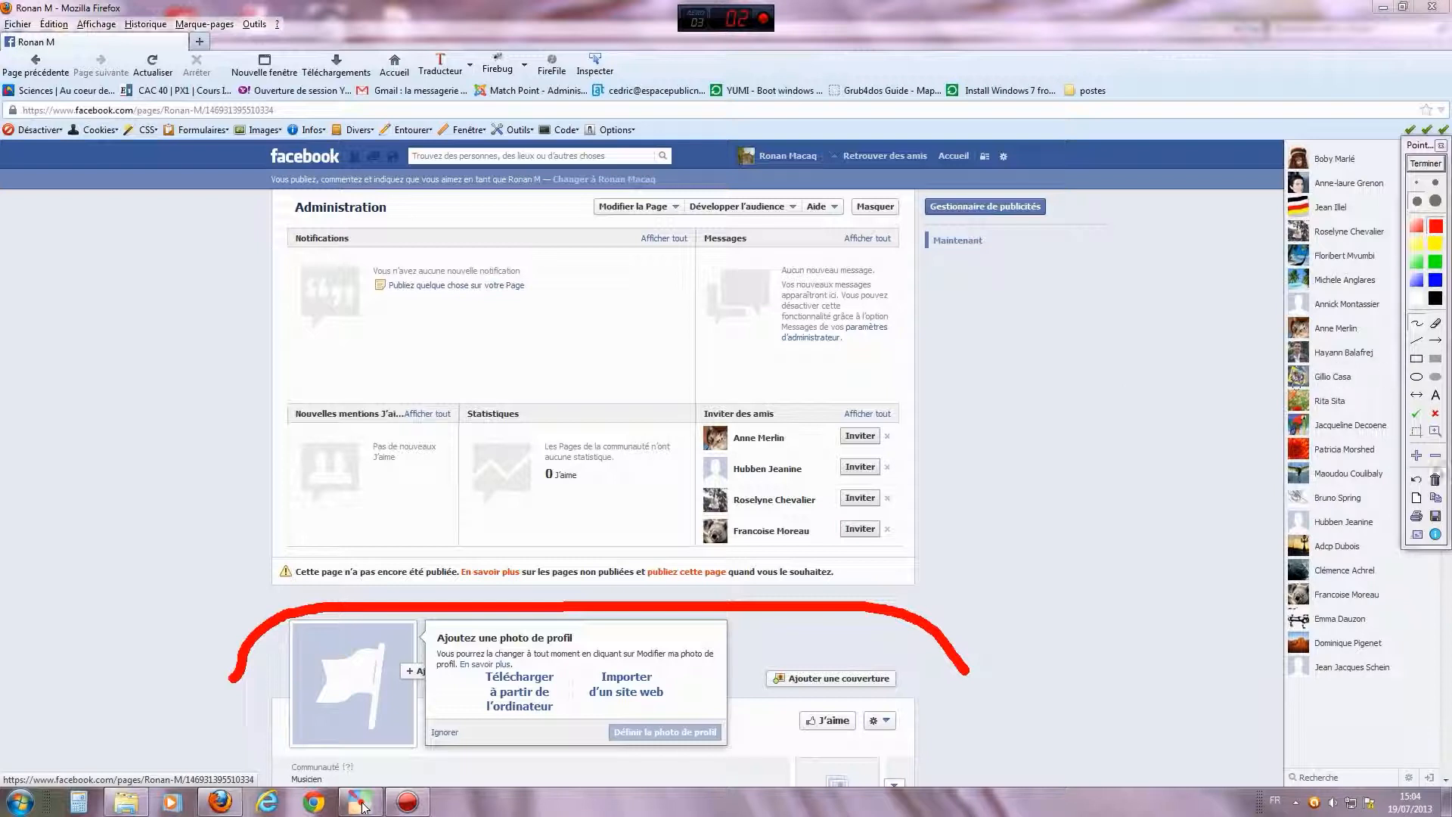
{"action": "left_click", "coordinate": [1435, 482]}
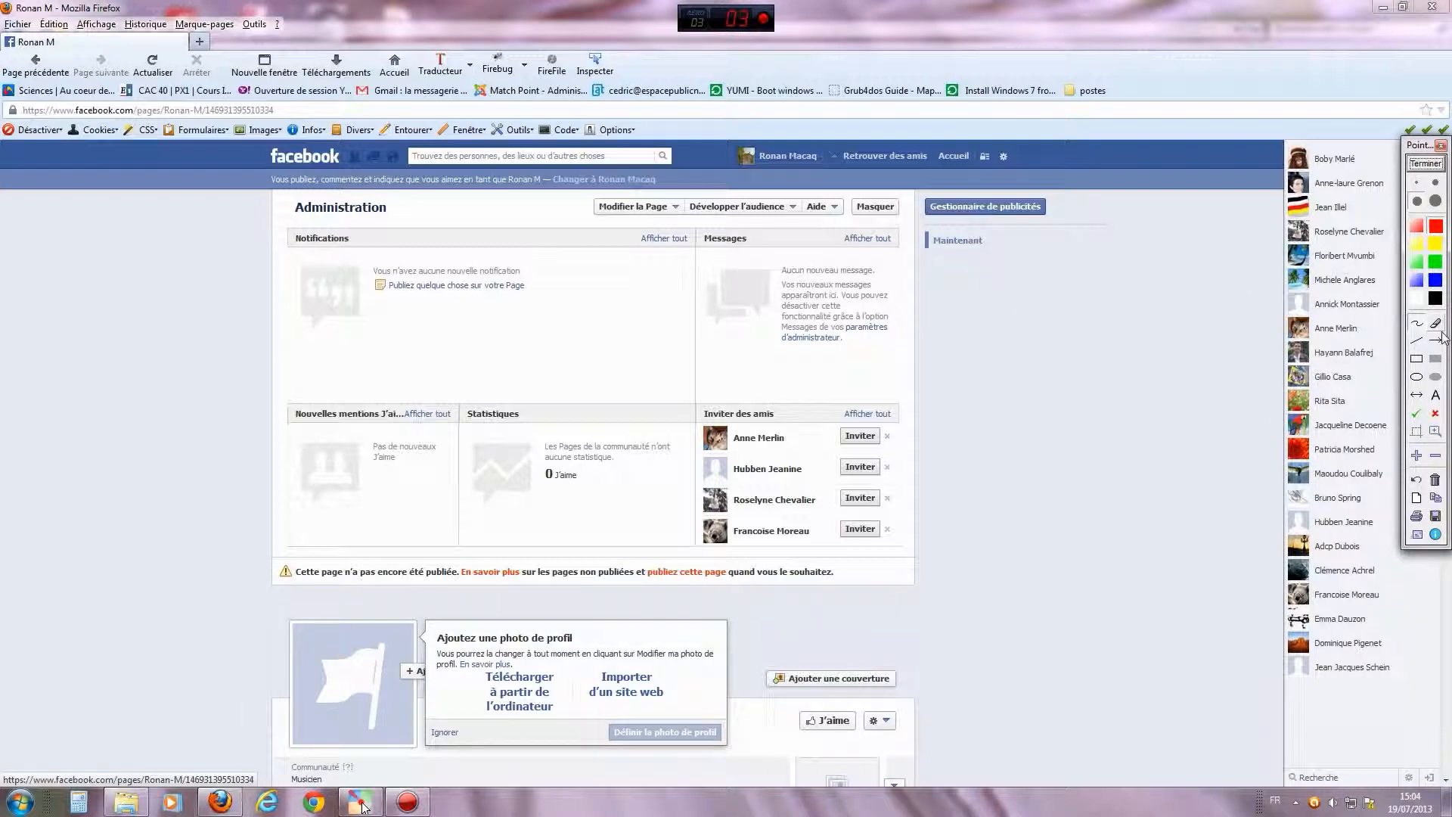
{"action": "mouse_move", "coordinate": [901, 330]}
{"action": "left_mouse_down"}
{"action": "mouse_move", "coordinate": [950, 215]}
{"action": "mouse_move", "coordinate": [947, 167]}
{"action": "left_mouse_up"}
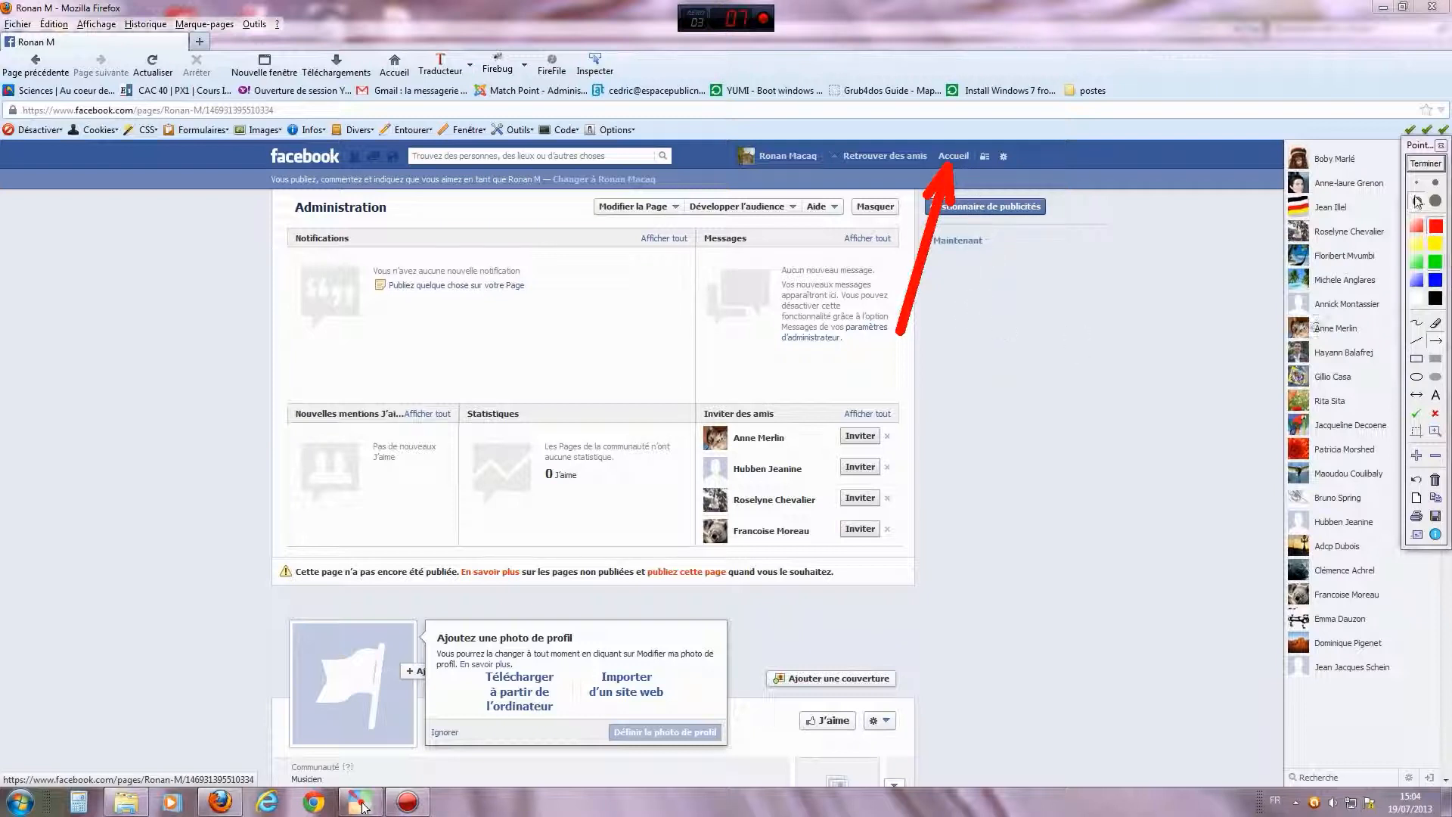
{"action": "left_click", "coordinate": [1436, 481]}
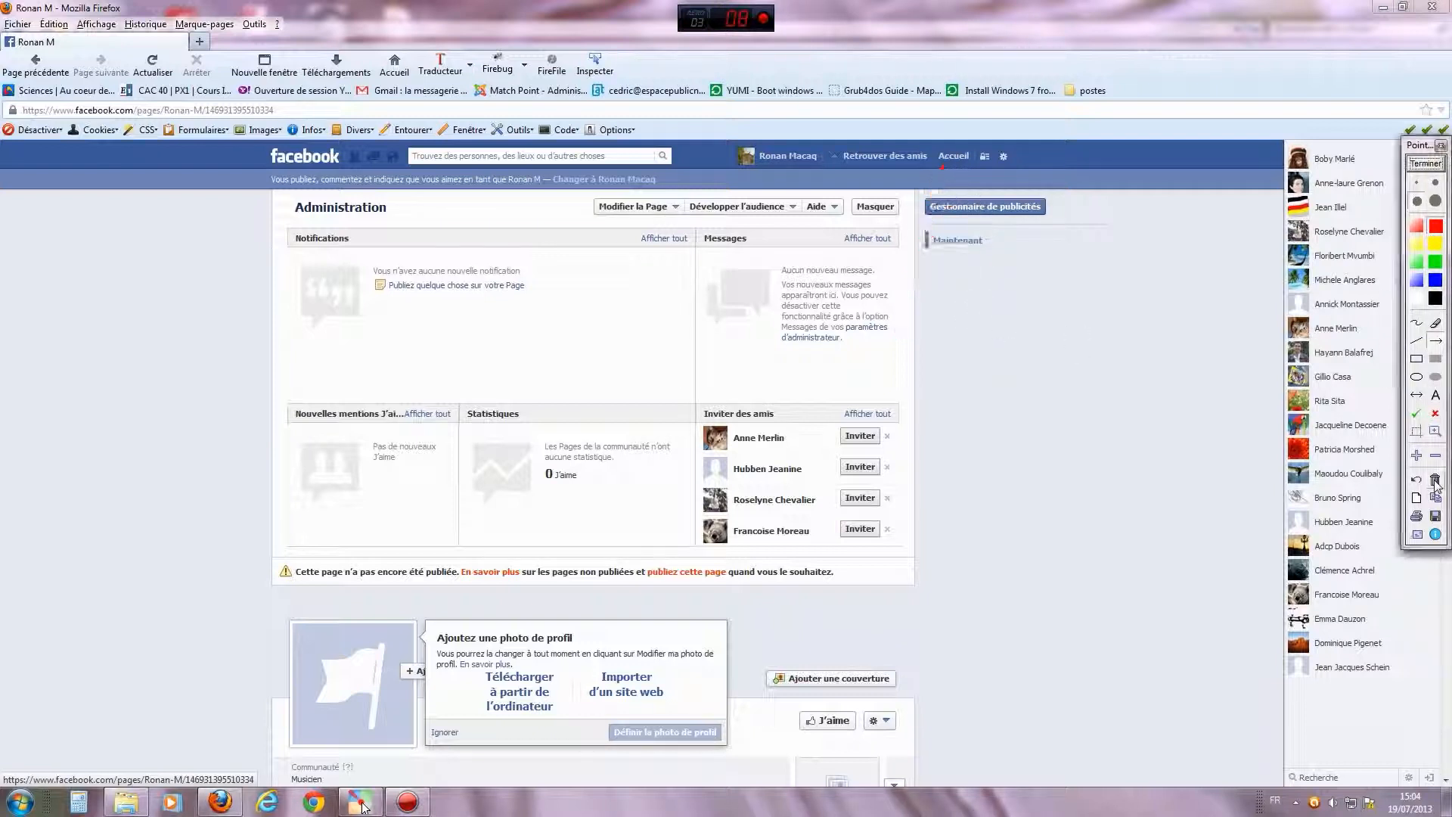
{"action": "left_click", "coordinate": [1426, 164]}
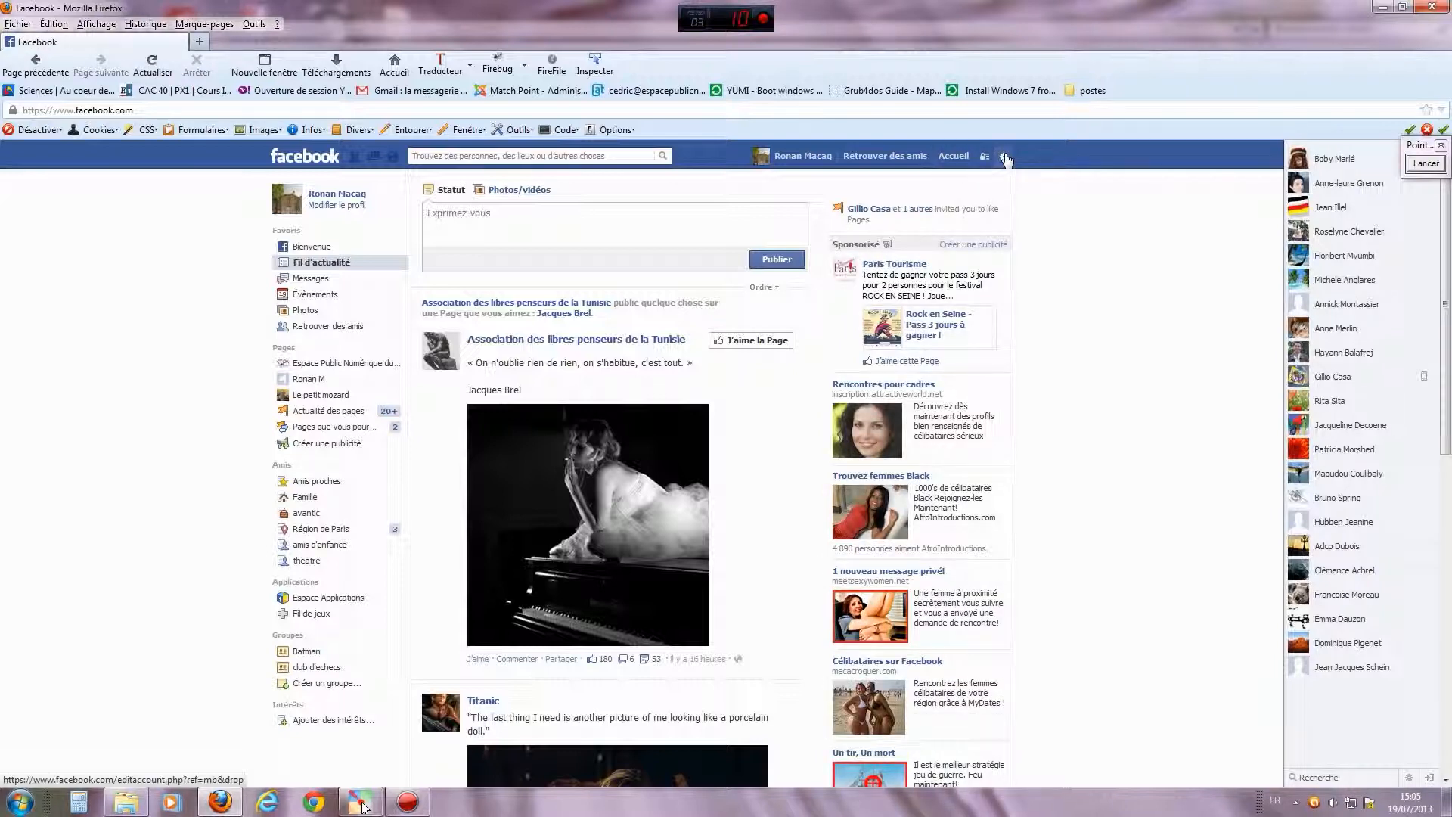
Step: Switch to using Facebook as the new musician Page and open its Accueil news feed
{"action": "left_click", "coordinate": [1004, 156]}
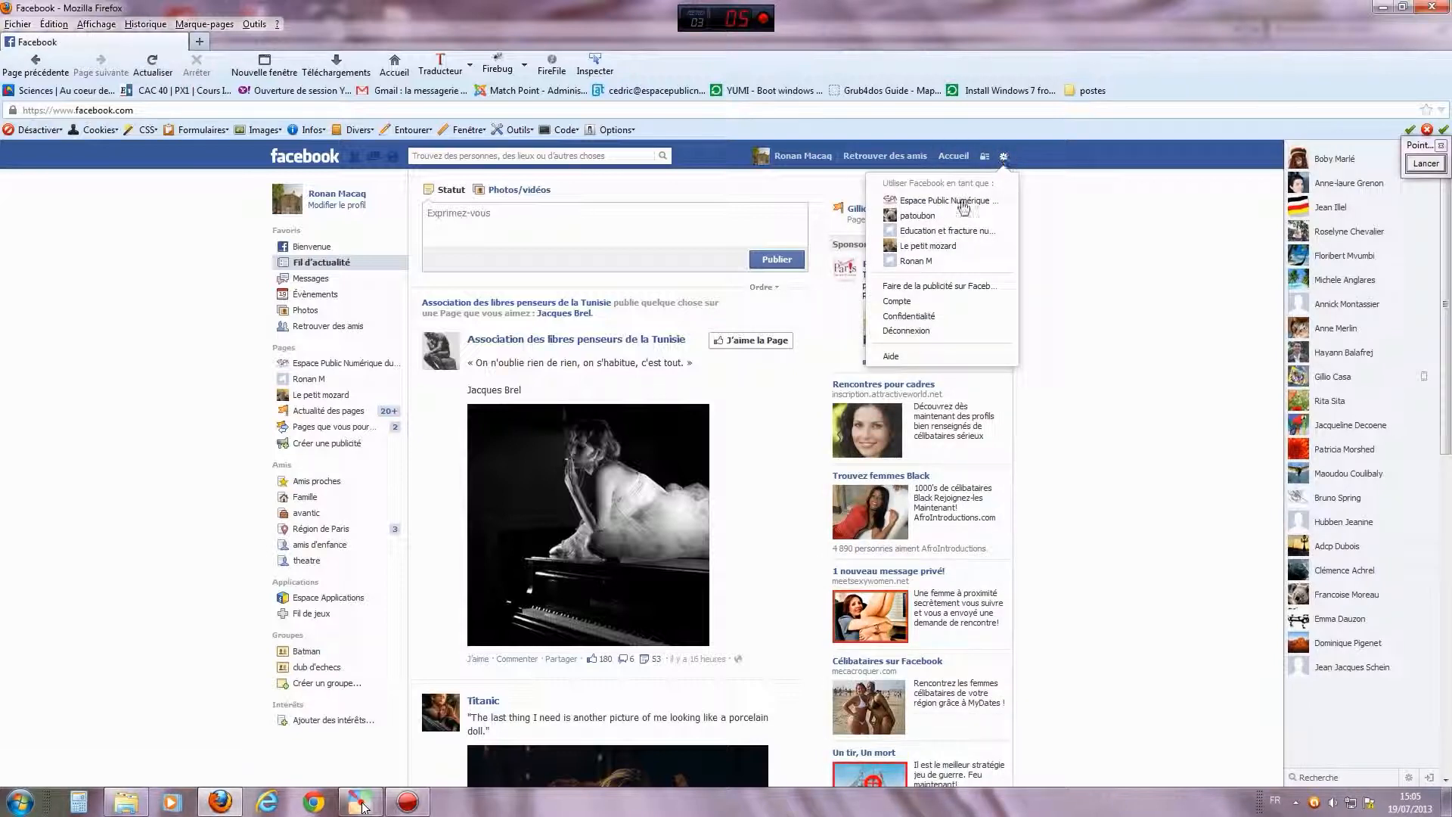
{"action": "left_click", "coordinate": [916, 261]}
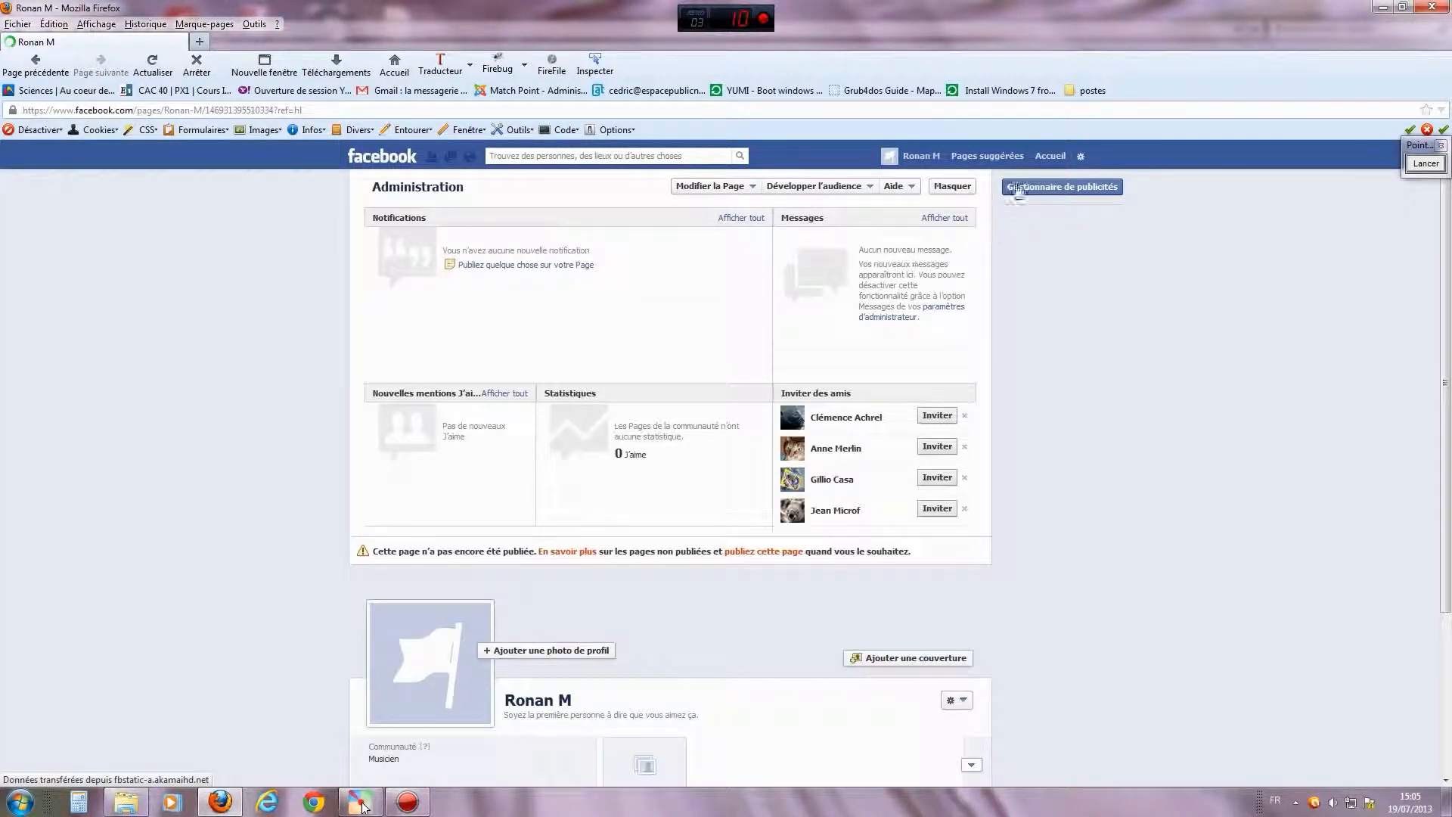
{"action": "left_click", "coordinate": [1049, 156]}
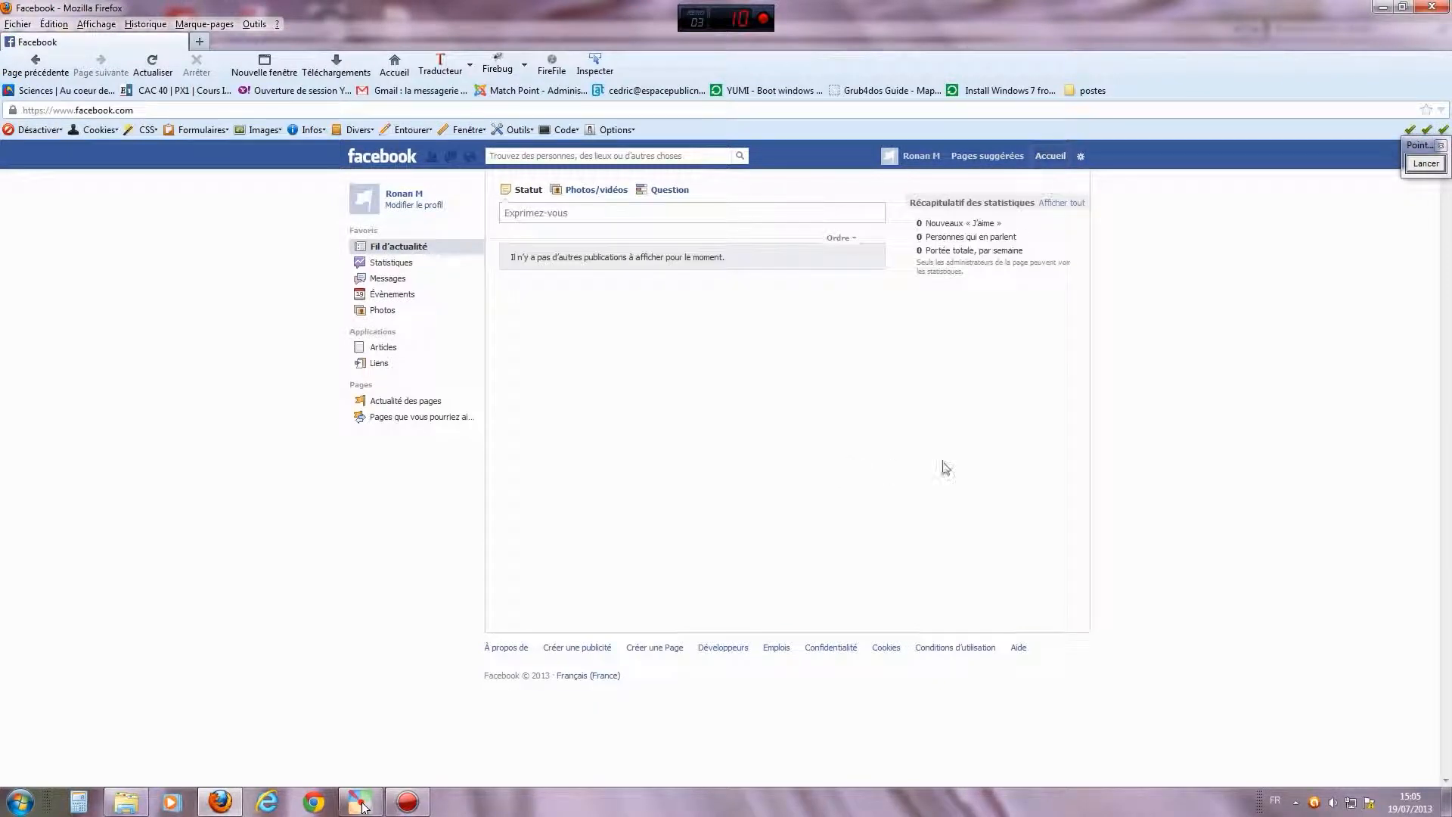
Step: Point red annotation arrows at the Page's name and Accueil in the Facebook header, and erase them
{"action": "left_click", "coordinate": [1425, 164]}
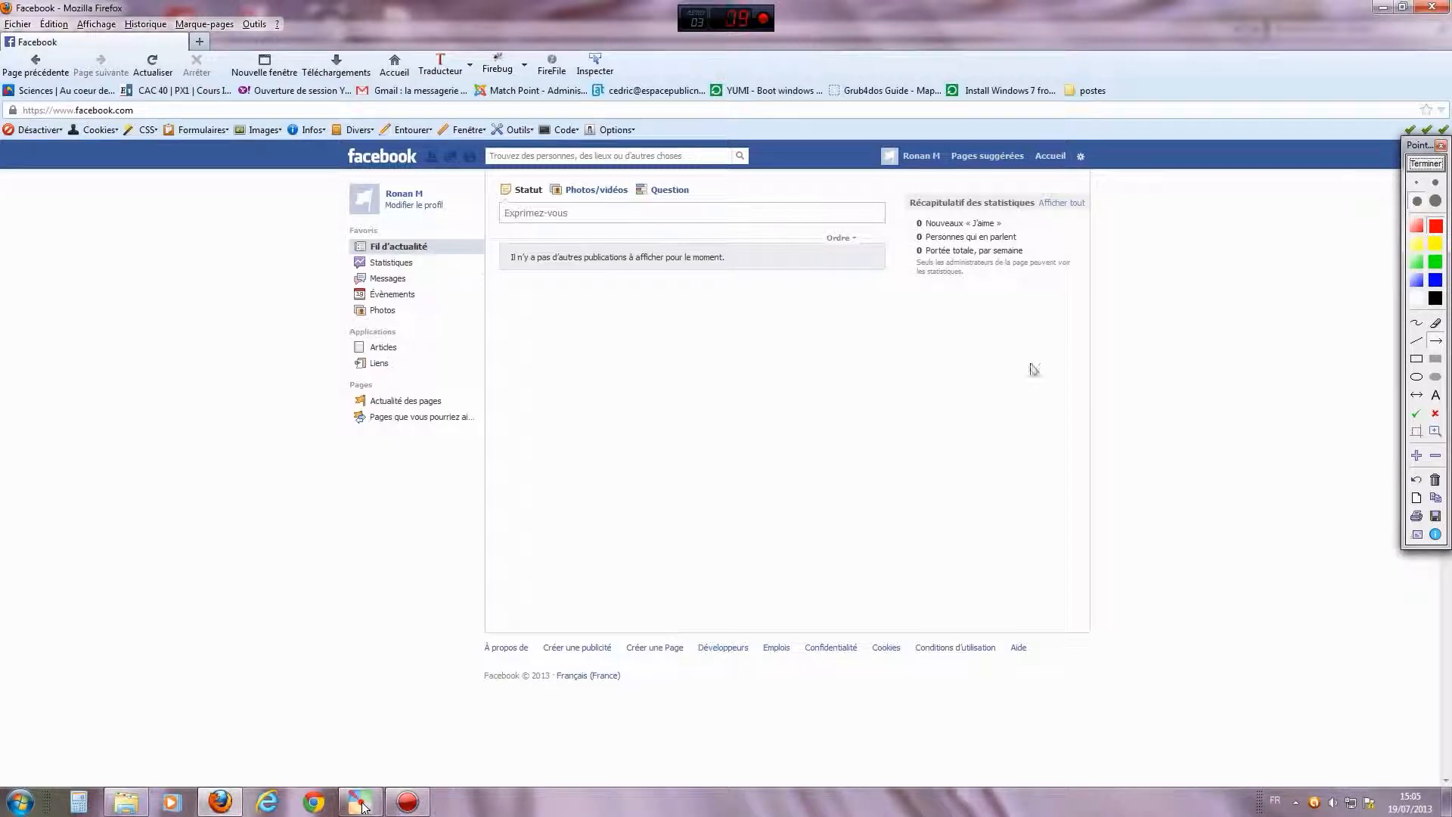
{"action": "left_click_drag", "start_coordinate": [870, 263], "coordinate": [915, 176]}
{"action": "left_click_drag", "start_coordinate": [1050, 263], "coordinate": [1049, 168]}
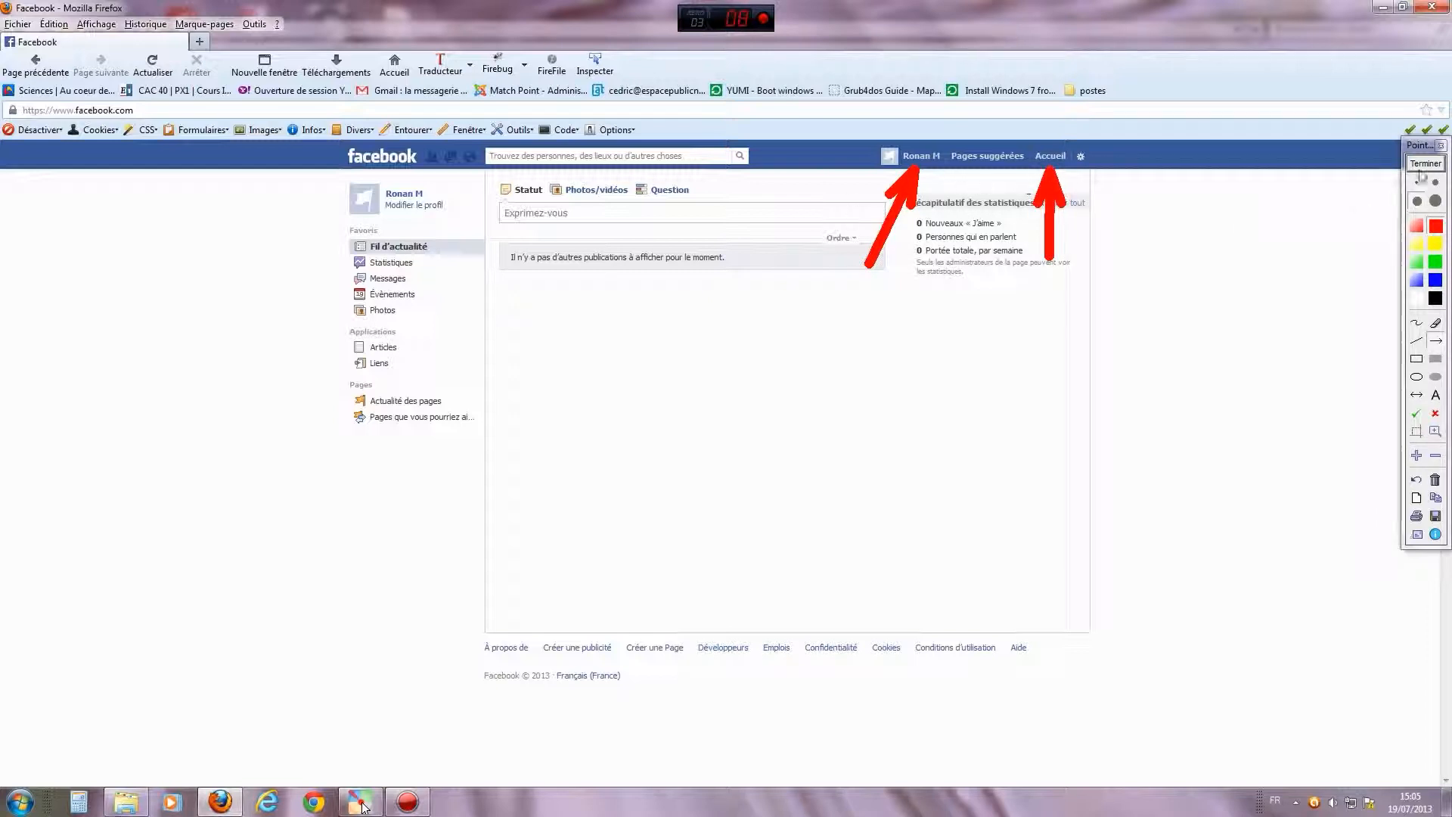
{"action": "left_click", "coordinate": [1436, 478]}
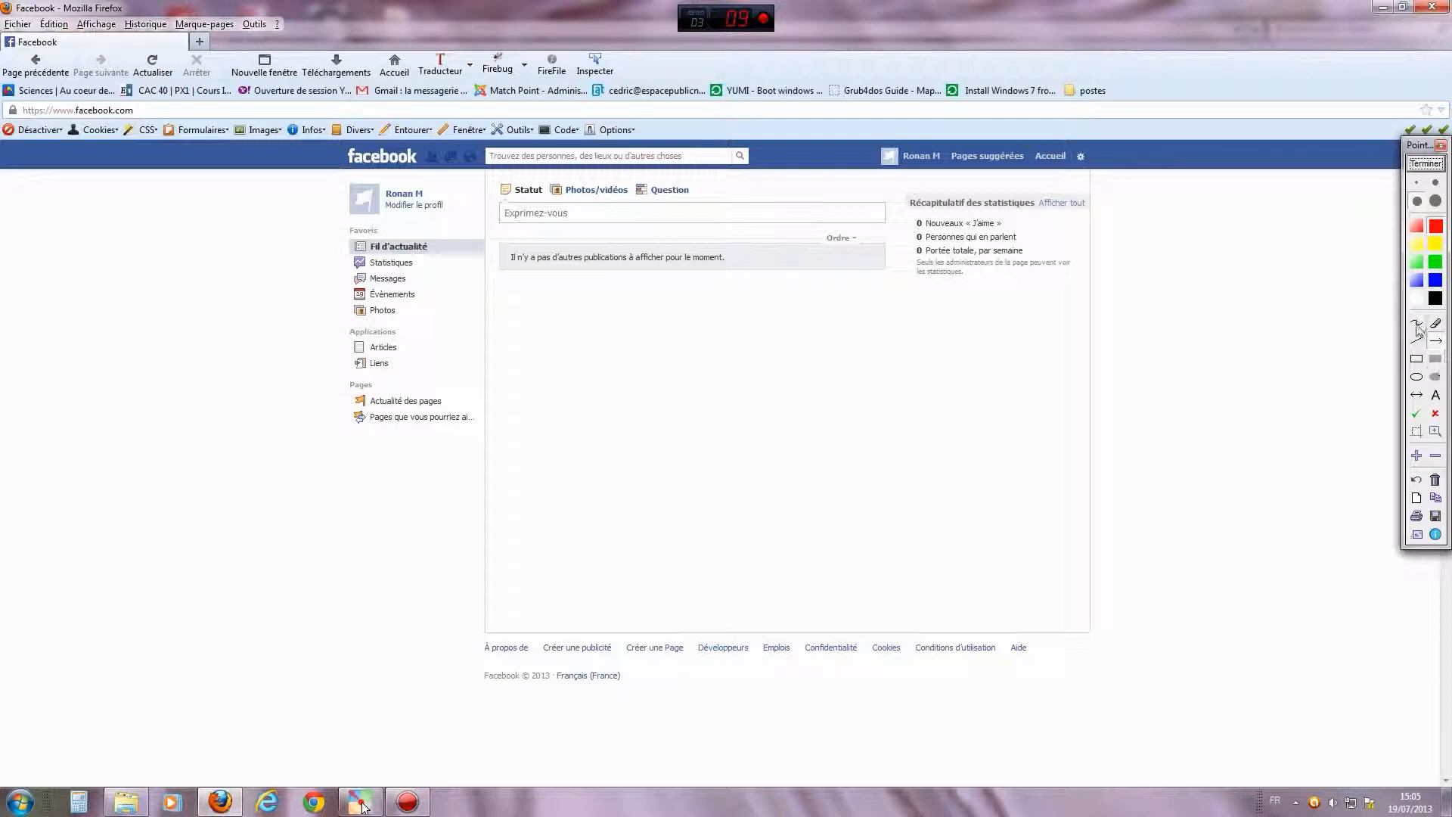
Step: Bracket the Page's navigation list in red freehand, mark Fil d'actualité, Statistiques, Messages and Événements, and erase the marks
{"action": "left_click", "coordinate": [1416, 326]}
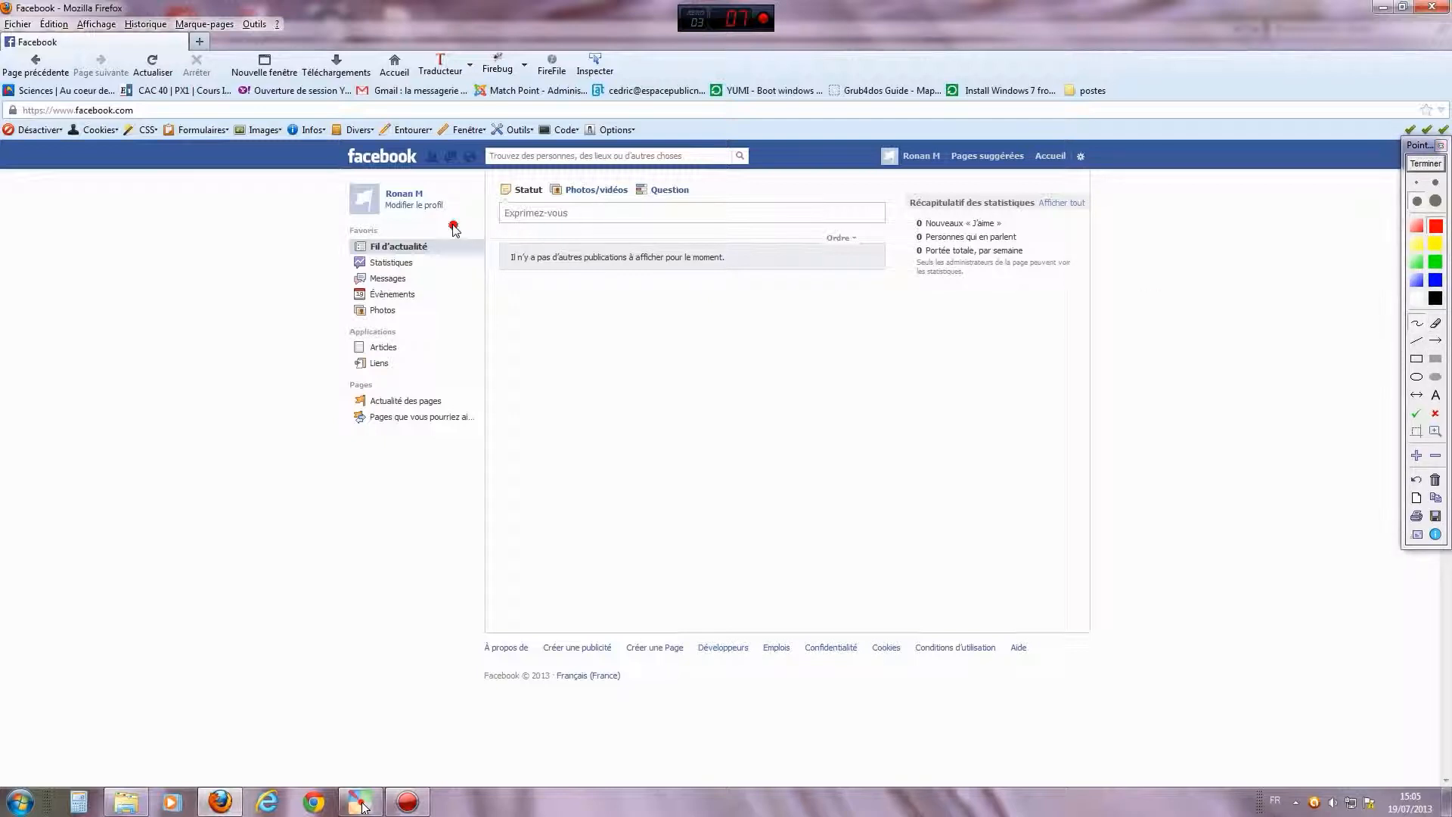
{"action": "mouse_move", "coordinate": [454, 228]}
{"action": "left_mouse_down"}
{"action": "mouse_move", "coordinate": [469, 382]}
{"action": "mouse_move", "coordinate": [448, 463]}
{"action": "left_mouse_up"}
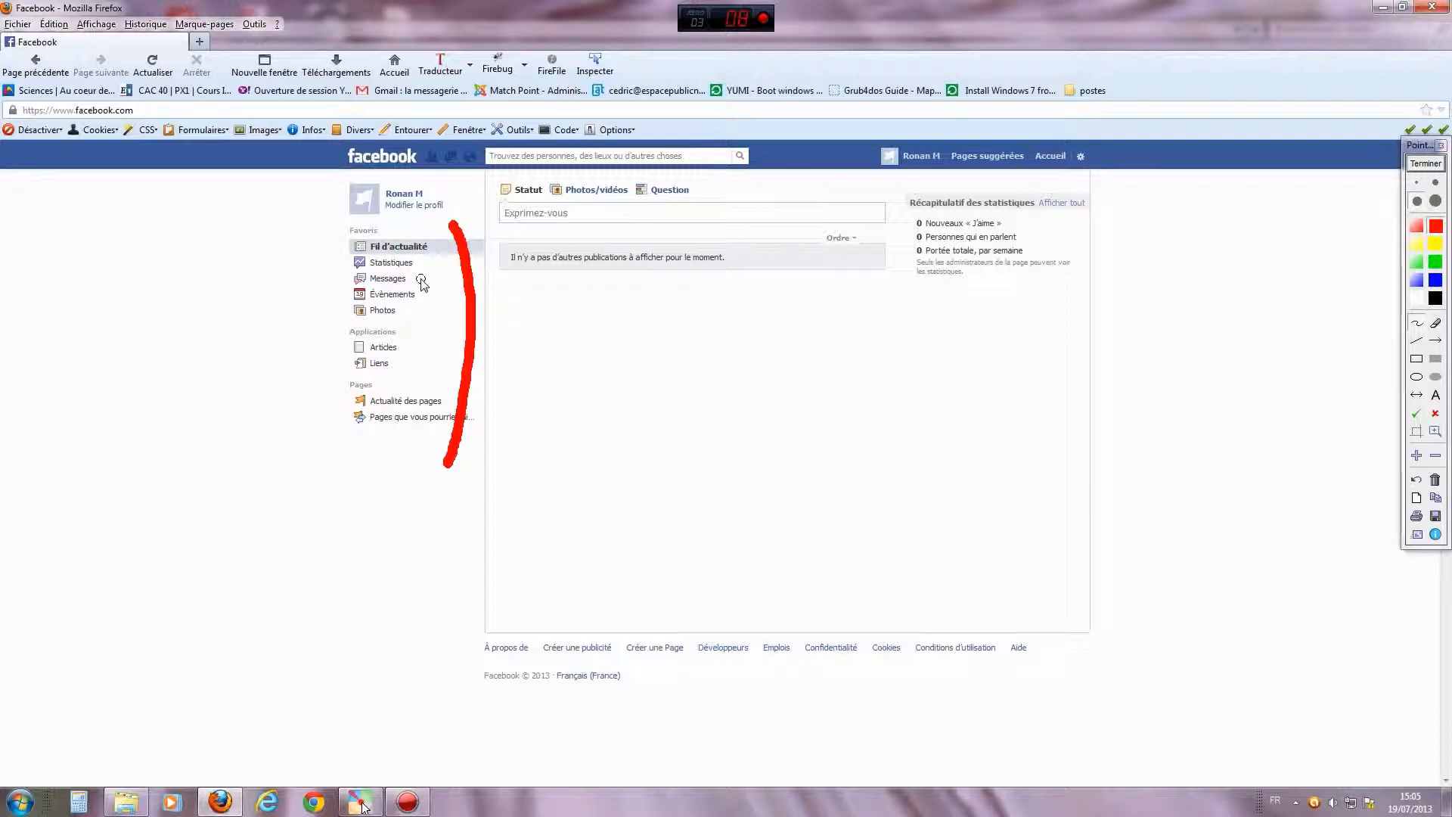
{"action": "left_click_drag", "start_coordinate": [417, 279], "coordinate": [428, 278]}
{"action": "left_click_drag", "start_coordinate": [426, 262], "coordinate": [427, 296]}
{"action": "left_click_drag", "start_coordinate": [439, 252], "coordinate": [436, 246]}
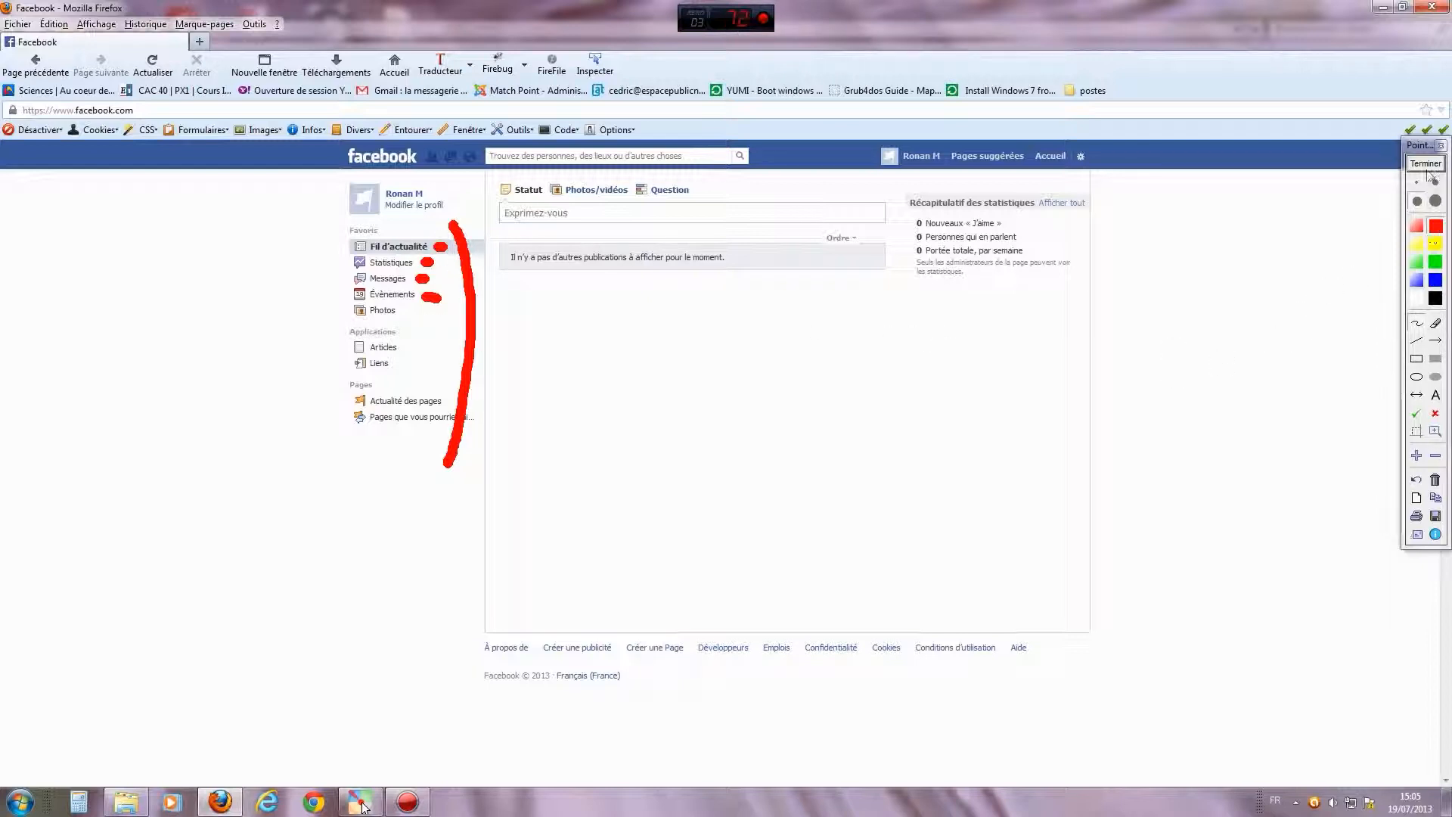
{"action": "left_click", "coordinate": [1437, 482]}
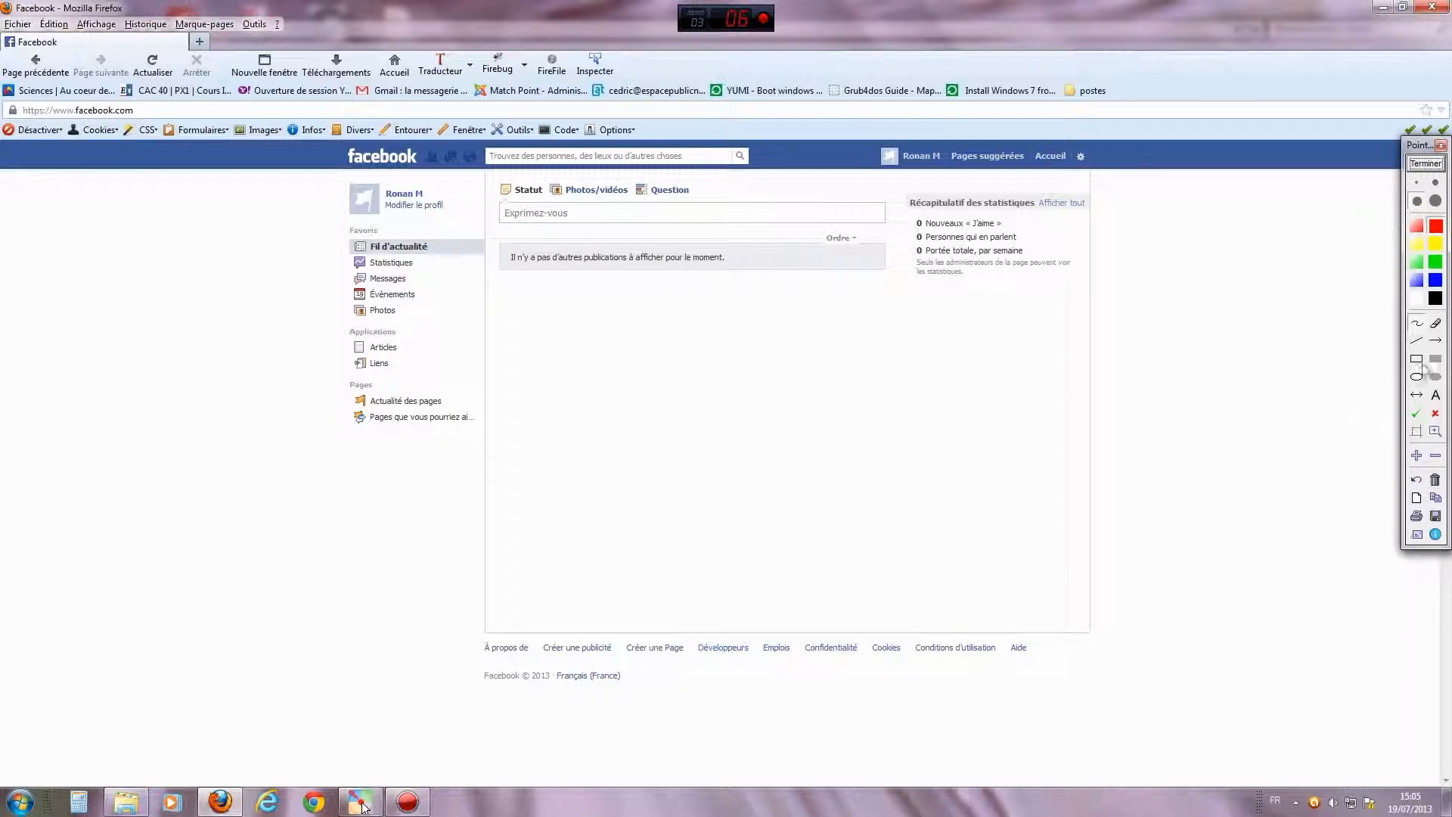
Step: Point a red annotation arrow at the account settings gear beside Accueil, erase it, and end the annotation
{"action": "left_click", "coordinate": [1436, 342]}
{"action": "left_click_drag", "start_coordinate": [963, 339], "coordinate": [1079, 171]}
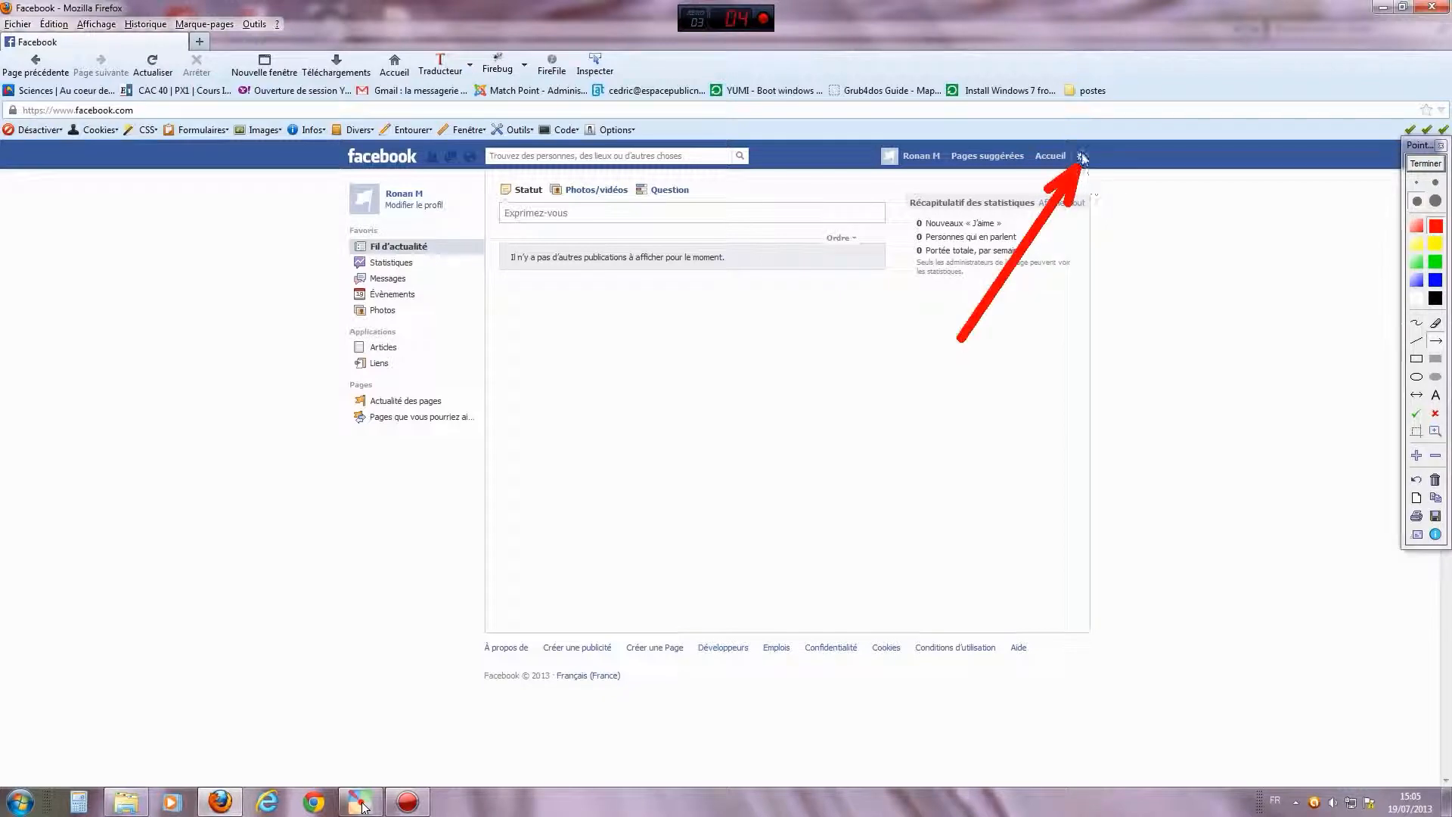
{"action": "left_click", "coordinate": [1436, 478]}
{"action": "left_click", "coordinate": [1415, 164]}
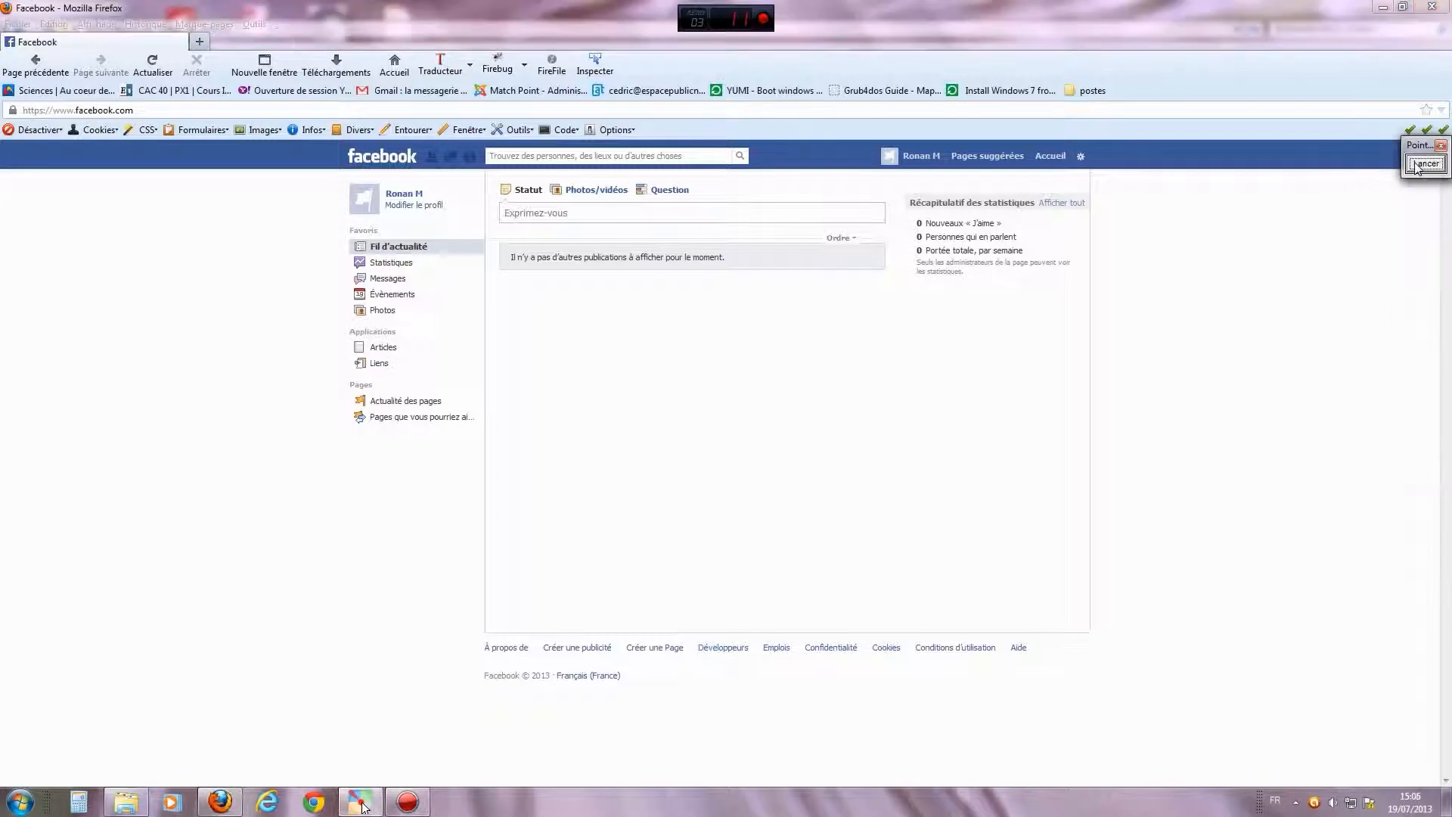
Step: Switch back to using Facebook as the personal profile, and reopen the list of identities under Utiliser Facebook en tant que
{"action": "left_click", "coordinate": [1081, 157]}
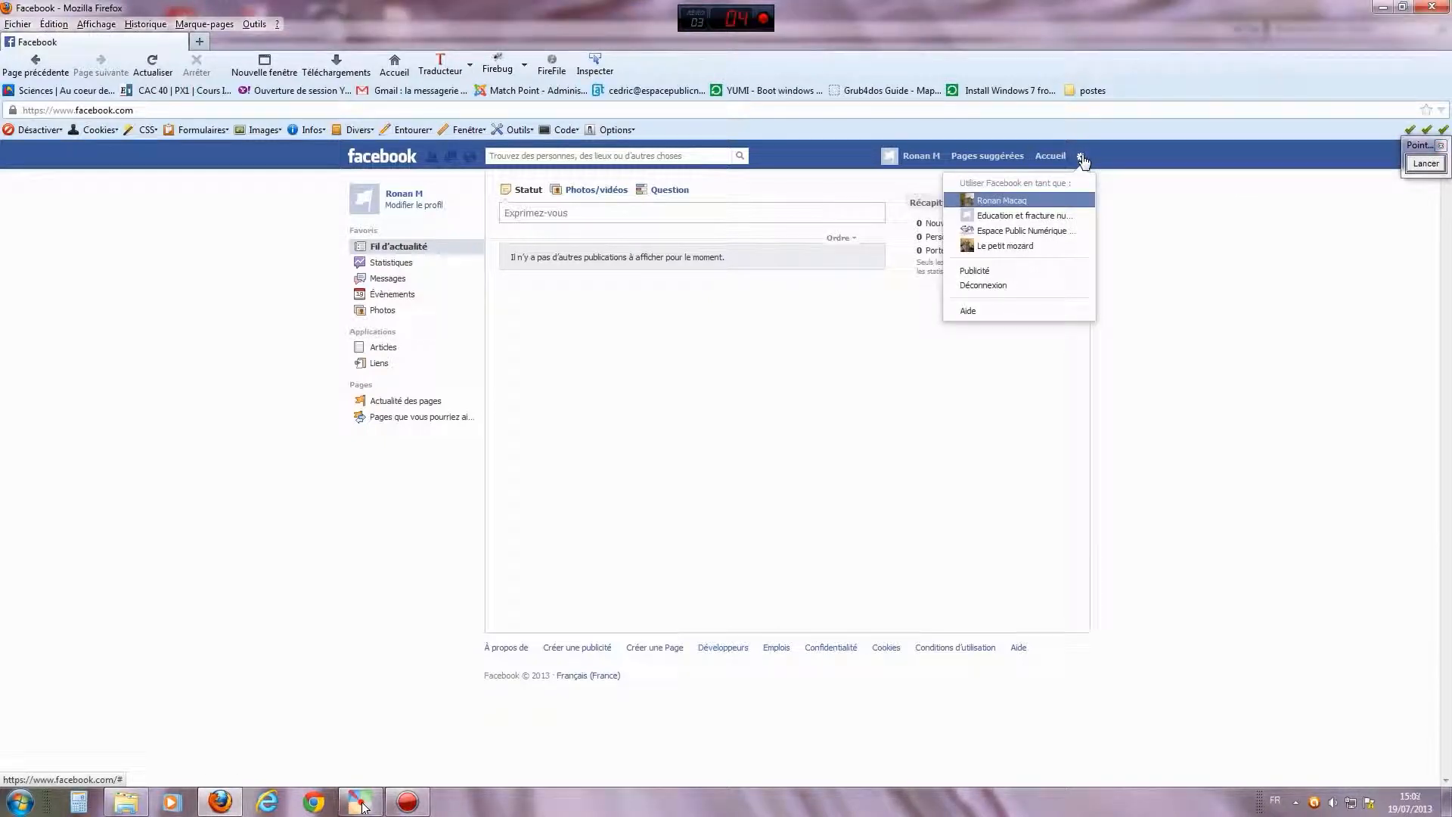
{"action": "left_click", "coordinate": [1002, 201]}
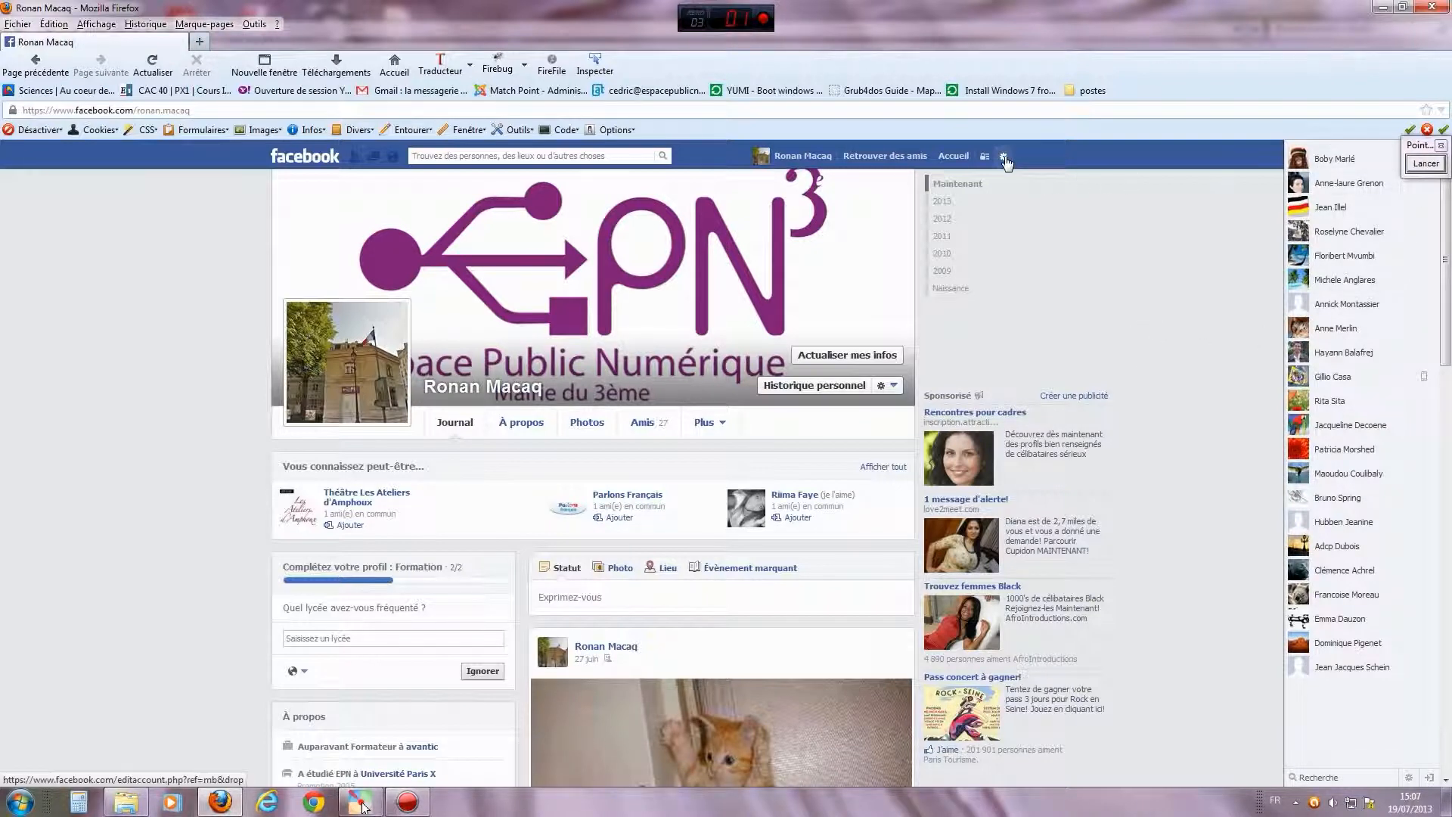
{"action": "left_click", "coordinate": [998, 160]}
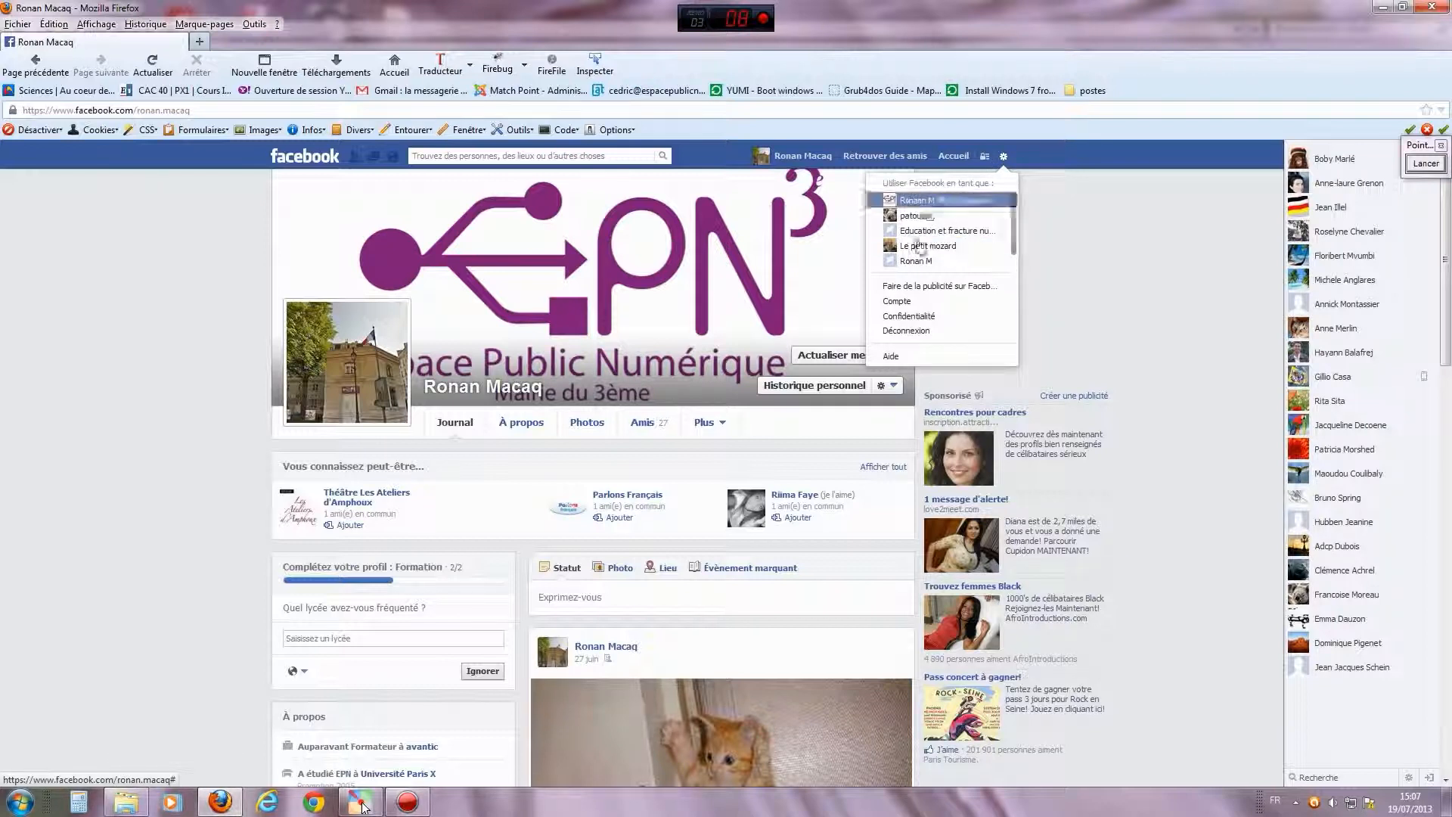